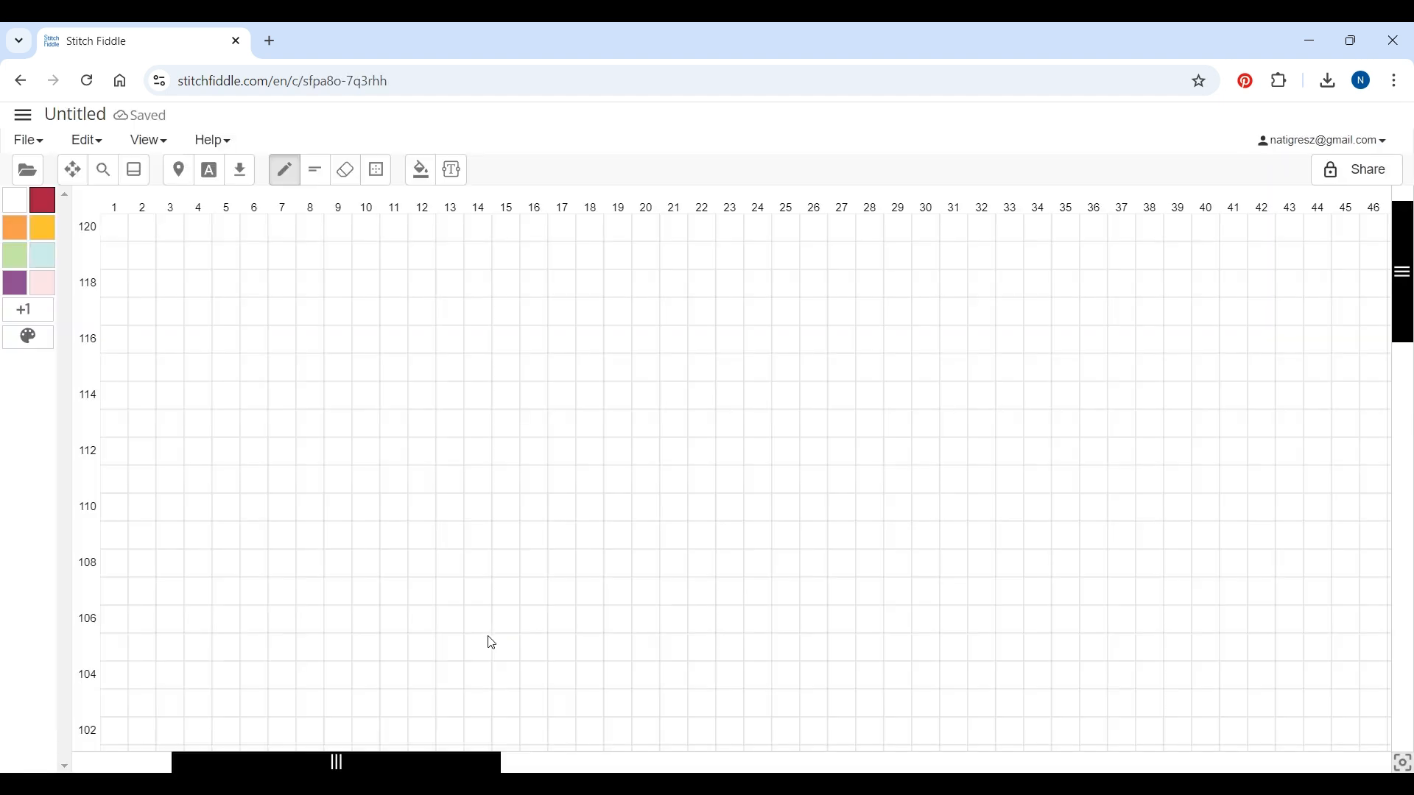
Add the yarn color Red Heart Super Saver 0360 - Cafe Latte to the palette
click(29, 313)
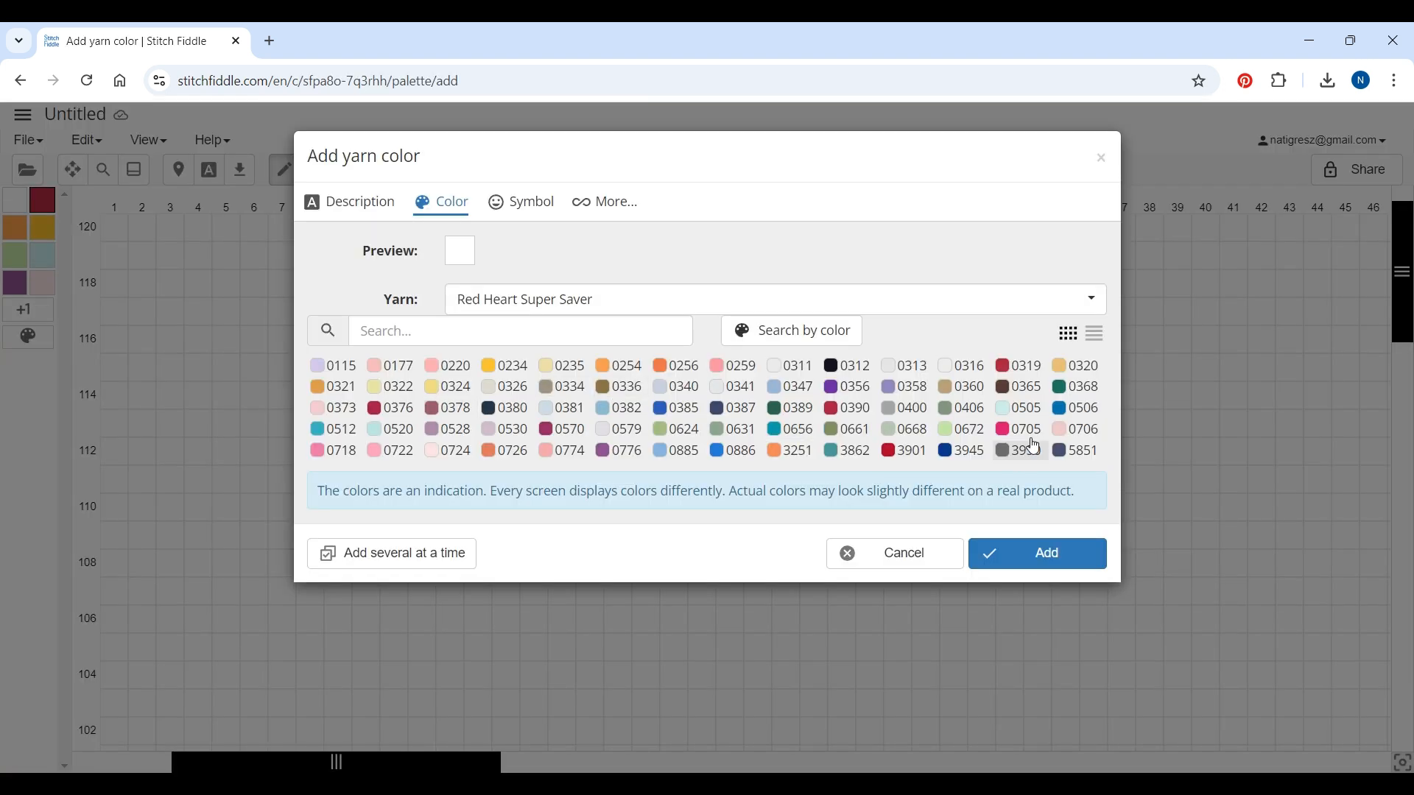
click(954, 394)
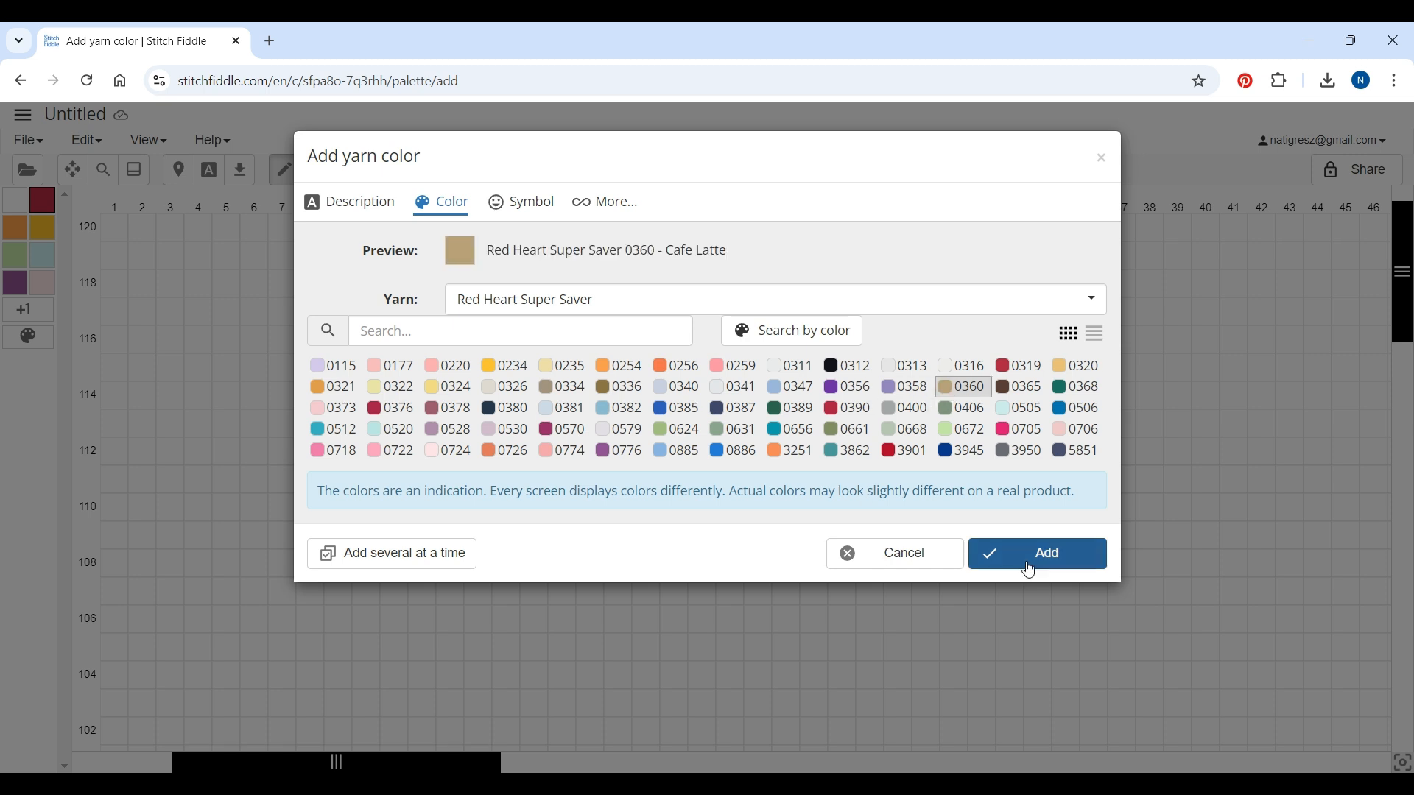
click(1054, 558)
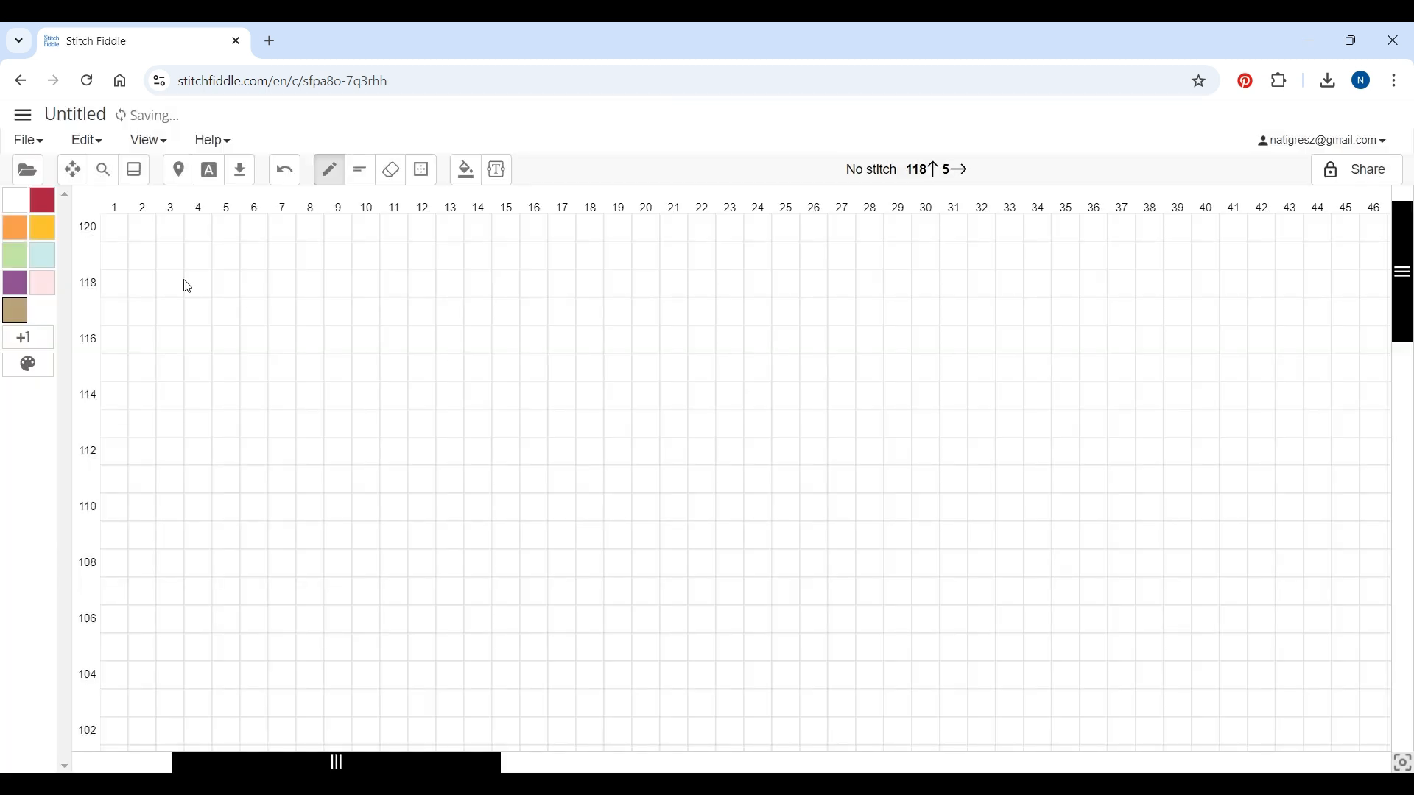
Add the yarn color Red Heart Super Saver 0365 - Coffee to the palette
click(28, 339)
click(1026, 394)
click(1039, 560)
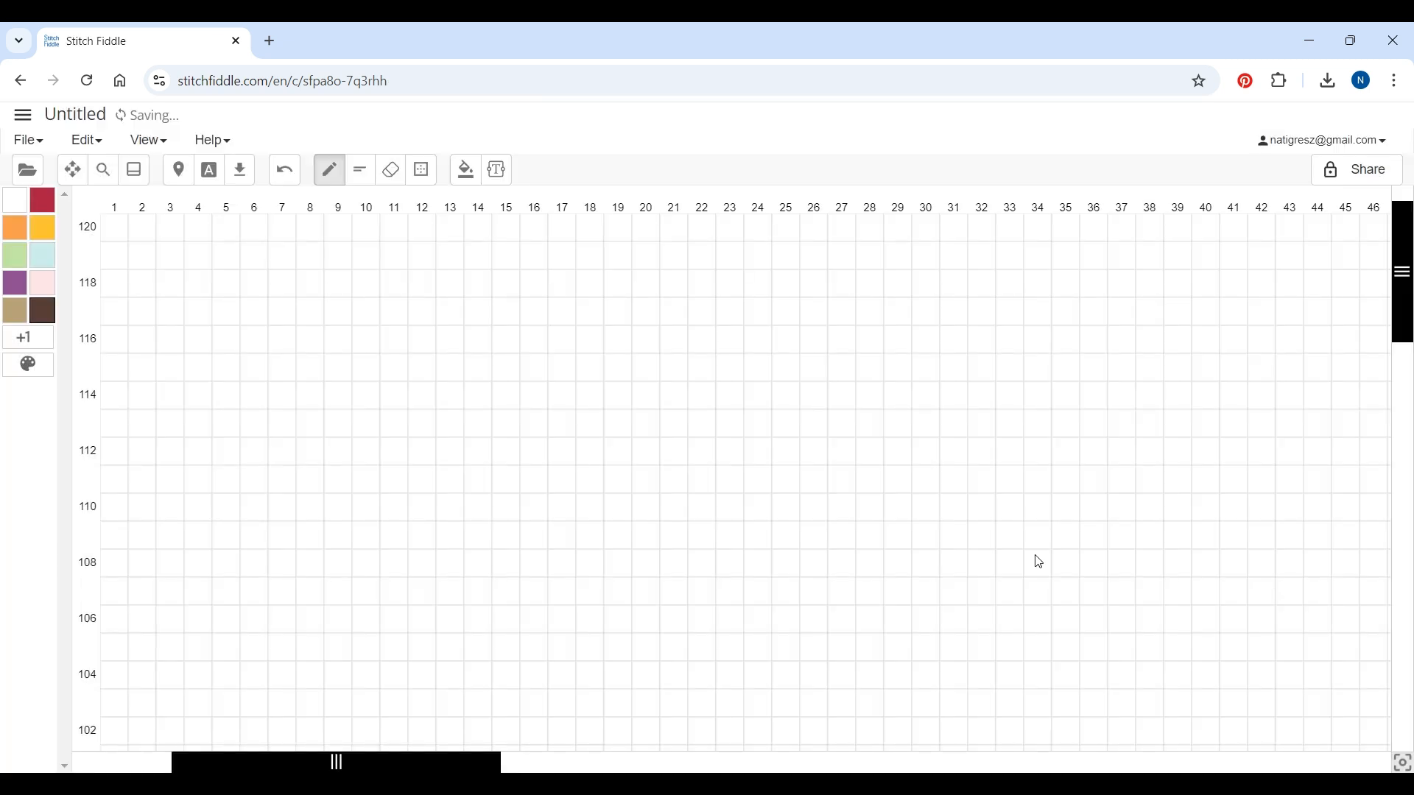
In the color palette, delete every color except No stitch, Cafe Latte and Coffee, and save
click(30, 367)
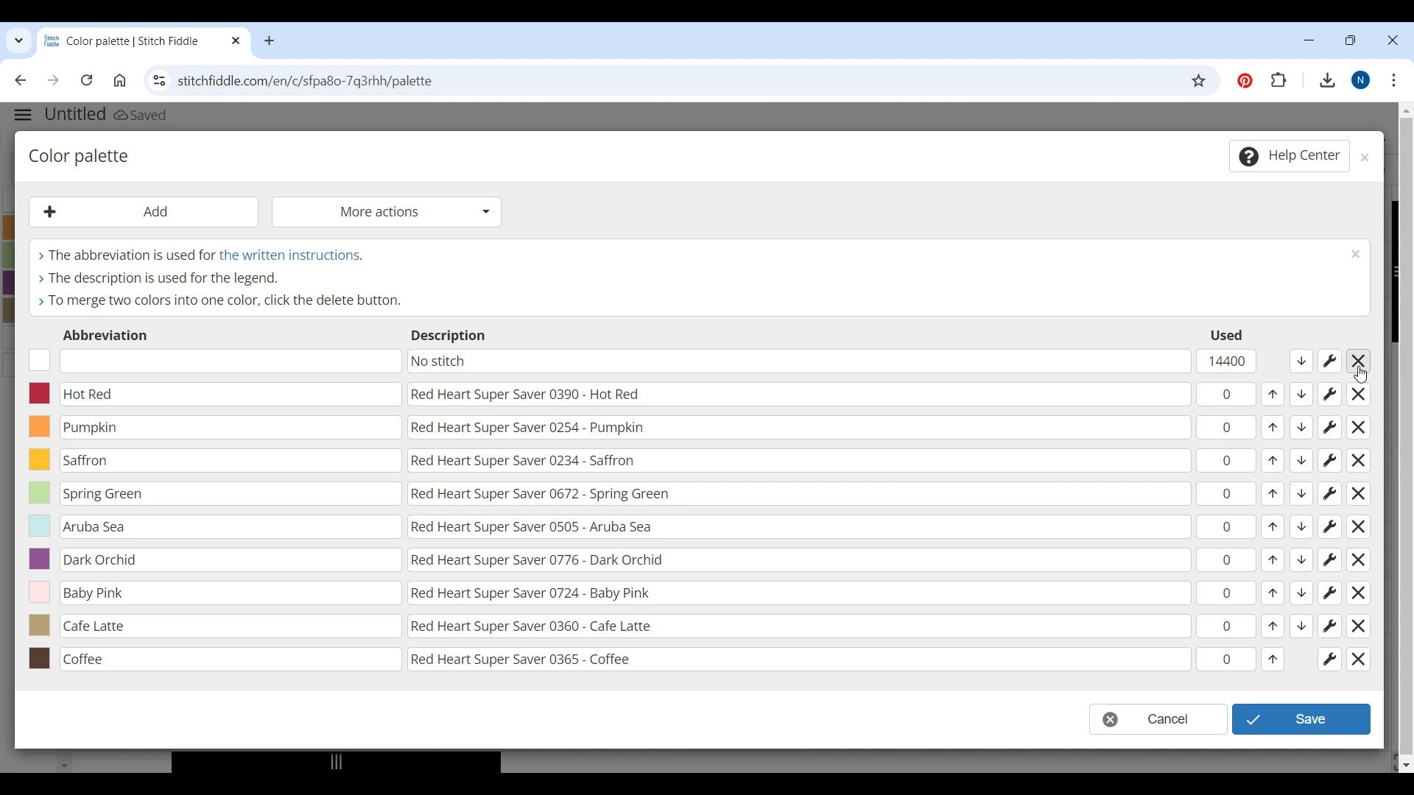
click(1361, 395)
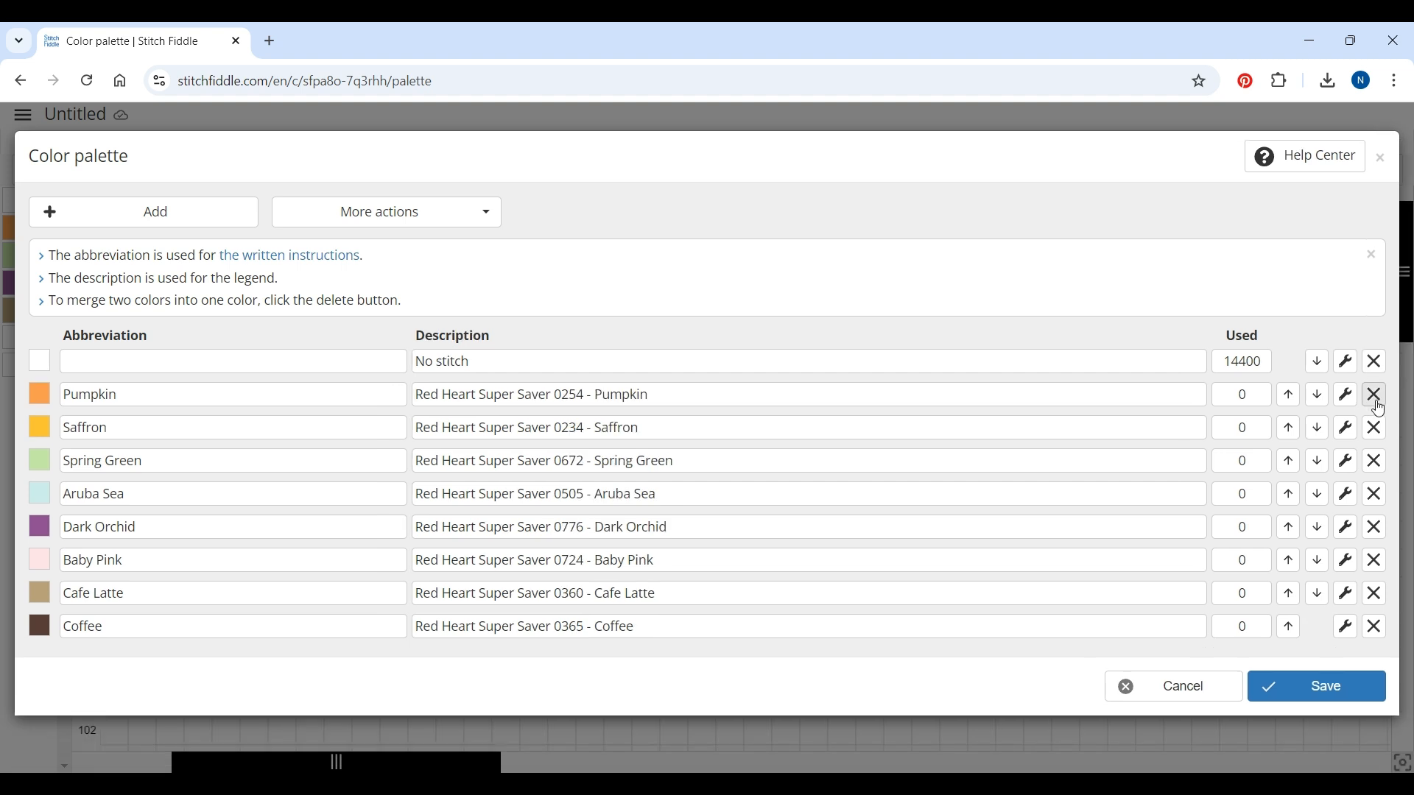
click(1378, 404)
click(1378, 404)
click(1378, 403)
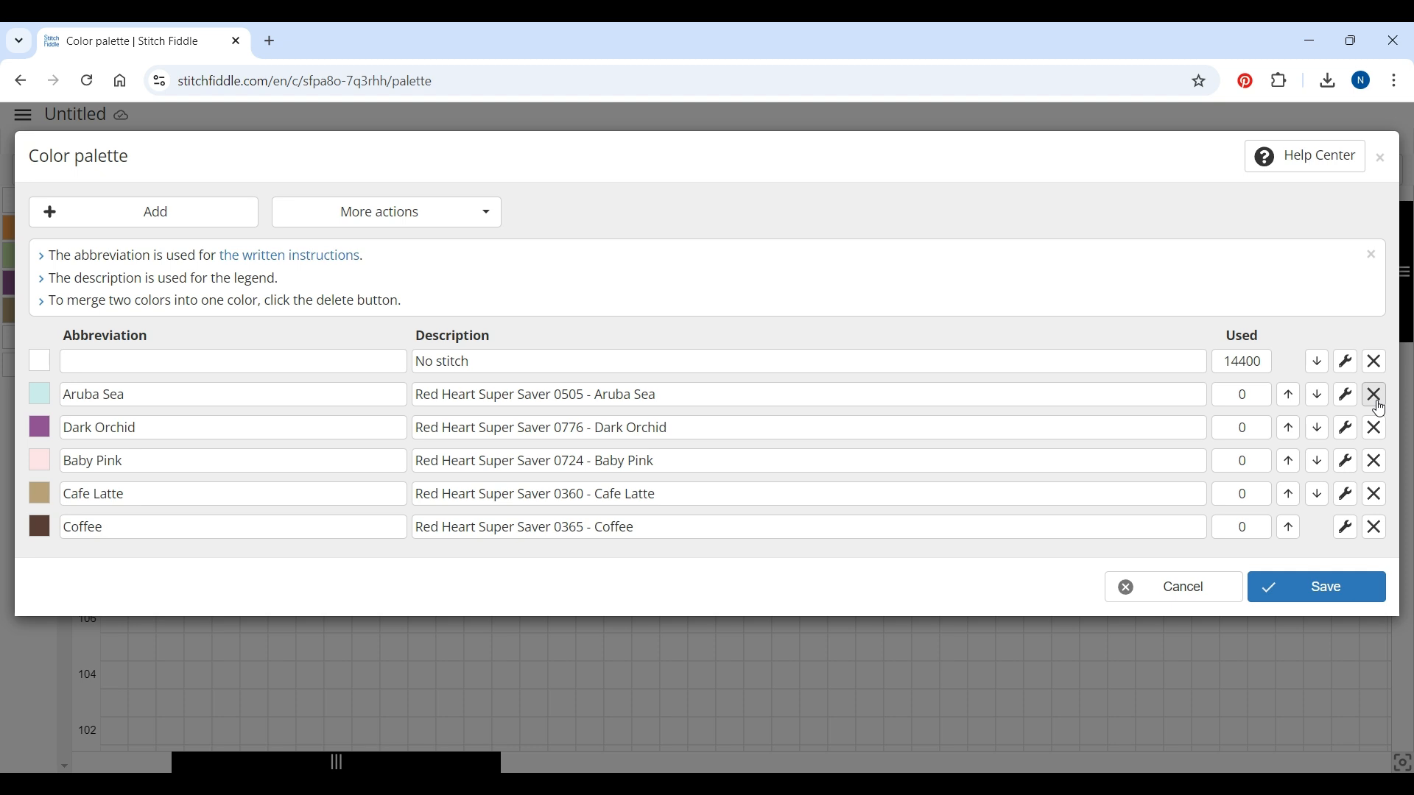
click(1380, 406)
click(1379, 406)
click(1379, 407)
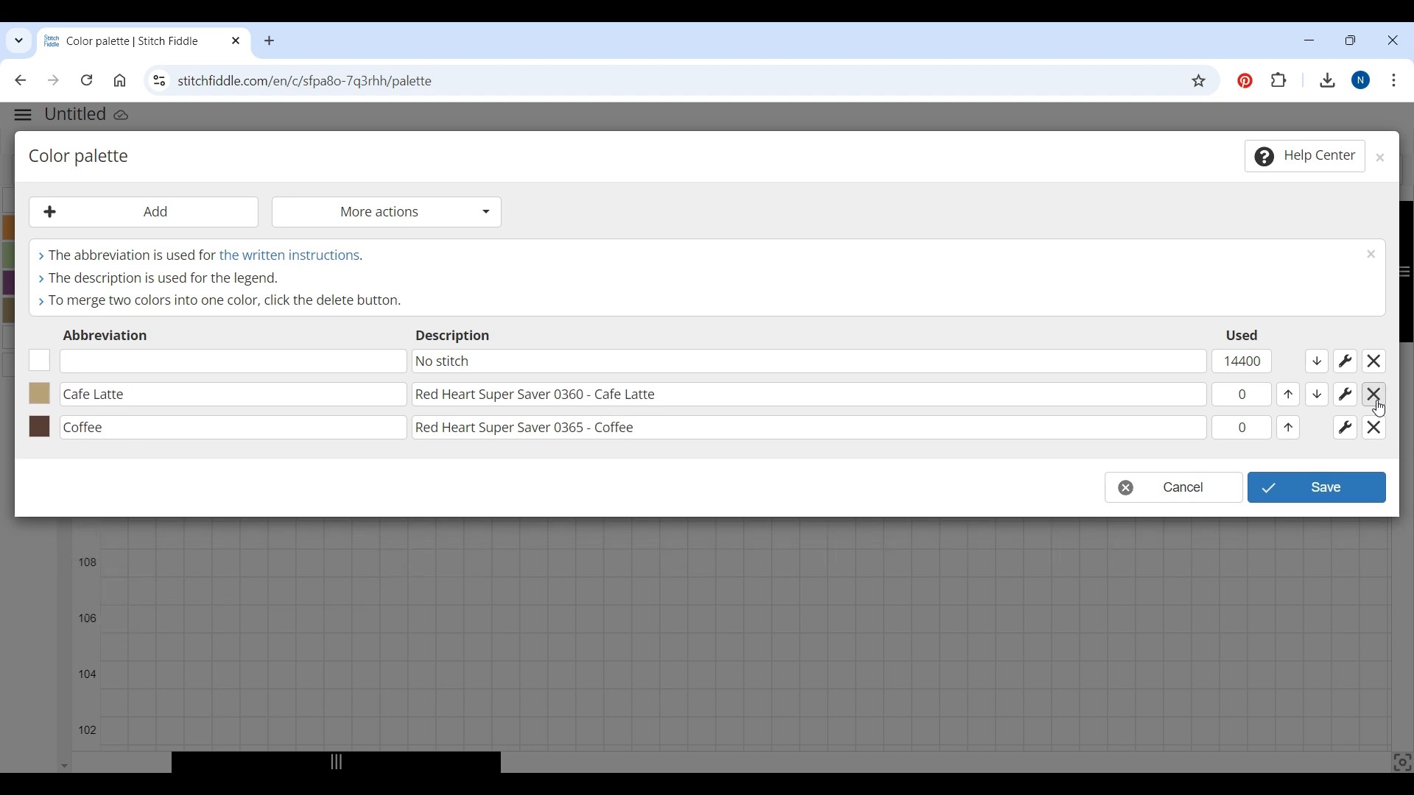
click(1363, 497)
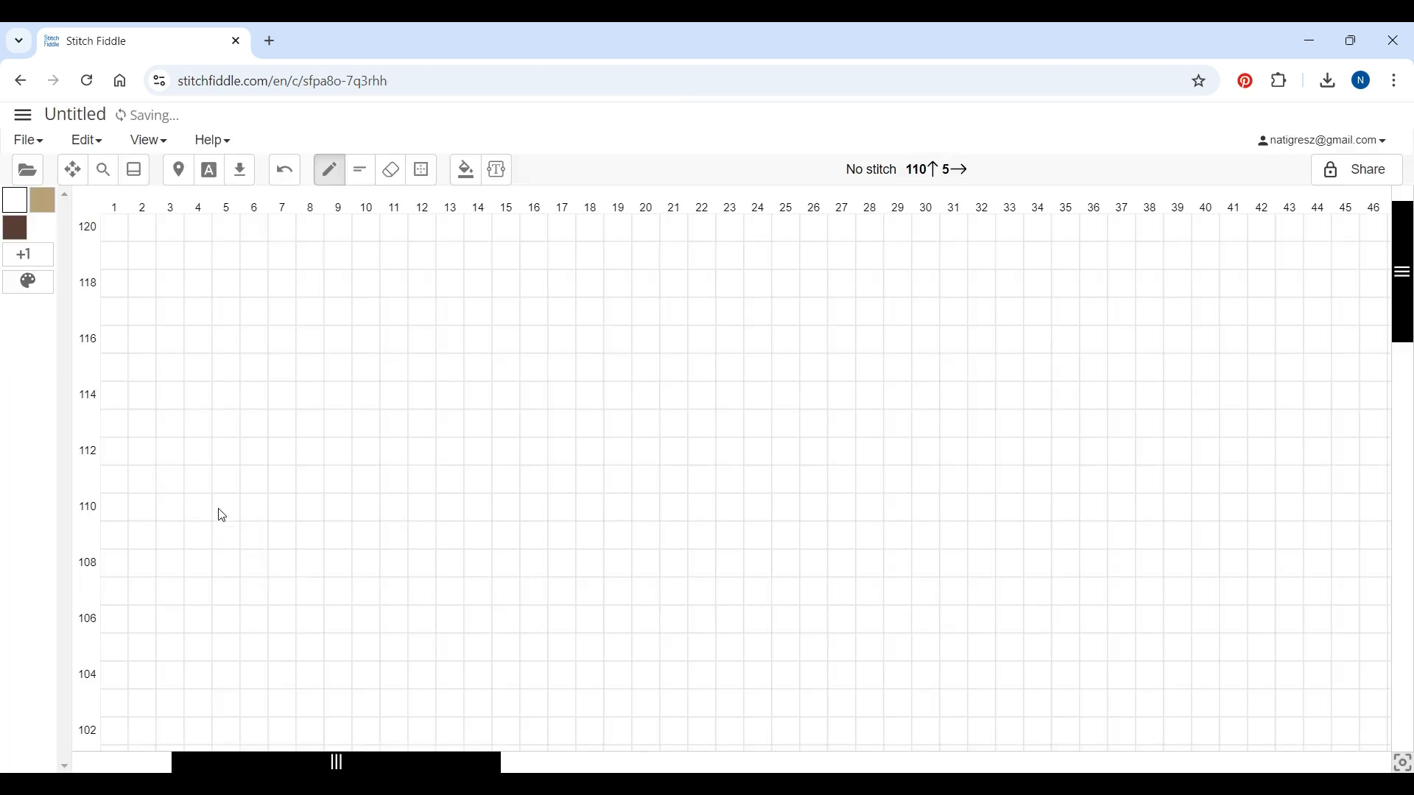
Zoom the chart out, then in chart settings set the title to Sequence and the folder to Mosaic
click(104, 170)
drag(550, 169, 512, 169)
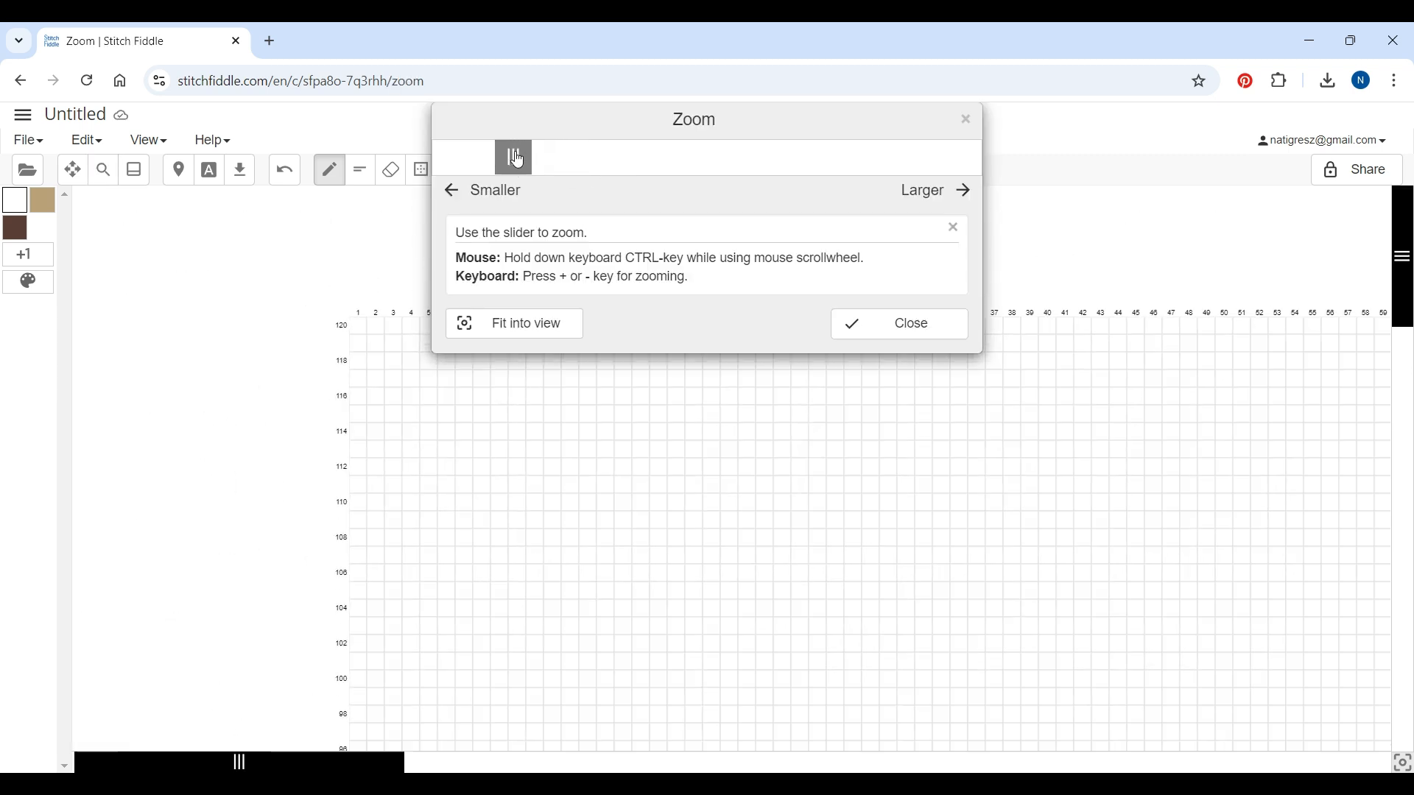
click(884, 337)
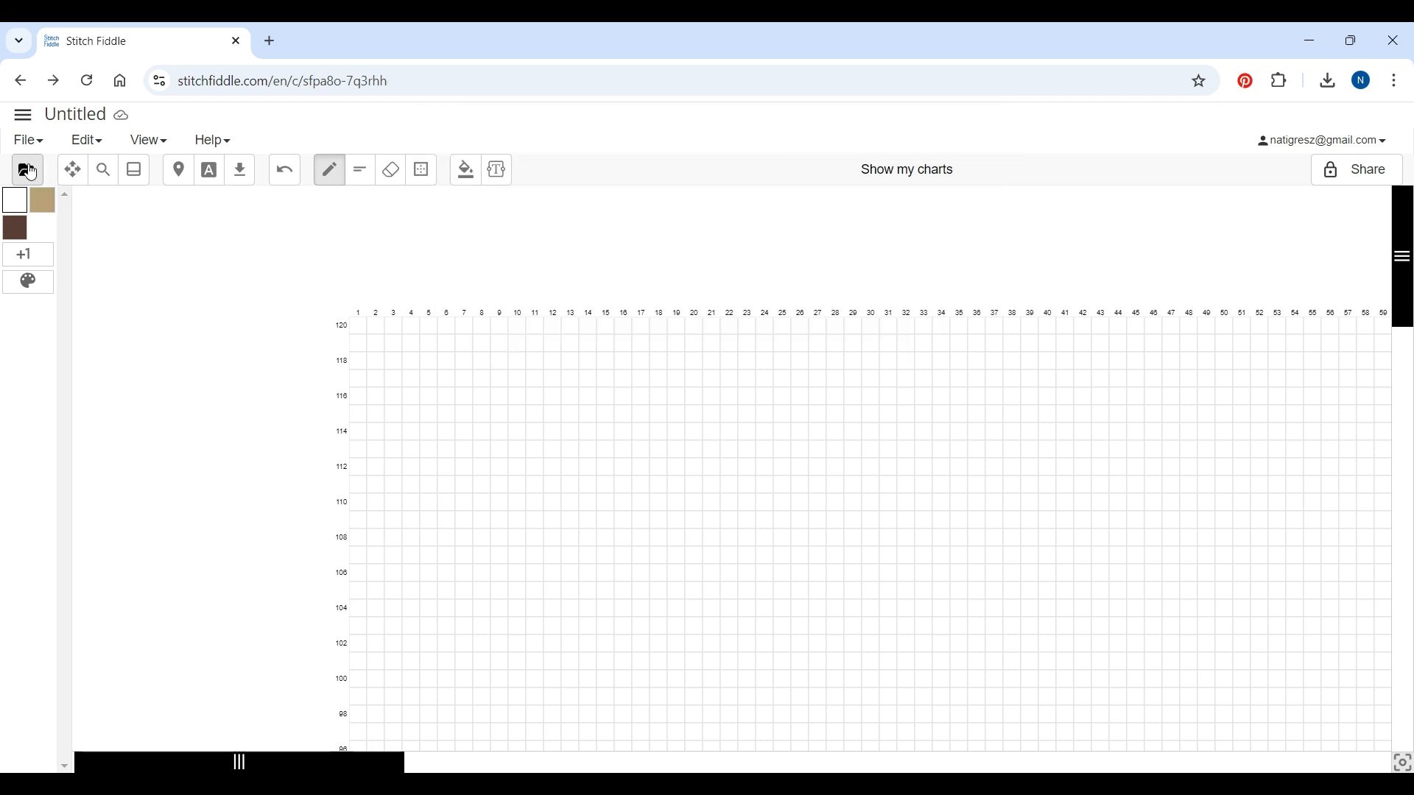
click(25, 142)
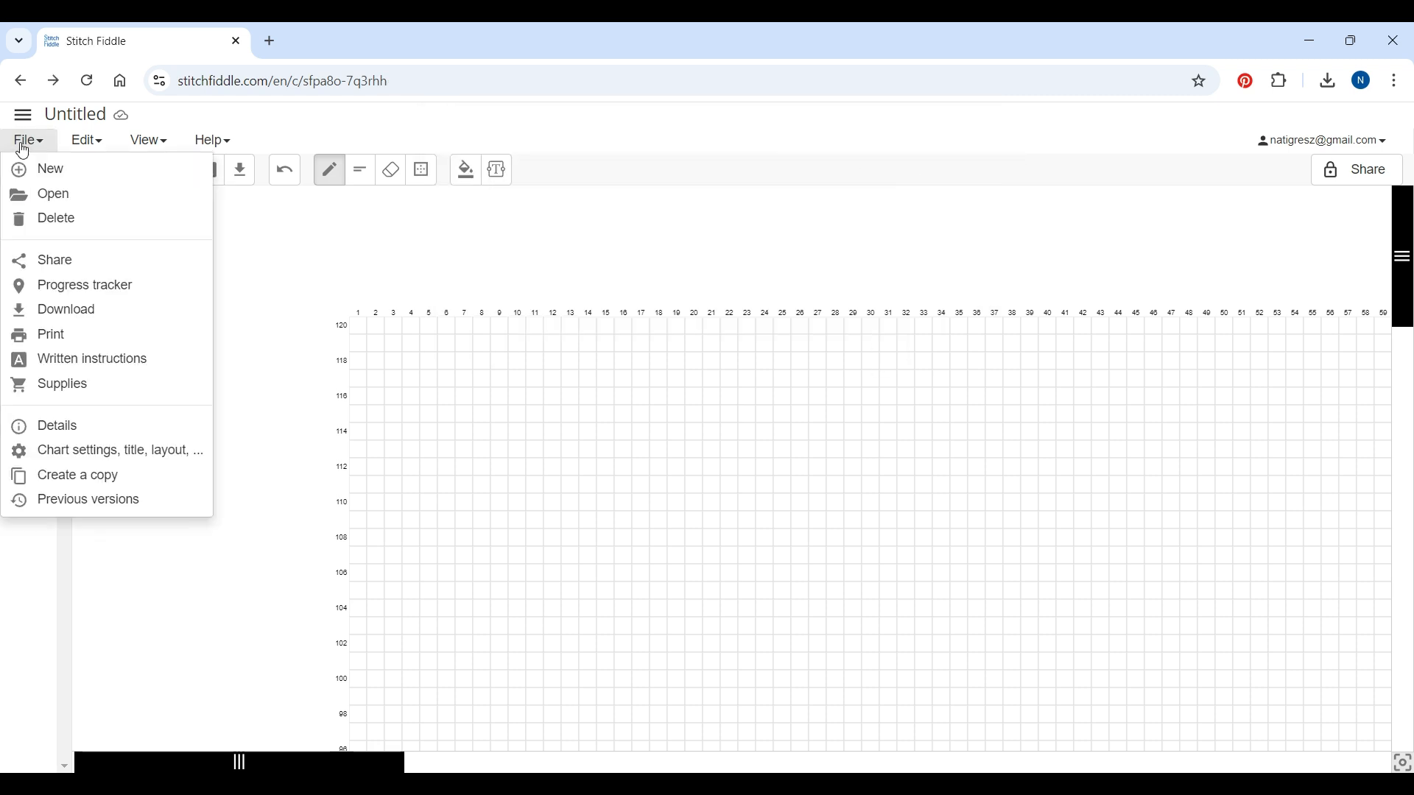
click(144, 460)
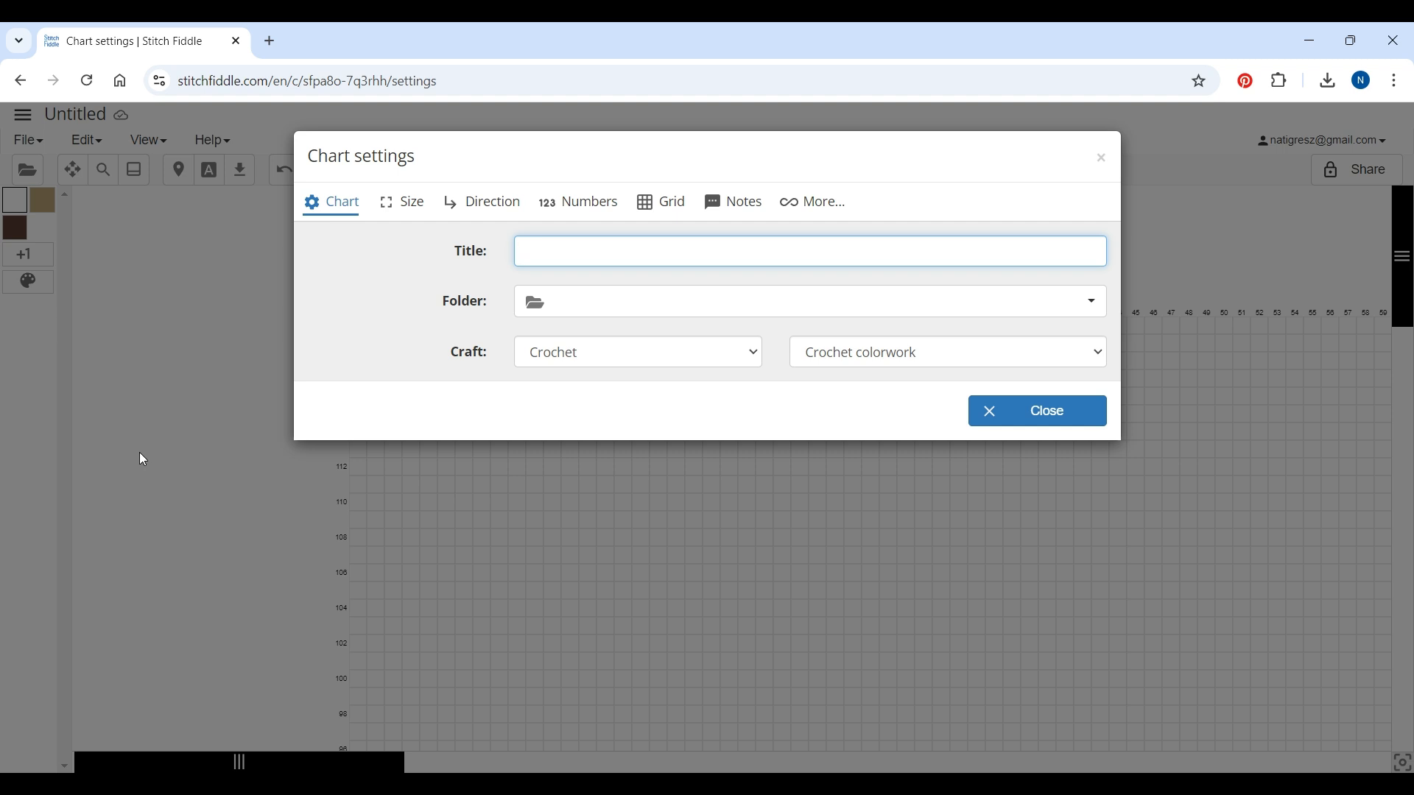
click(564, 253)
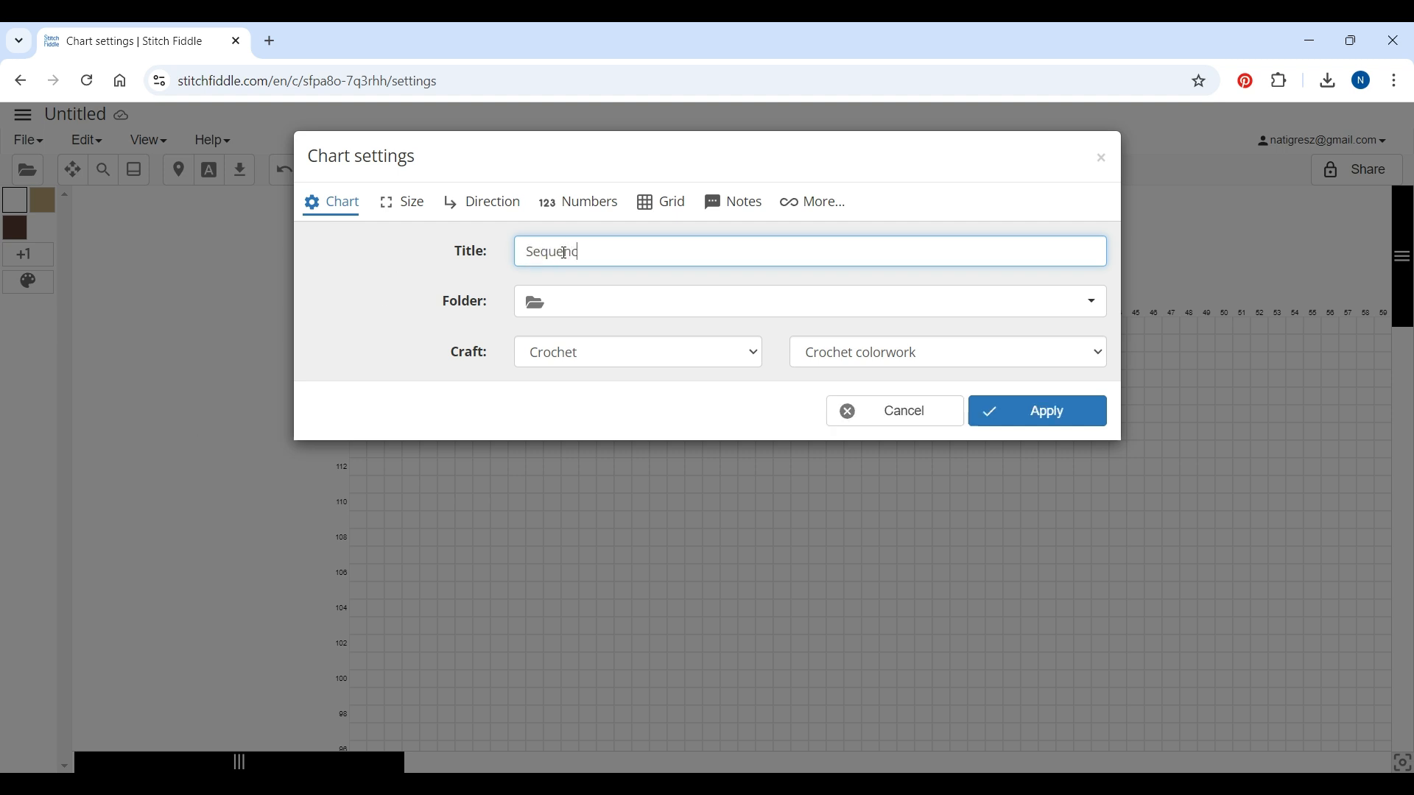
click(658, 303)
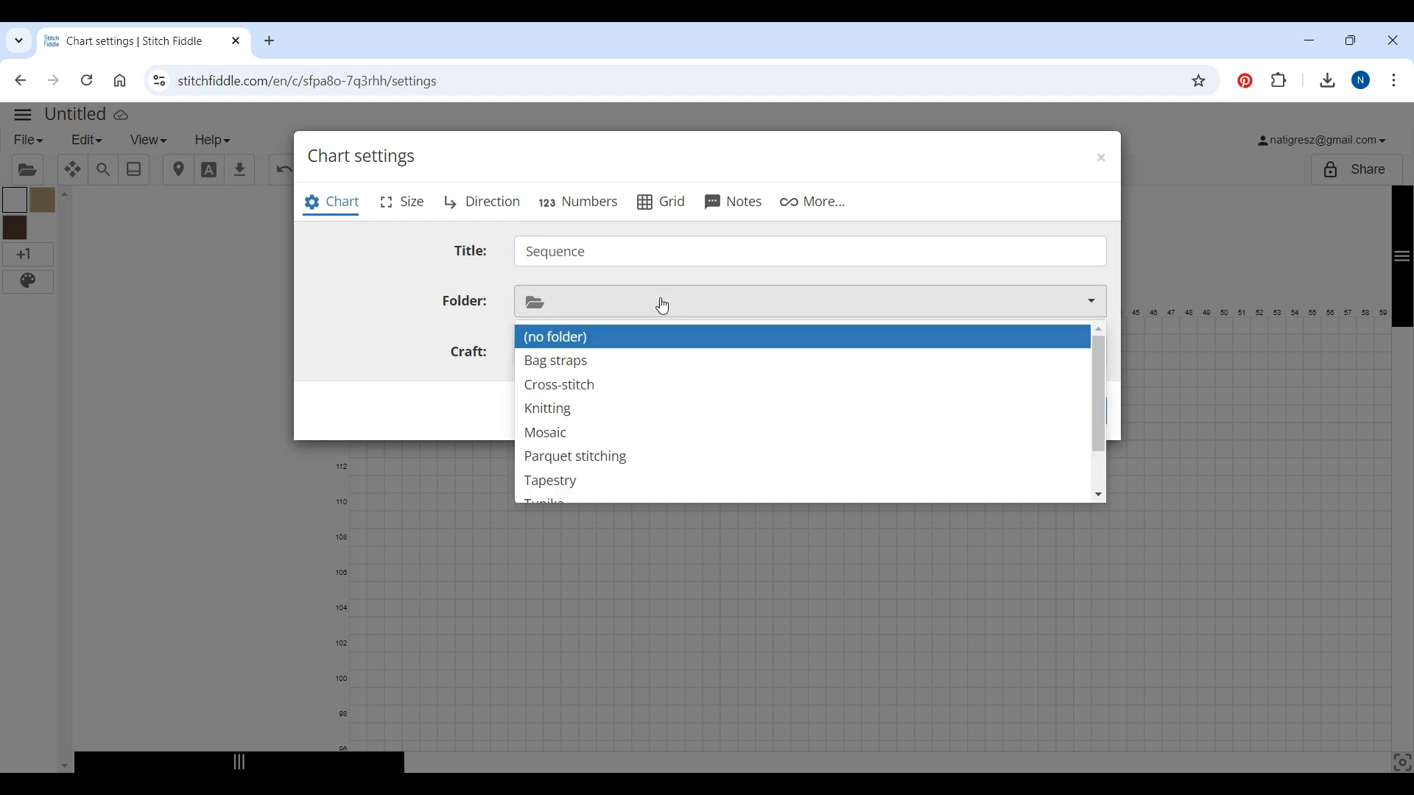
click(556, 435)
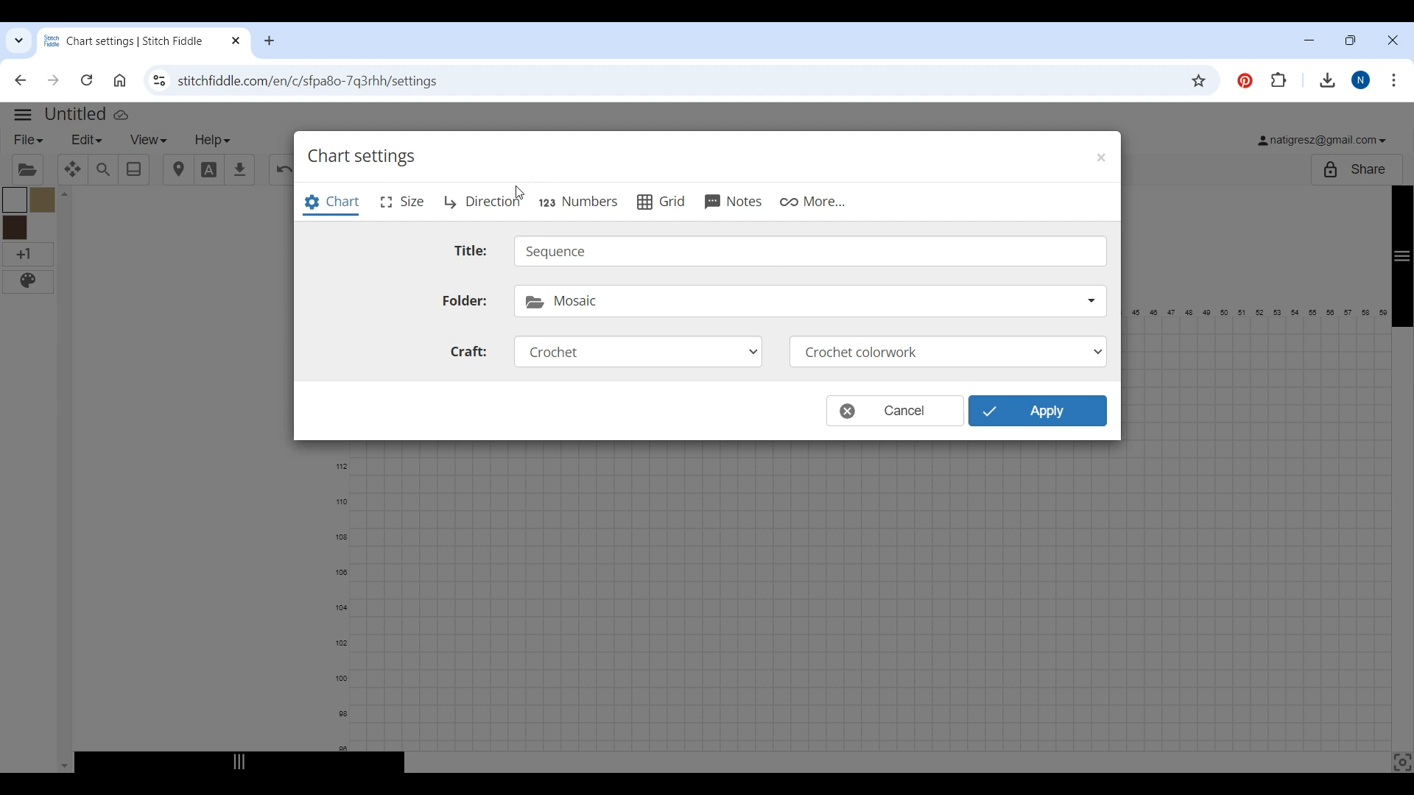
Set the working direction so every row is worked from right to left (RS)
click(473, 208)
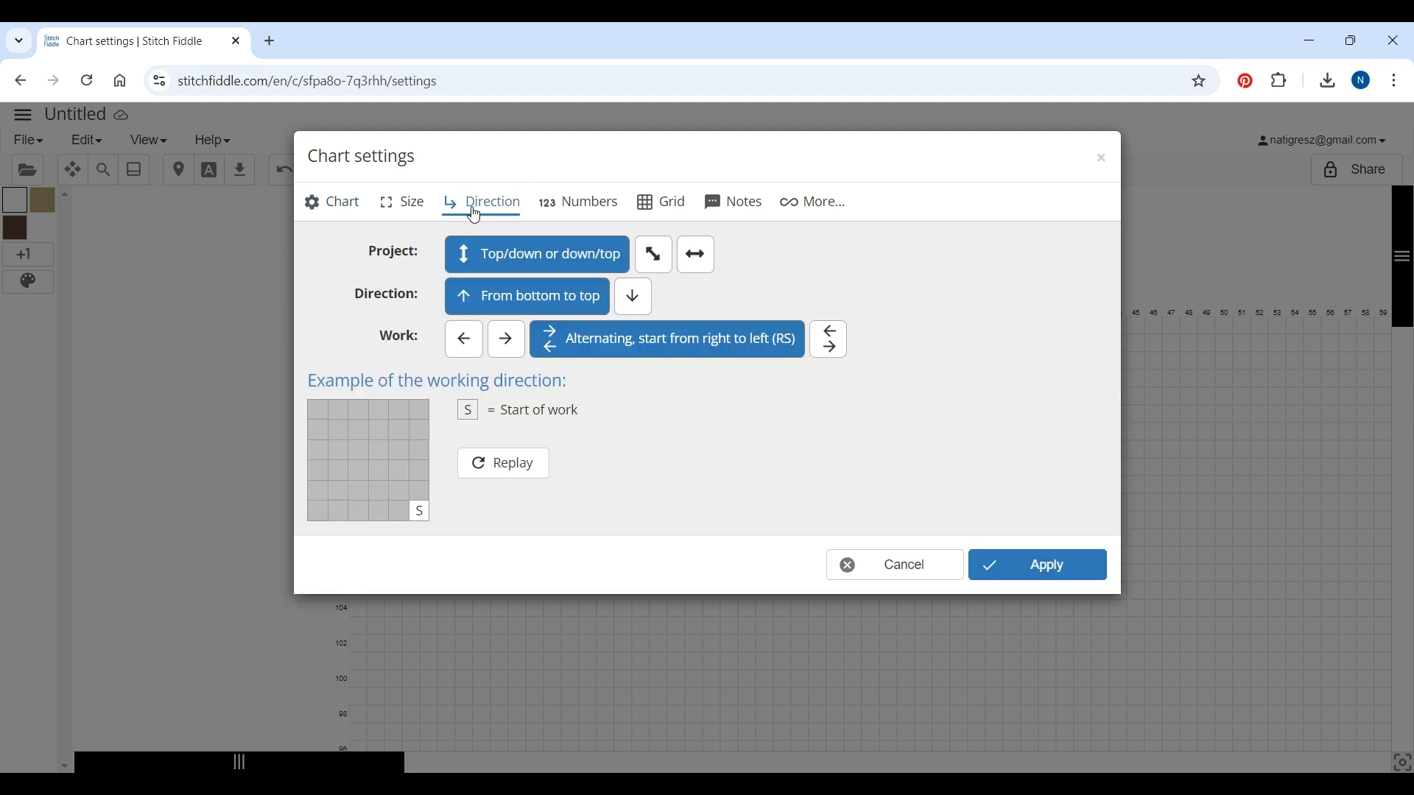
click(502, 345)
click(475, 352)
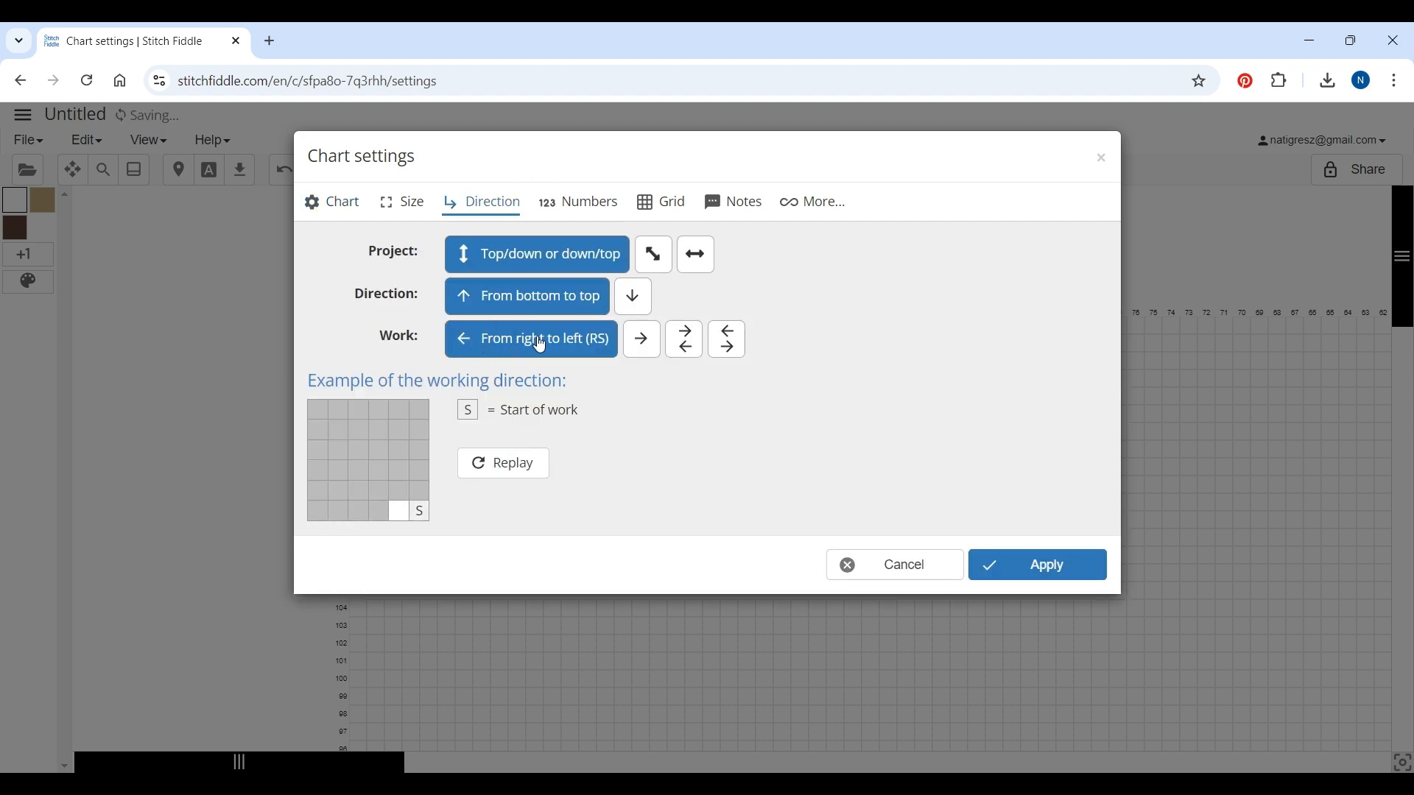
Set the grid lines to Best for printing and apply the chart settings
click(678, 211)
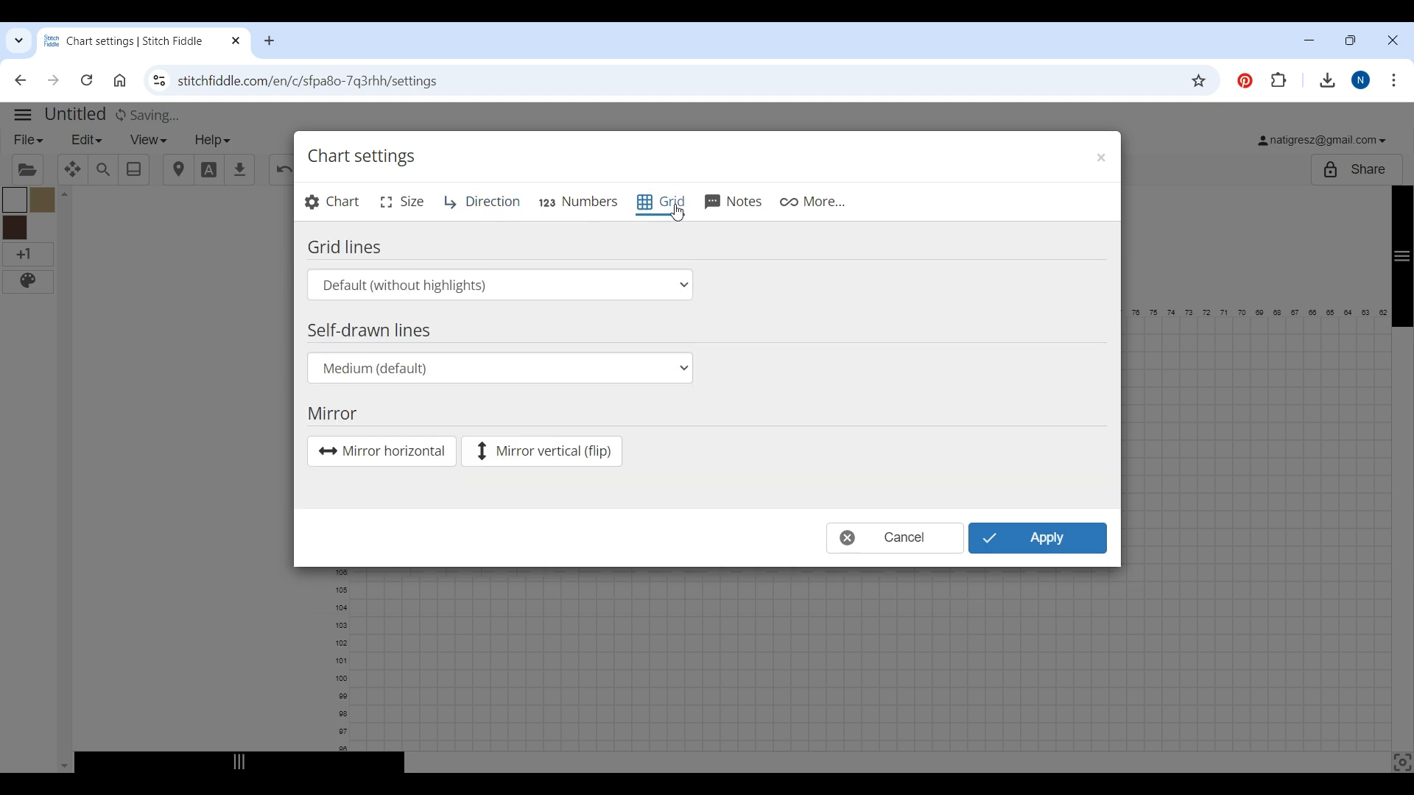
click(467, 291)
click(363, 374)
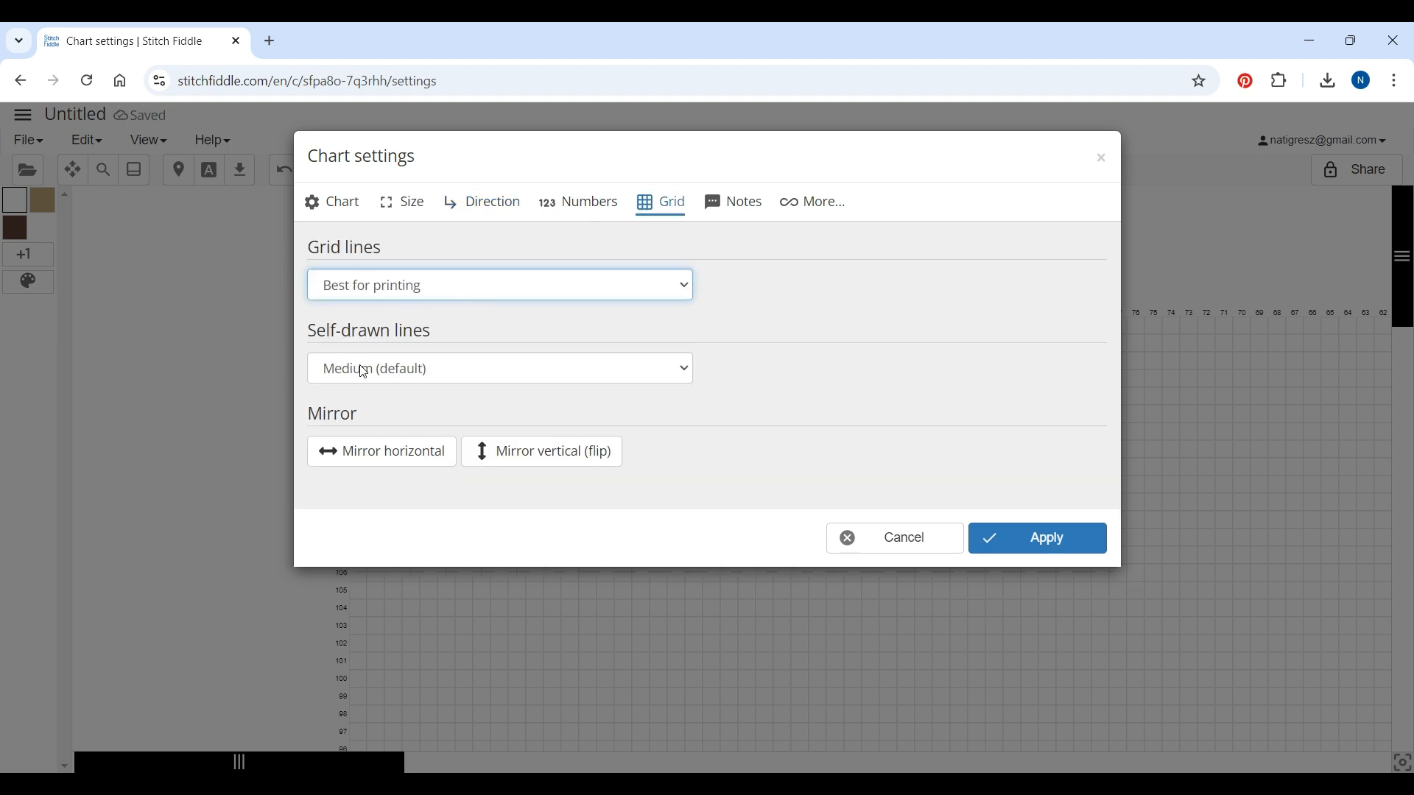
click(1045, 542)
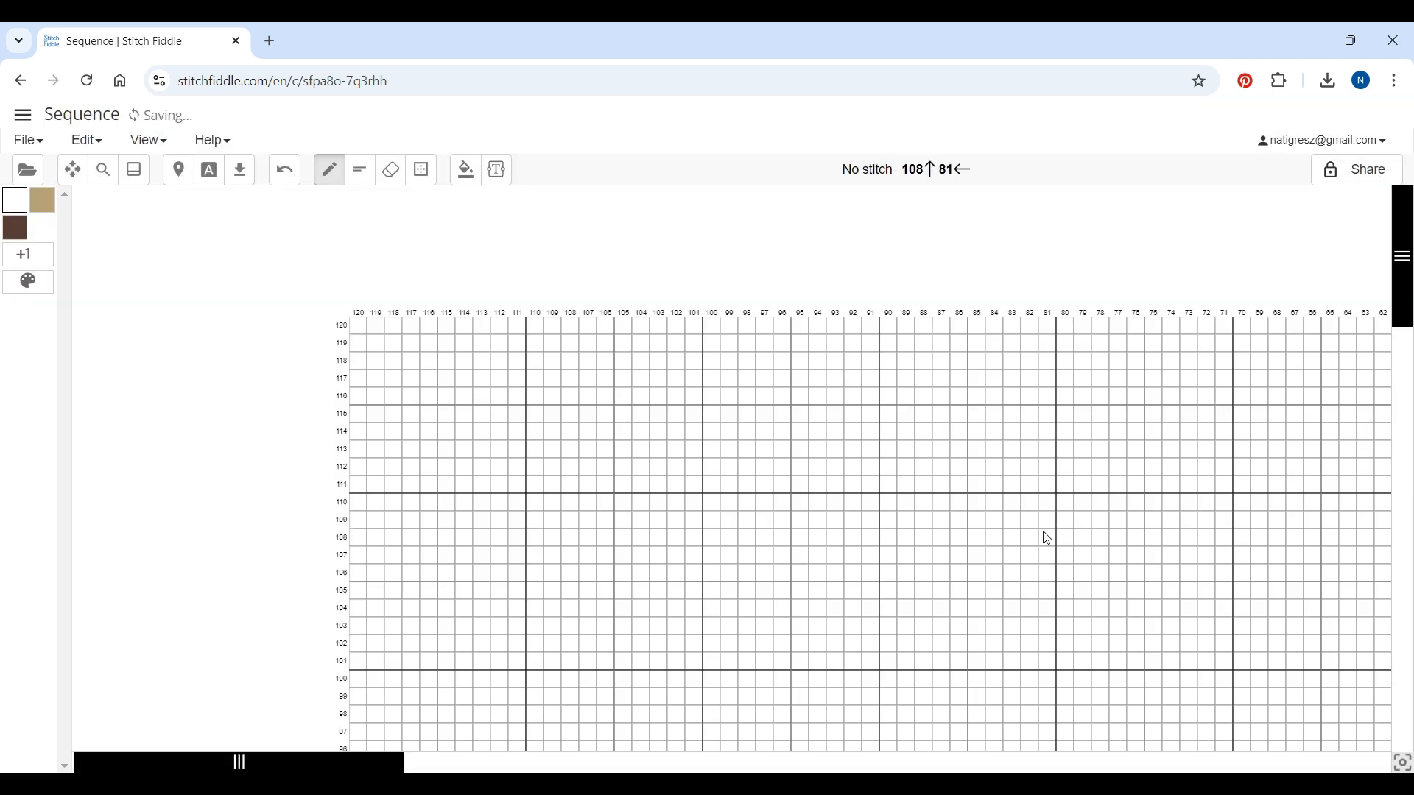
Pick the Coffee color and paint a stepped block shape in the middle of the grid around rows 87–97
scroll(1410, 348, down, 3)
drag(1410, 348, 1411, 369)
drag(239, 763, 408, 762)
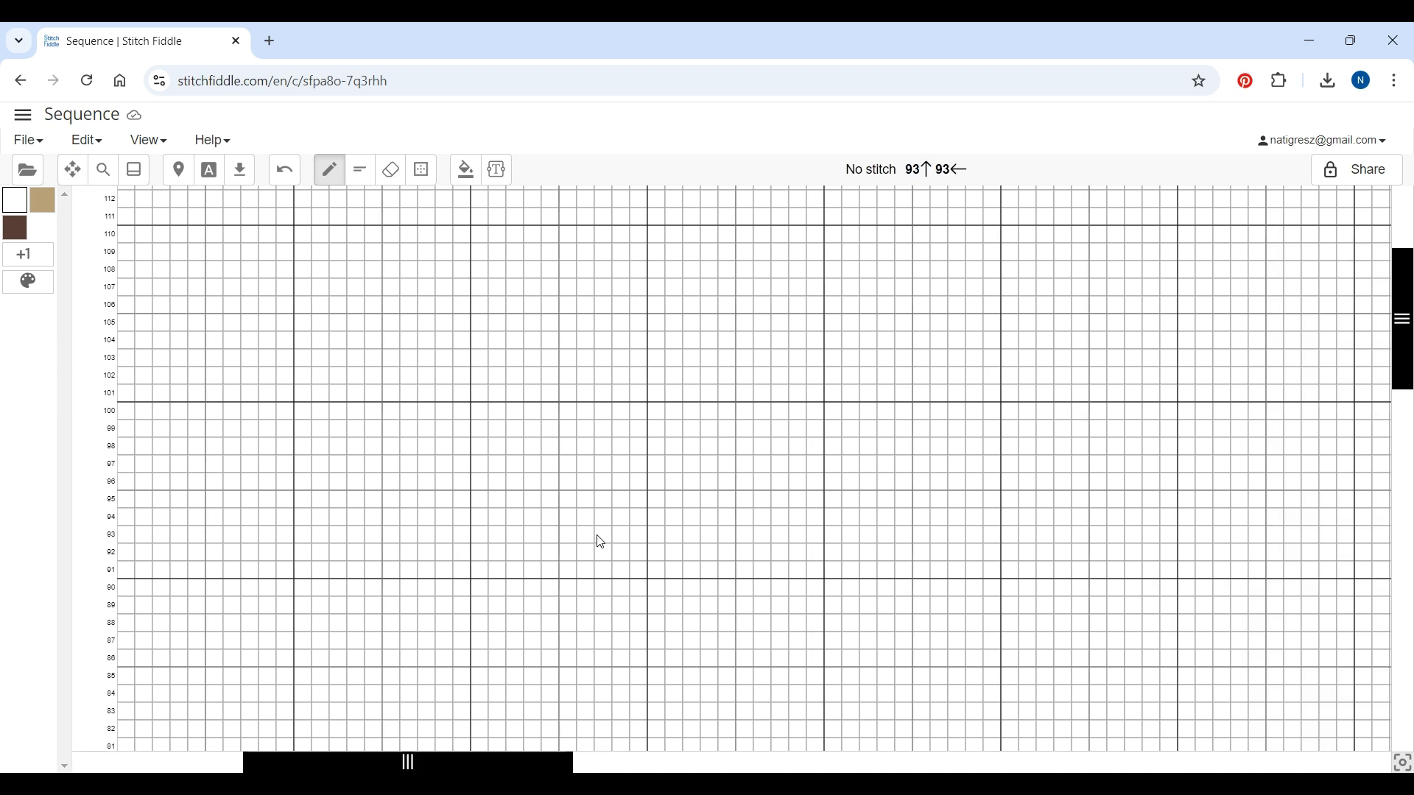
click(14, 234)
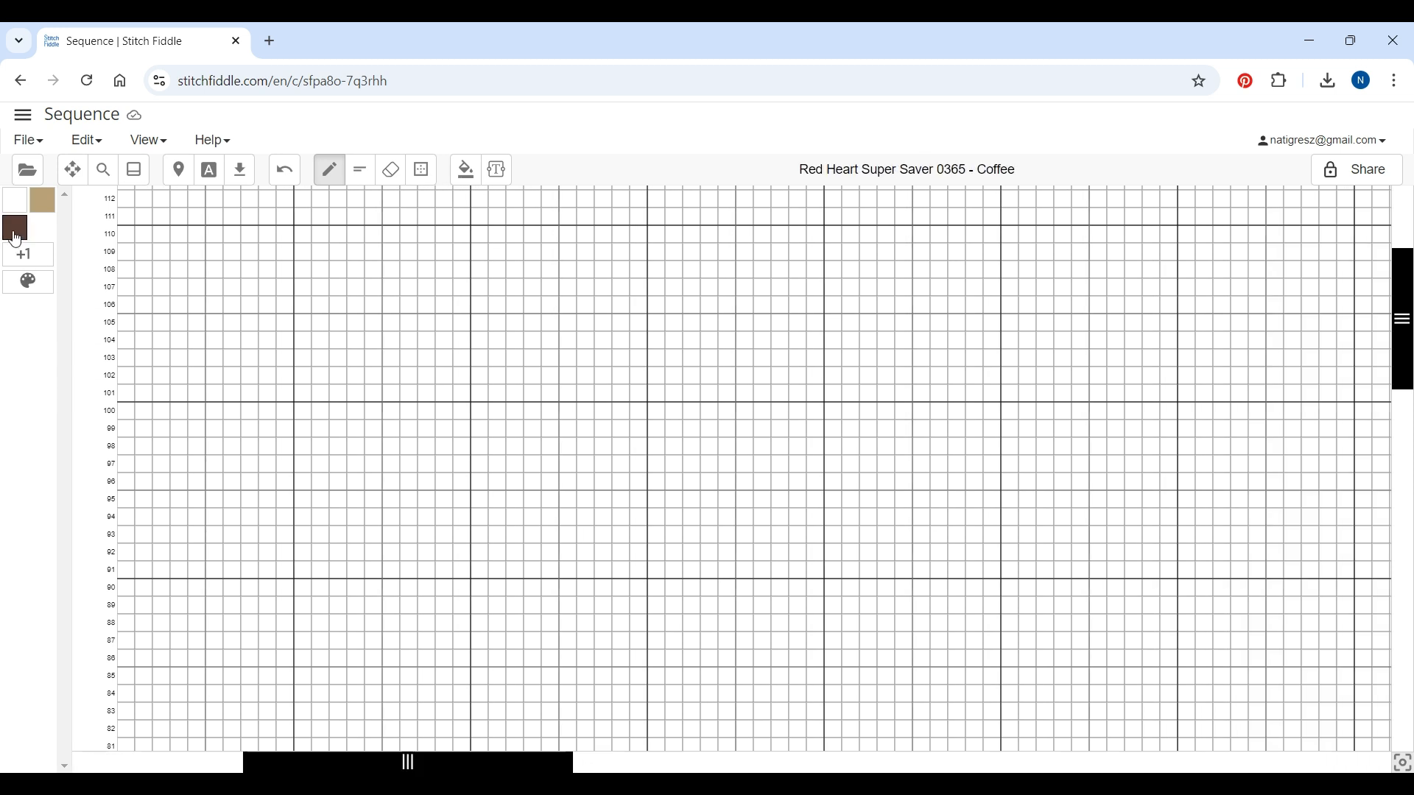
drag(519, 579, 550, 575)
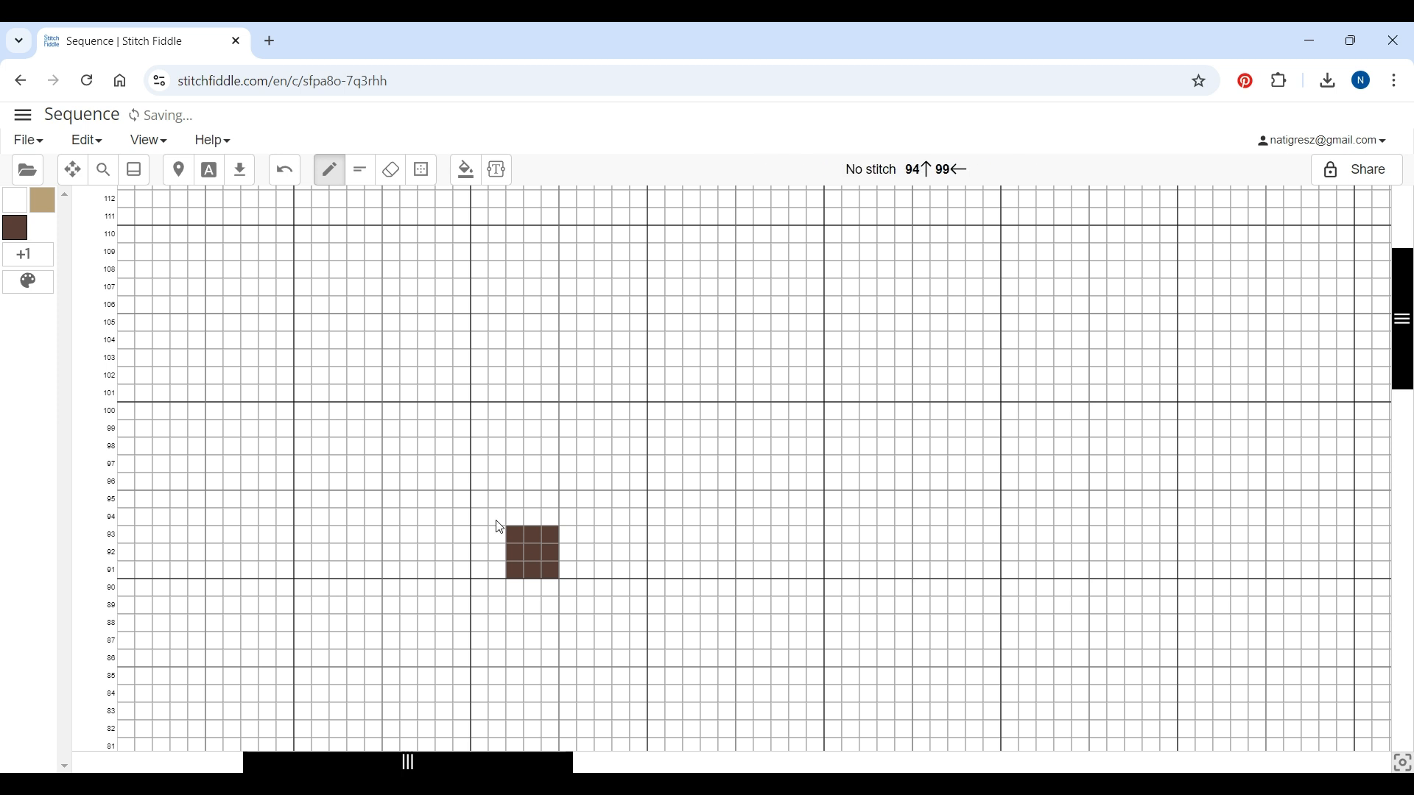
mouse_move(521, 523)
mouse_down()
mouse_move(516, 510)
mouse_move(549, 503)
mouse_move(548, 529)
mouse_up()
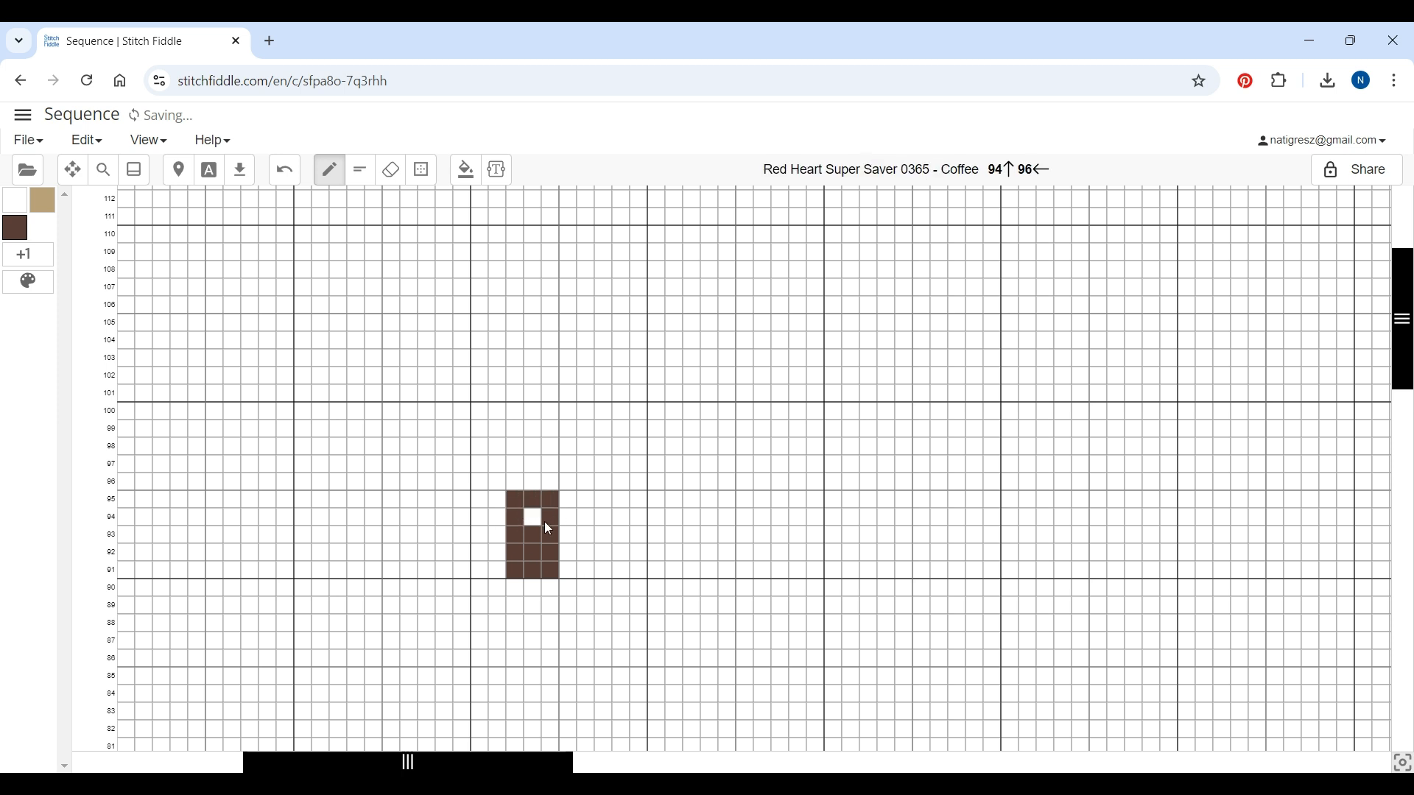
mouse_move(517, 480)
mouse_down()
mouse_move(550, 472)
mouse_move(528, 482)
mouse_move(730, 627)
mouse_move(731, 644)
mouse_move(766, 647)
mouse_up()
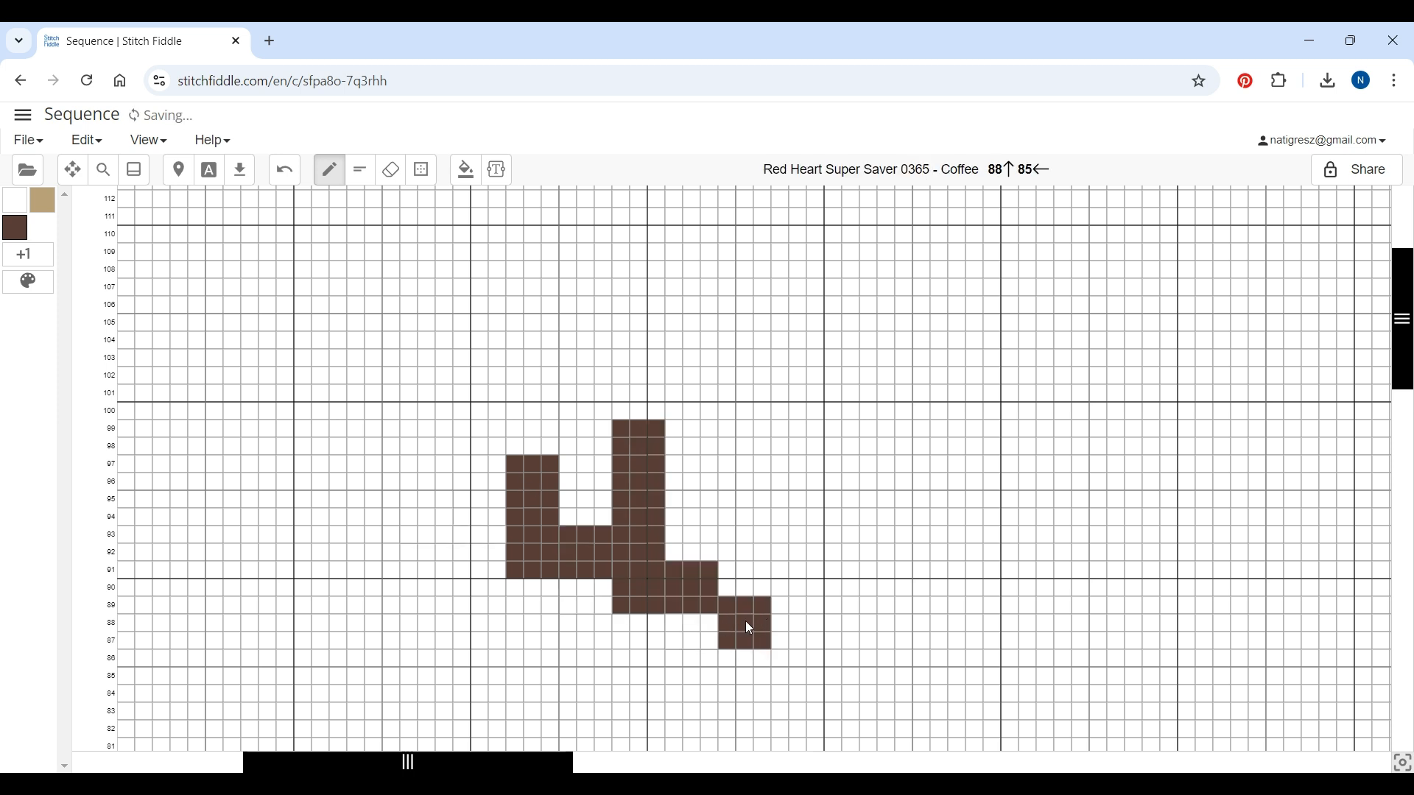
Extend the Coffee pattern with a tall column, a hook reaching row 104 and a short bar to its right
mouse_move(729, 414)
mouse_down()
mouse_move(757, 391)
mouse_move(745, 600)
mouse_move(730, 574)
mouse_move(726, 402)
mouse_move(743, 442)
mouse_move(738, 584)
mouse_move(816, 620)
mouse_move(812, 638)
mouse_move(783, 638)
mouse_move(776, 619)
mouse_move(871, 589)
mouse_up()
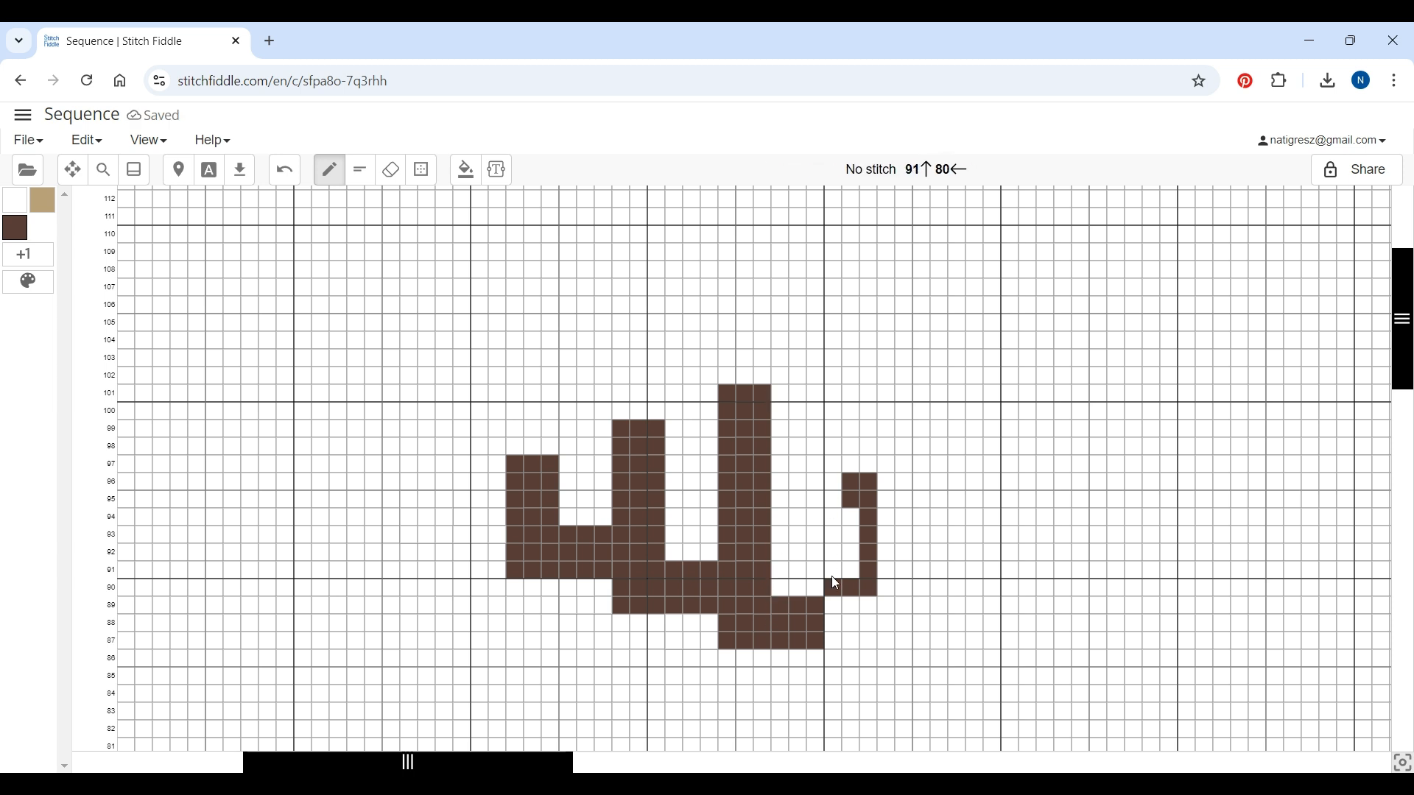
mouse_move(836, 573)
mouse_down()
mouse_move(847, 420)
mouse_move(832, 346)
mouse_move(864, 350)
mouse_move(865, 383)
mouse_move(855, 351)
mouse_up()
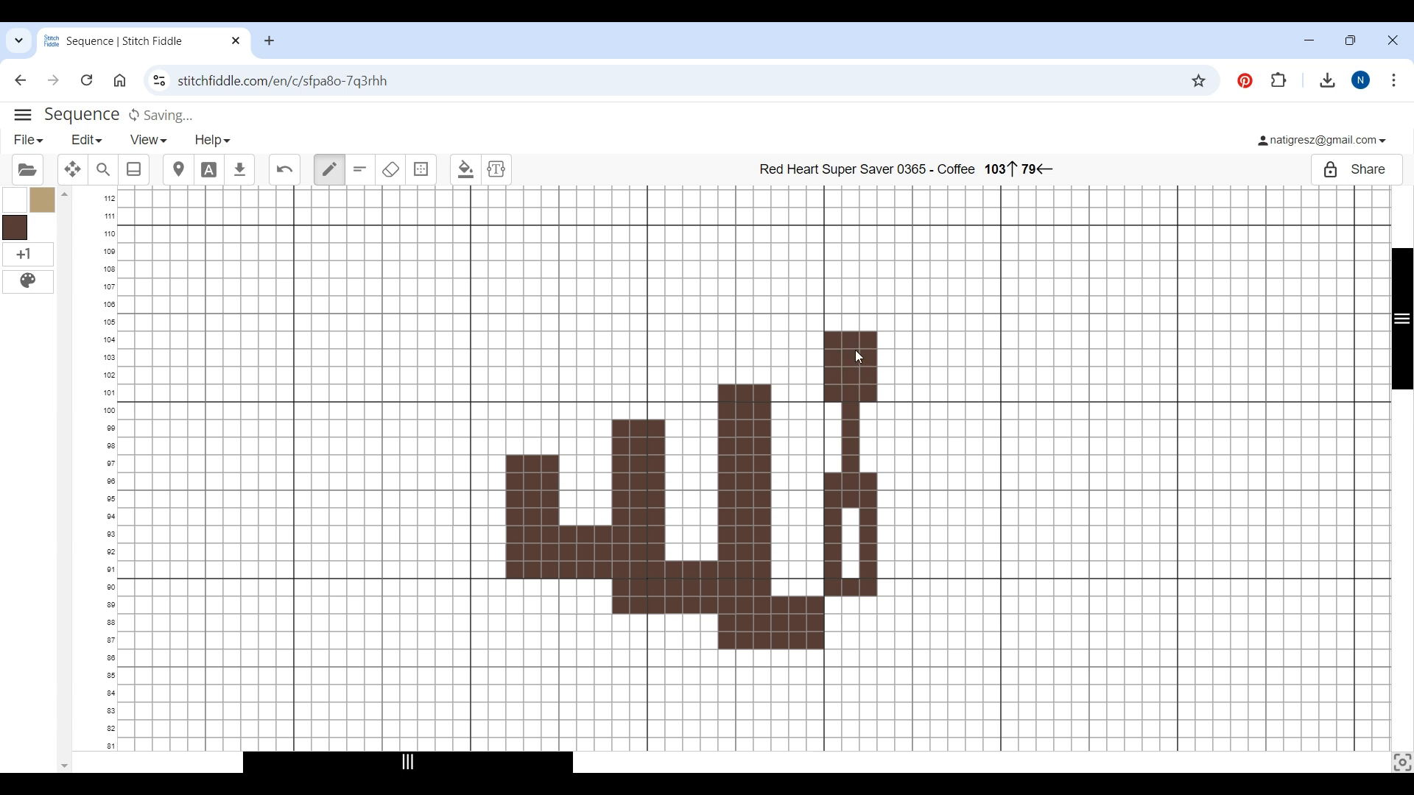
mouse_move(864, 551)
mouse_down()
mouse_move(860, 396)
mouse_move(860, 482)
mouse_up()
mouse_move(890, 342)
mouse_down()
mouse_move(923, 345)
mouse_move(919, 372)
mouse_move(889, 377)
mouse_move(975, 382)
mouse_move(938, 391)
mouse_move(939, 419)
mouse_move(962, 420)
mouse_up()
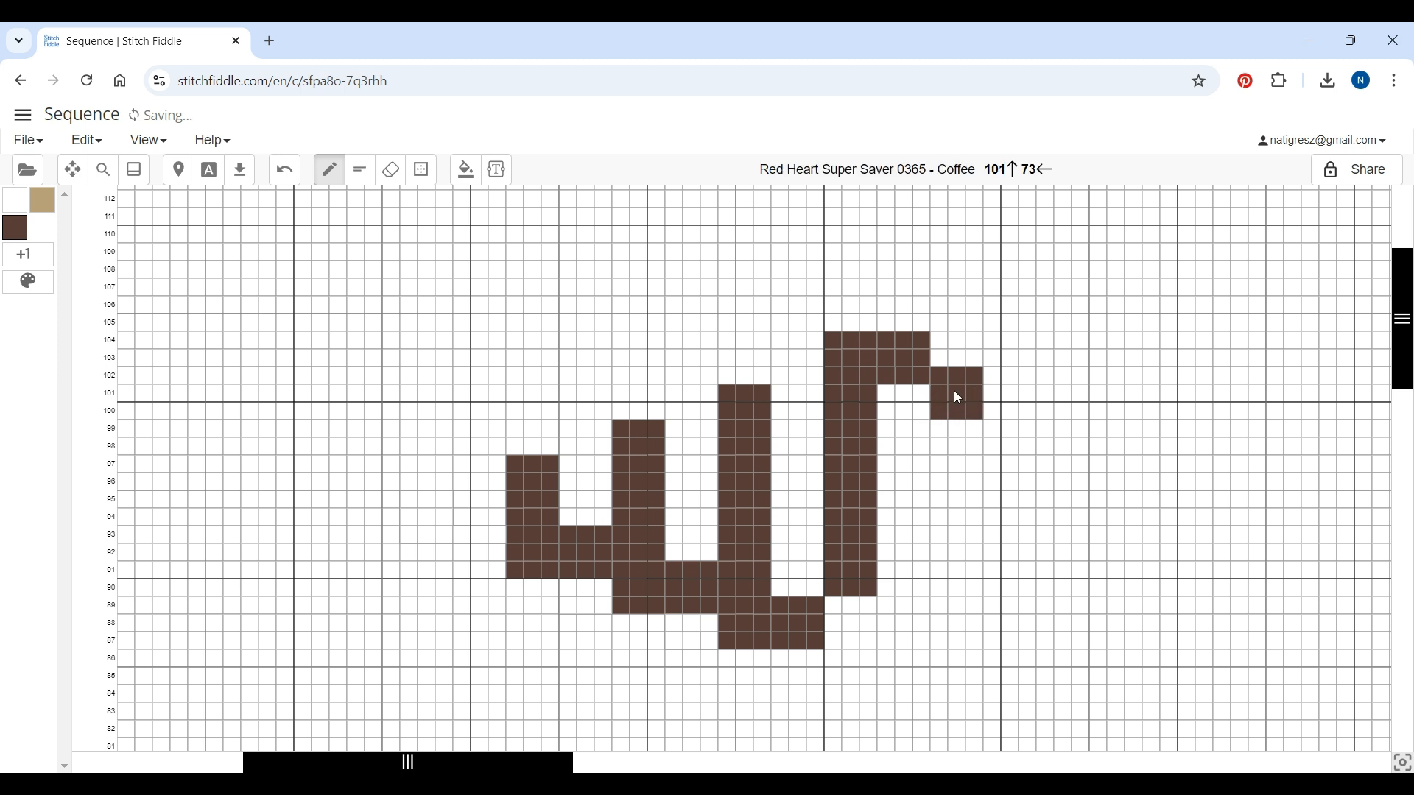
drag(943, 554, 976, 553)
Select the 3 × 7 cell gap below the hook and fill it with Coffee
click(421, 170)
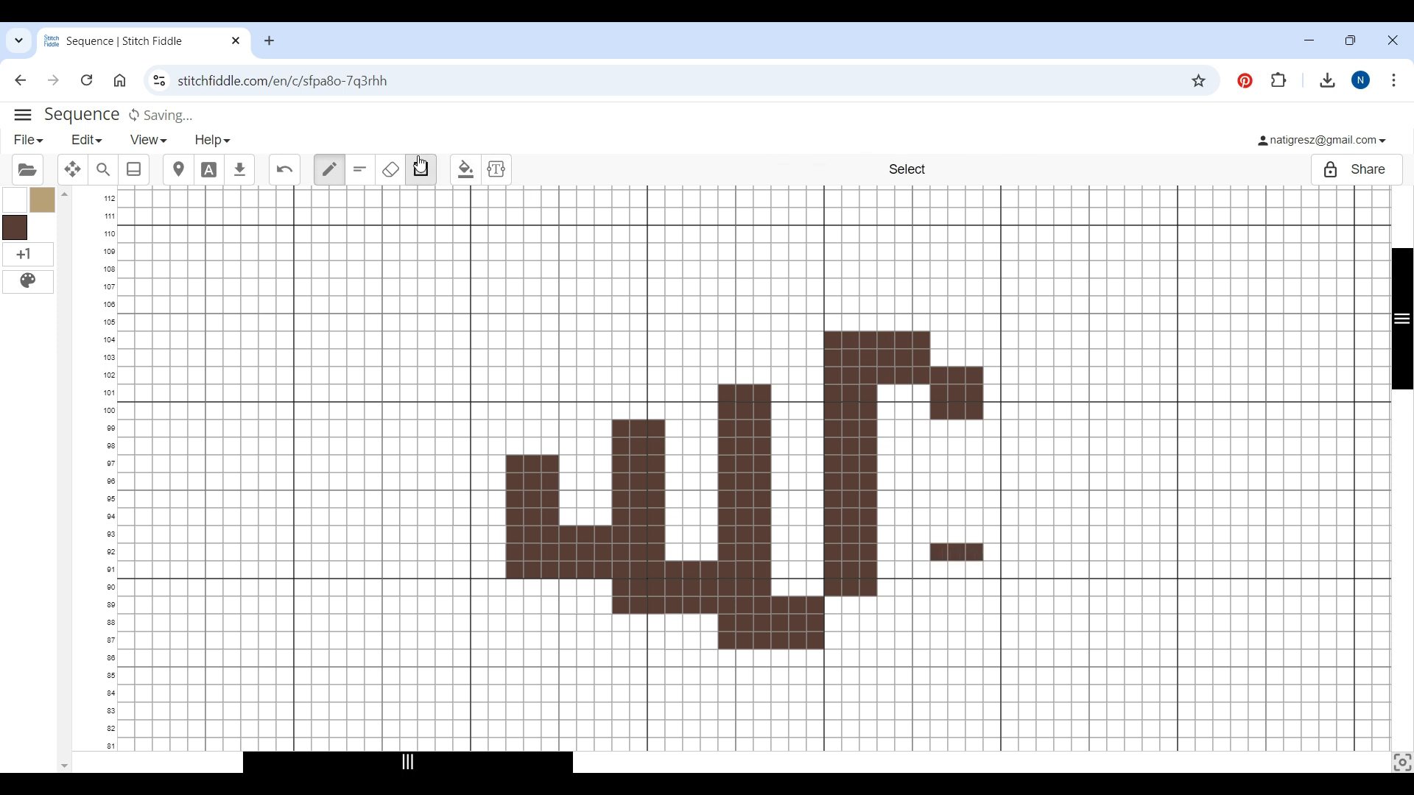
click(833, 380)
drag(941, 428, 972, 537)
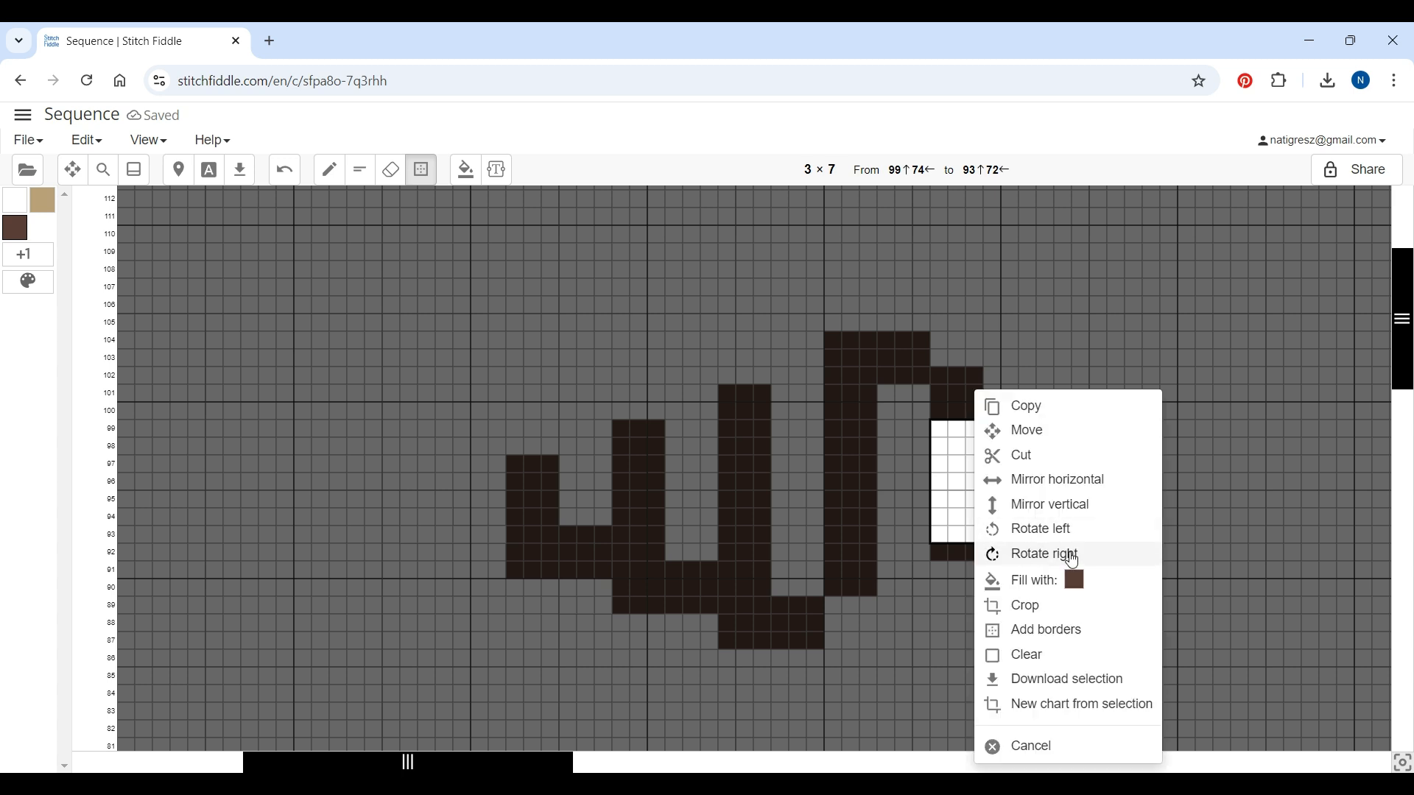
click(1064, 580)
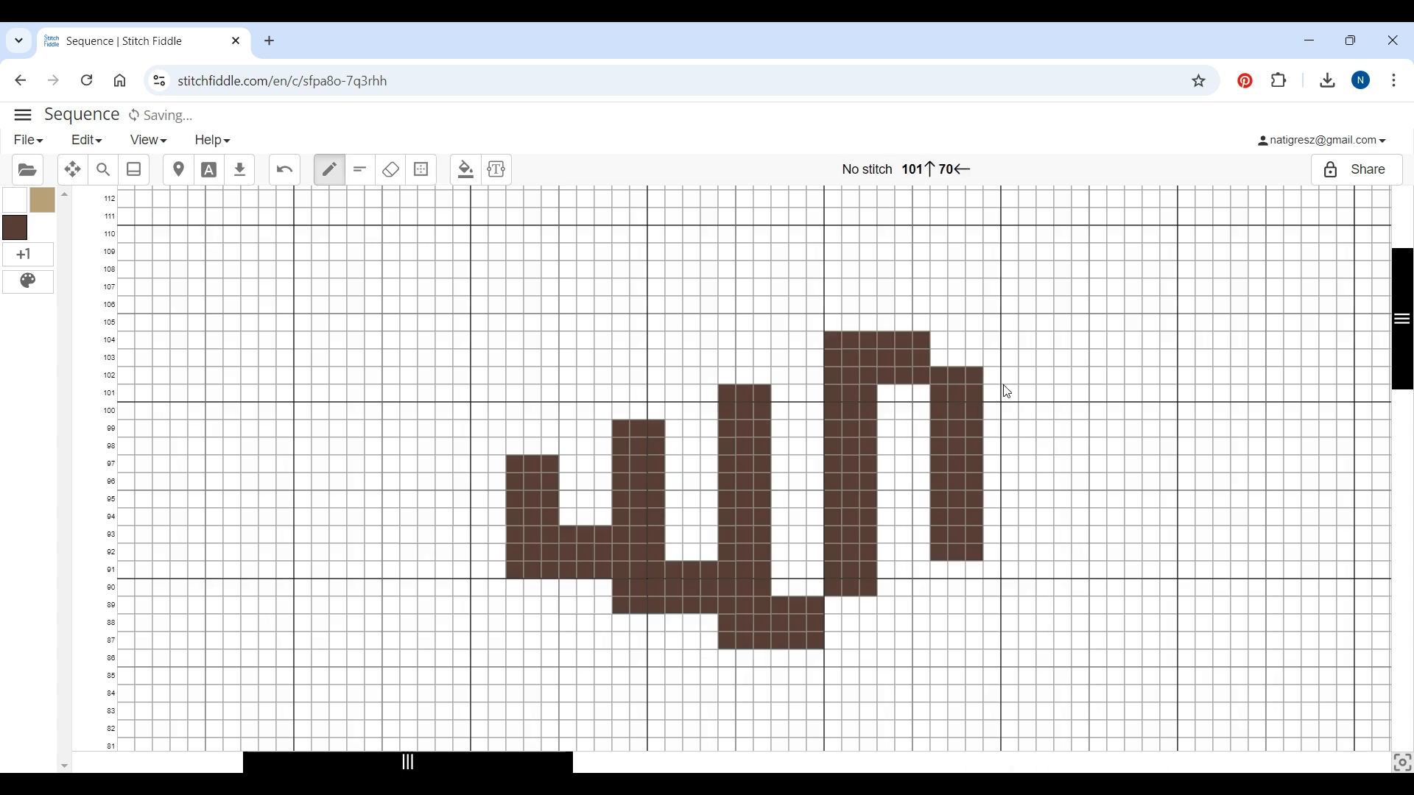
Paint descending Coffee steps to the right of the hook and a horizontal bar off the left end
mouse_move(997, 374)
mouse_down()
mouse_move(1025, 380)
mouse_move(1026, 410)
mouse_move(1002, 408)
mouse_move(990, 398)
mouse_move(1155, 461)
mouse_move(1153, 443)
mouse_move(1152, 481)
mouse_move(1176, 483)
mouse_move(1165, 450)
mouse_move(1182, 475)
mouse_move(1164, 461)
mouse_move(1230, 475)
mouse_up()
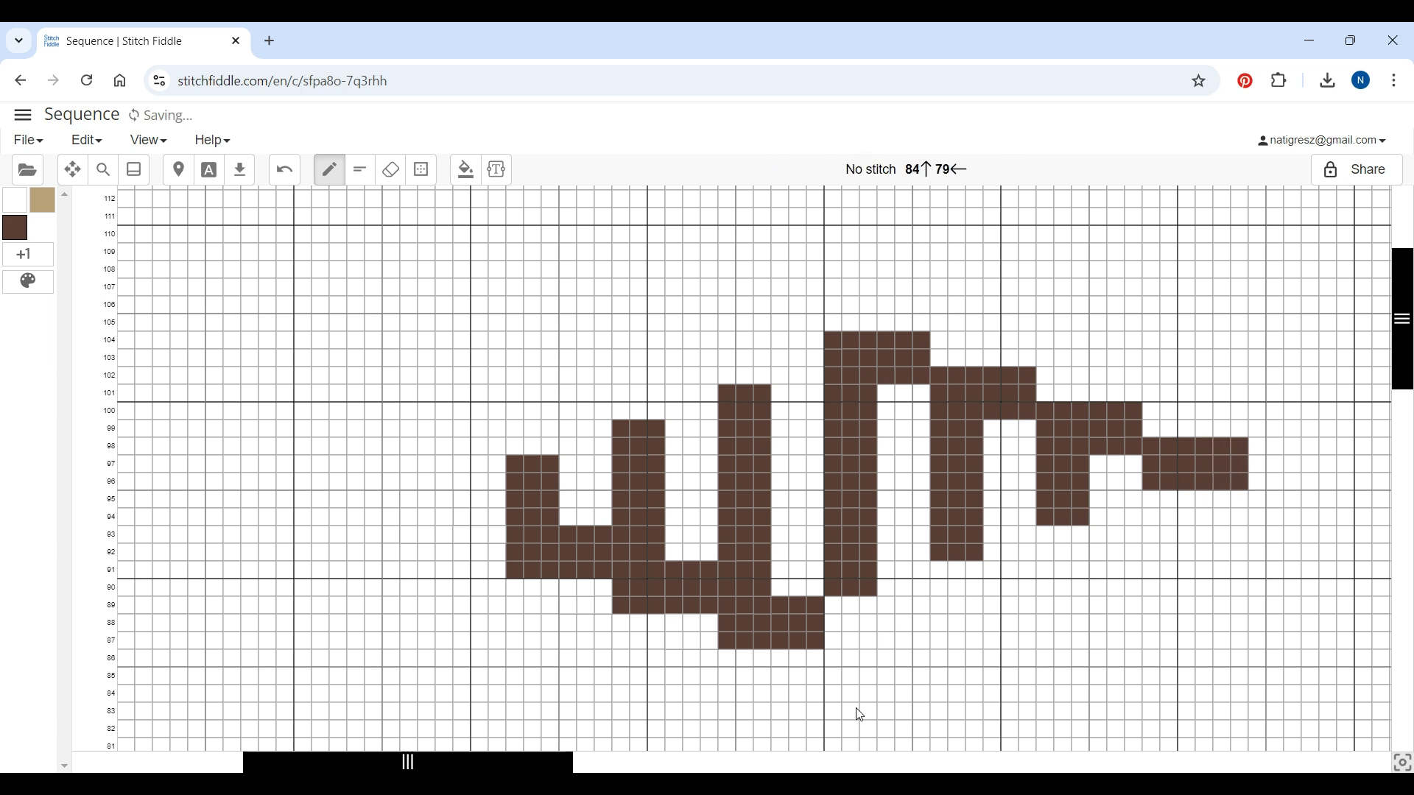
mouse_move(508, 547)
mouse_down()
mouse_move(478, 534)
mouse_move(478, 500)
mouse_move(495, 501)
mouse_move(495, 520)
mouse_move(468, 503)
mouse_move(463, 532)
mouse_move(421, 529)
mouse_move(440, 502)
mouse_move(448, 525)
mouse_move(409, 523)
mouse_up()
Switch to Cafe Latte and paint the background cells surrounding the Coffee stepped pattern
click(44, 209)
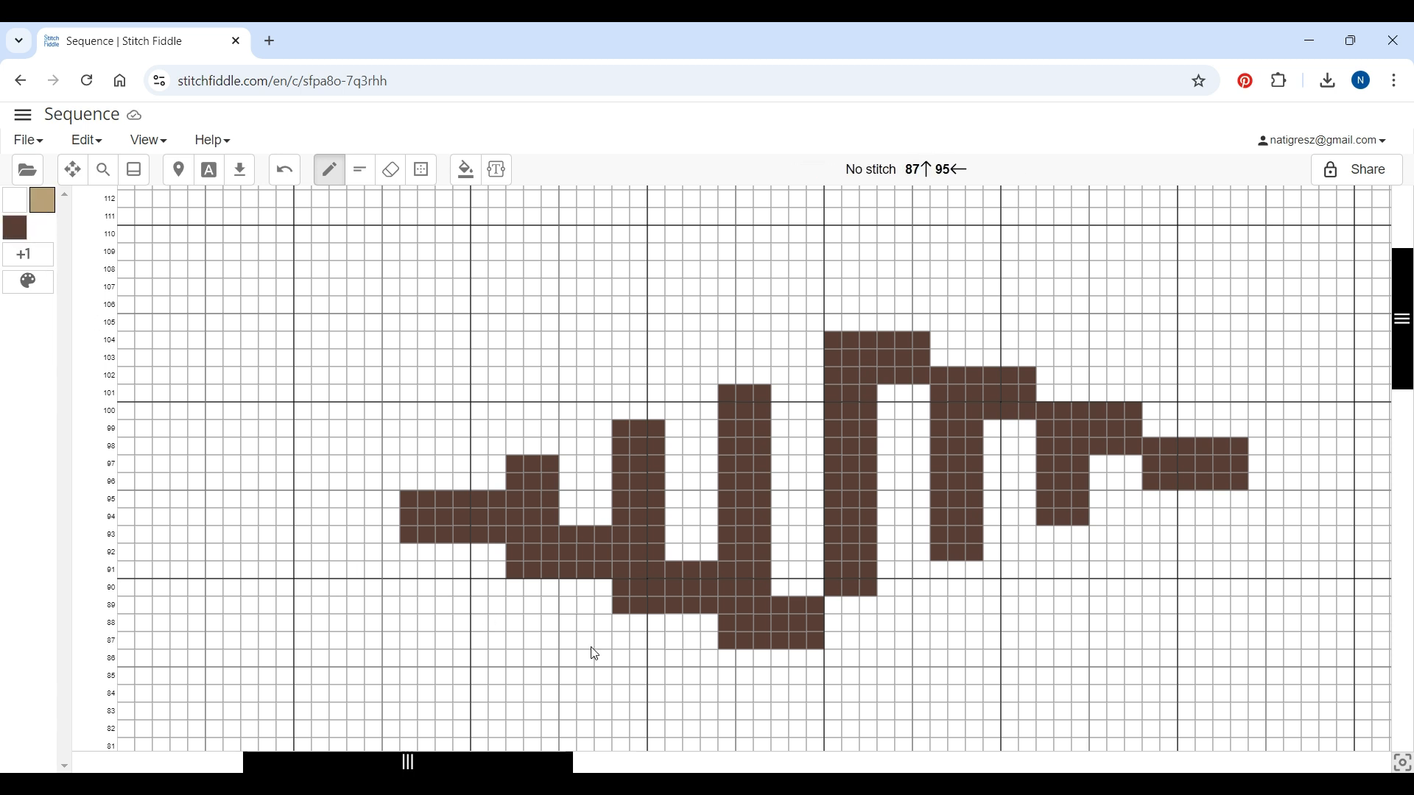
mouse_move(404, 483)
mouse_down()
mouse_move(493, 453)
mouse_move(493, 476)
mouse_move(418, 468)
mouse_move(486, 464)
mouse_move(521, 443)
mouse_move(523, 416)
mouse_move(549, 411)
mouse_move(554, 449)
mouse_up()
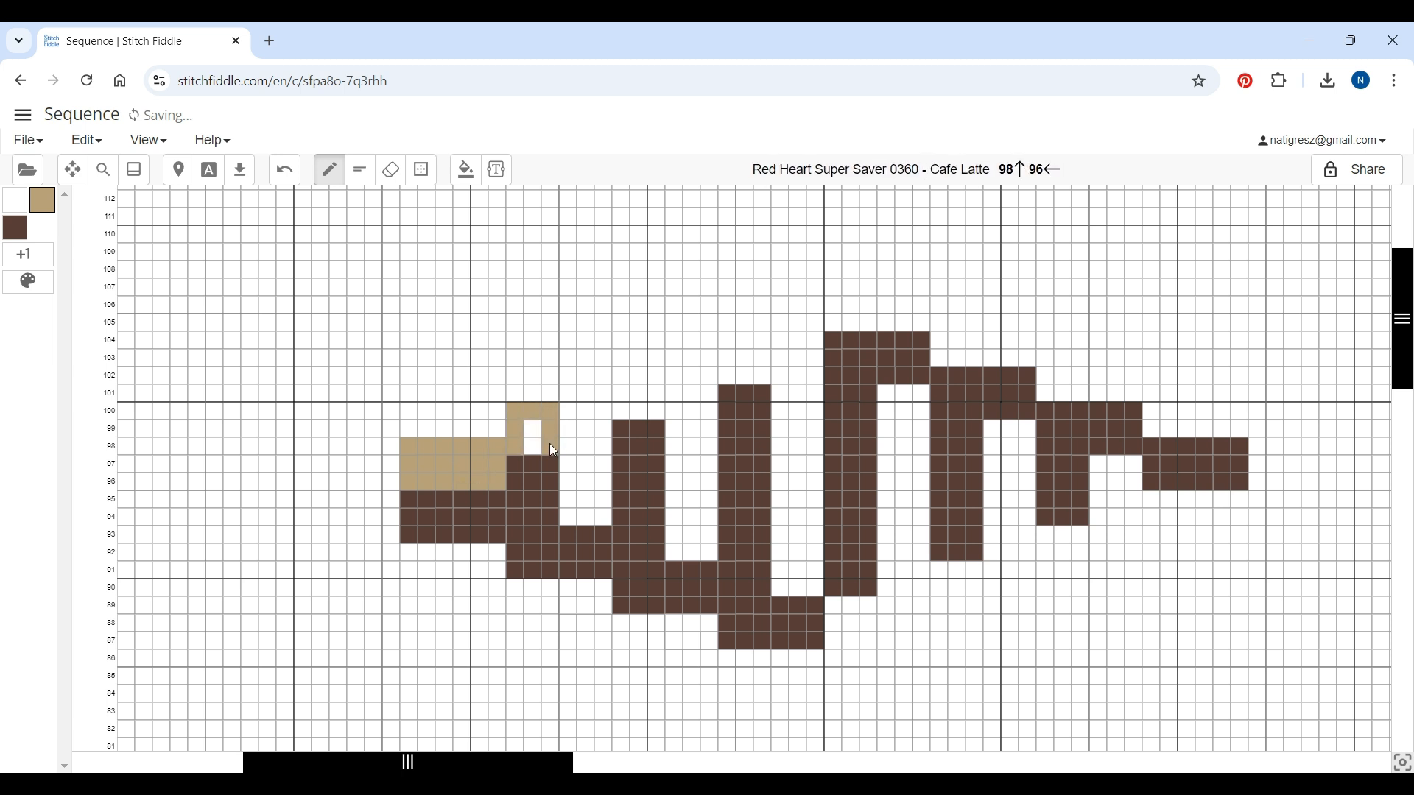
click(422, 170)
drag(573, 418, 596, 514)
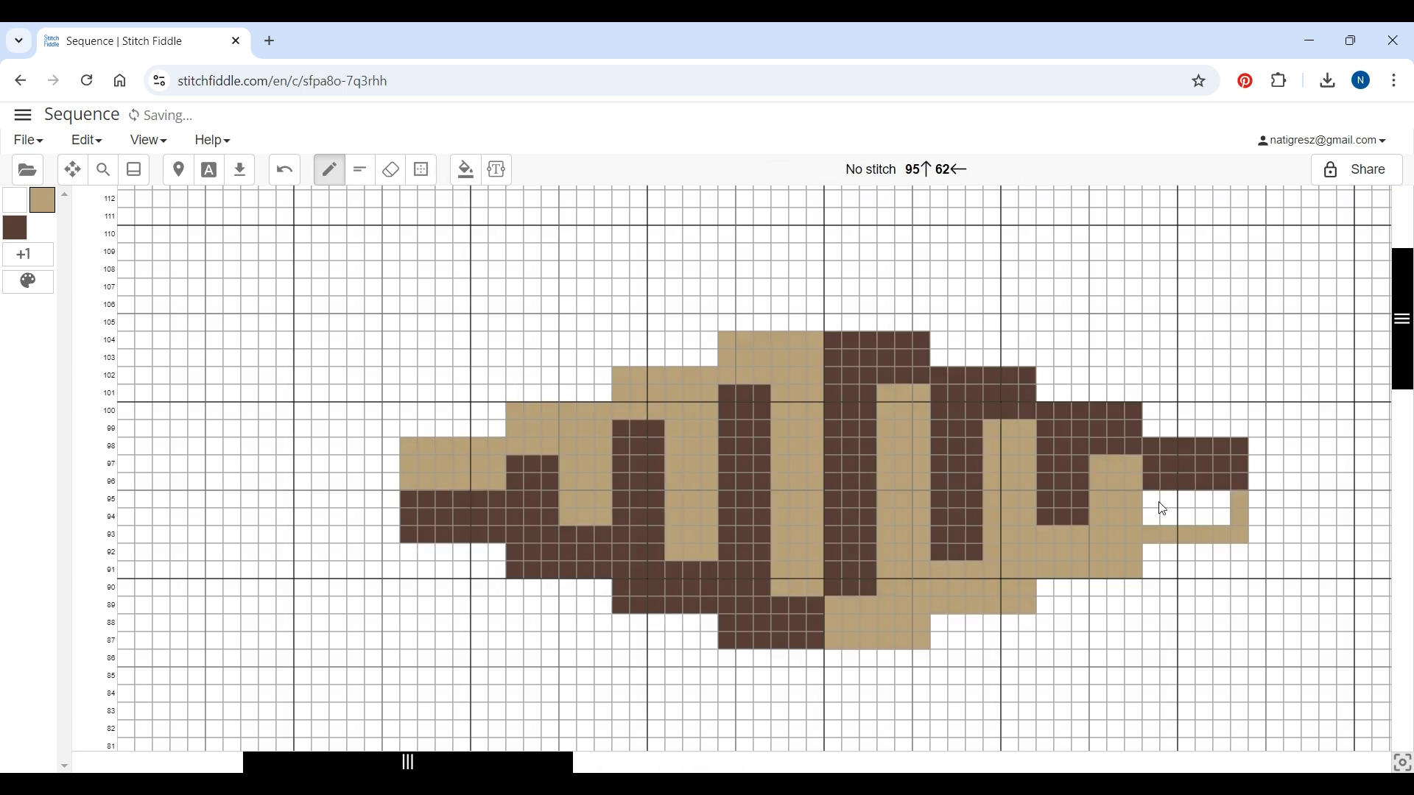
drag(1154, 503, 1218, 510)
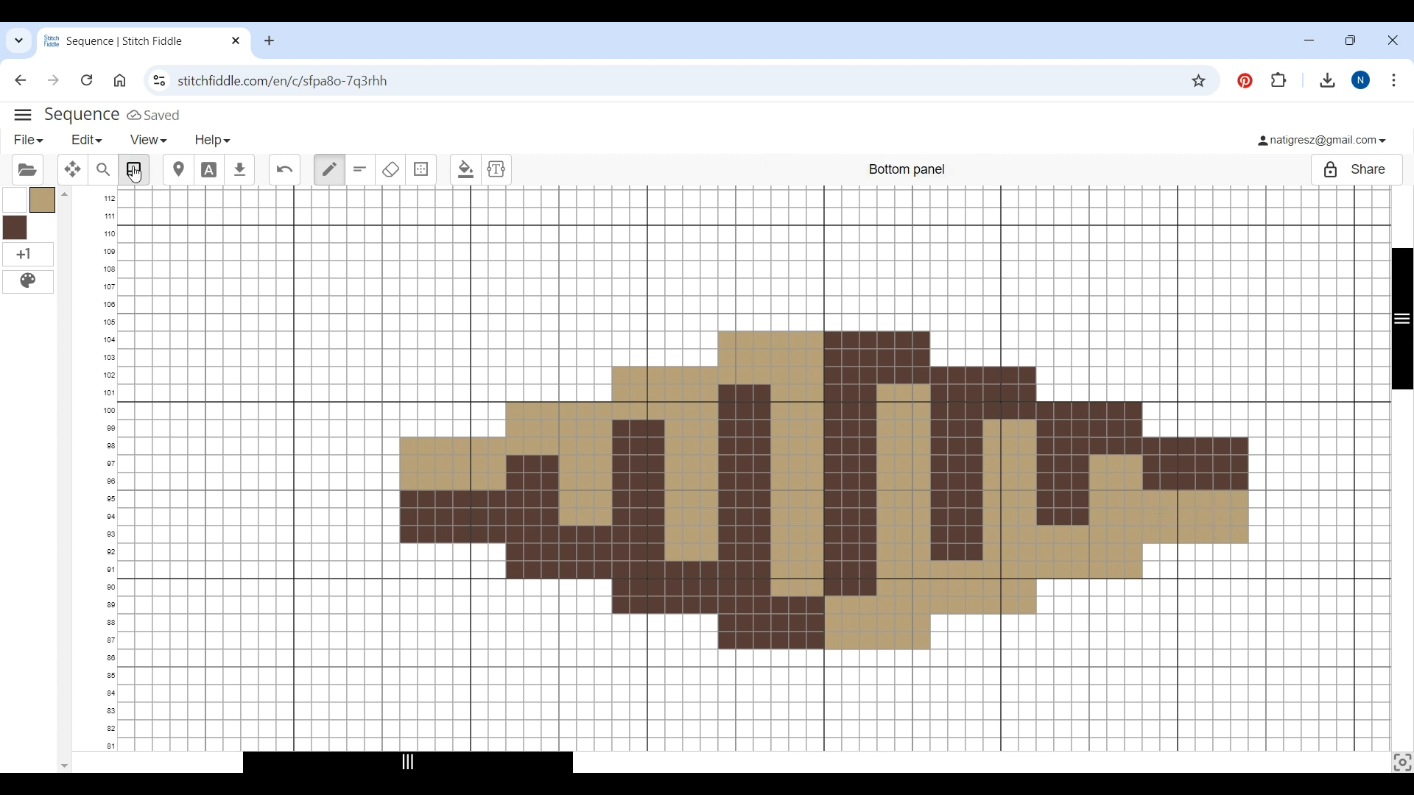
Zoom out and add 20 columns to the left of the chart's first column
click(113, 175)
drag(505, 157, 489, 157)
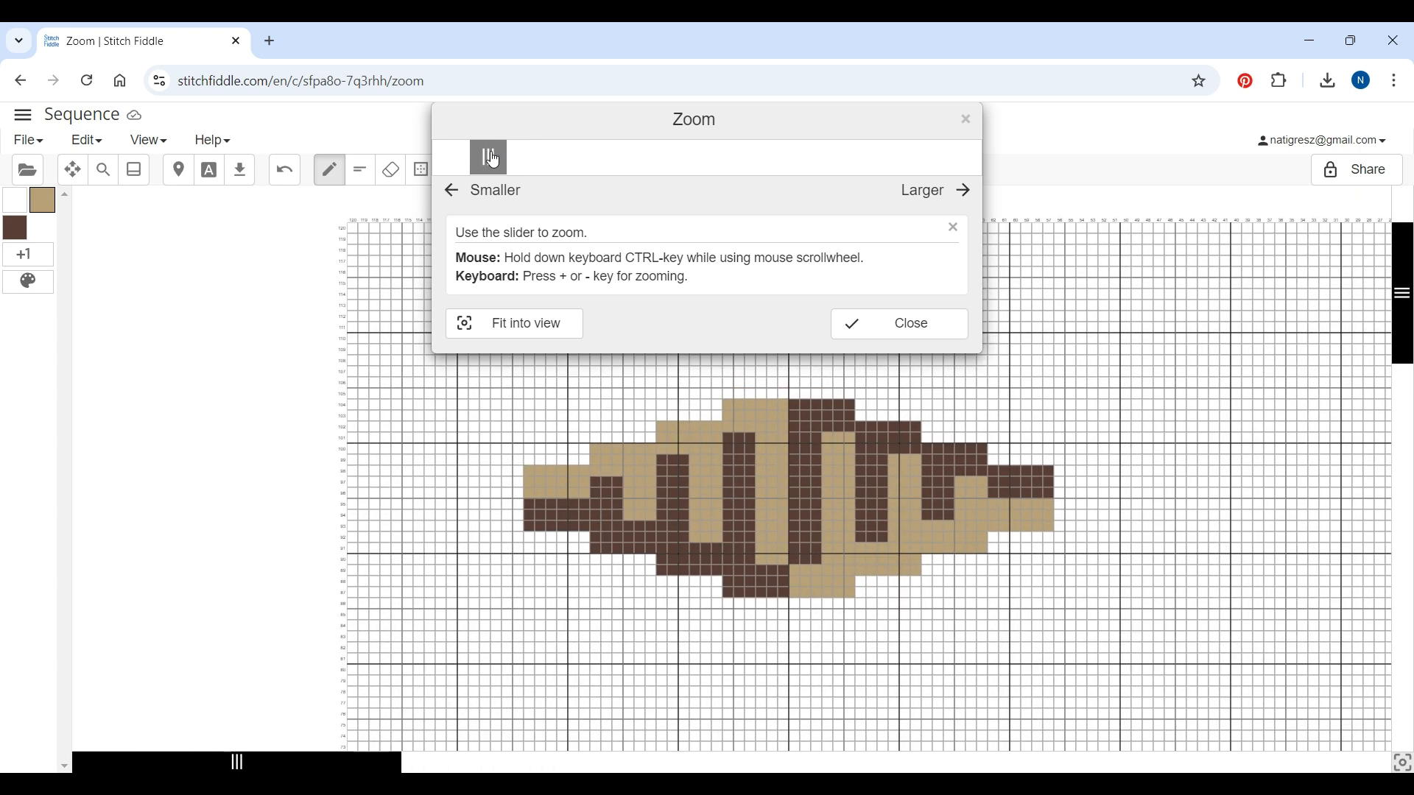
click(911, 325)
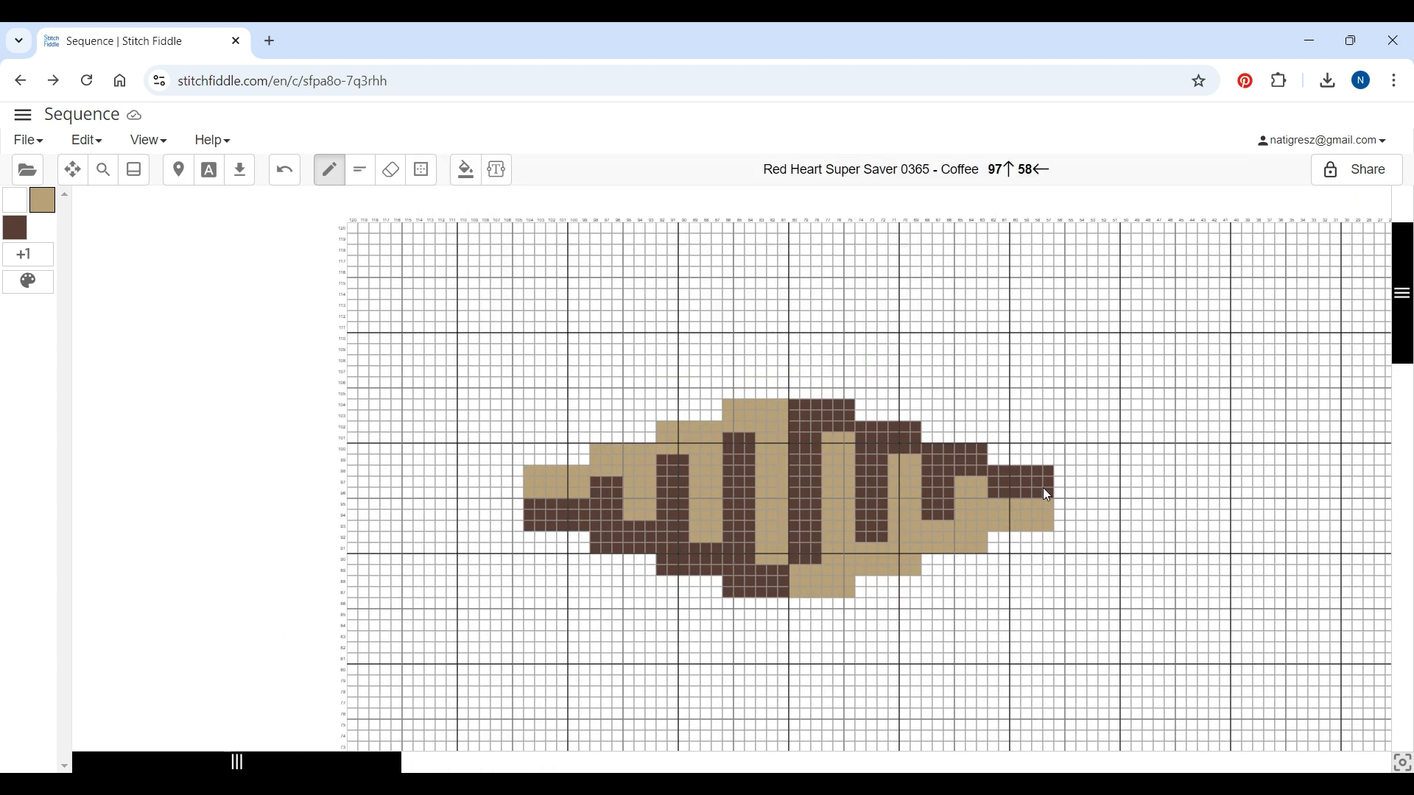
click(353, 222)
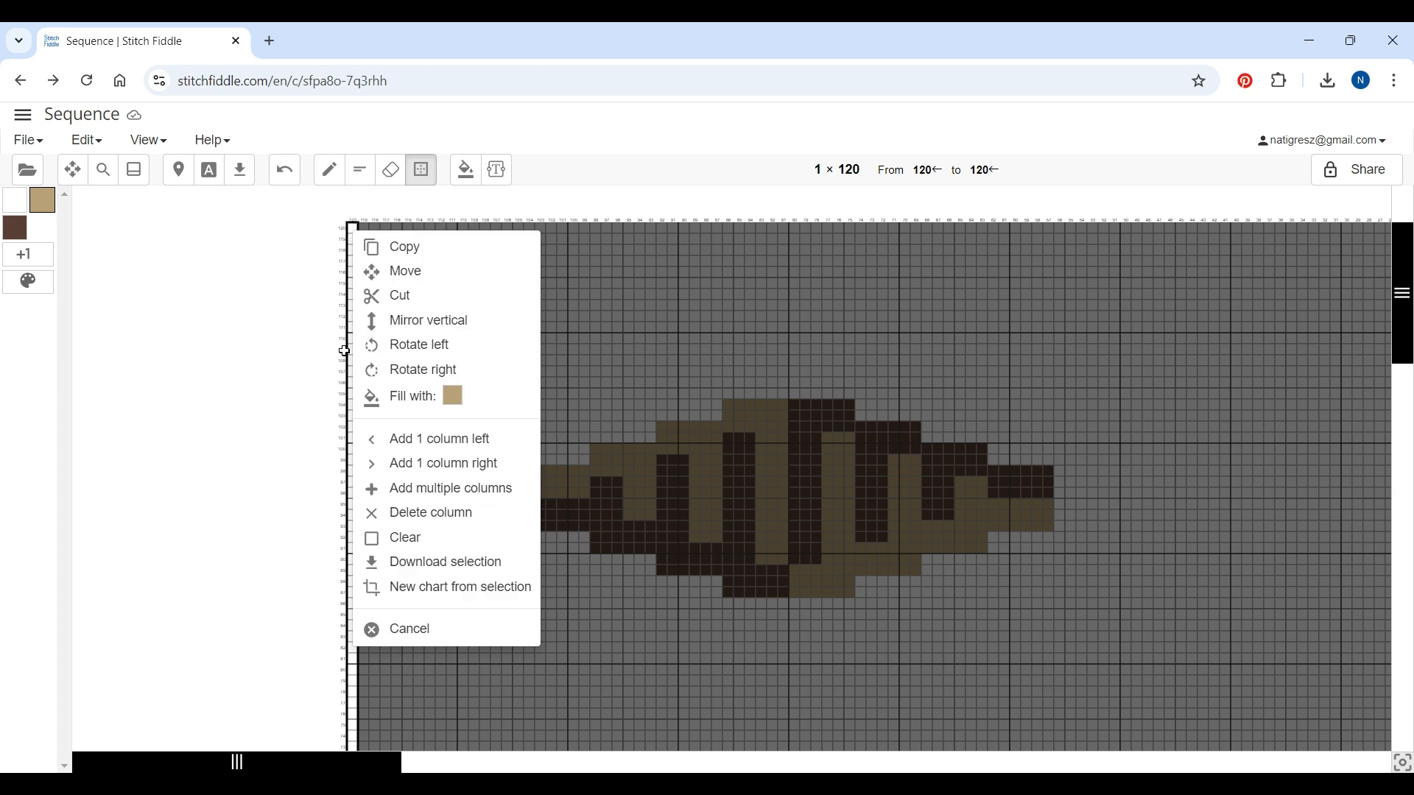
click(417, 489)
click(582, 265)
click(583, 213)
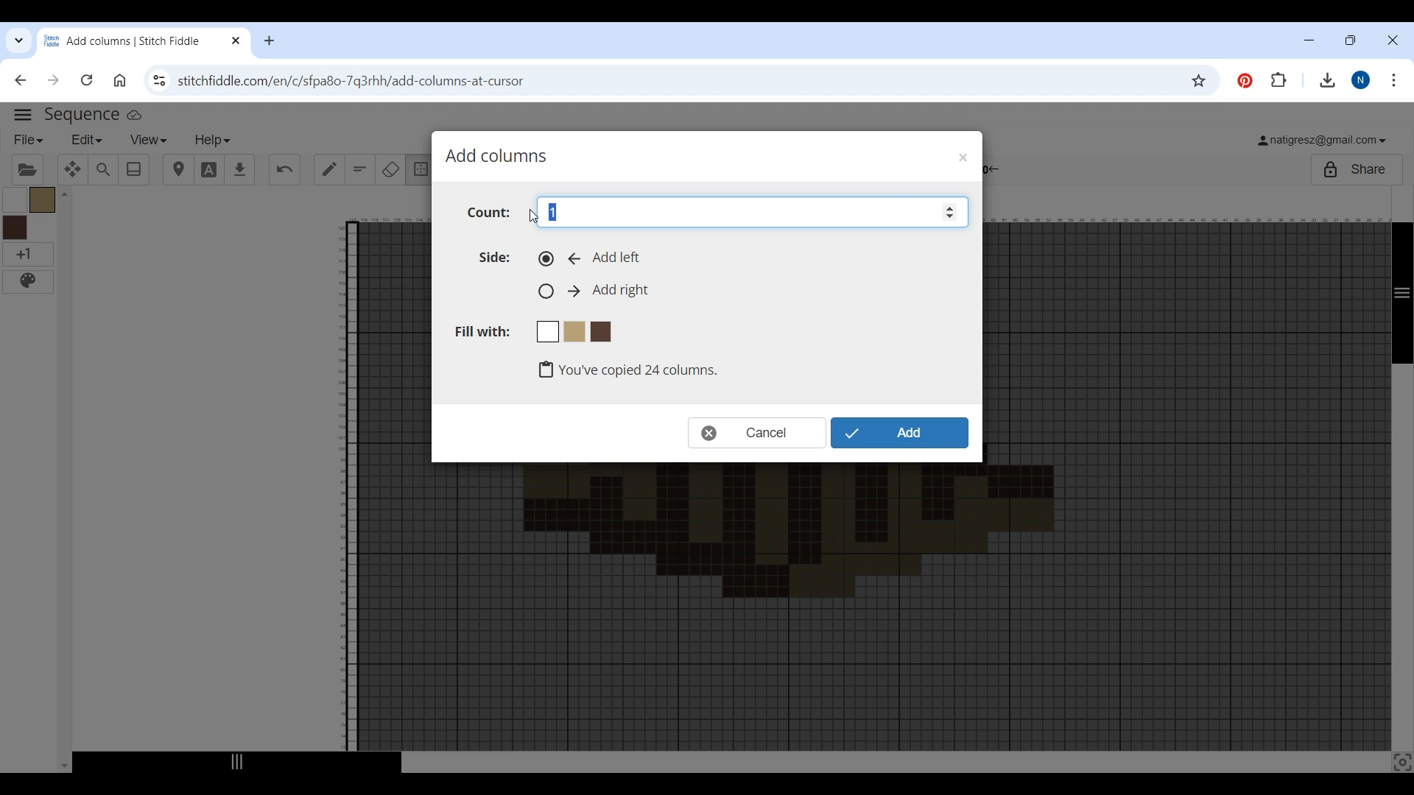
text(20)
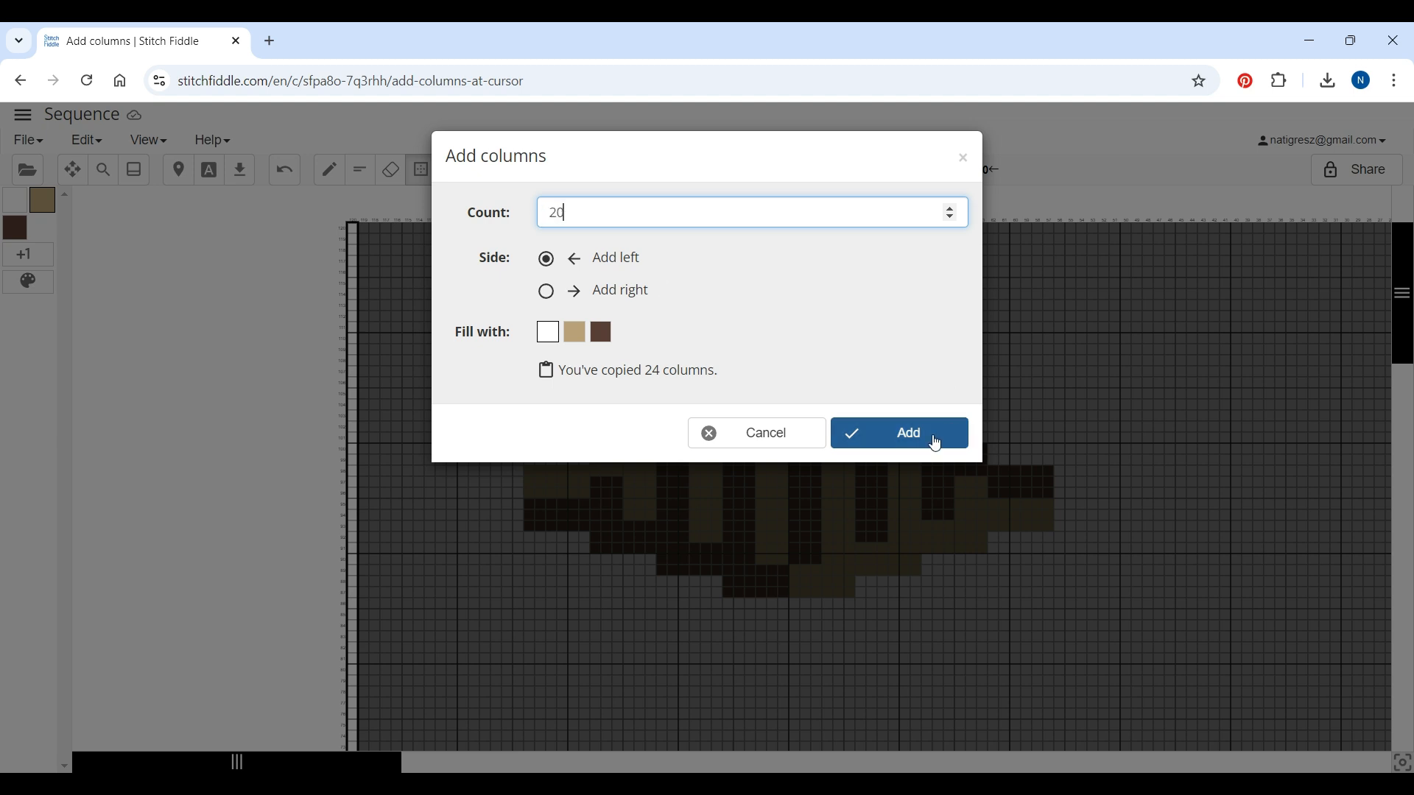
click(932, 442)
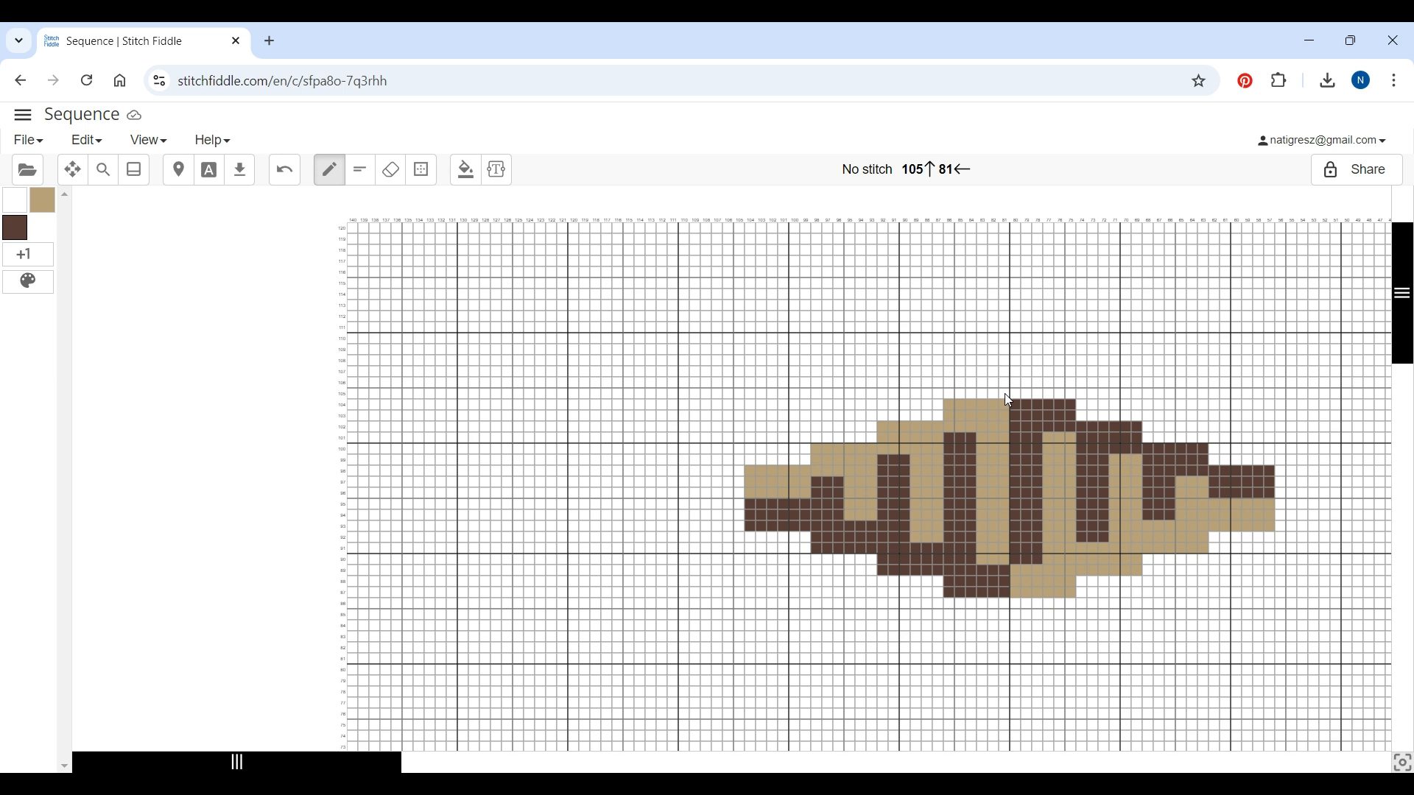
Paint a small two-row Coffee block above the top of the pattern
mouse_move(1006, 394)
mouse_down()
mouse_move(952, 390)
mouse_move(951, 369)
mouse_move(1005, 380)
mouse_up()
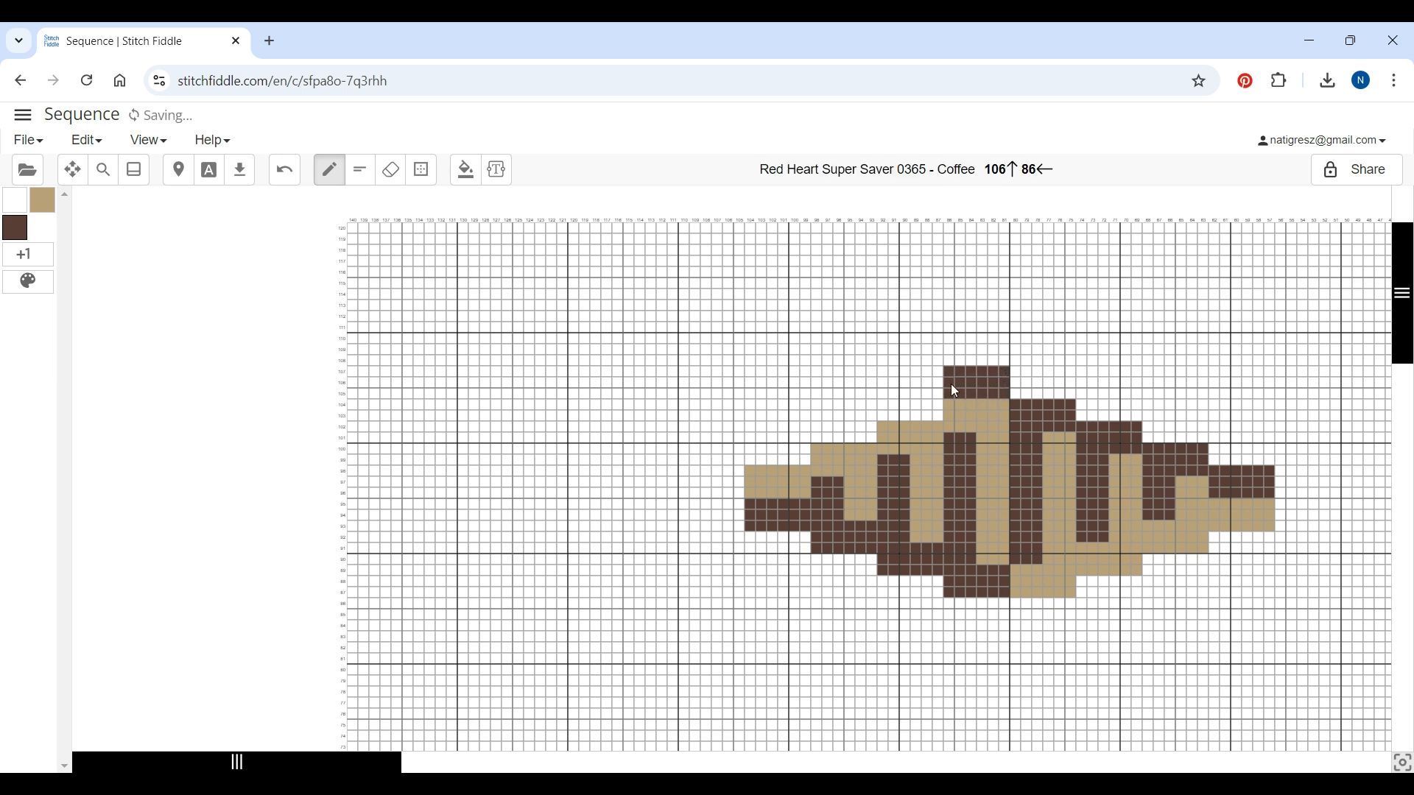
Add 15 rows above the chart's top row
click(422, 169)
click(338, 226)
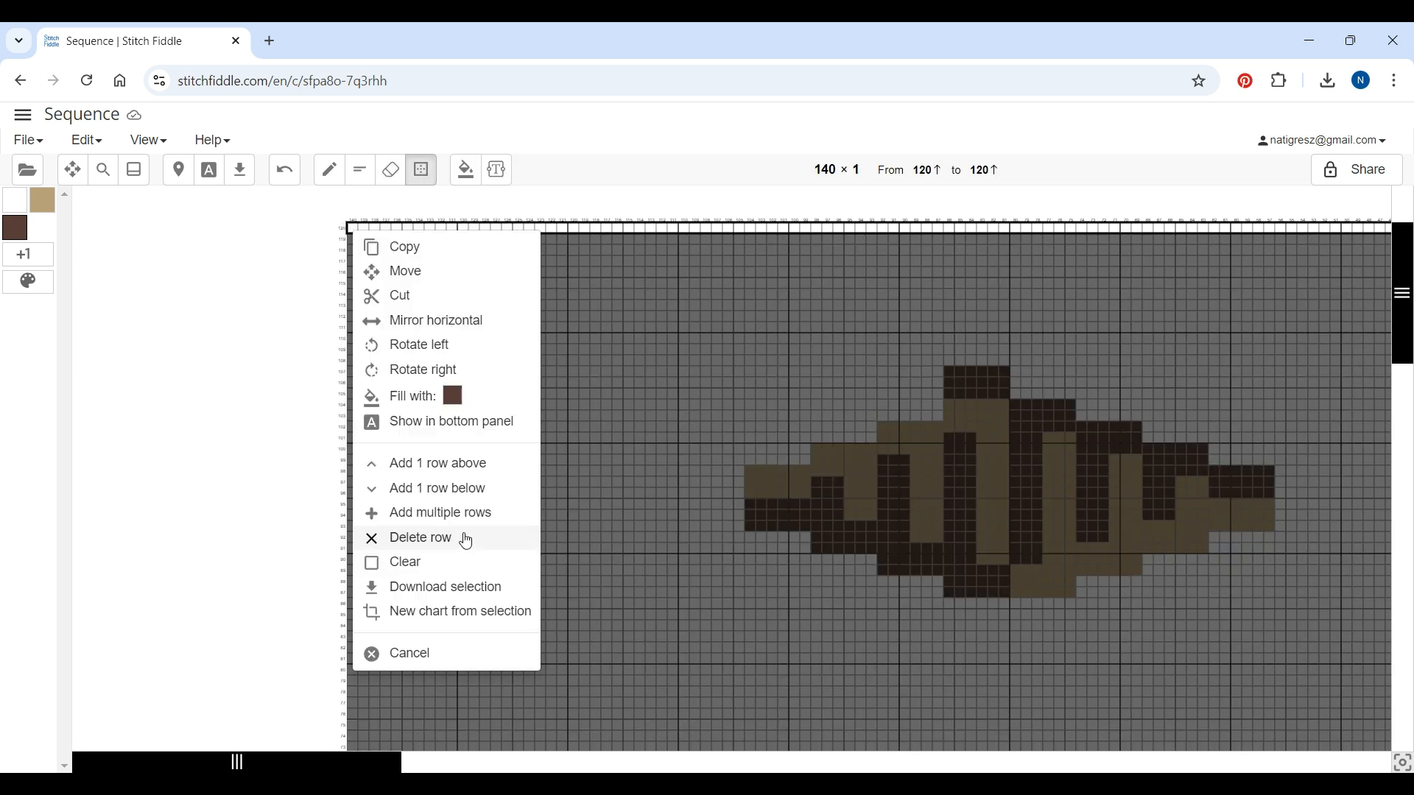
click(433, 514)
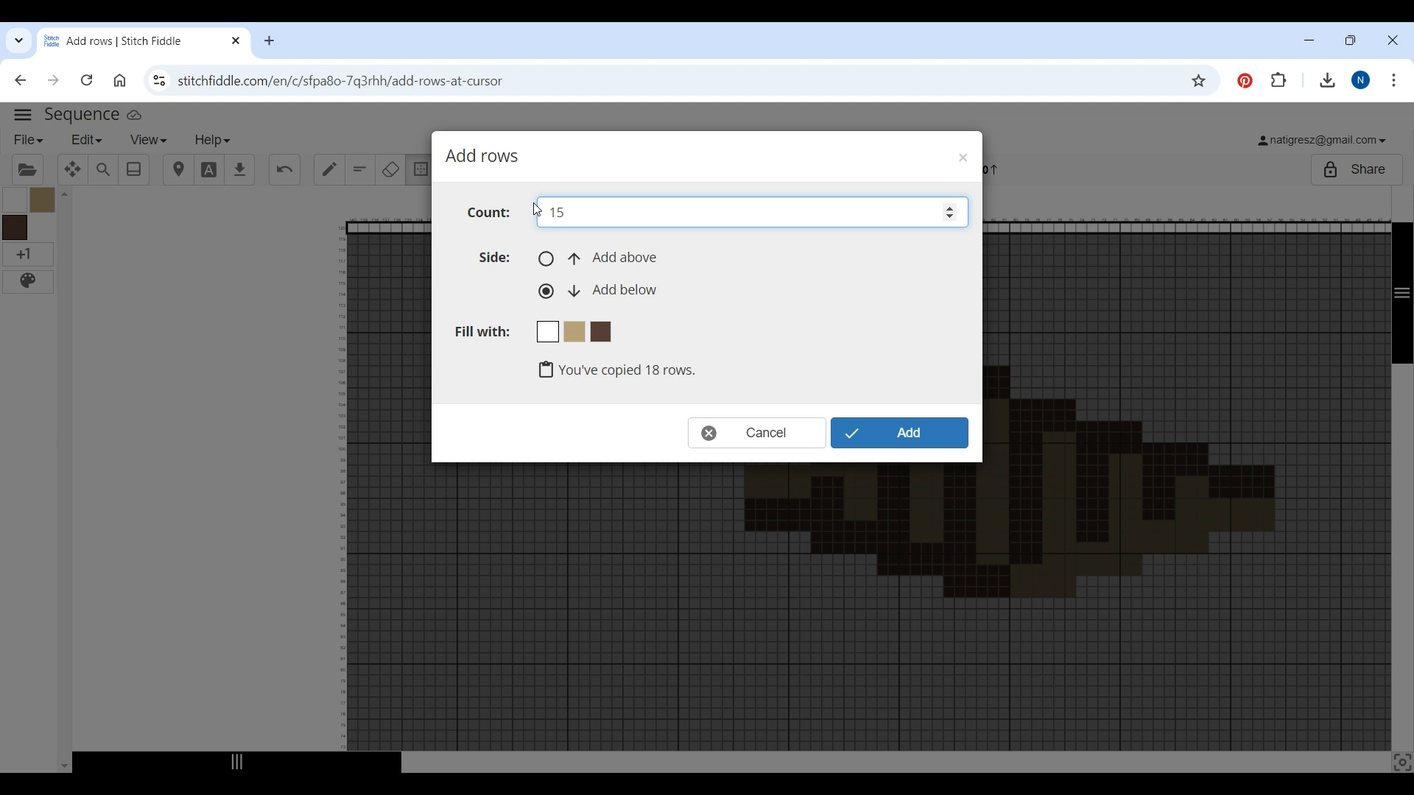
click(547, 261)
click(941, 440)
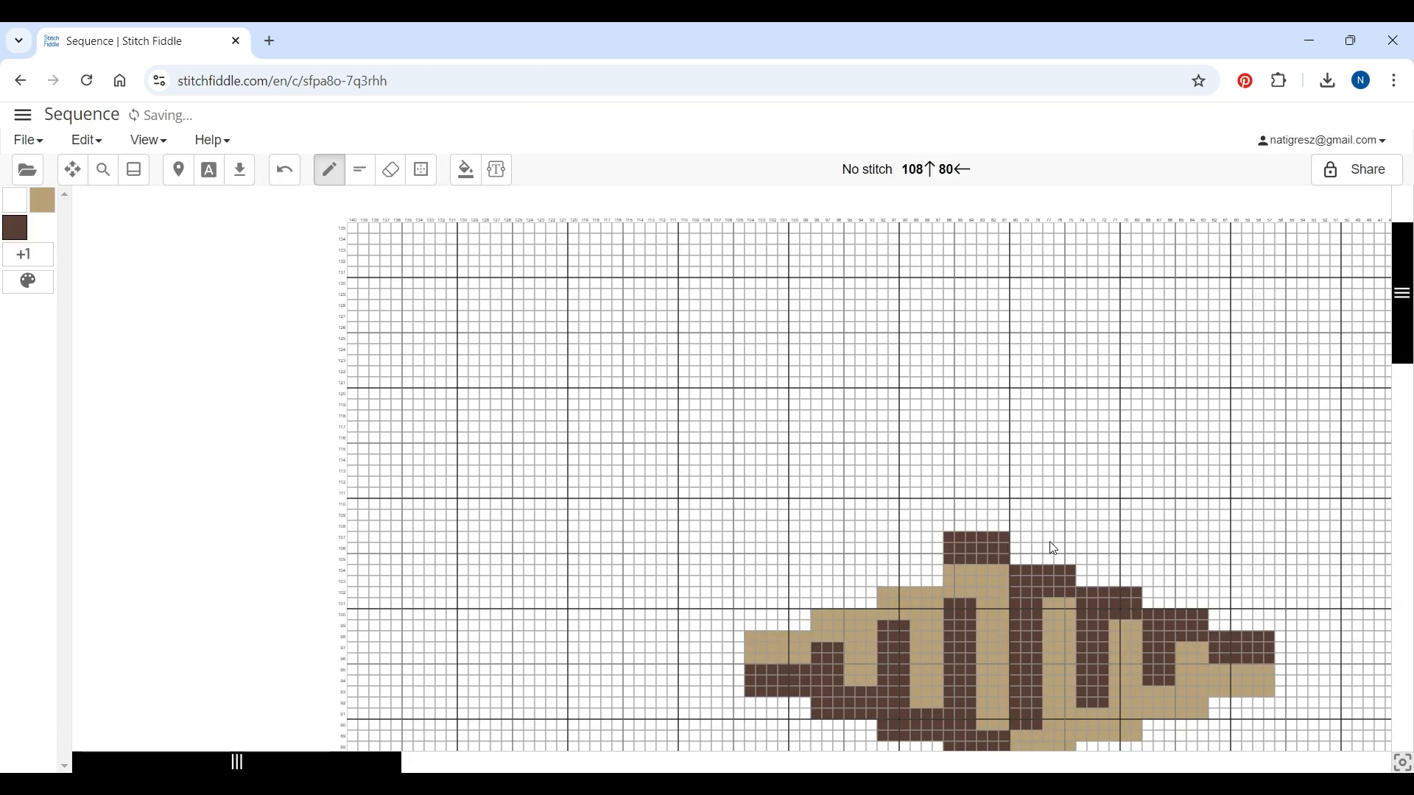
Copy the 48 × 18 block containing the pattern
drag(1404, 338, 1410, 386)
click(421, 169)
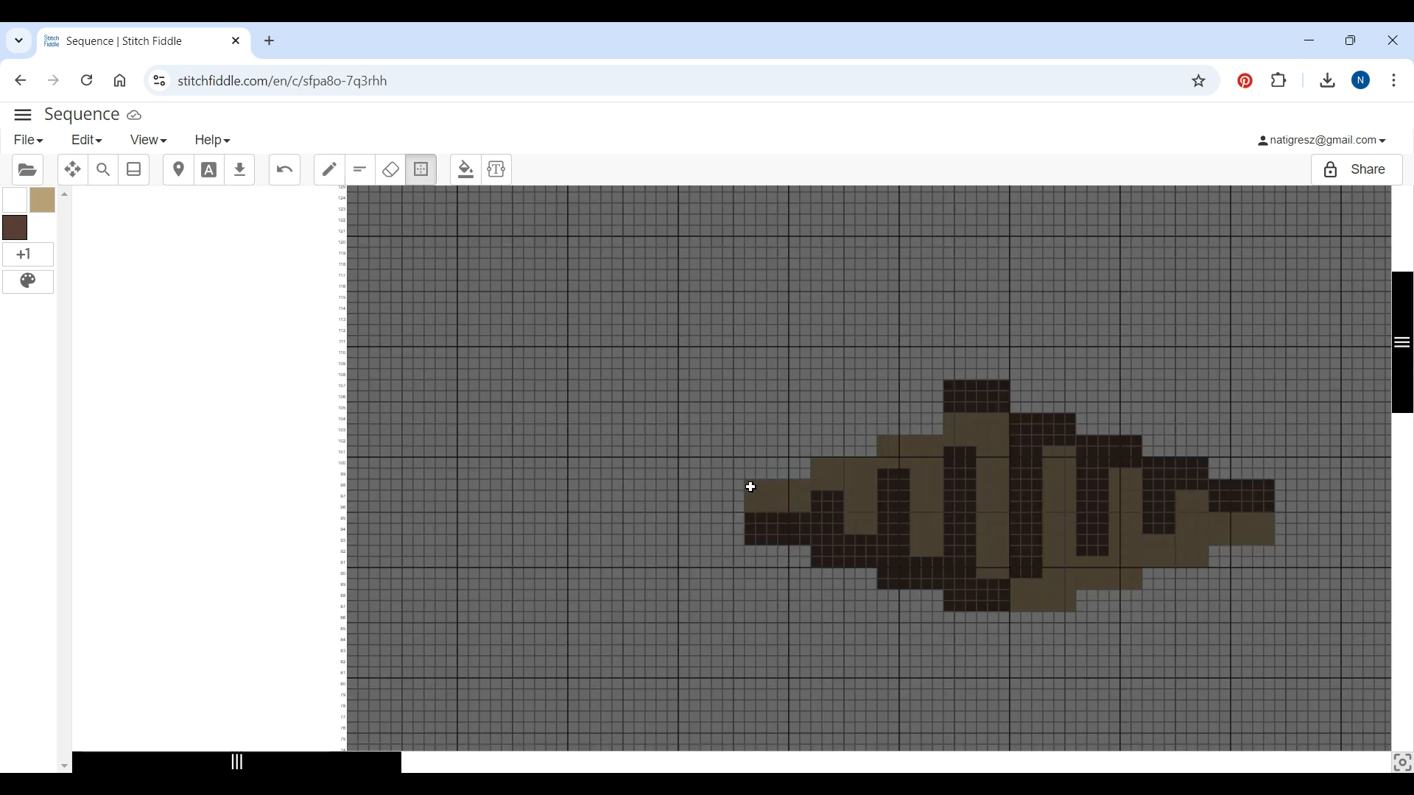
drag(754, 419, 1268, 607)
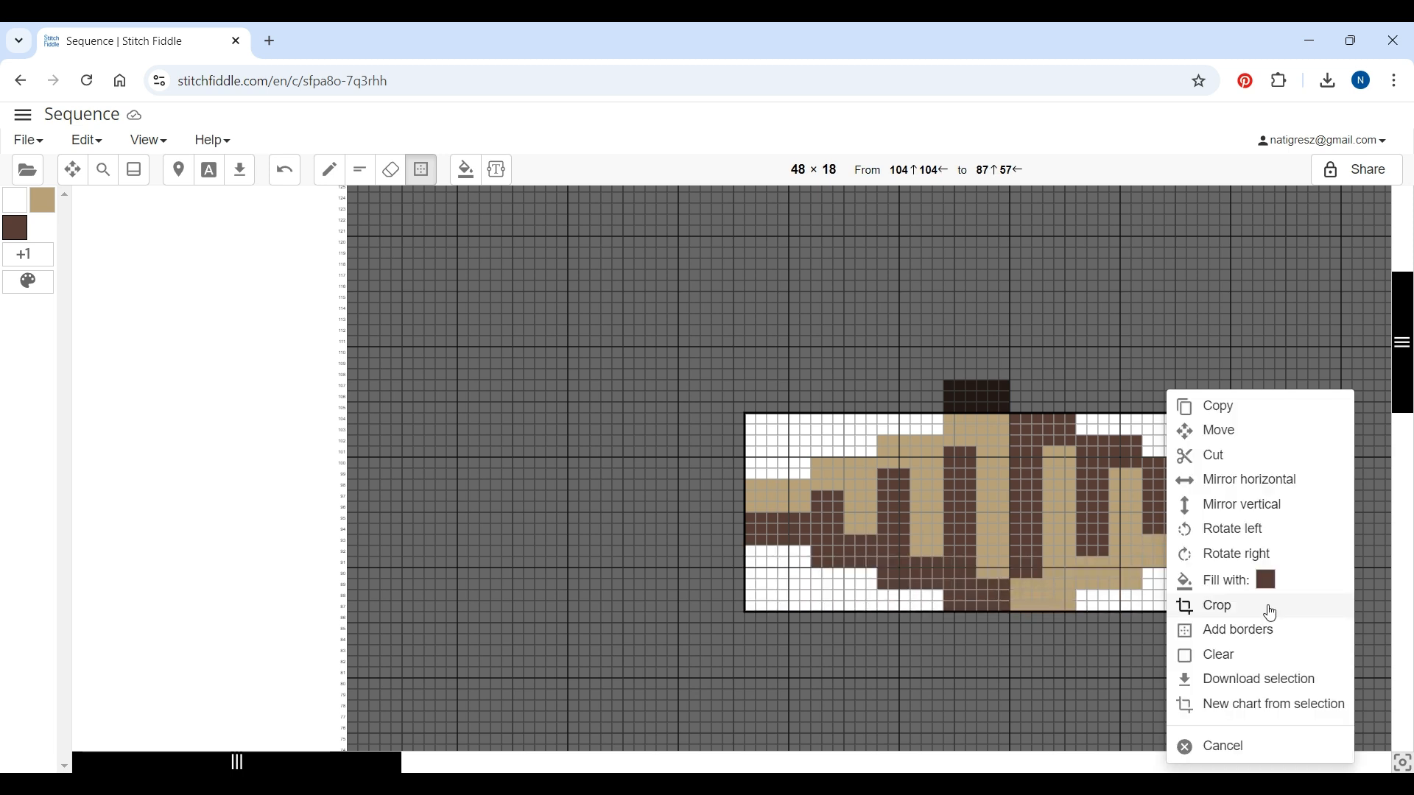
click(1193, 412)
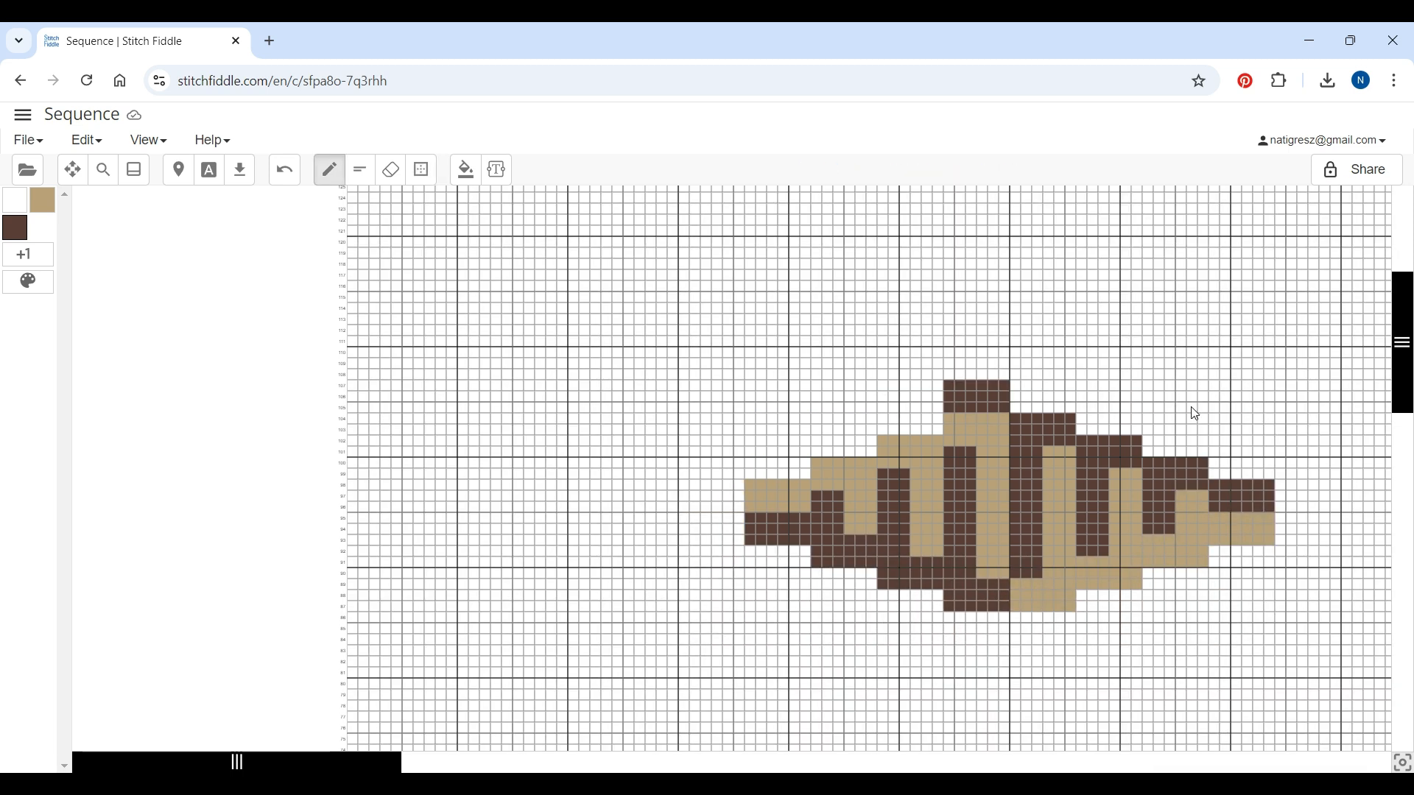
Paste the copied pattern directly above the original and apply it
right_click(753, 227)
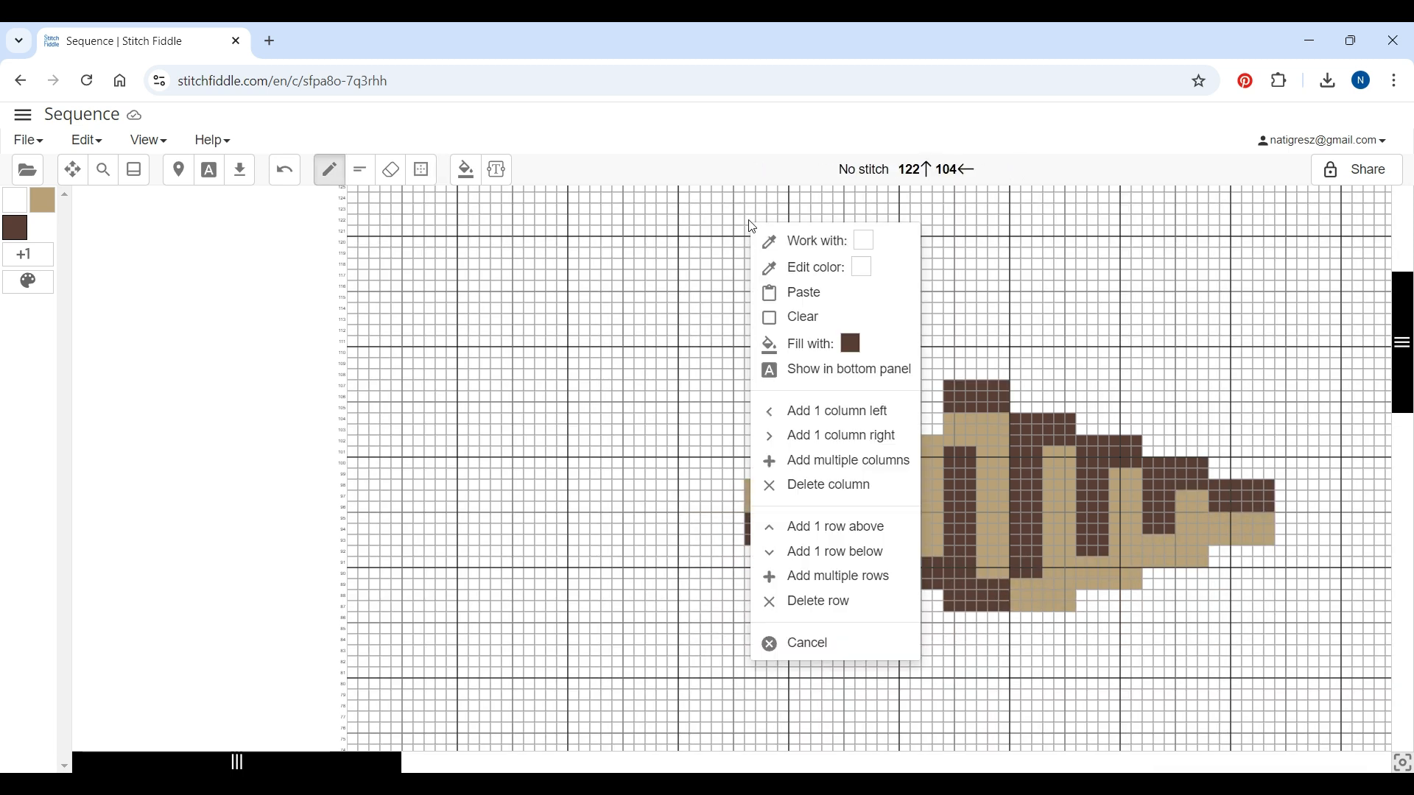
click(797, 294)
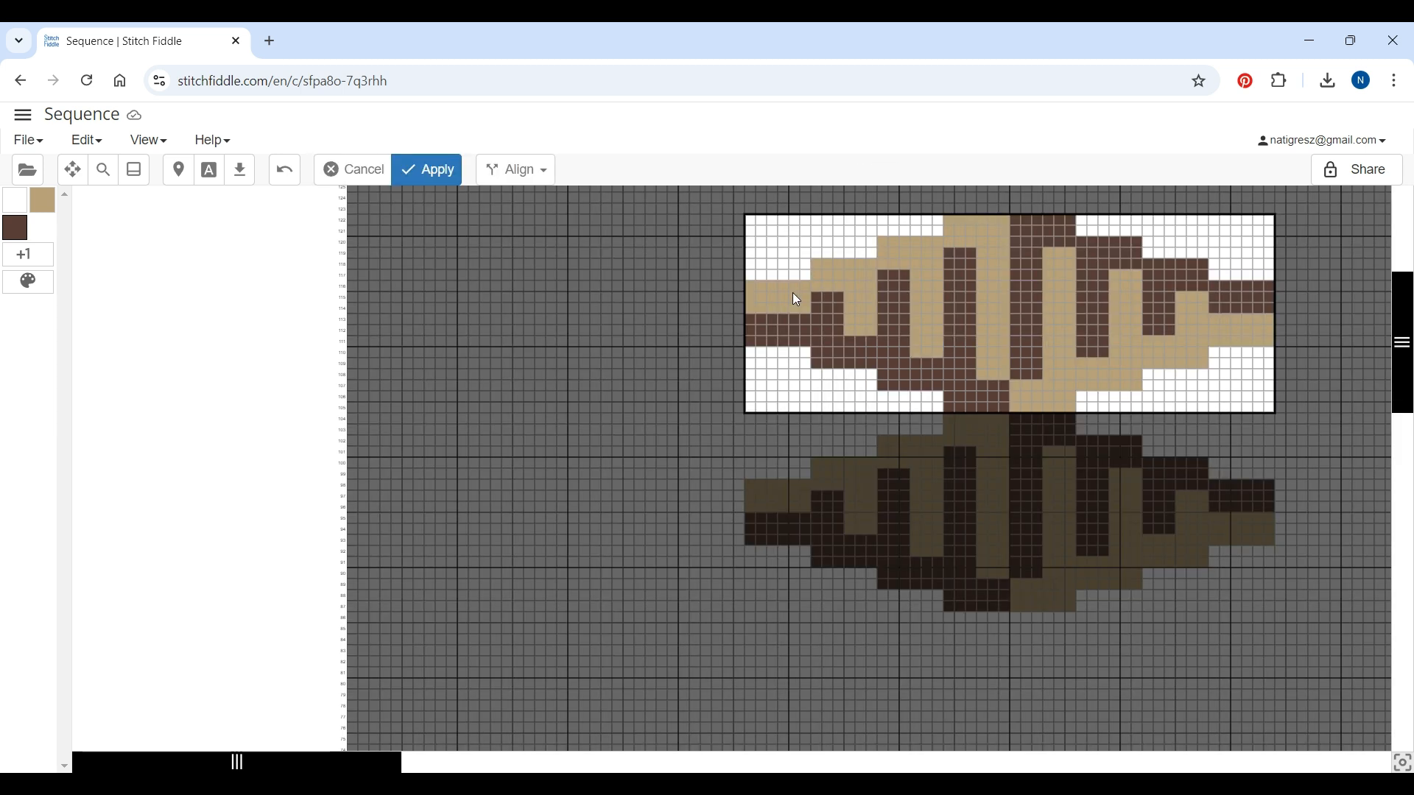
click(430, 176)
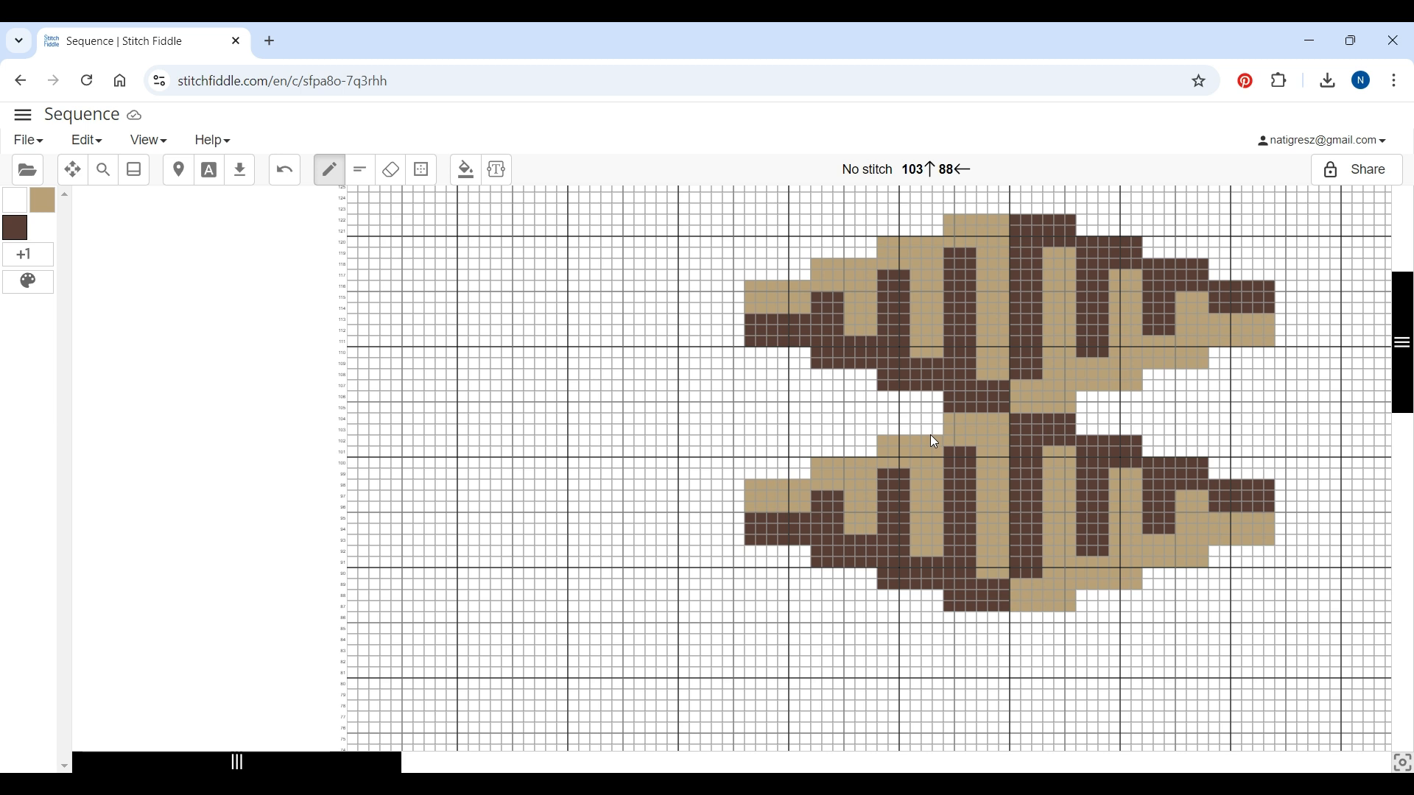
Insert two rows above row 104 to separate the two pattern copies
click(341, 420)
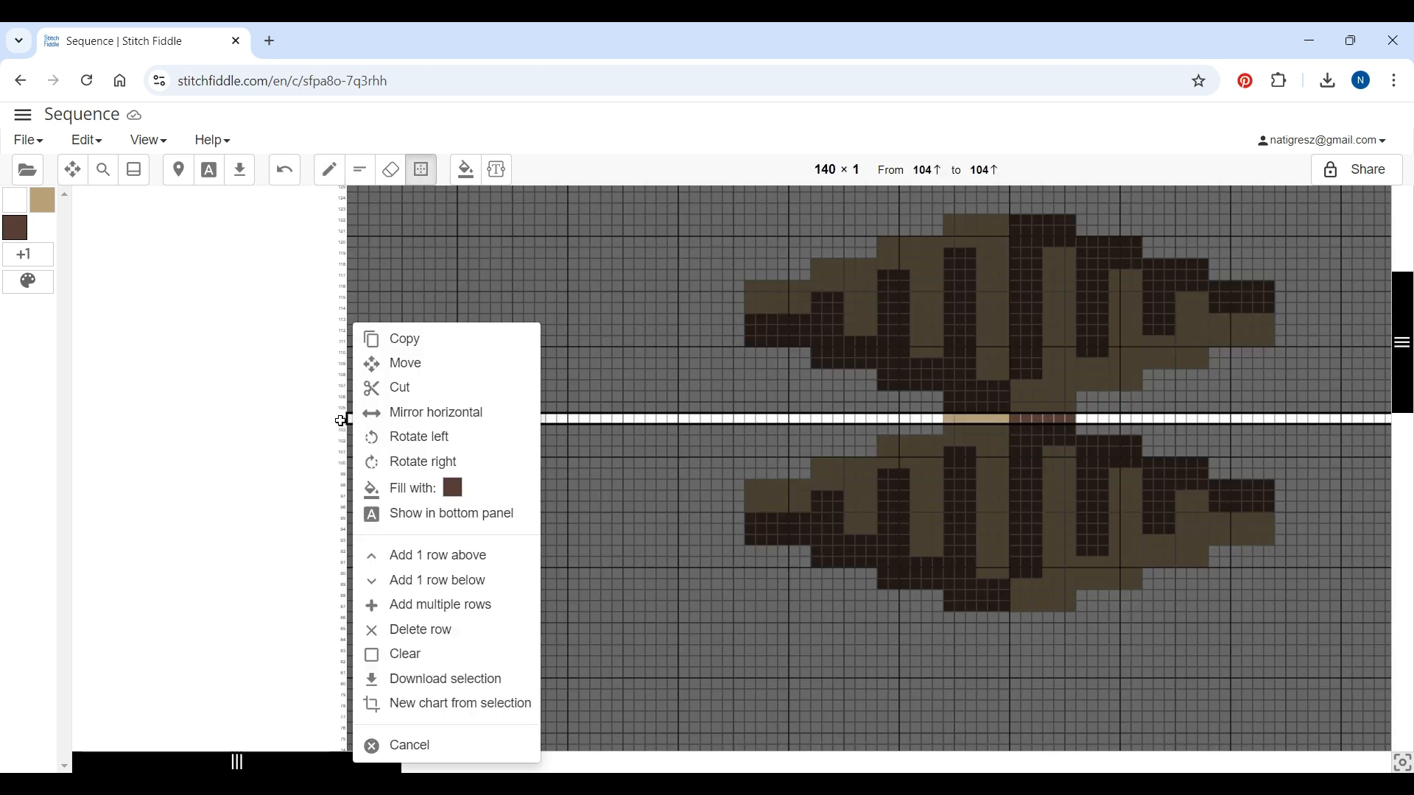
click(432, 564)
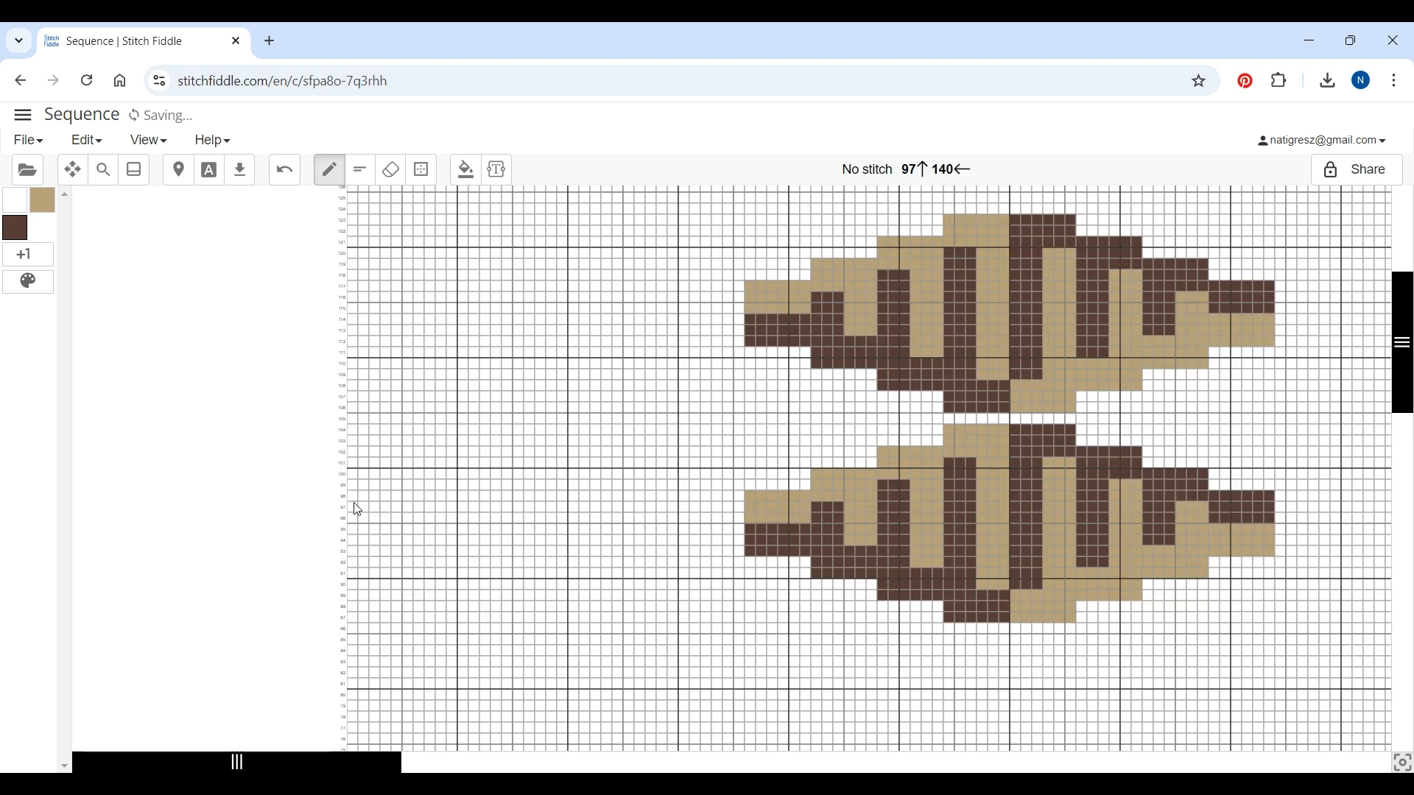
click(343, 420)
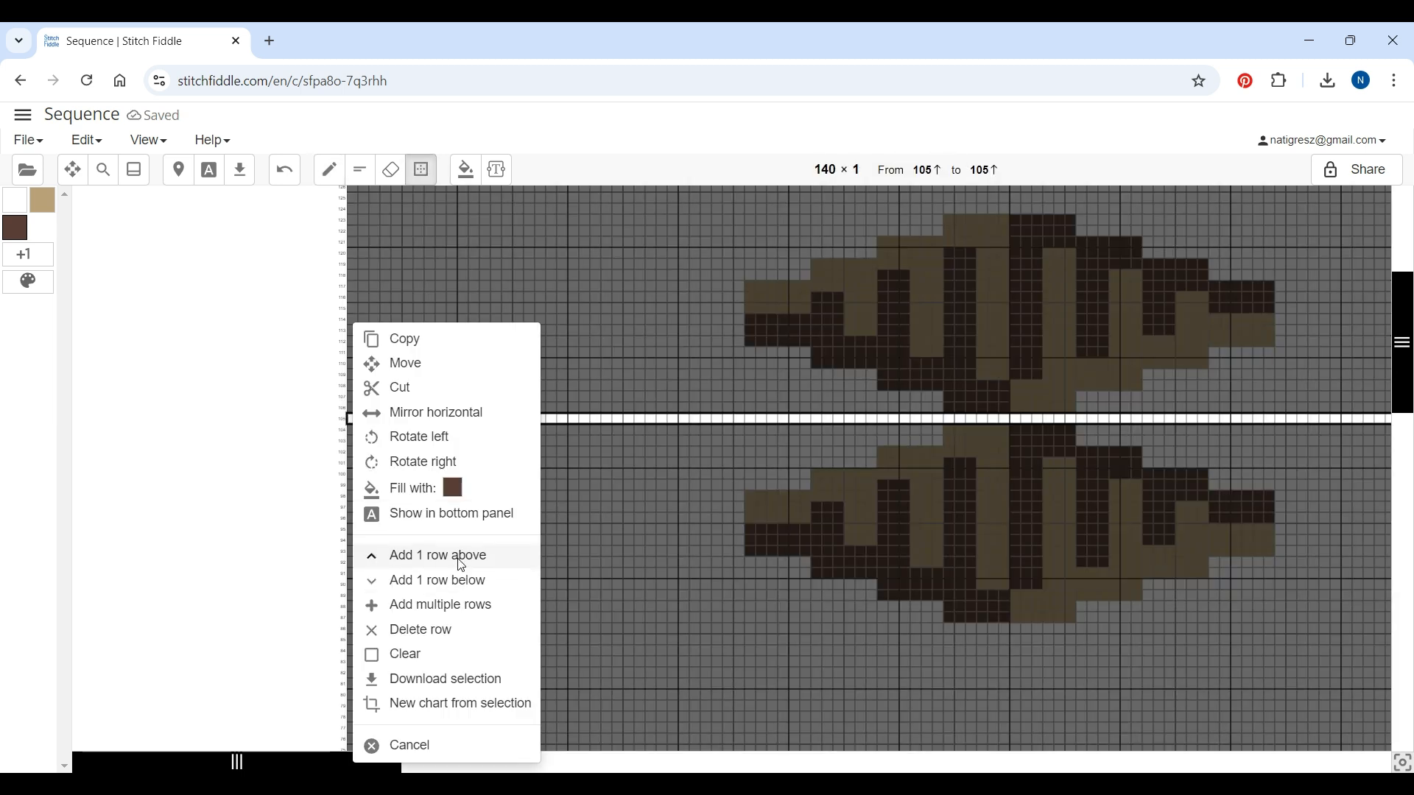
click(461, 562)
Paint Coffee and Cafe Latte stitches forming a connecting section on the left between the two copies
mouse_move(938, 431)
mouse_down()
mouse_move(904, 431)
mouse_move(883, 451)
mouse_up()
click(44, 201)
mouse_move(880, 395)
mouse_down()
mouse_move(934, 405)
mouse_move(887, 415)
mouse_move(939, 415)
mouse_move(816, 392)
mouse_move(826, 378)
mouse_move(872, 377)
mouse_move(749, 377)
mouse_move(757, 357)
mouse_move(797, 366)
mouse_up()
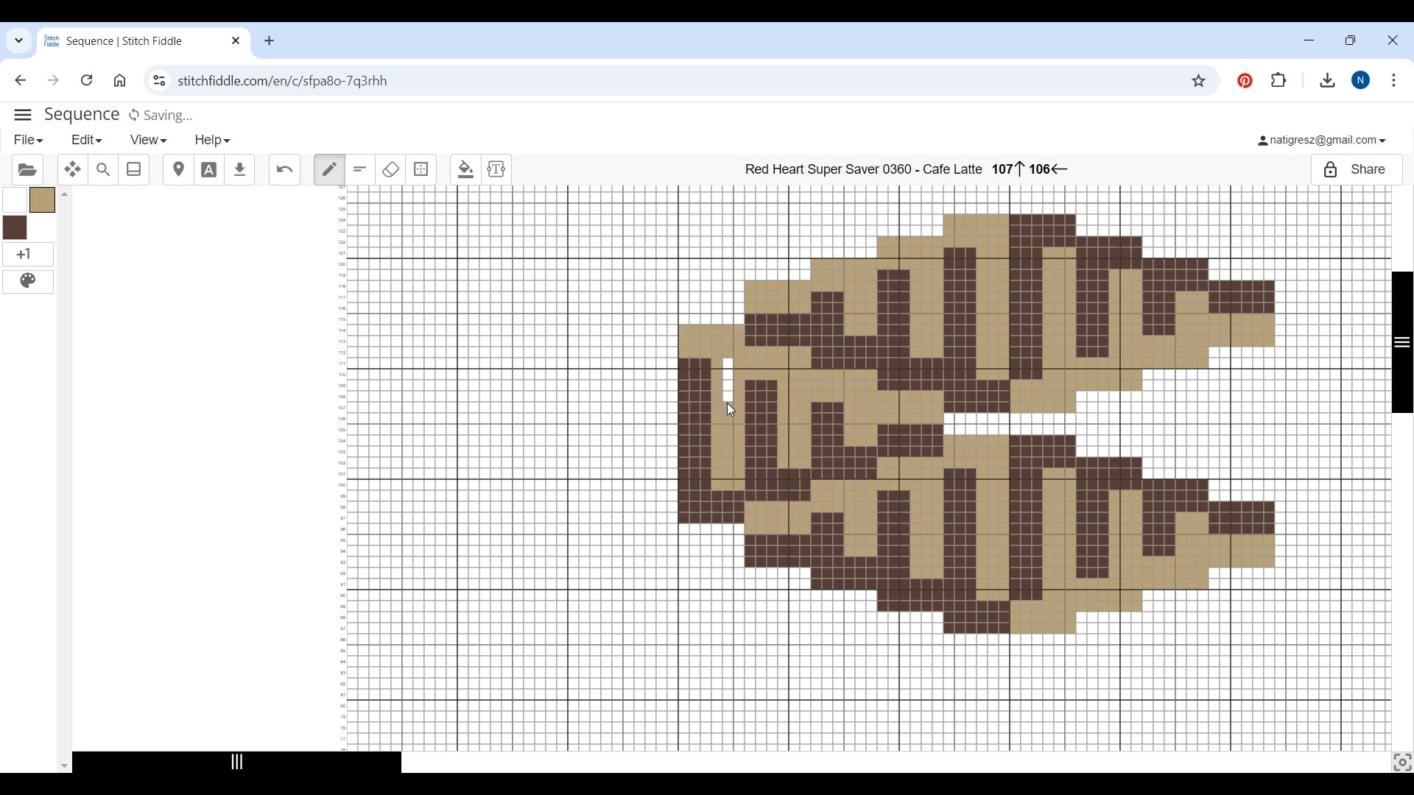
drag(727, 403, 722, 348)
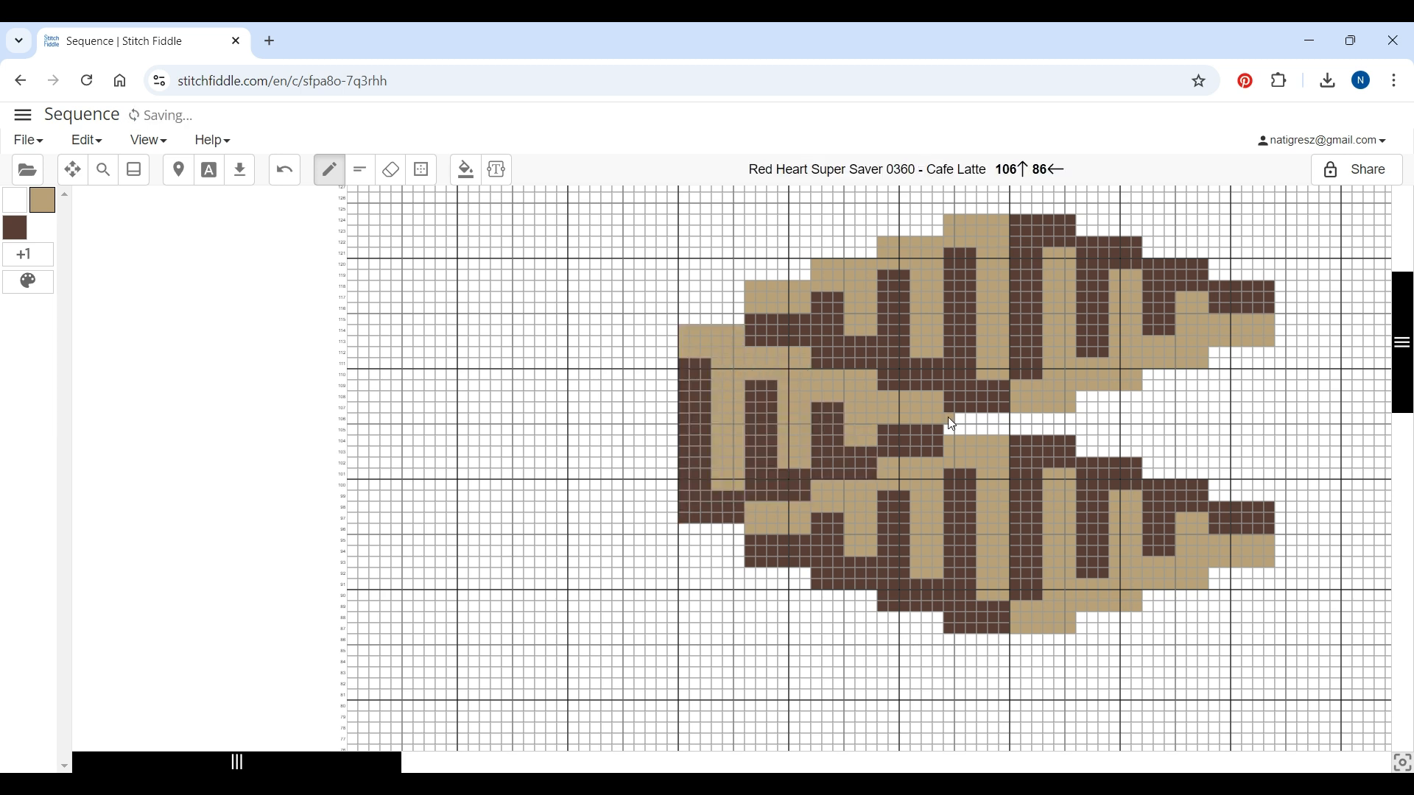
Paint Coffee and Cafe Latte stitches across the gap between the two pattern copies
click(14, 229)
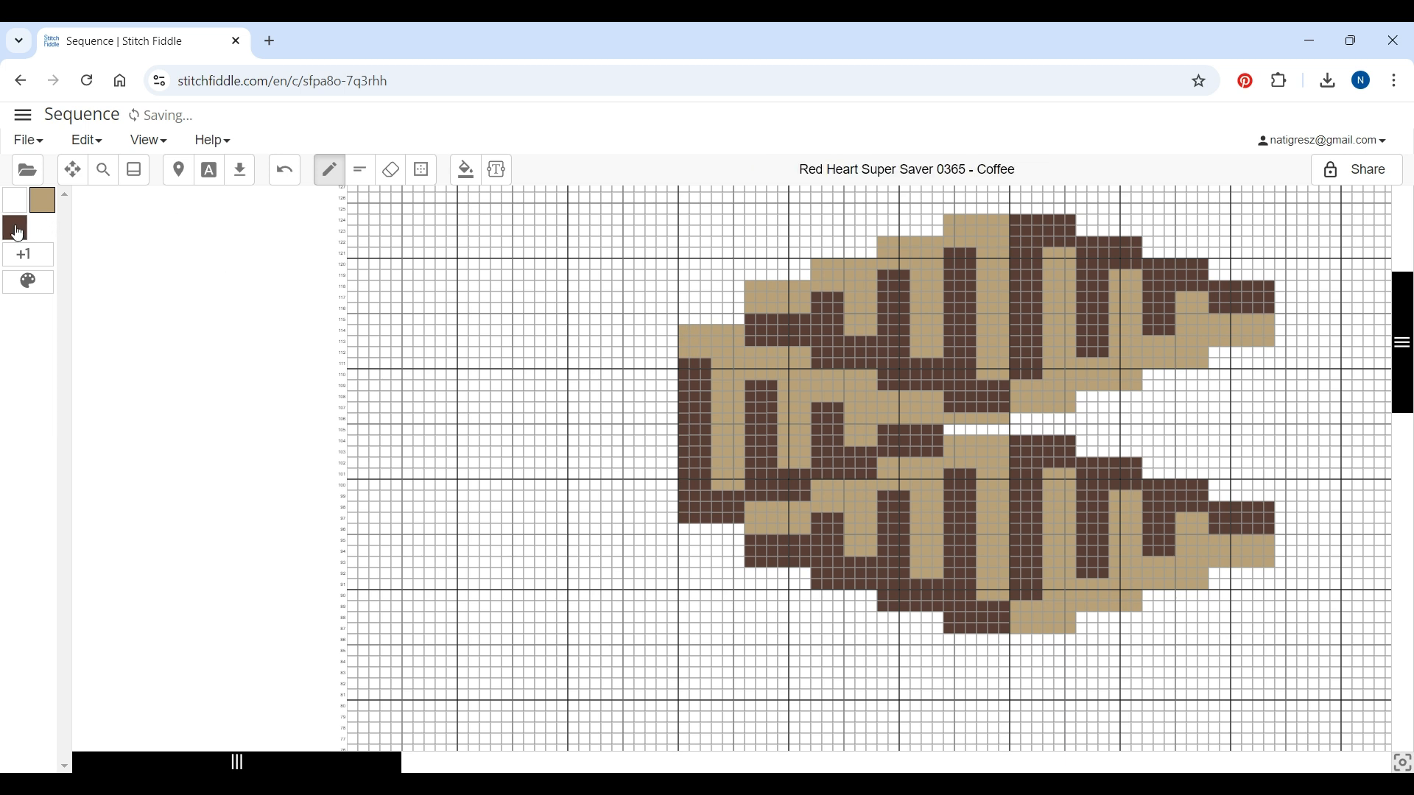
mouse_move(908, 454)
mouse_down()
mouse_move(954, 430)
mouse_move(985, 435)
mouse_up()
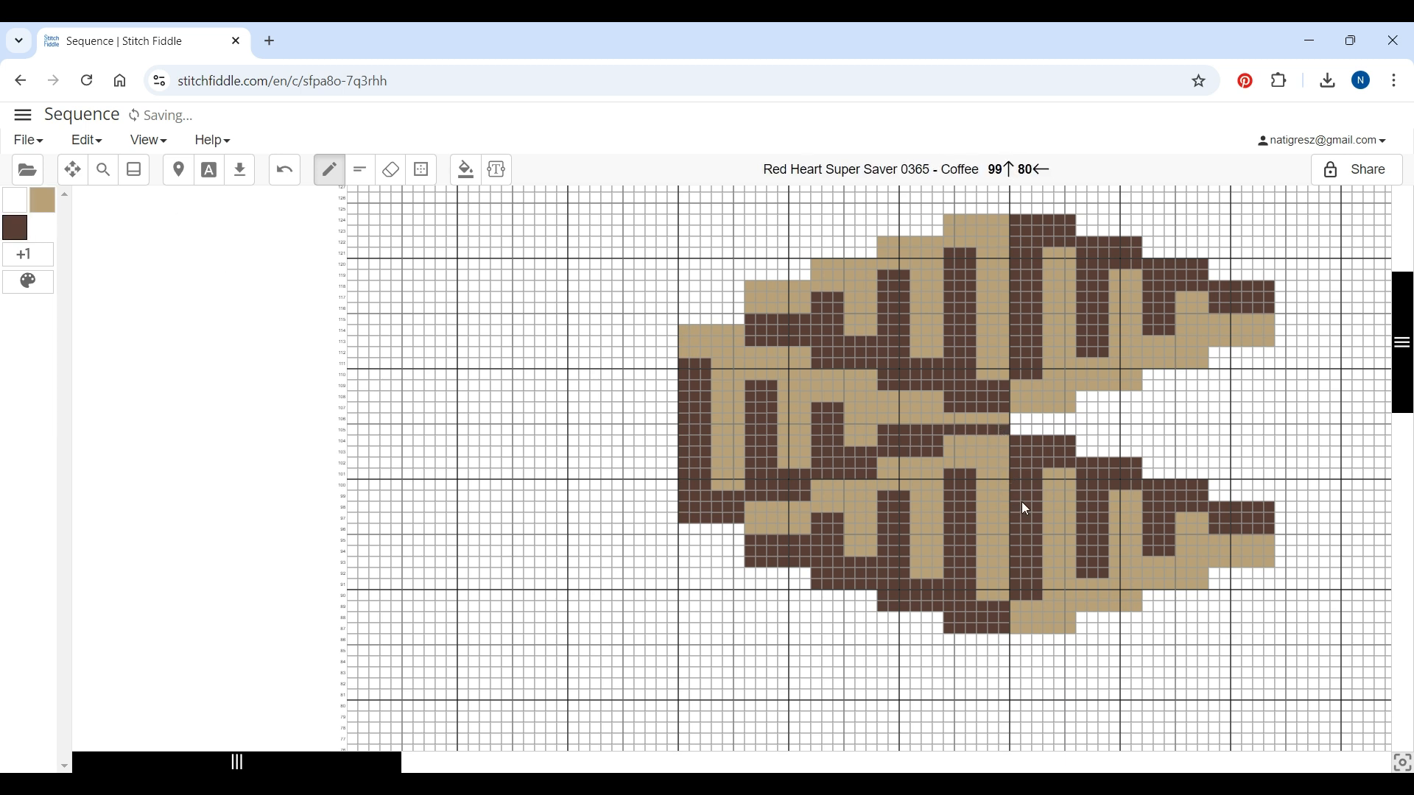
drag(1021, 425, 1071, 426)
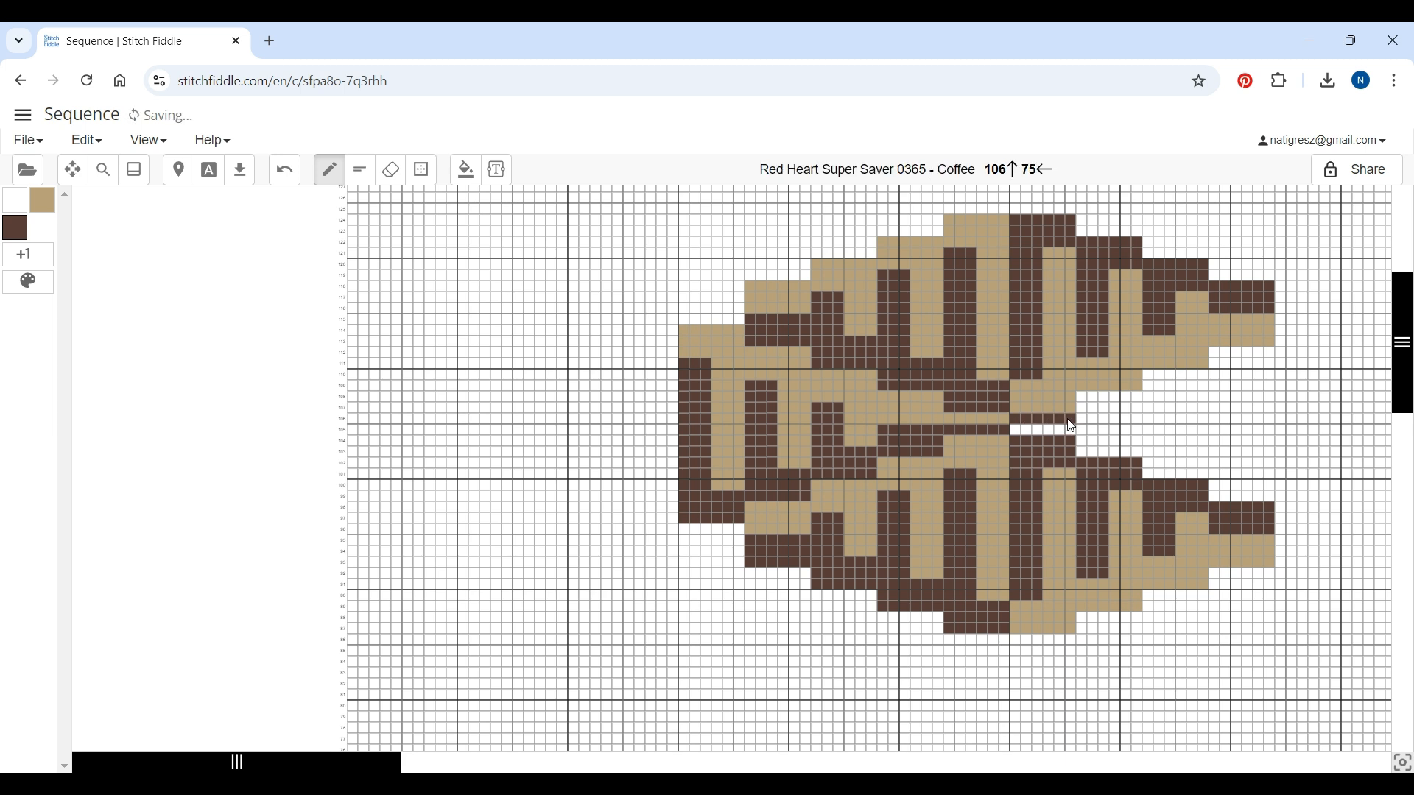
click(45, 204)
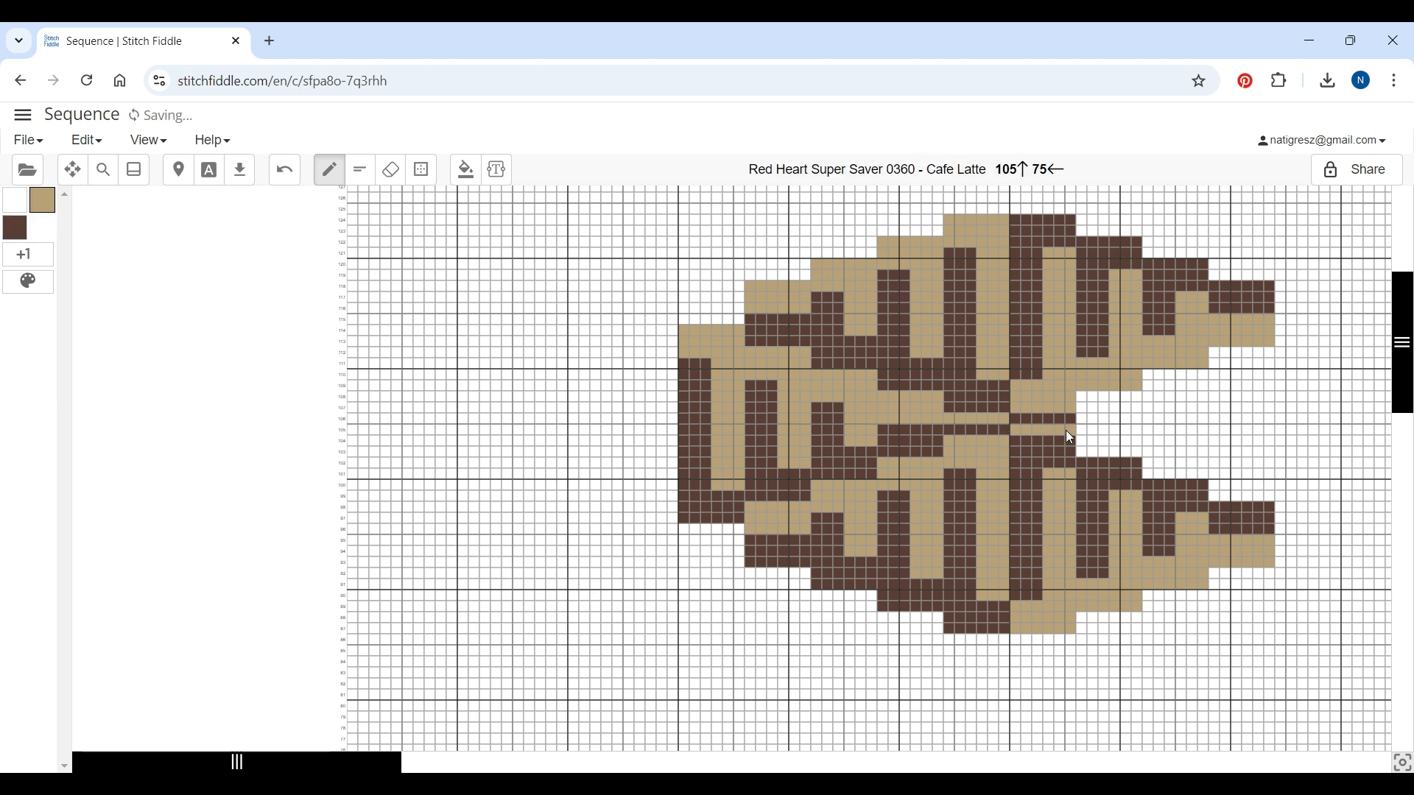
Copy the lower 48 × 18 pattern block
click(422, 170)
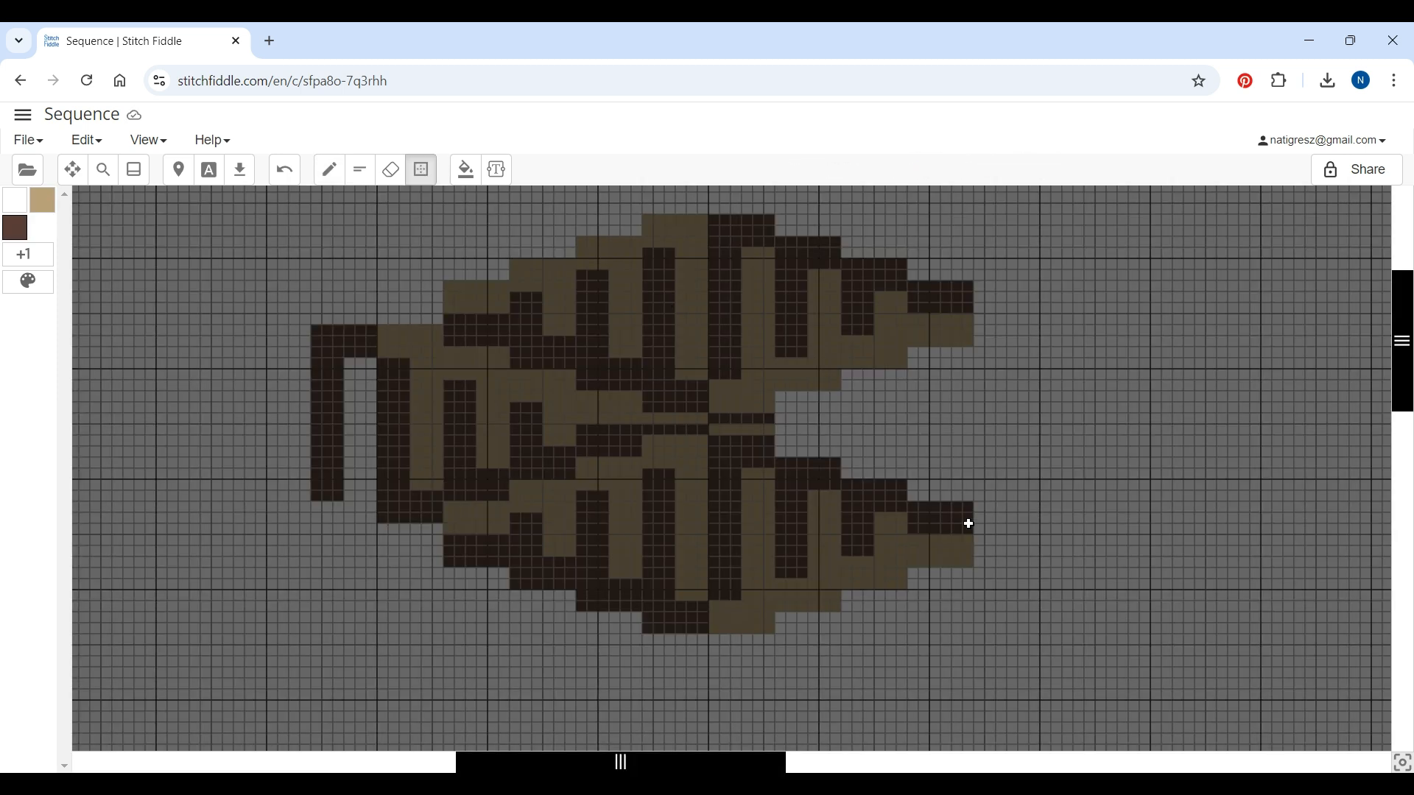
drag(970, 444, 452, 630)
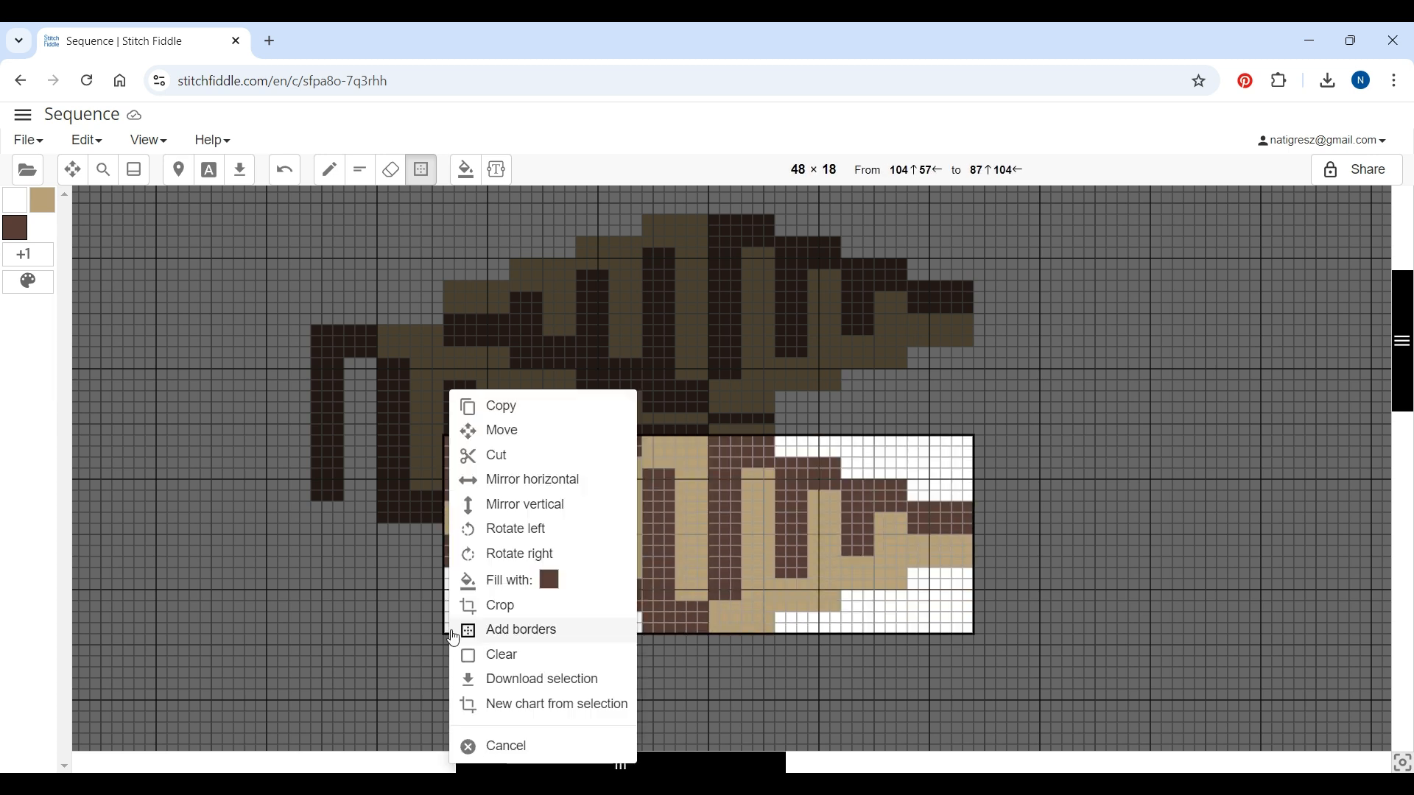
click(500, 406)
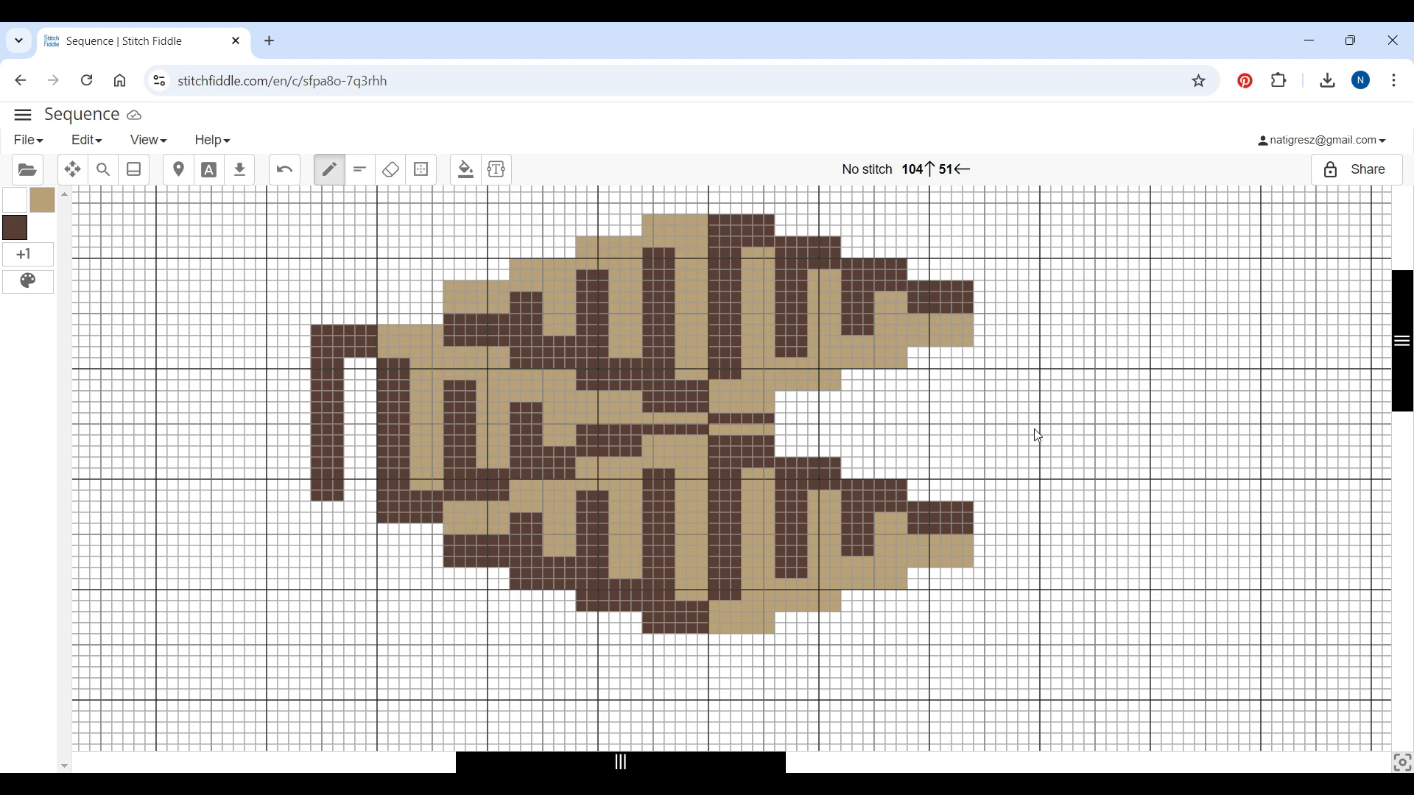
Paste the copied block to the right of the pattern and apply it
right_click(1029, 353)
click(1101, 383)
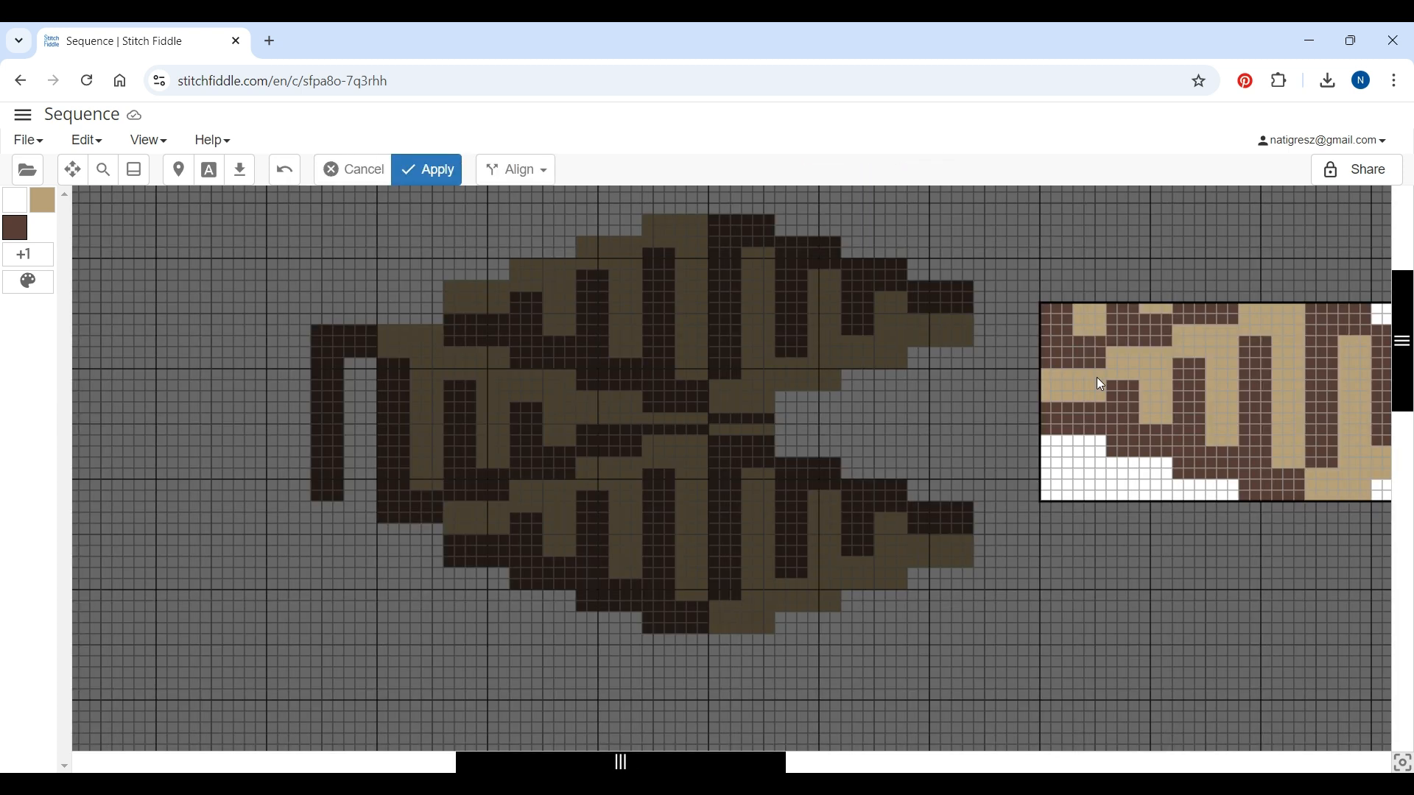
drag(698, 764, 1005, 763)
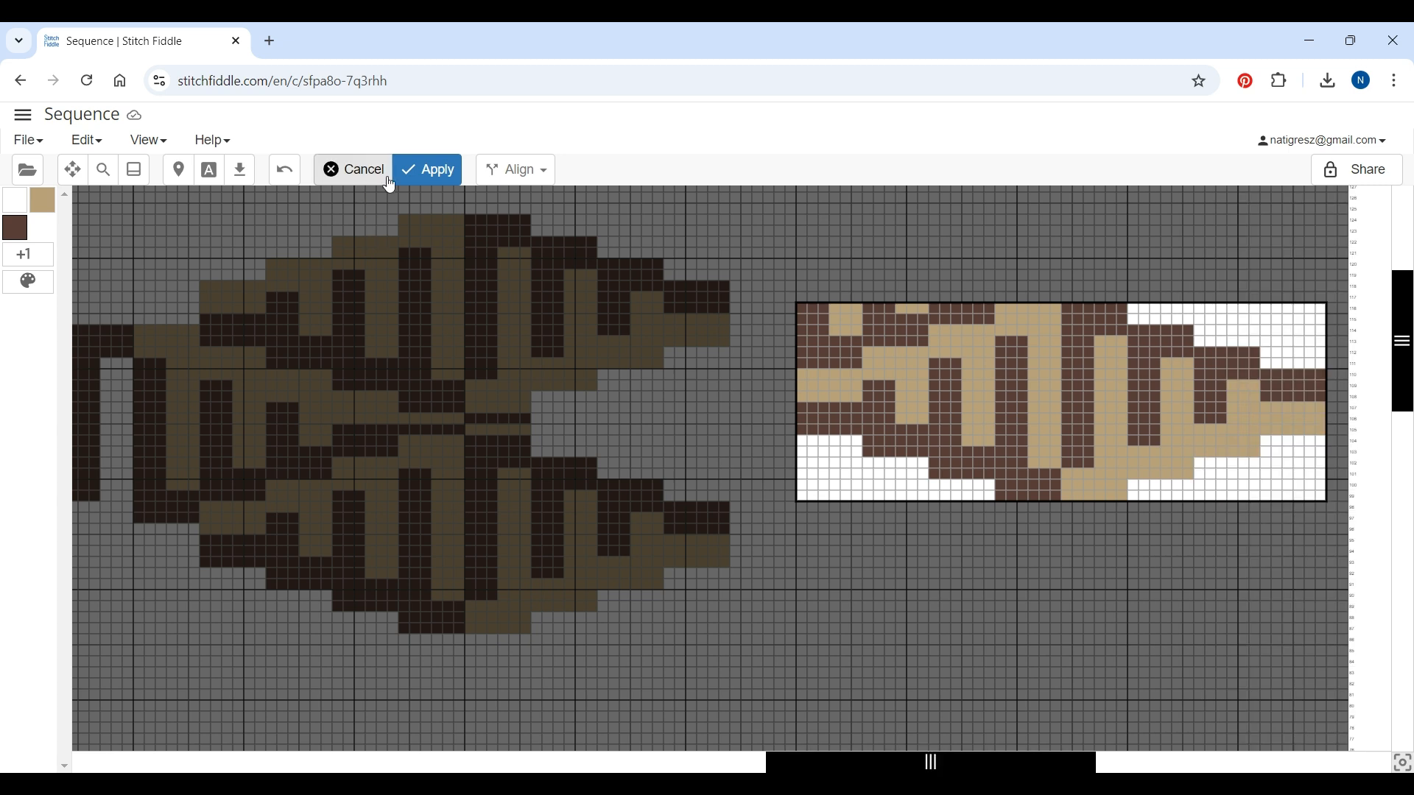
click(429, 169)
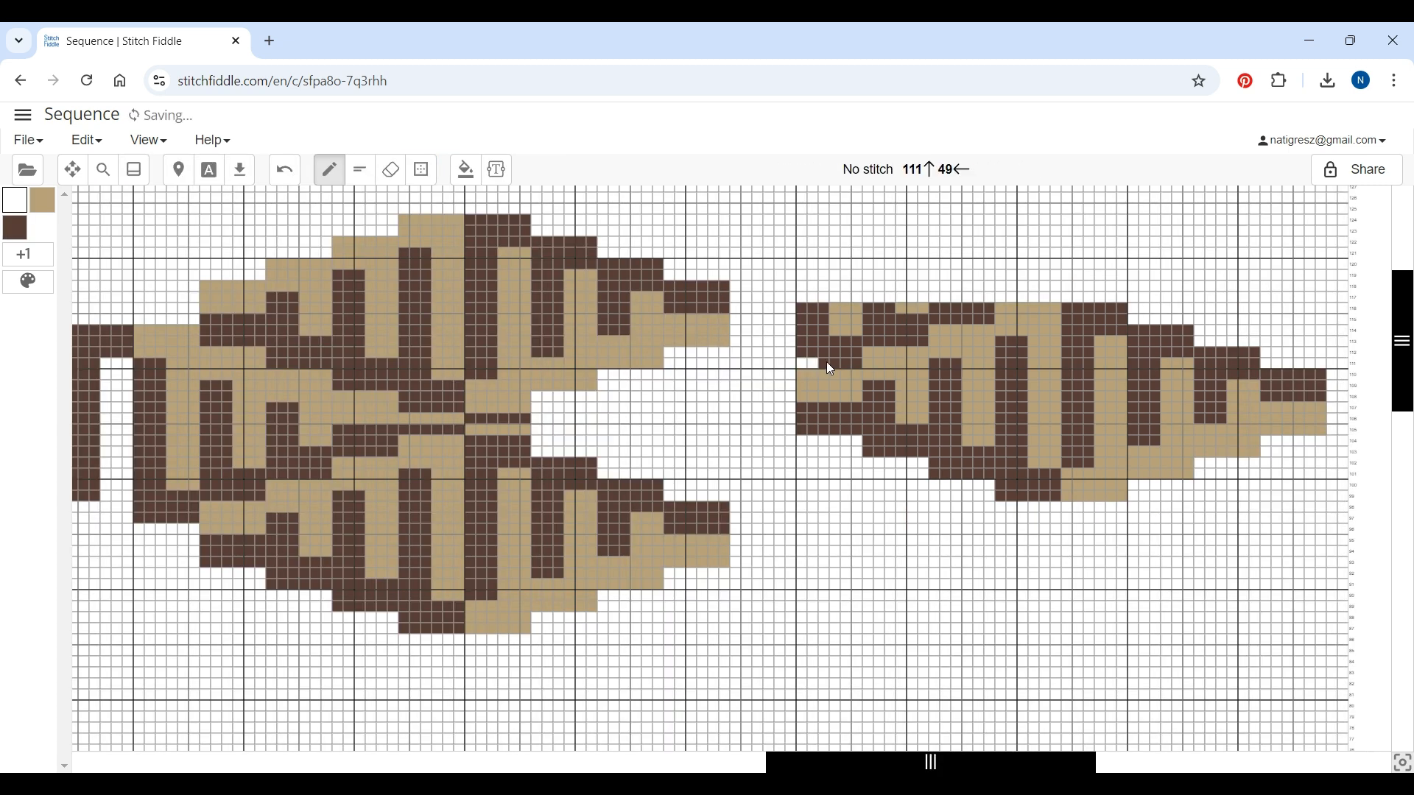
Undo the last edit
key(ctrl+z)
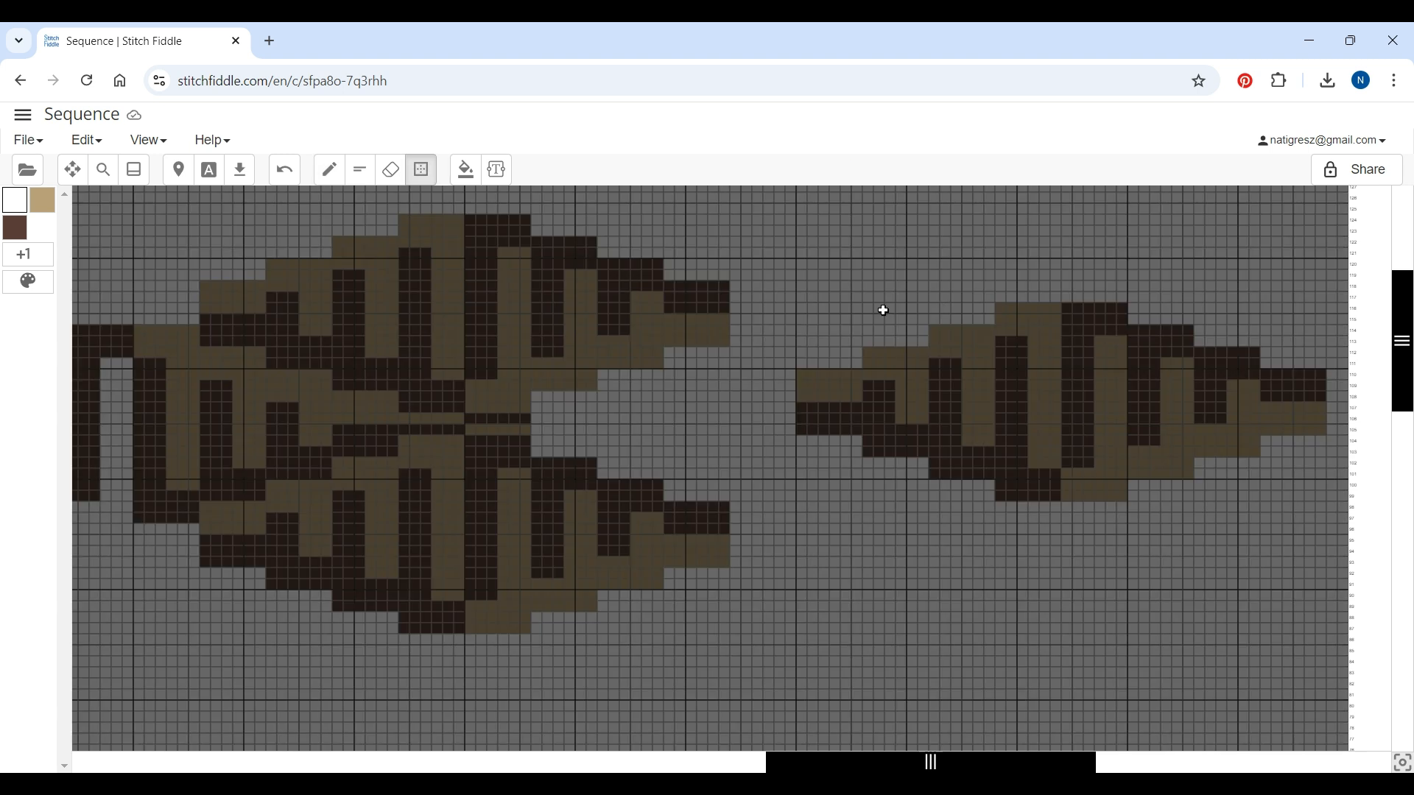
Mirror the pasted 48 × 18 block vertically
drag(806, 309, 1326, 497)
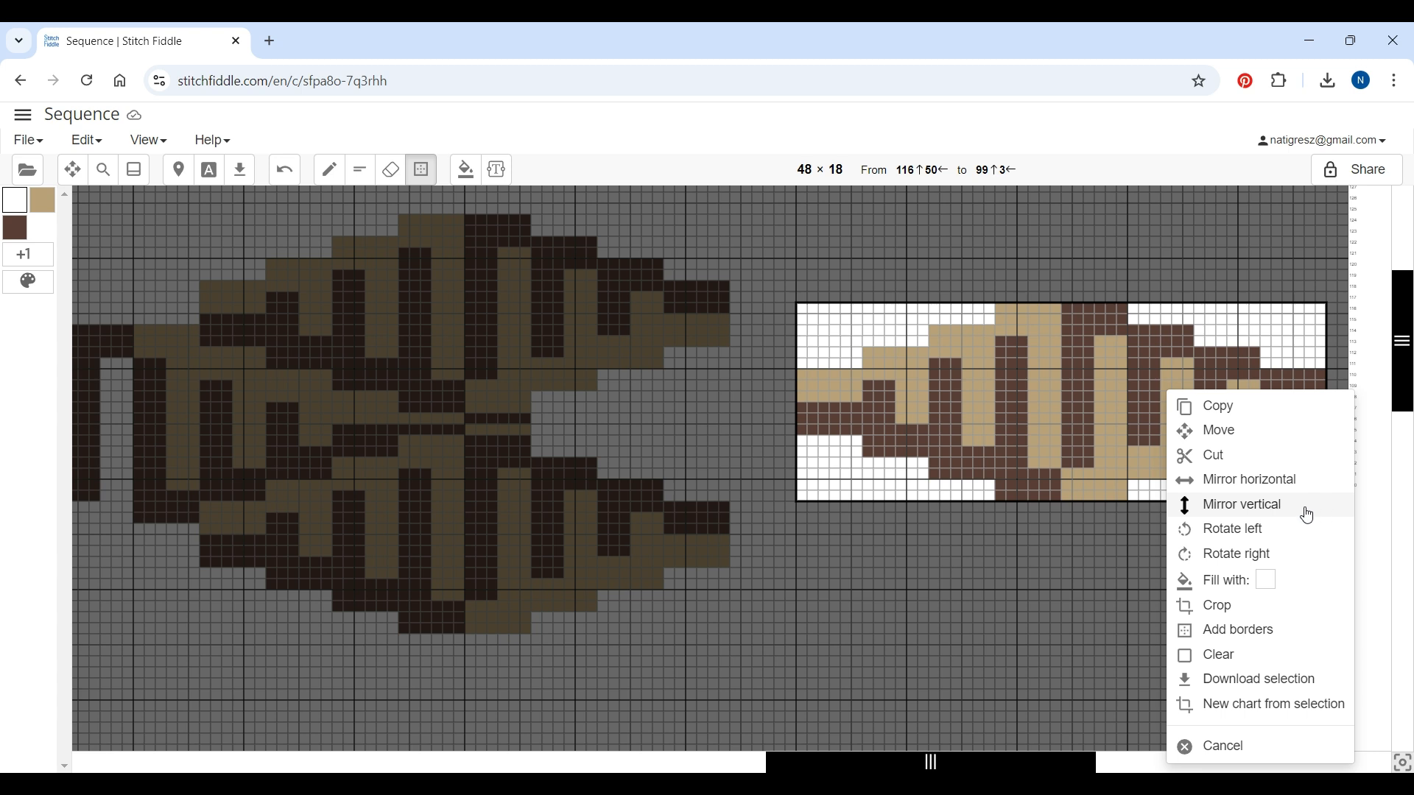
click(1235, 508)
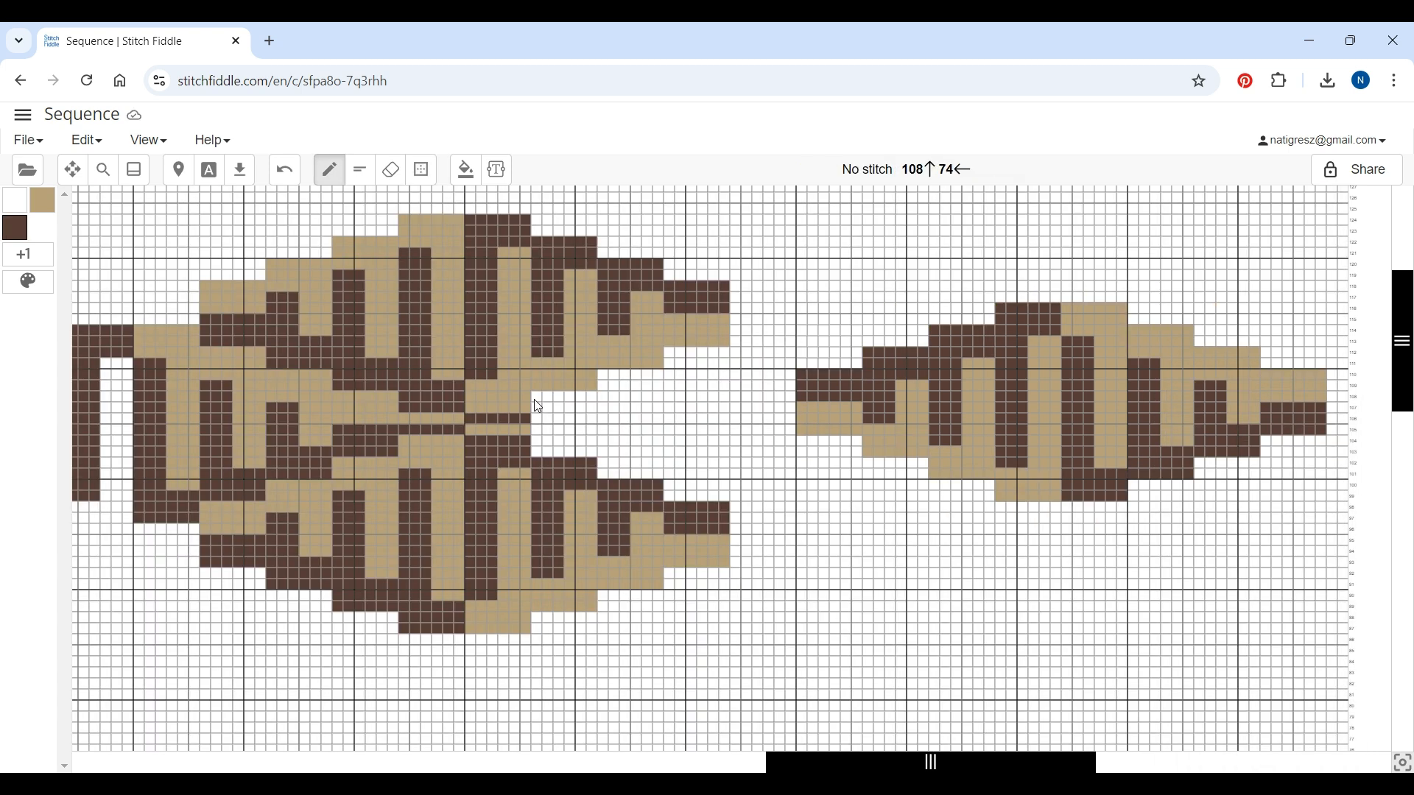
Paint Coffee stitches to fill the gap in the middle of the left pattern
click(535, 400)
drag(541, 423, 595, 422)
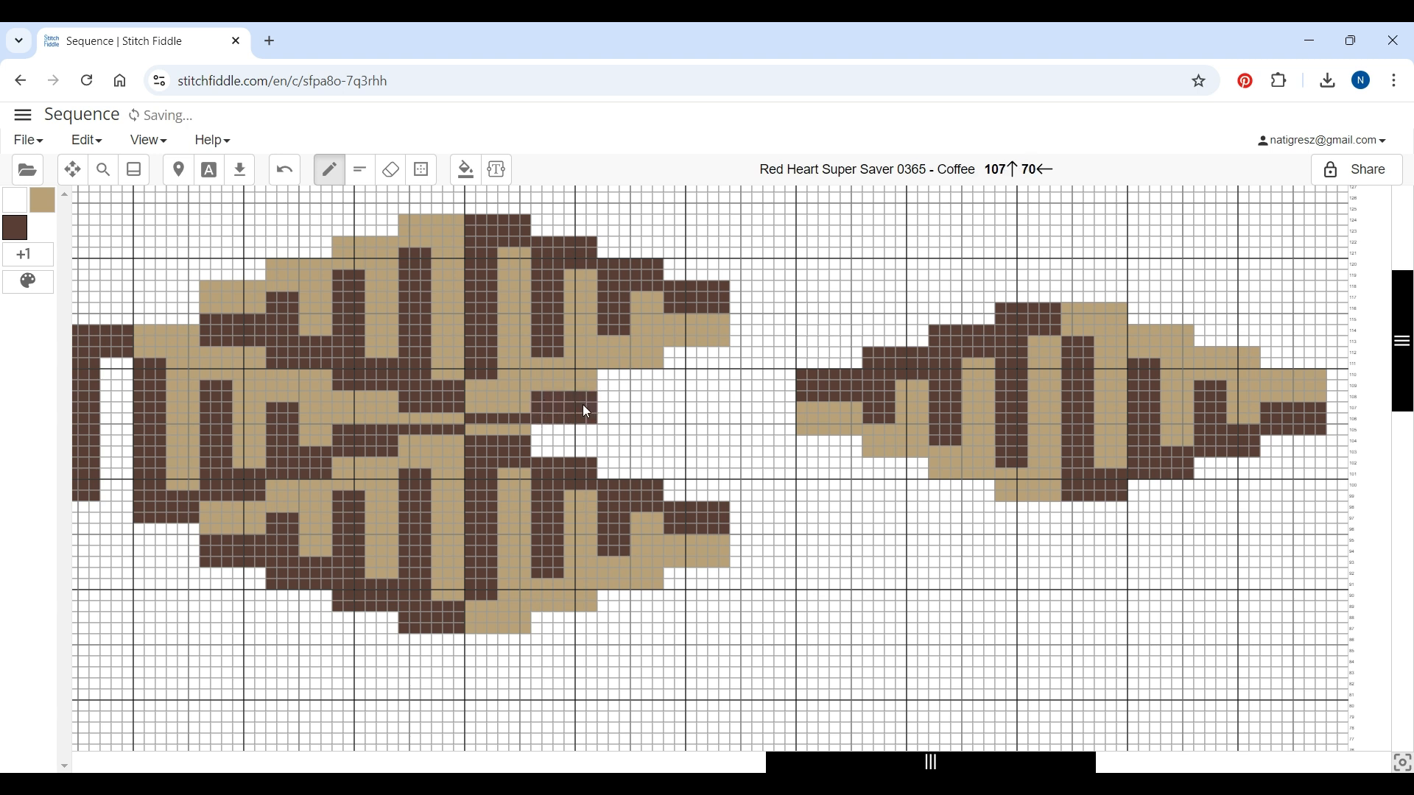
mouse_move(609, 404)
mouse_down()
mouse_move(610, 373)
mouse_move(659, 374)
mouse_move(646, 403)
mouse_move(611, 399)
mouse_move(644, 392)
mouse_up()
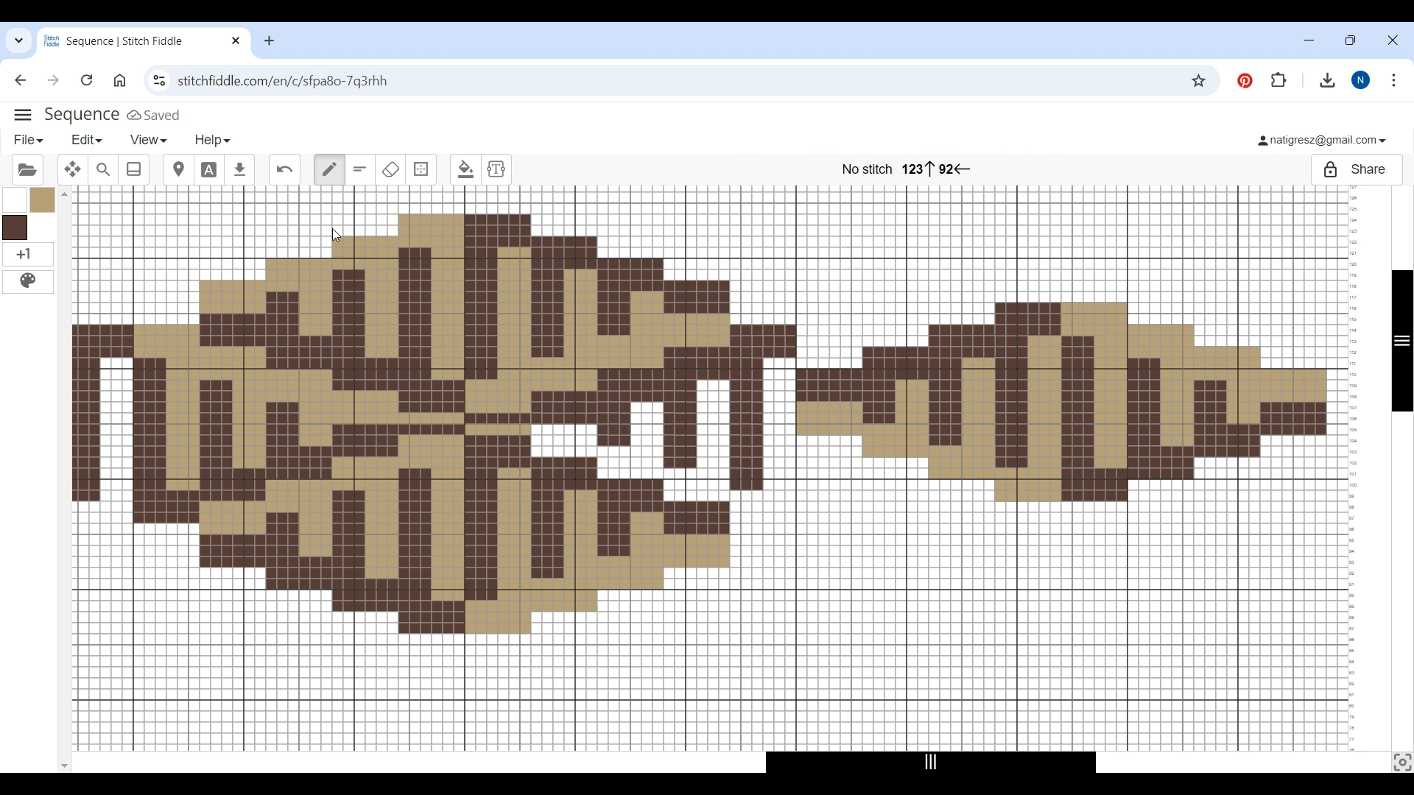
Clear the left 24 × 18 half of the mirrored block
click(421, 169)
drag(1060, 305, 805, 496)
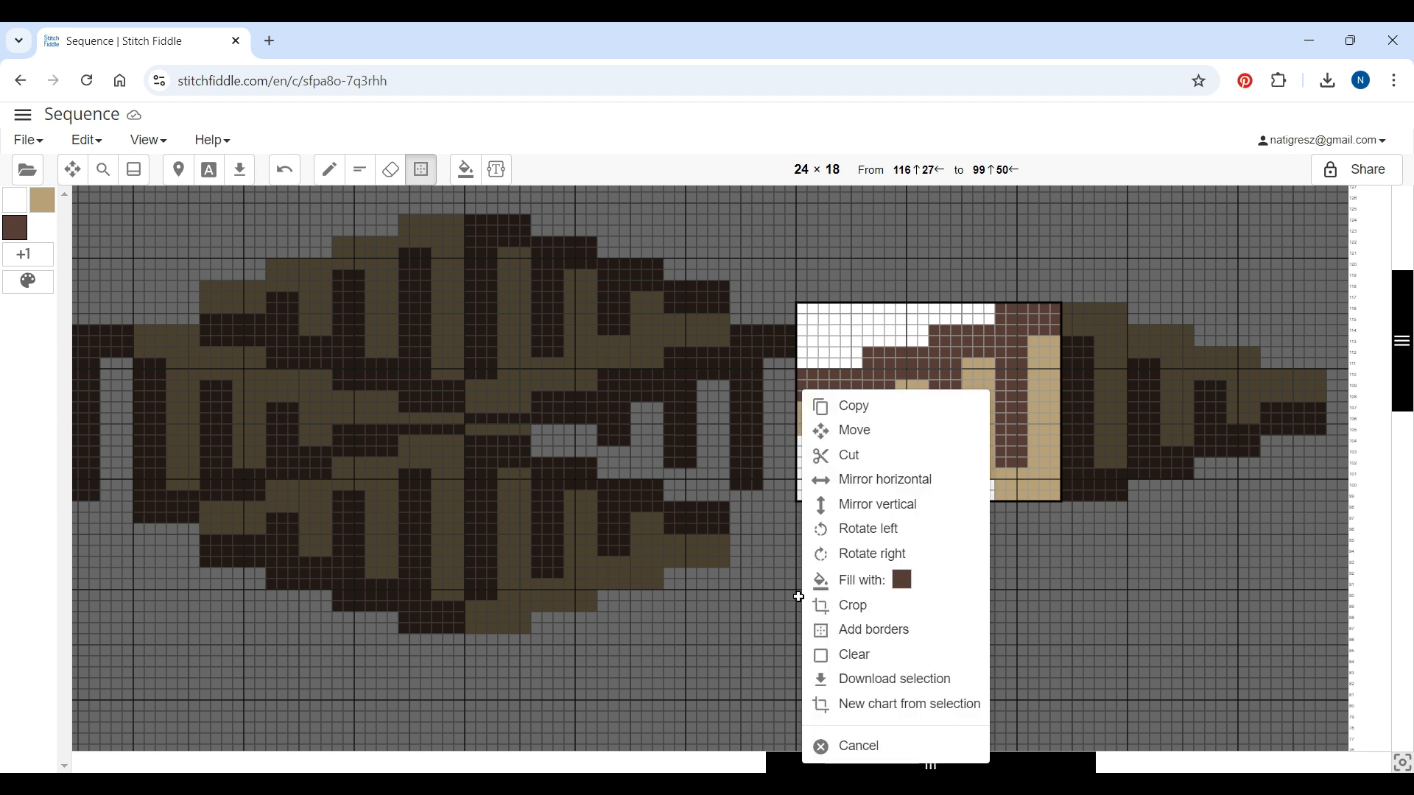
click(859, 662)
Cut the remaining 24 × 18 half and paste it against the right edge of the main pattern
click(435, 178)
drag(1064, 309, 1319, 493)
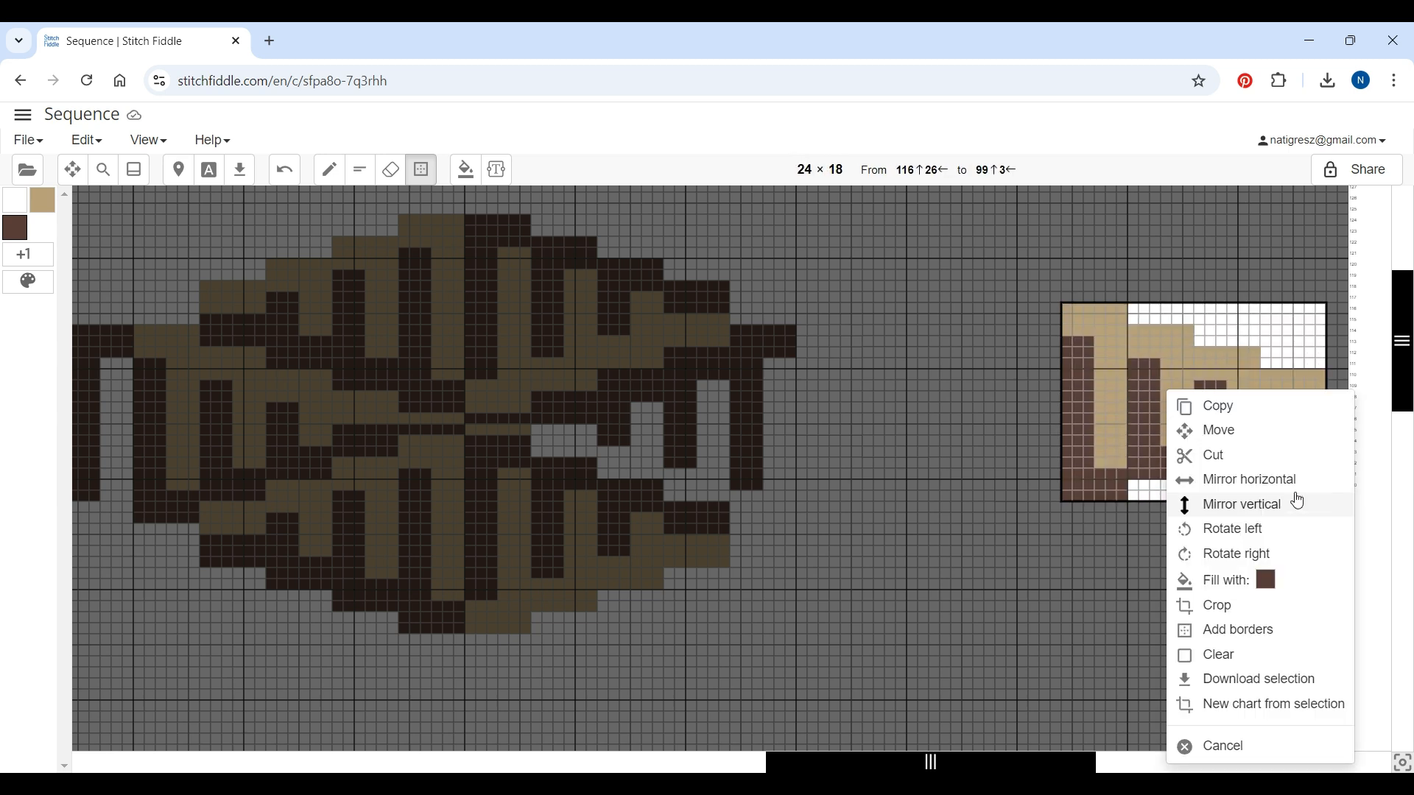
click(1212, 459)
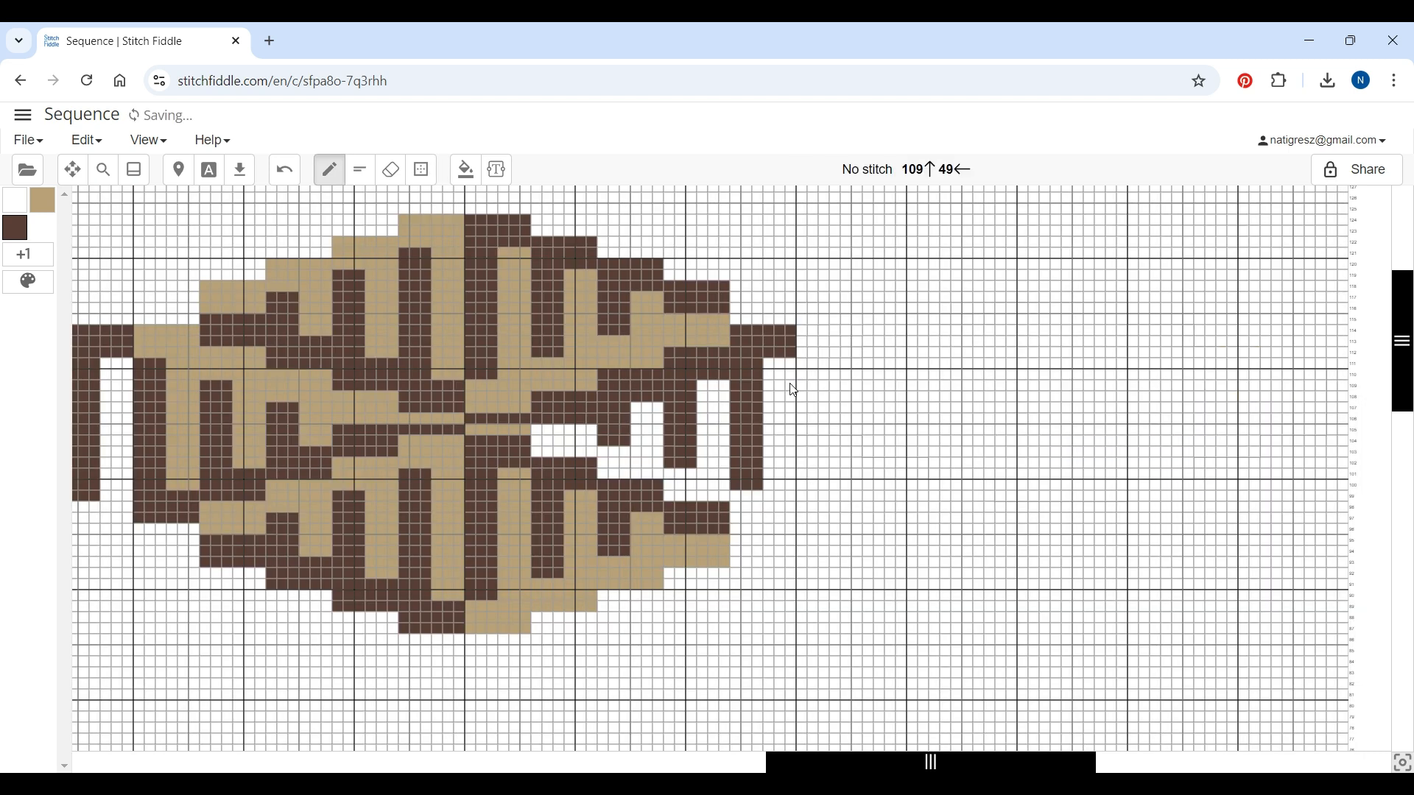
right_click(807, 338)
click(853, 398)
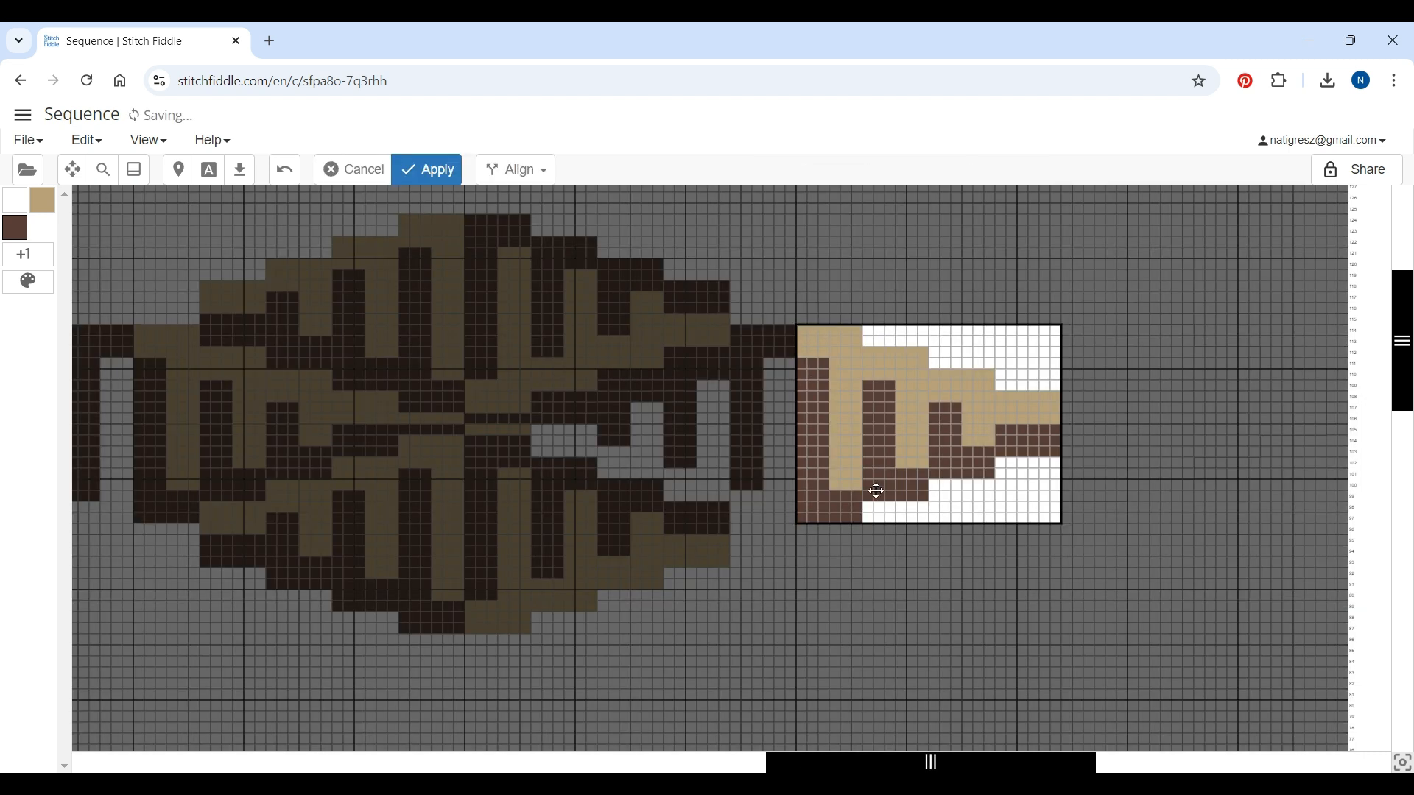
click(427, 169)
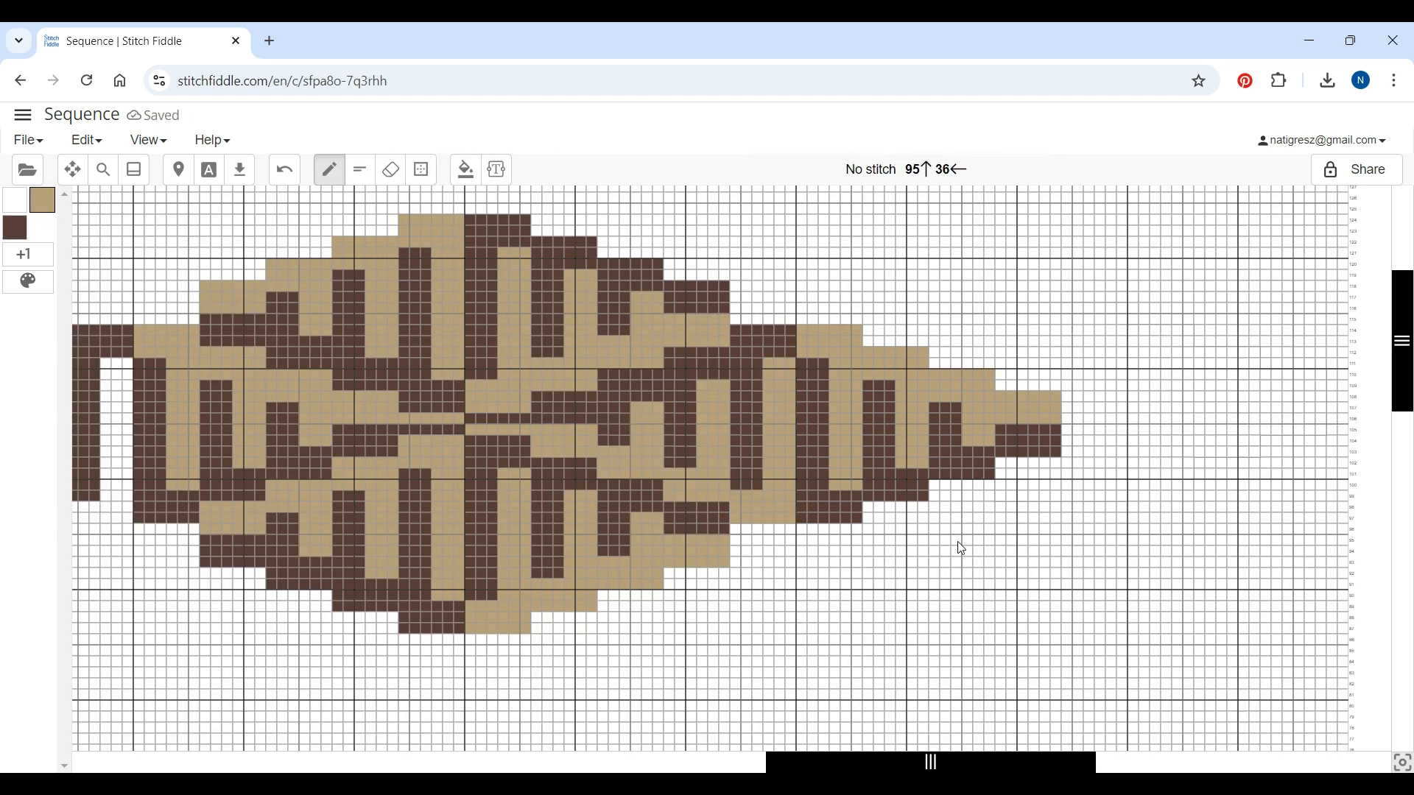
Copy the 54 × 28 right section of the pattern and paste it below, overlapping the lower rows
click(421, 169)
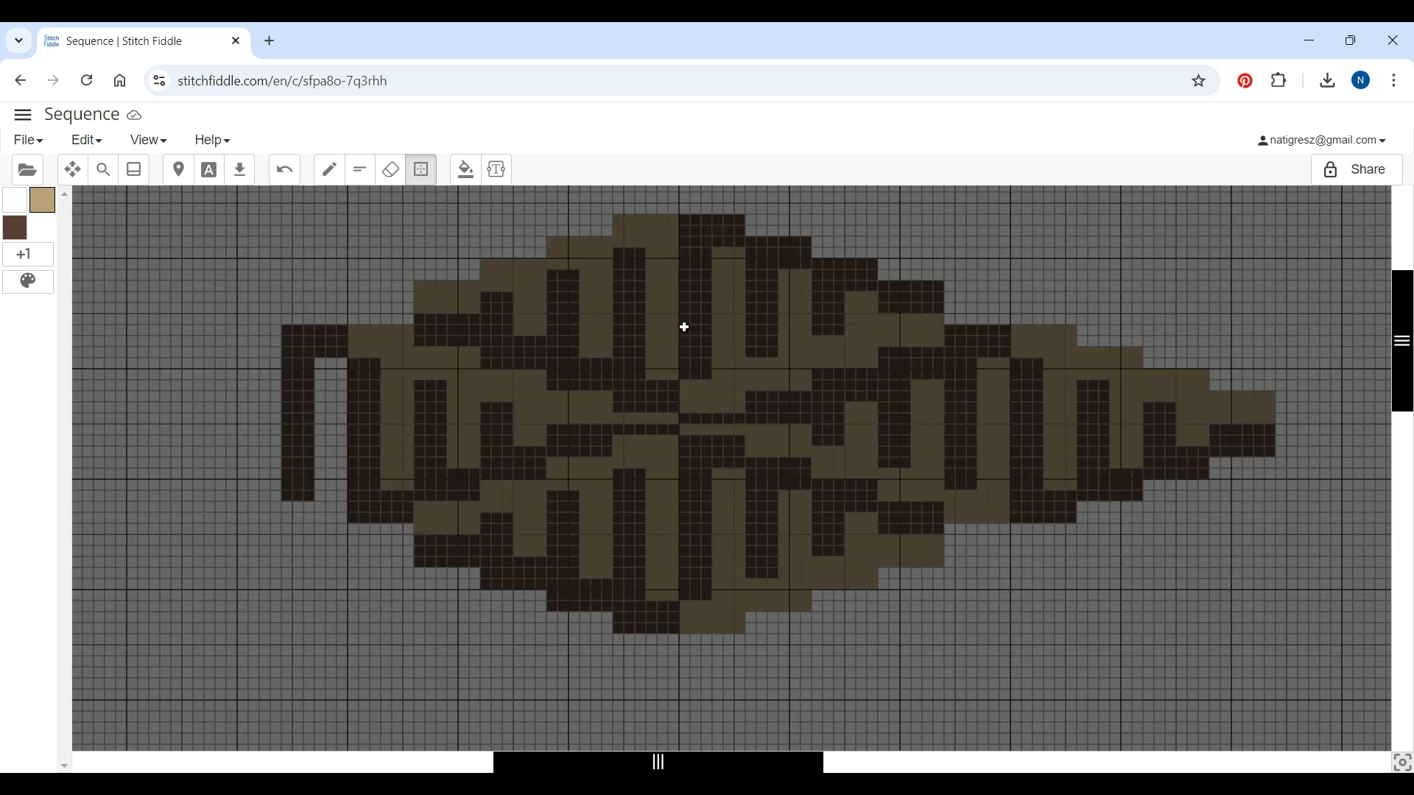
mouse_move(685, 329)
mouse_down()
mouse_move(1278, 424)
mouse_move(1282, 628)
mouse_up()
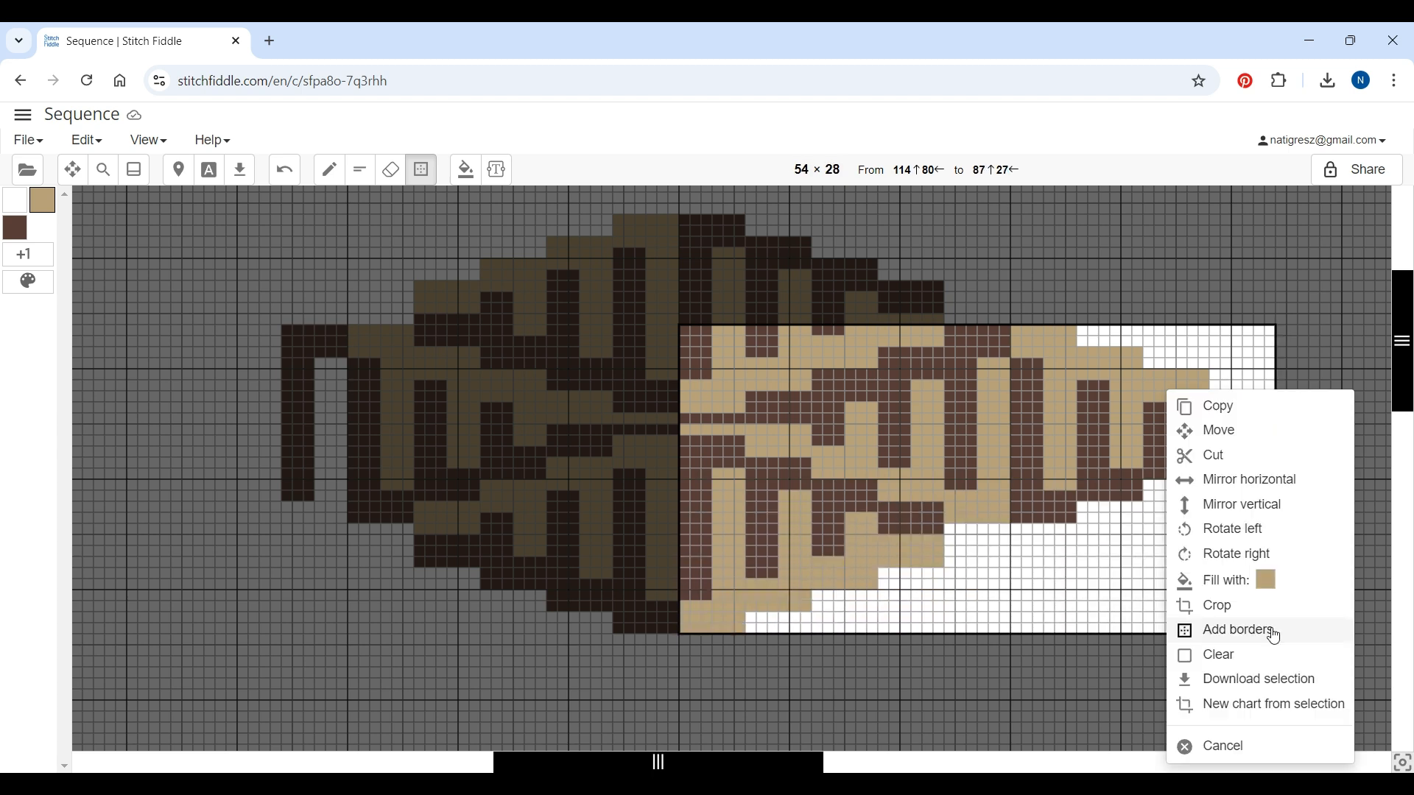
click(1211, 411)
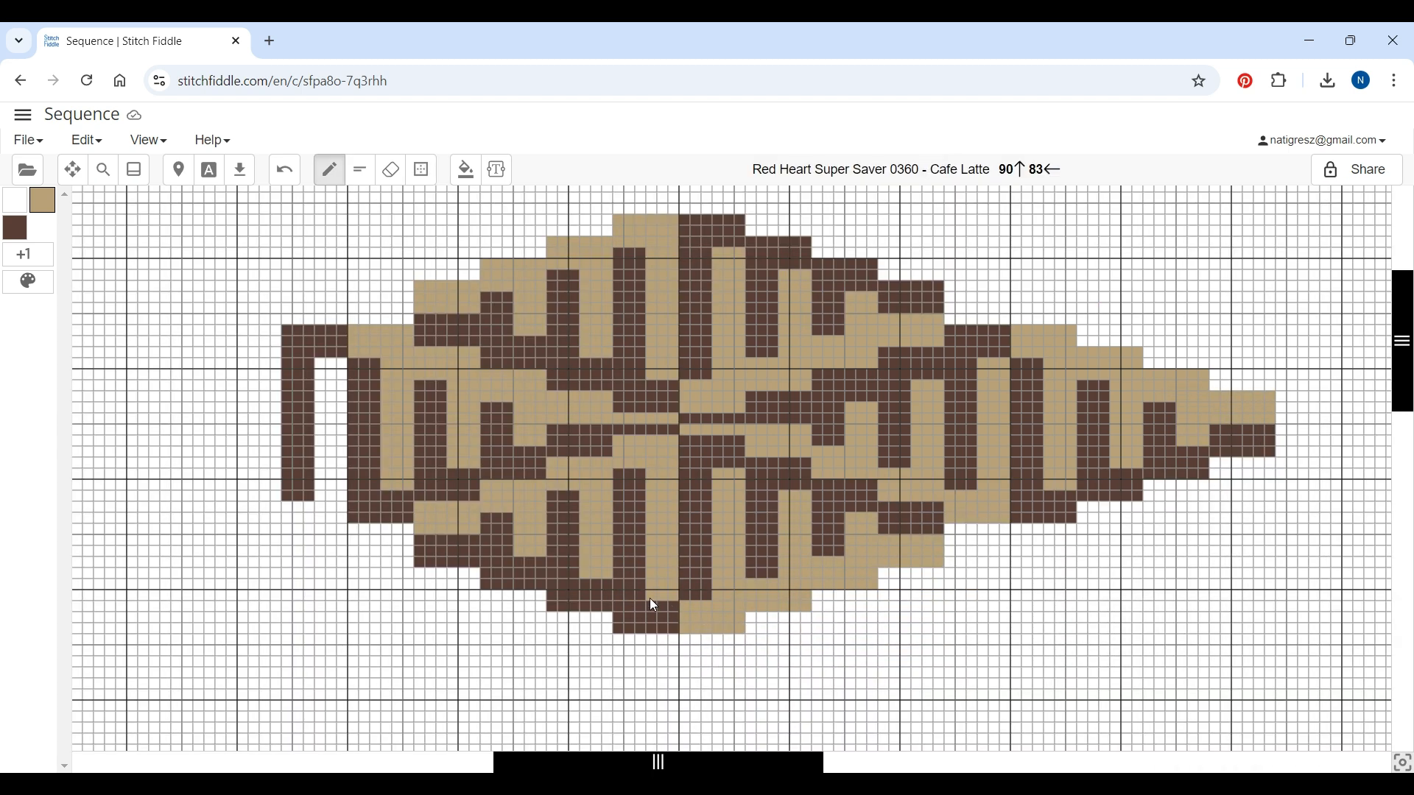
right_click(687, 560)
click(744, 404)
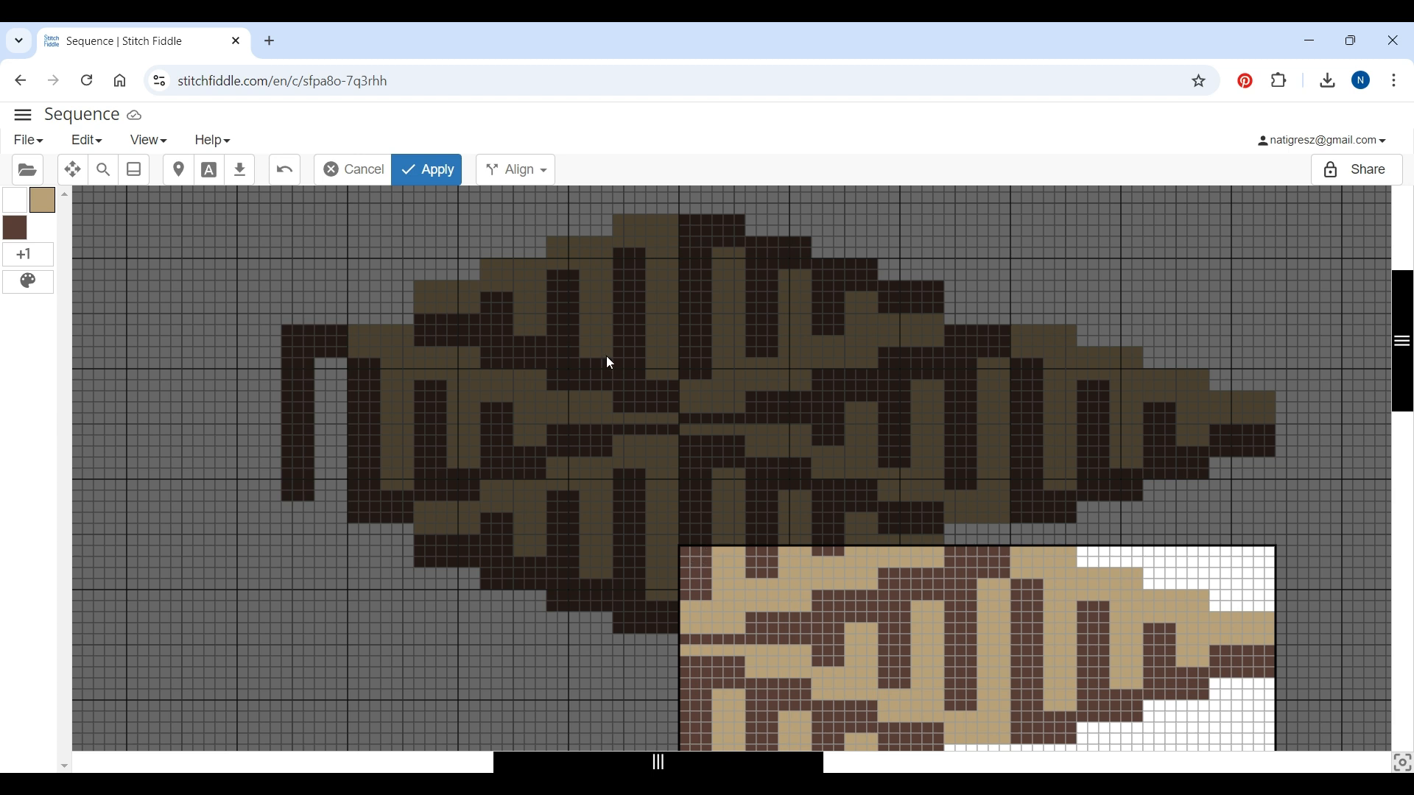
click(430, 165)
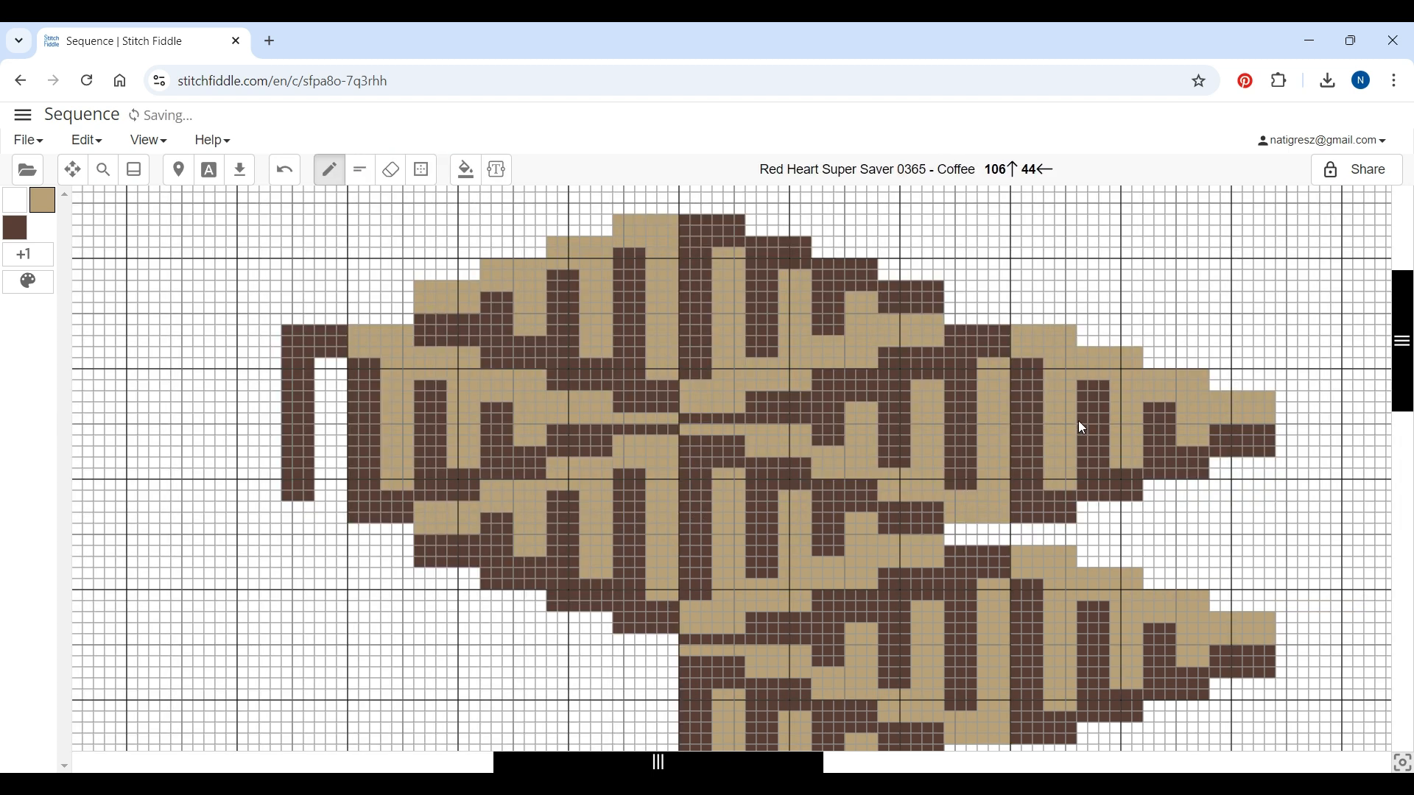
Delete the 36 columns to the right of the pattern
scroll(1101, 386, down, 1)
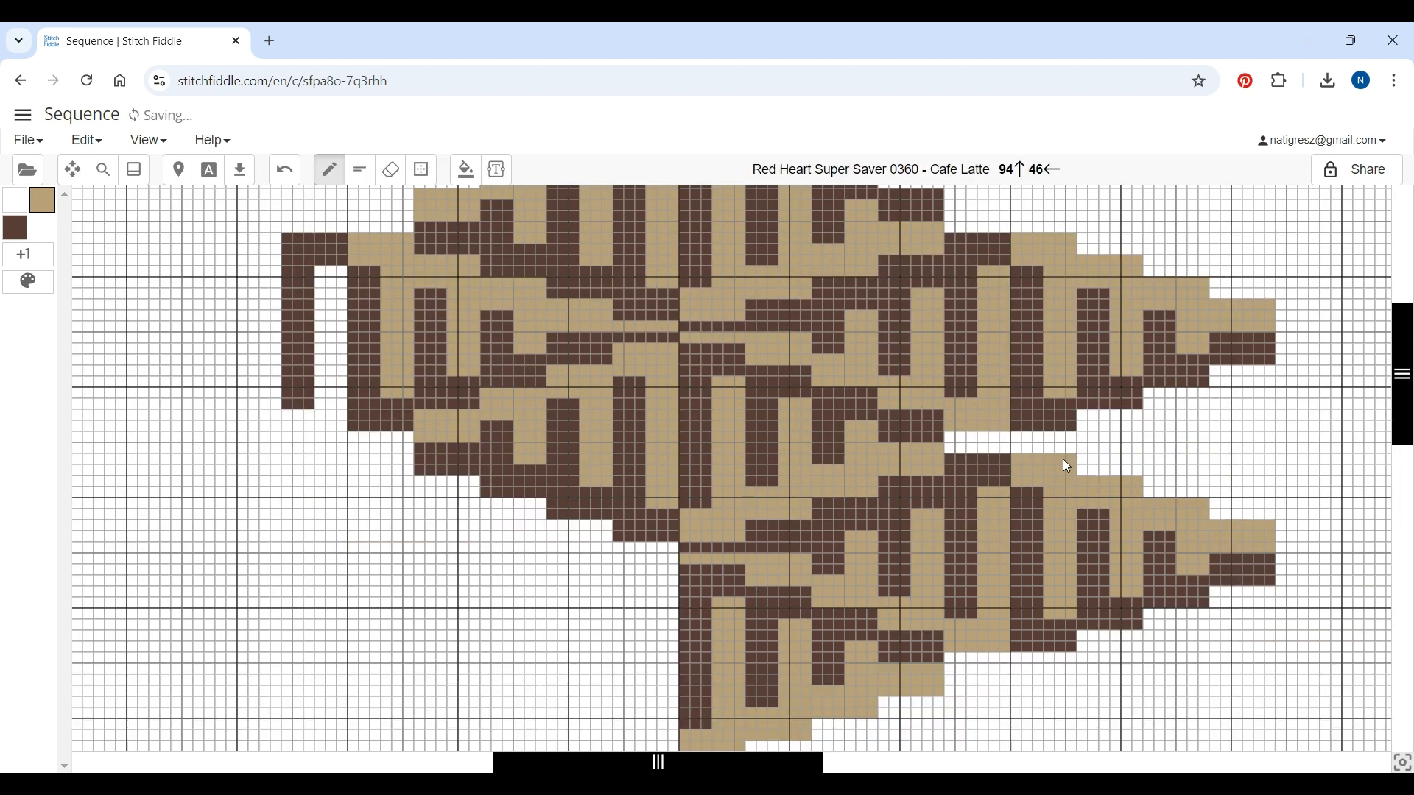
scroll(1046, 475, down, 2)
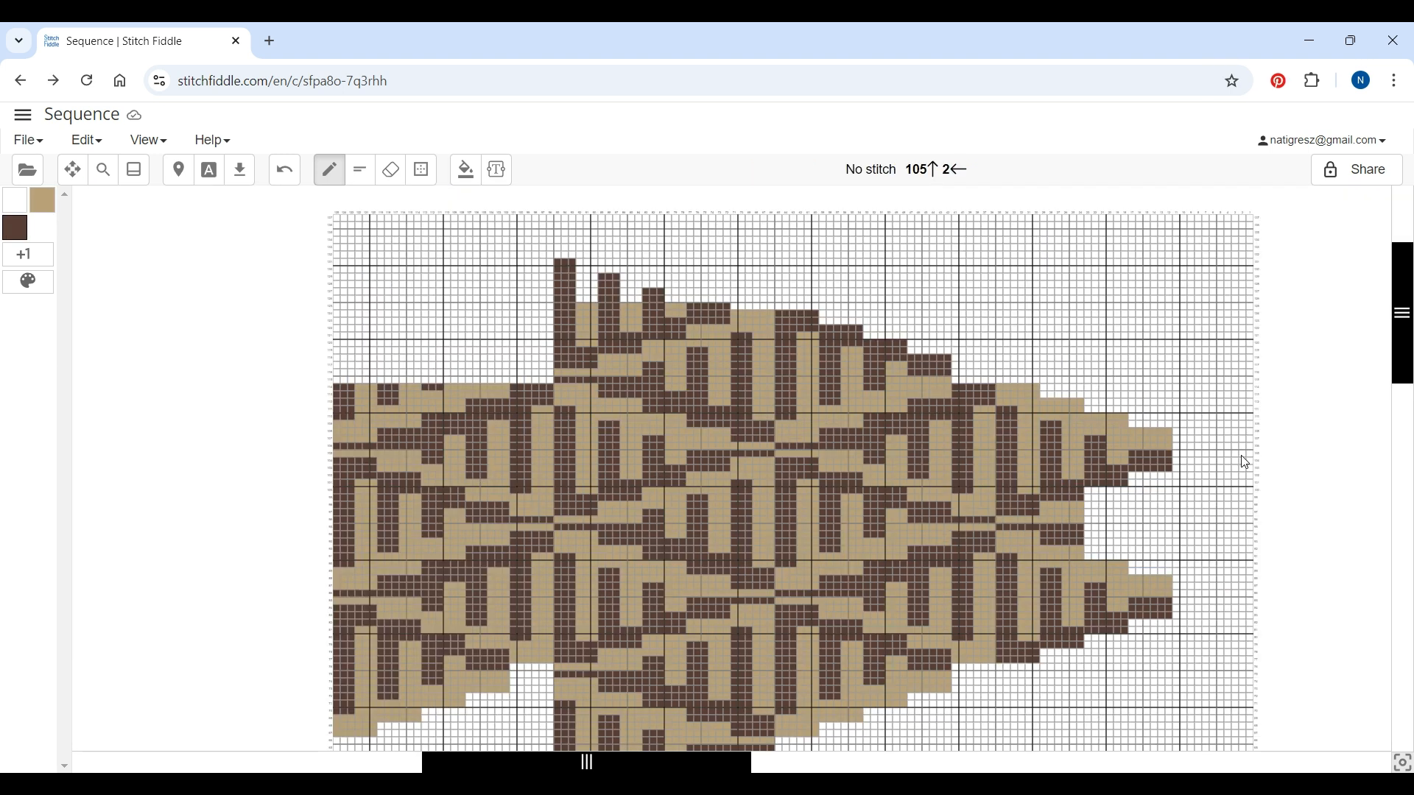
click(1250, 455)
click(1250, 468)
click(1247, 483)
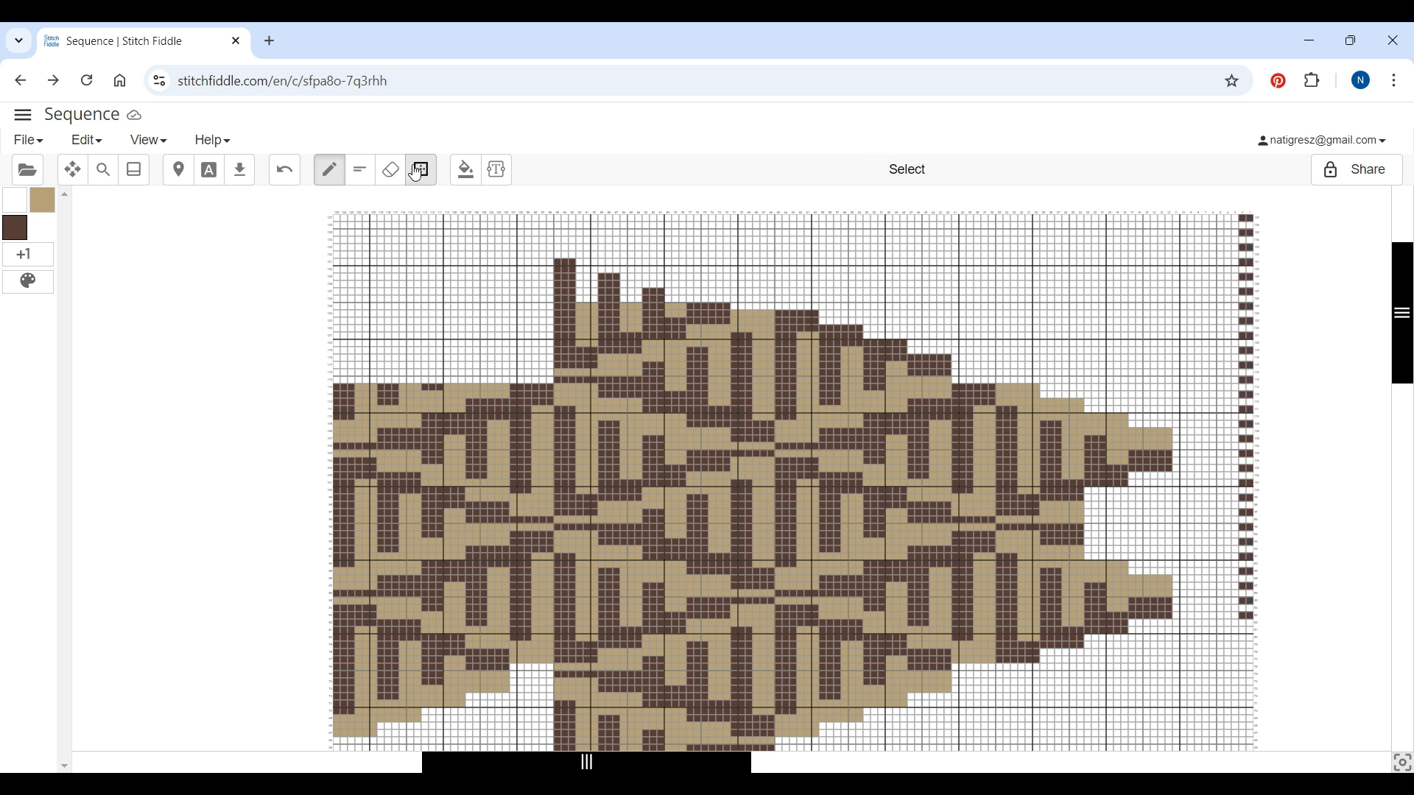
click(421, 171)
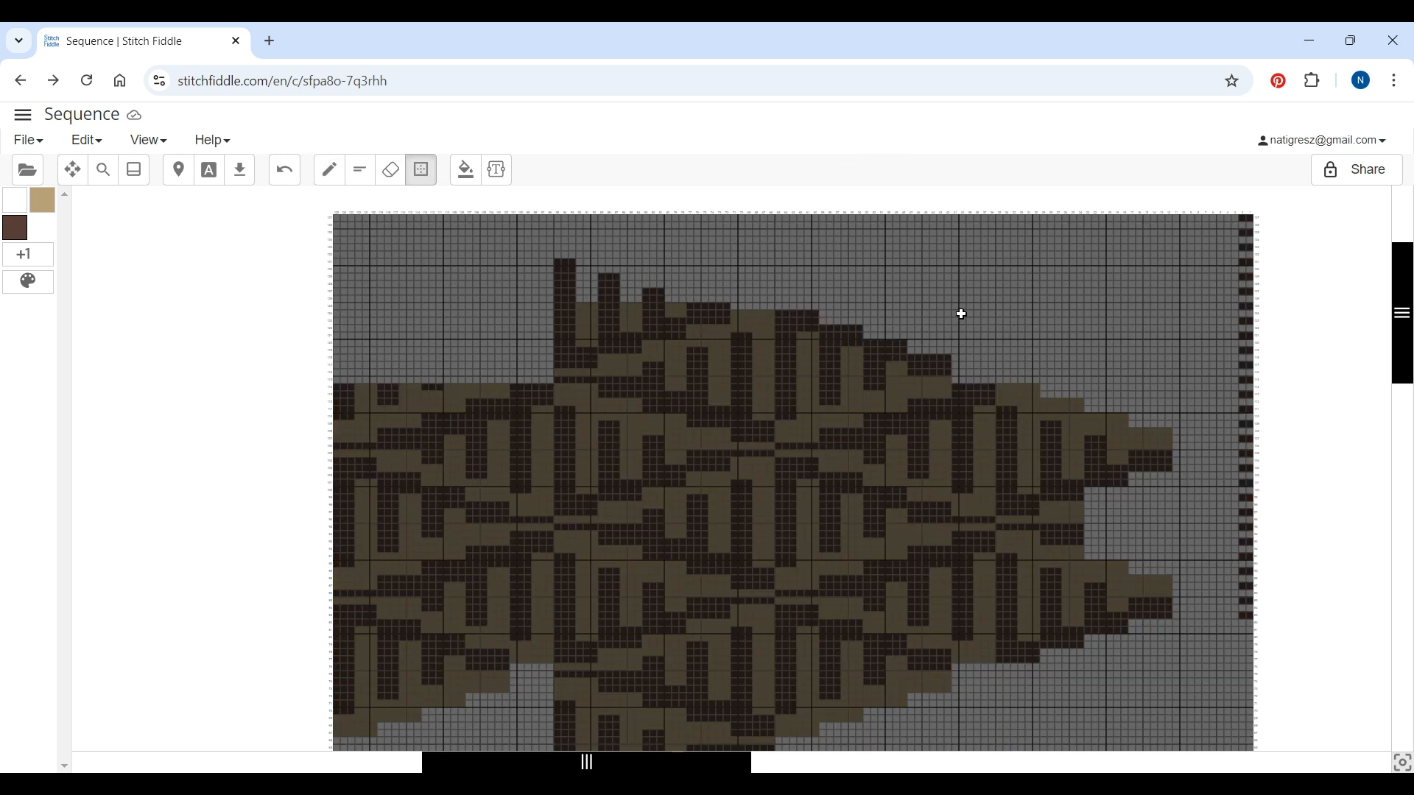
drag(957, 213, 1217, 218)
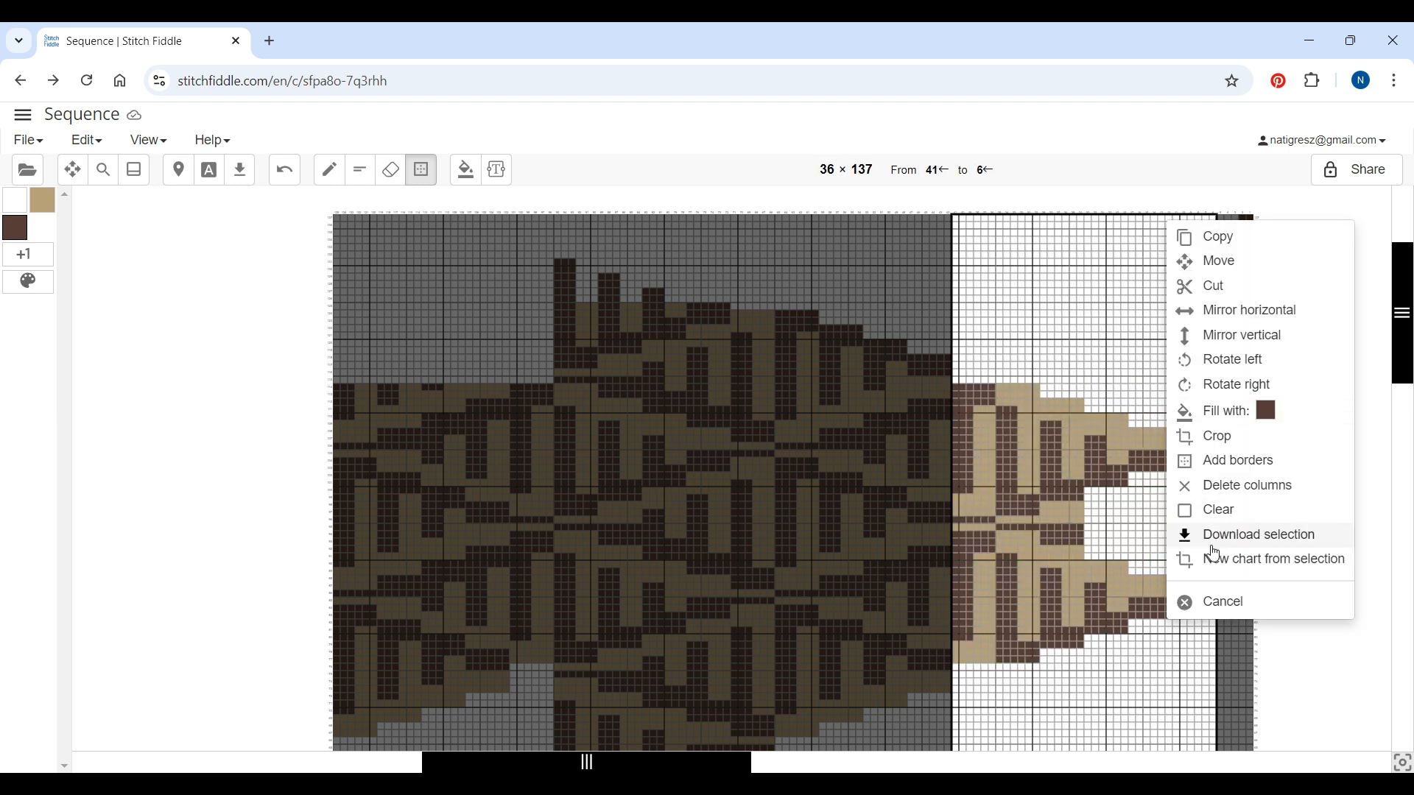
click(1215, 486)
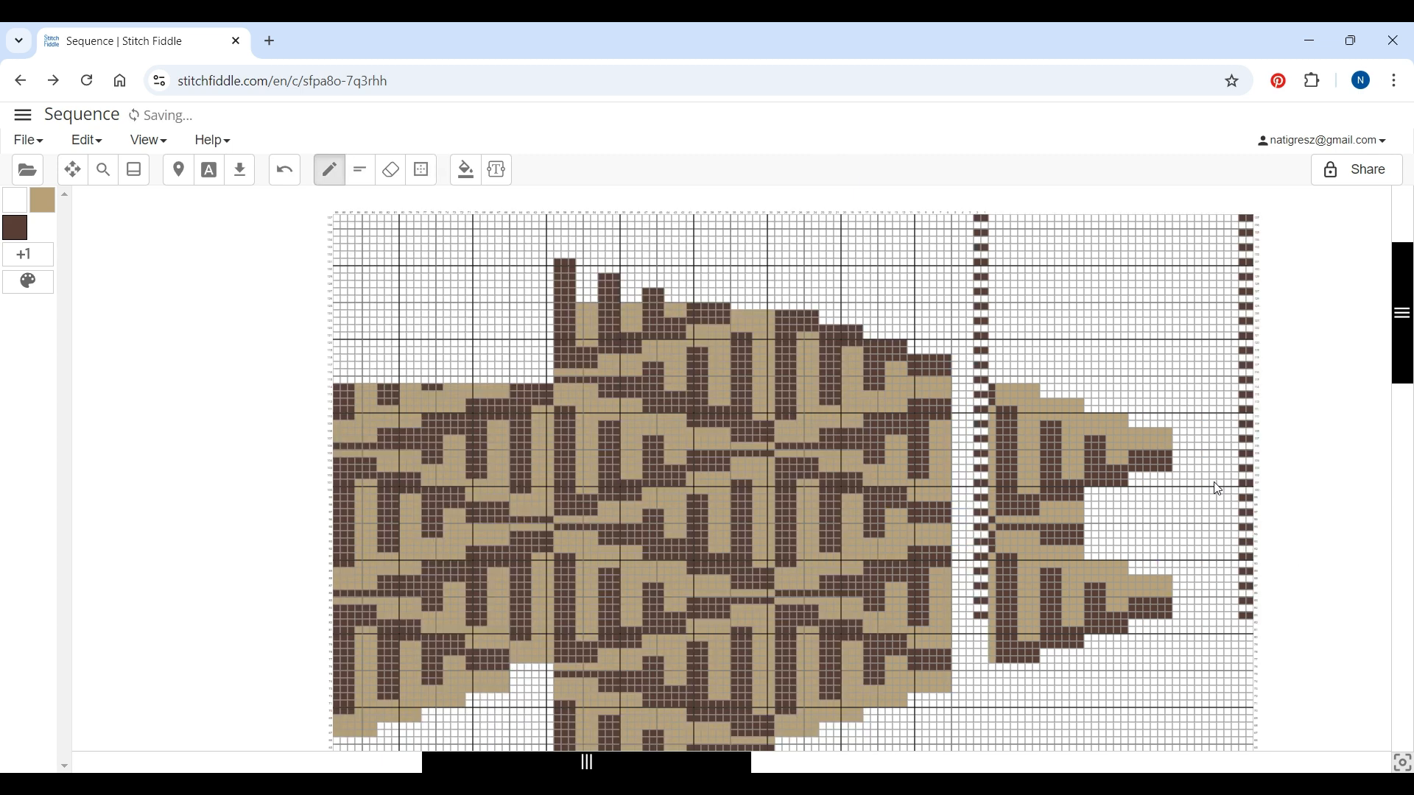
click(104, 170)
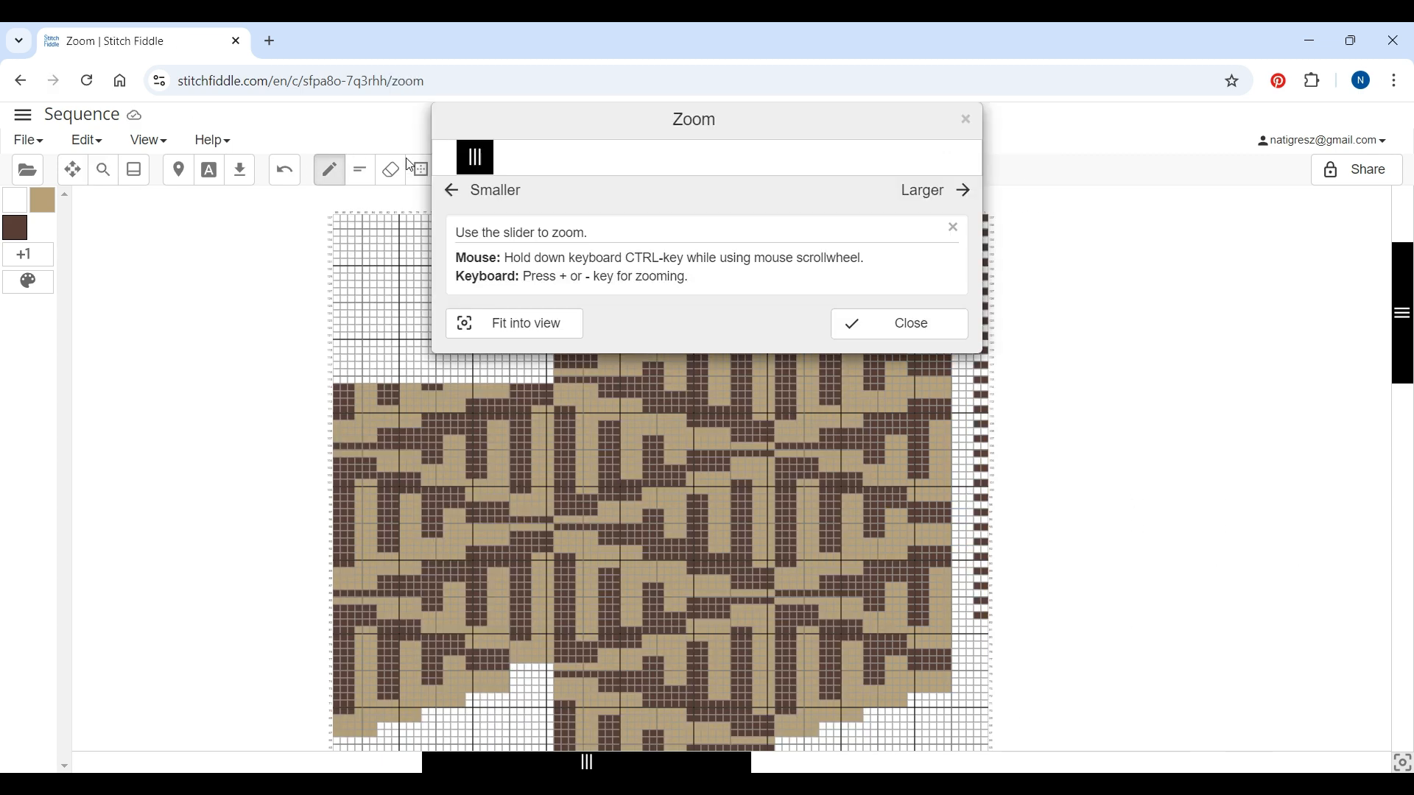
drag(475, 157, 498, 165)
click(1079, 371)
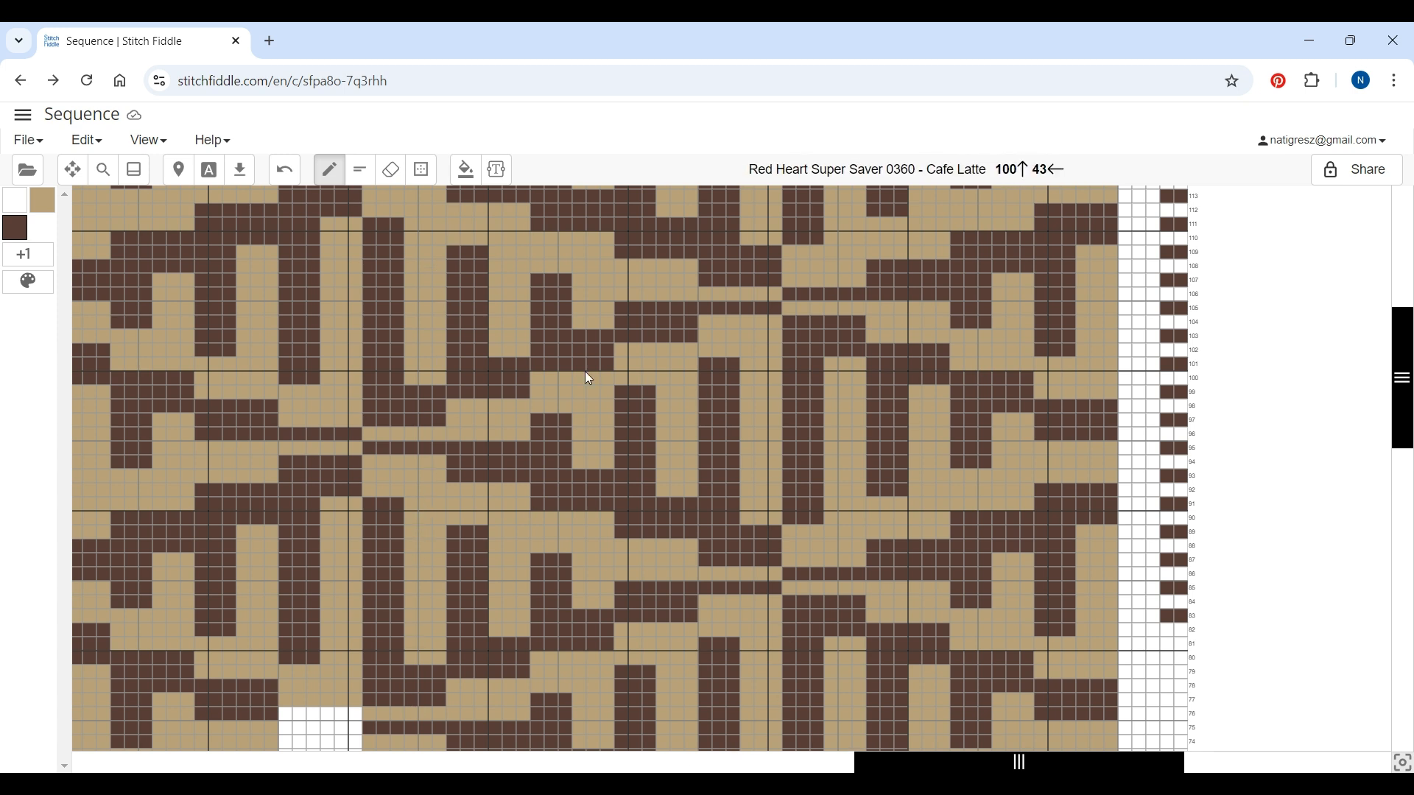
click(422, 170)
drag(452, 255, 774, 733)
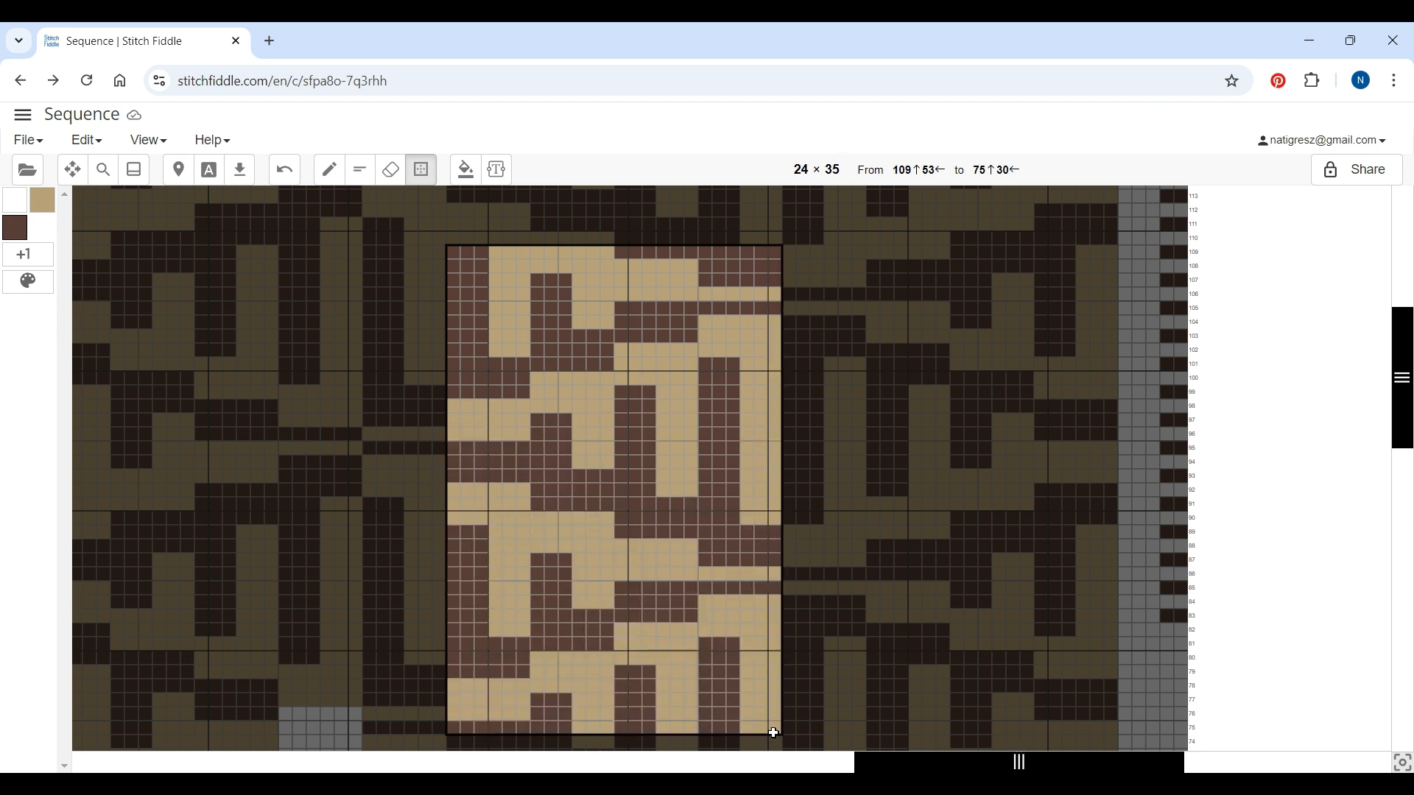
drag(770, 733, 770, 734)
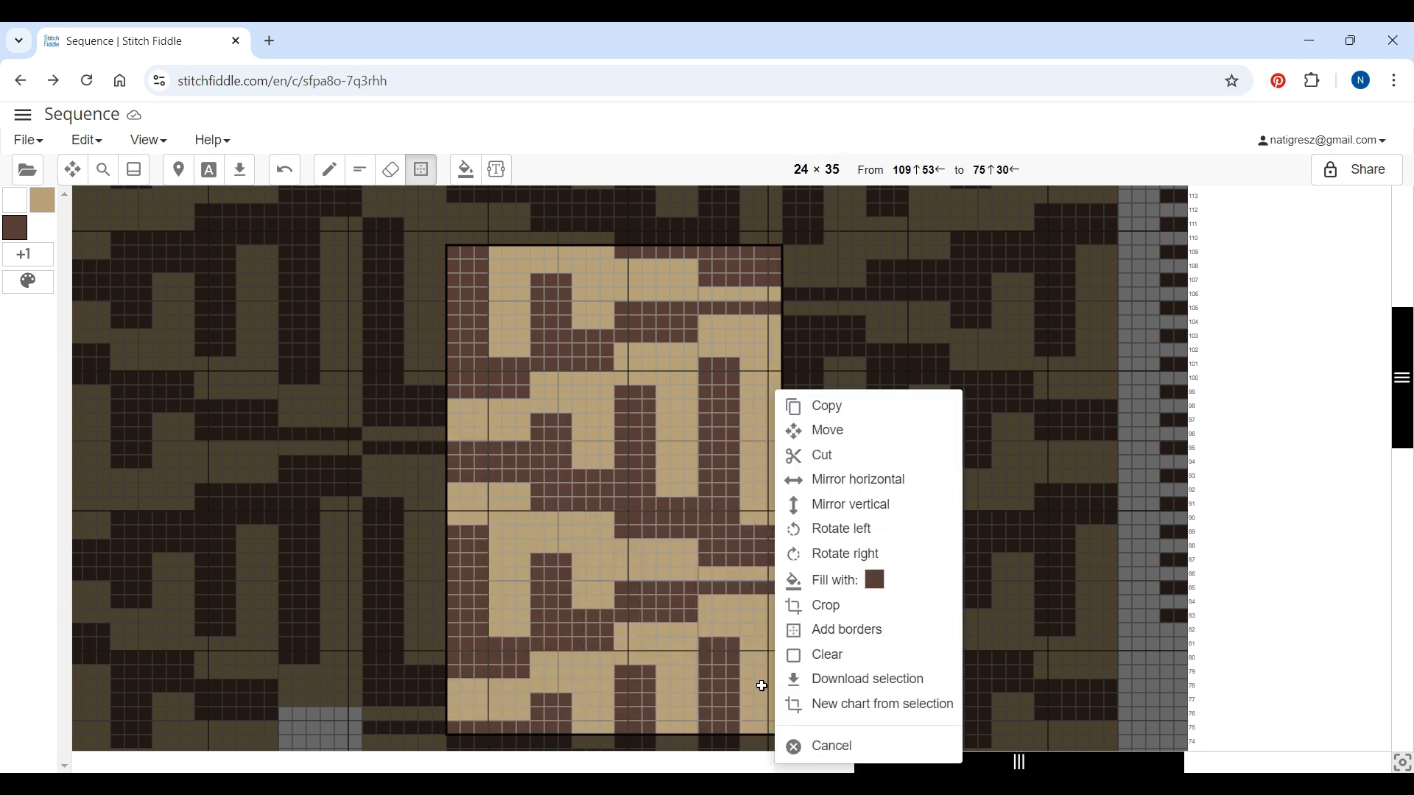
click(814, 746)
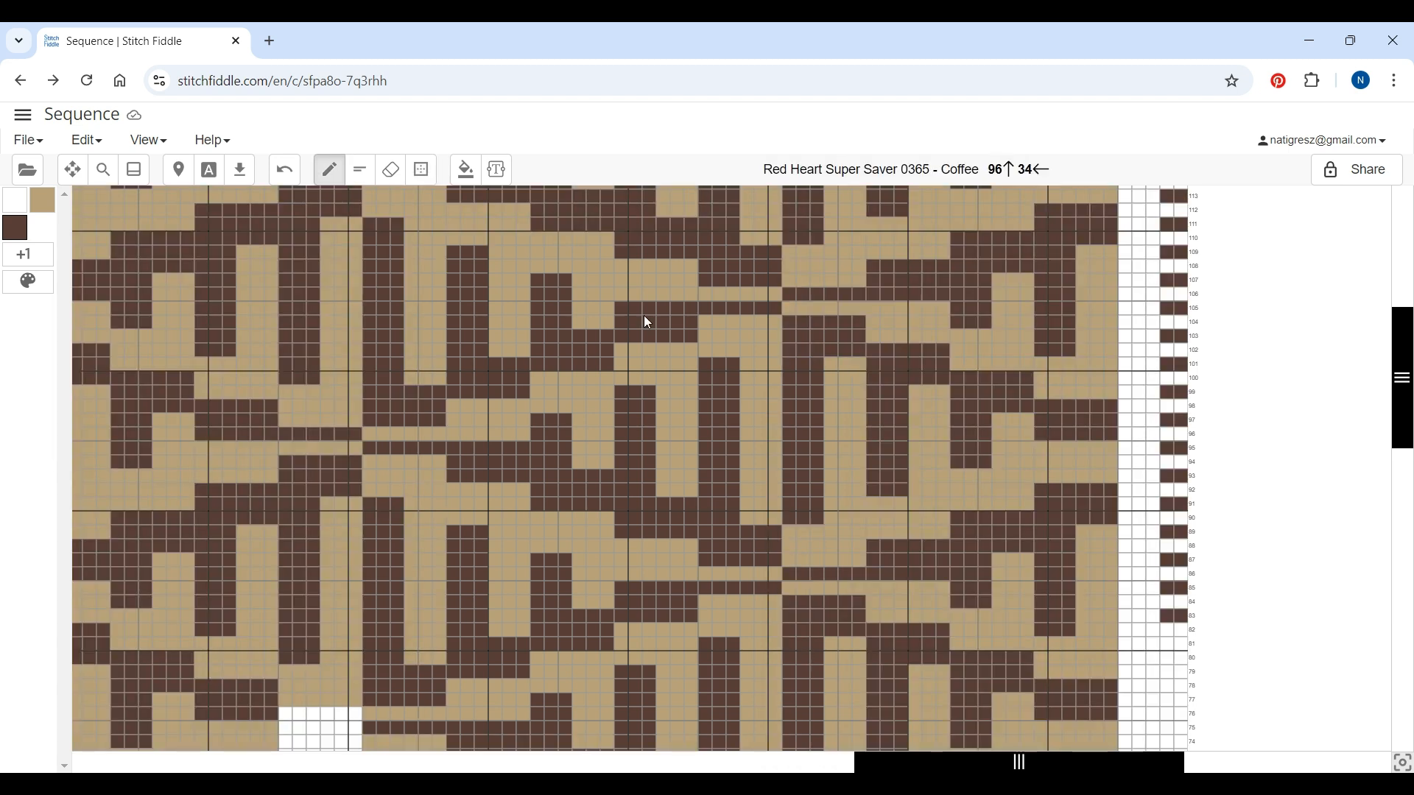
click(423, 172)
drag(791, 211, 1105, 688)
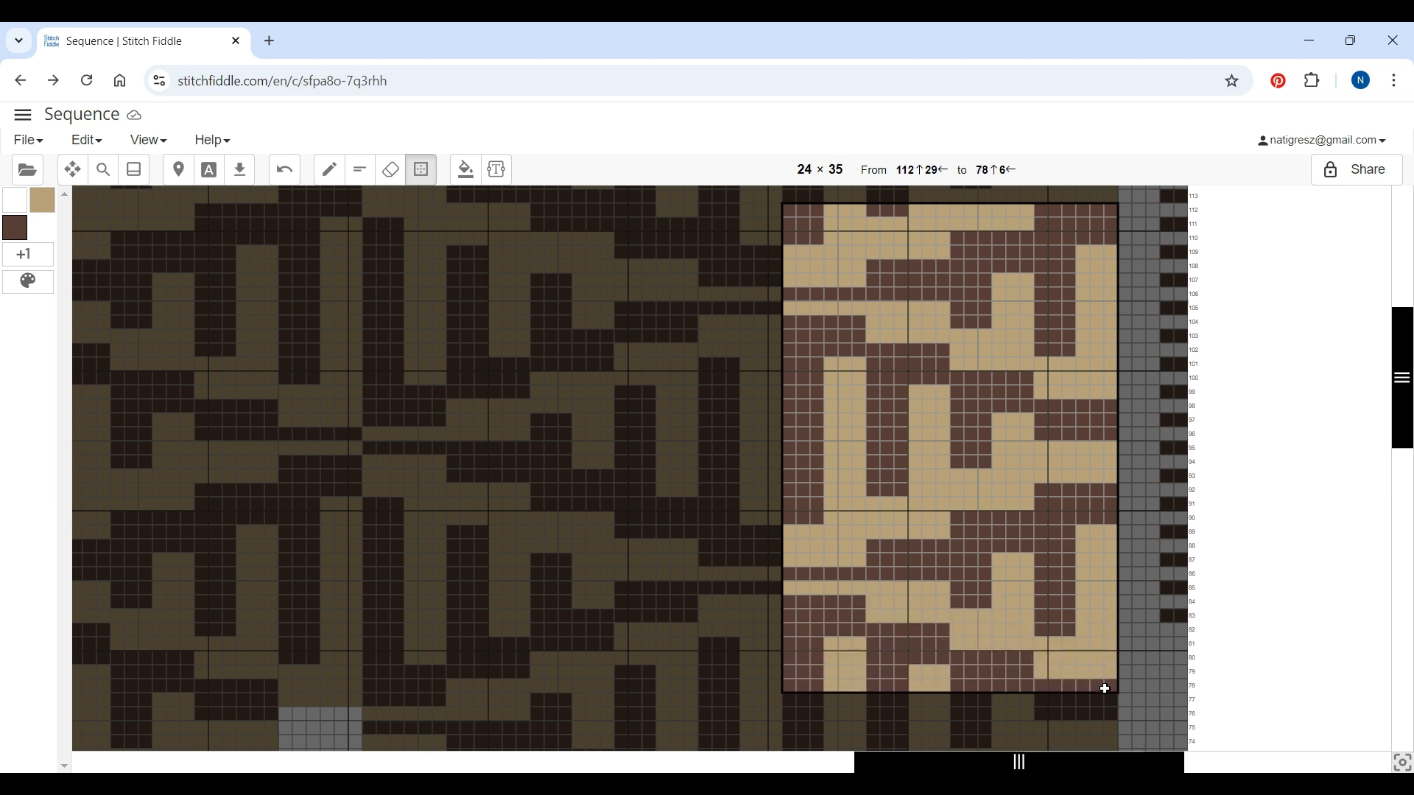
click(329, 170)
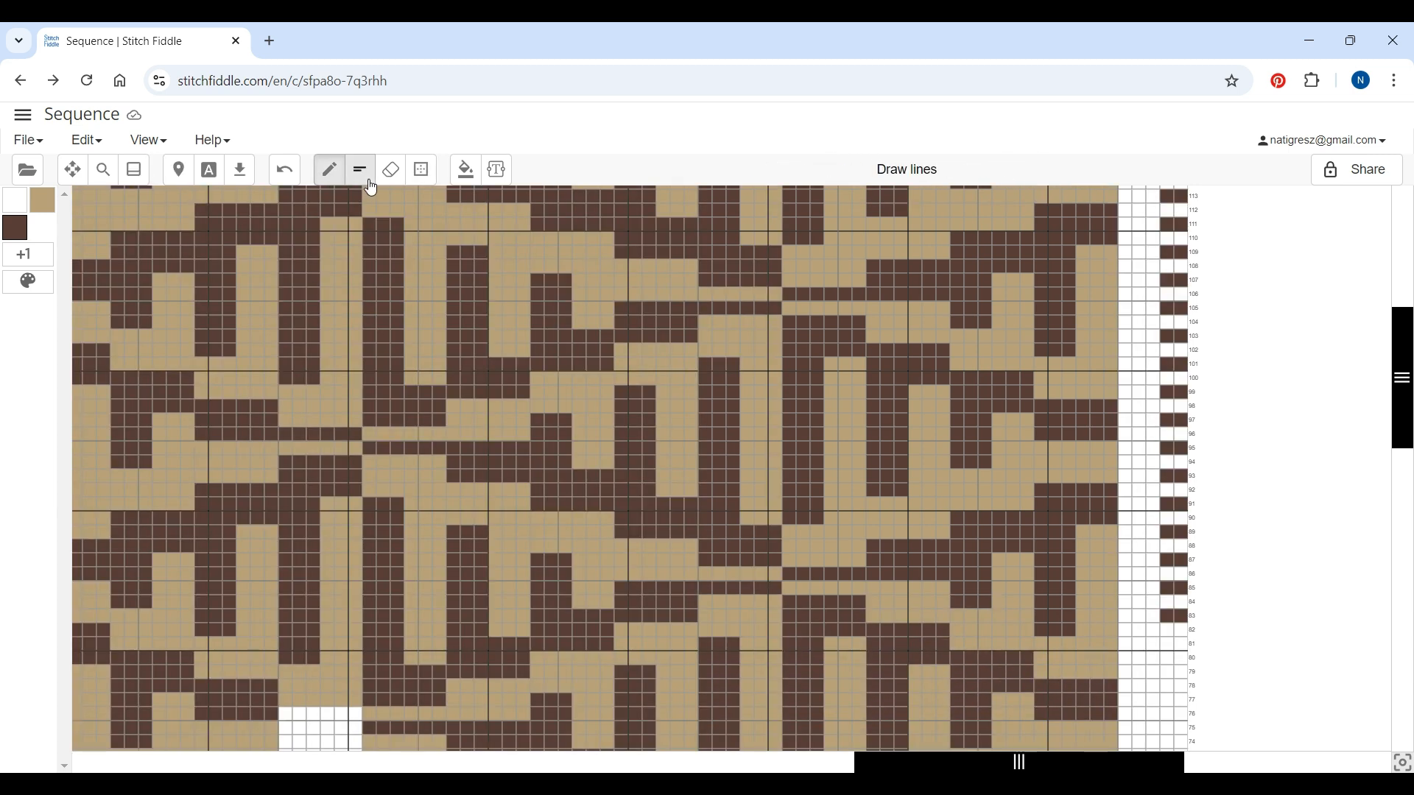
Cut the 24 × 59 right-hand section of the pattern and paste it a little lower
click(107, 171)
drag(500, 158, 475, 157)
click(892, 327)
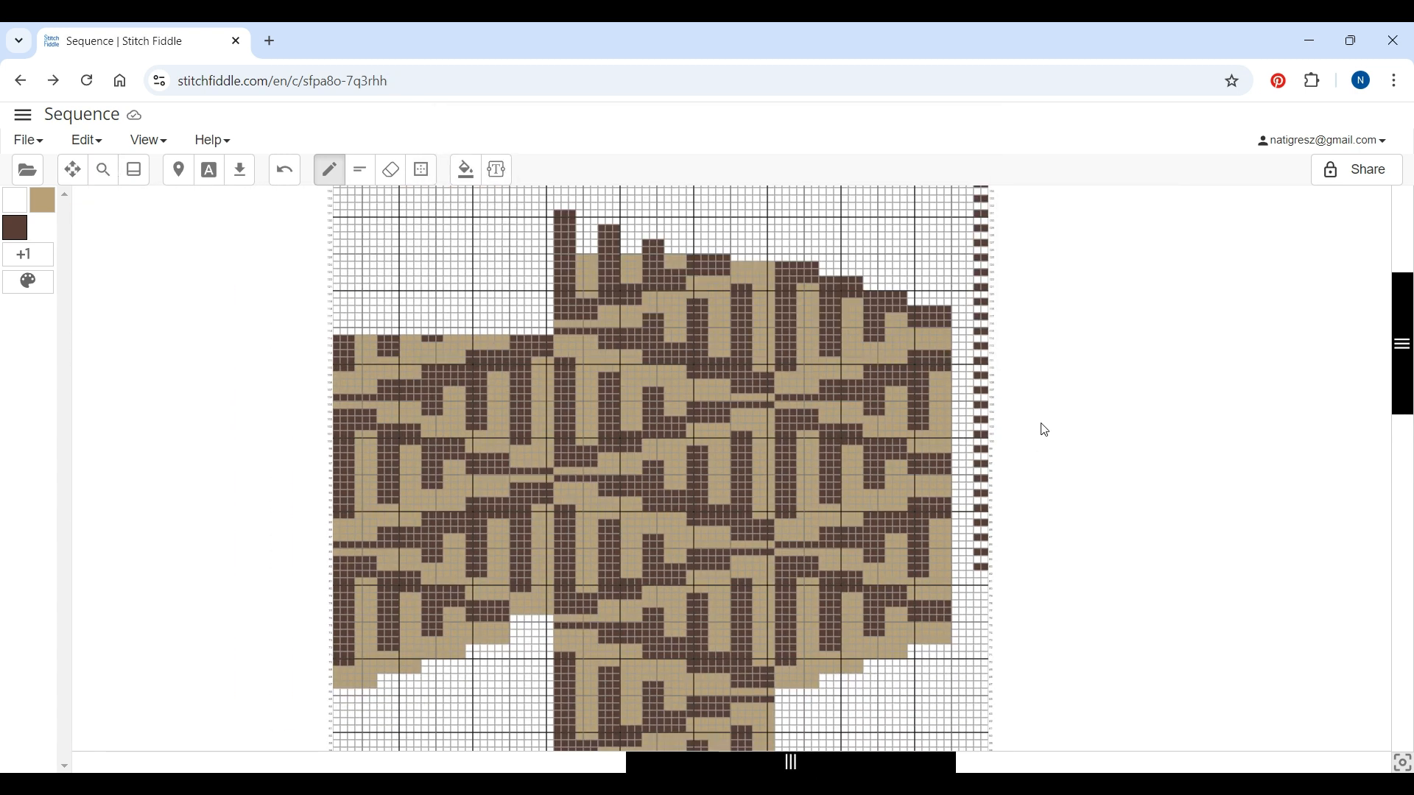
click(421, 169)
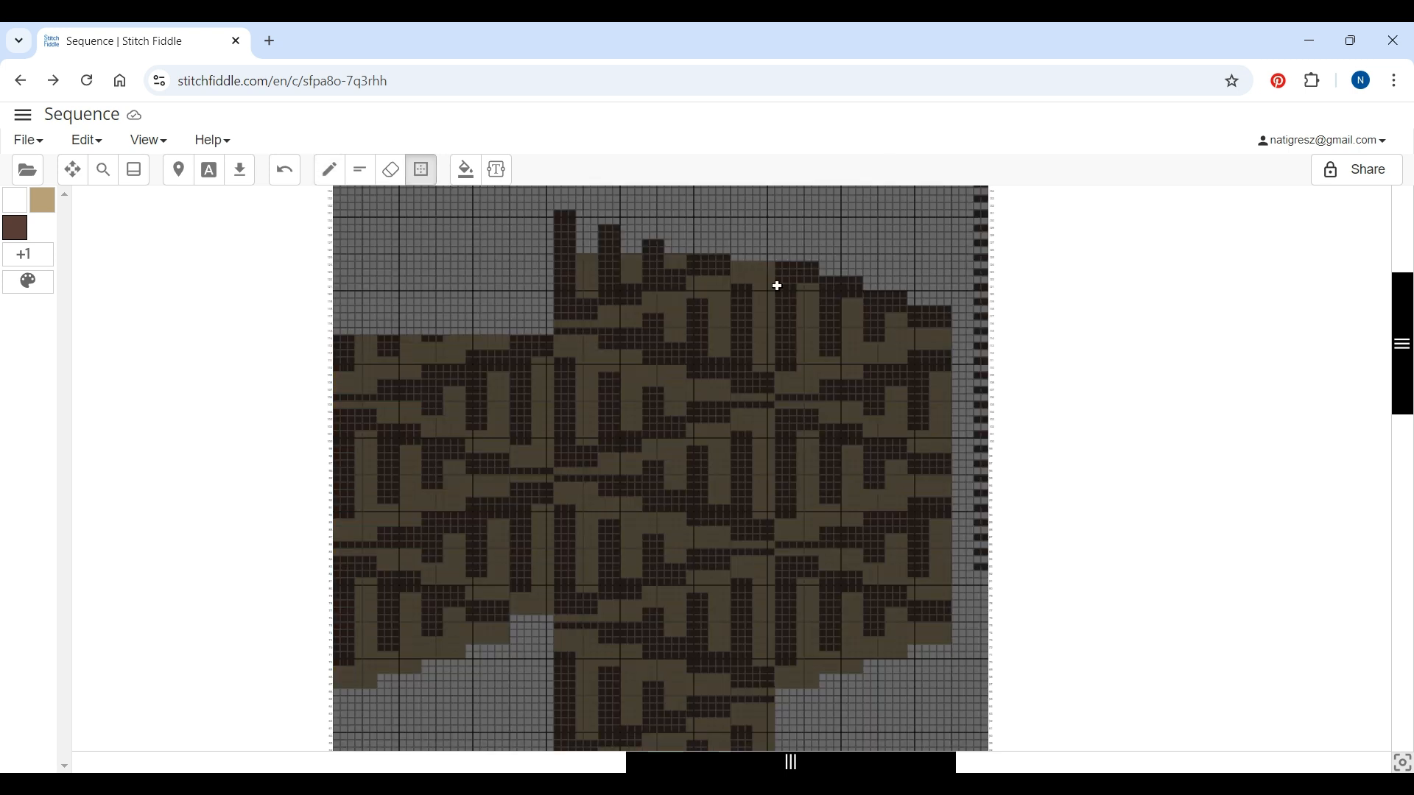
drag(780, 262, 950, 692)
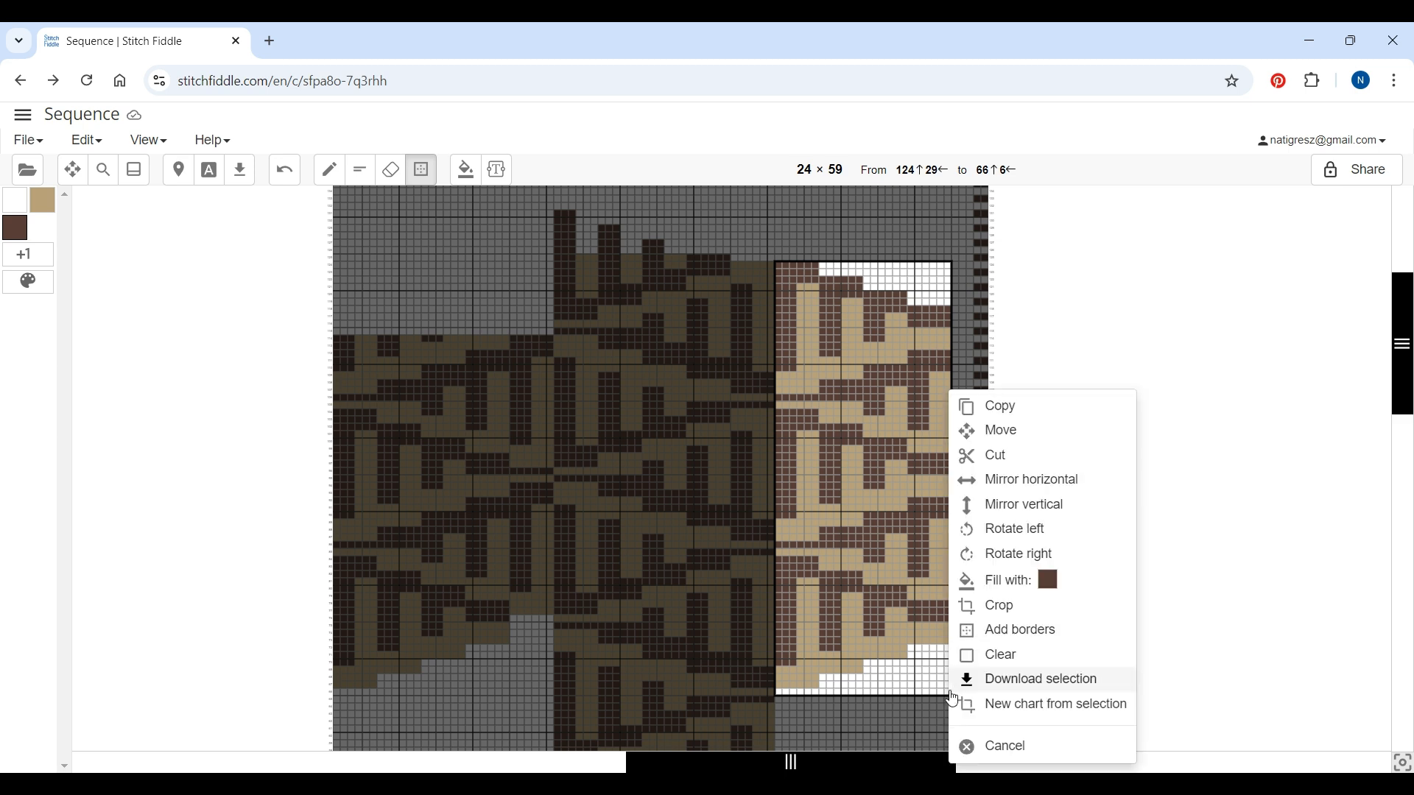
click(995, 458)
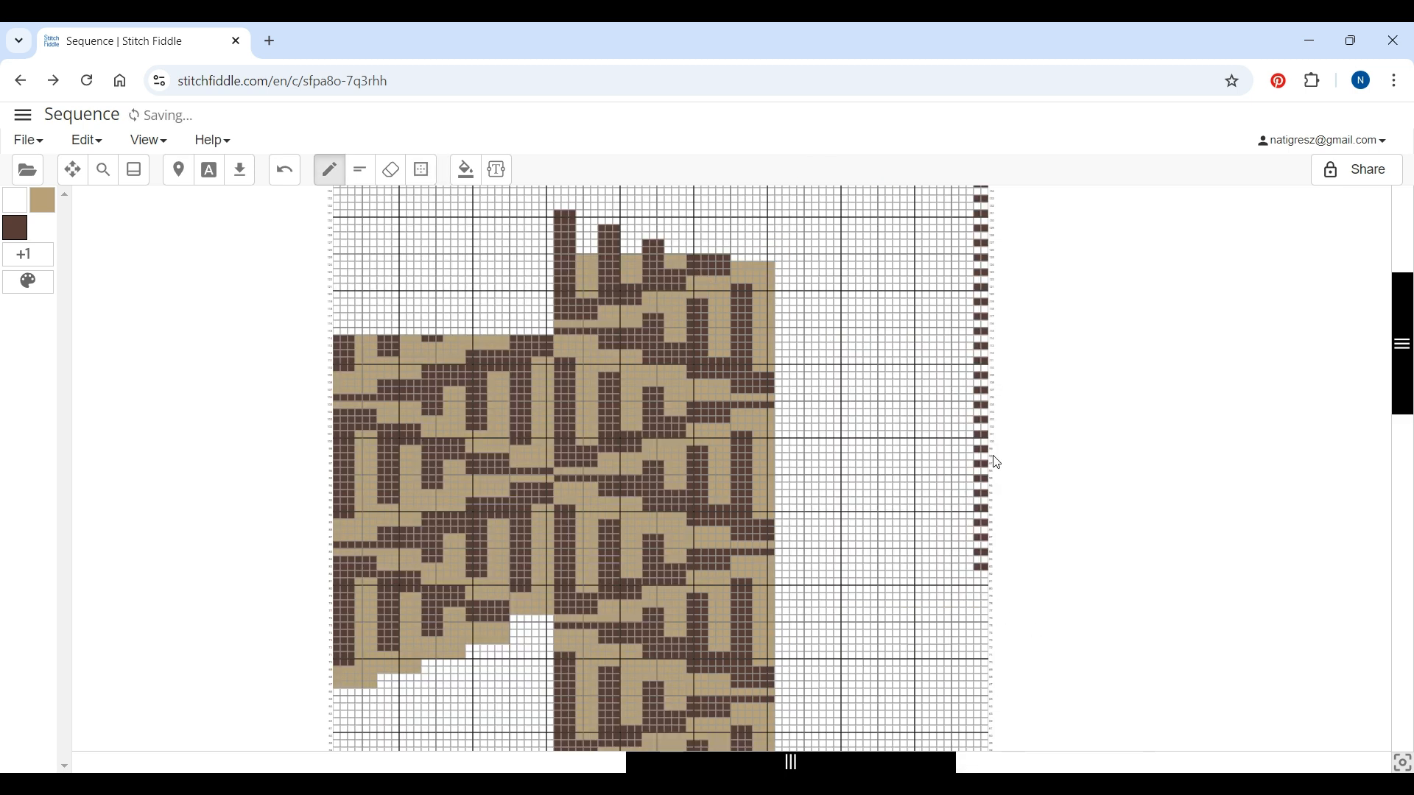
right_click(784, 280)
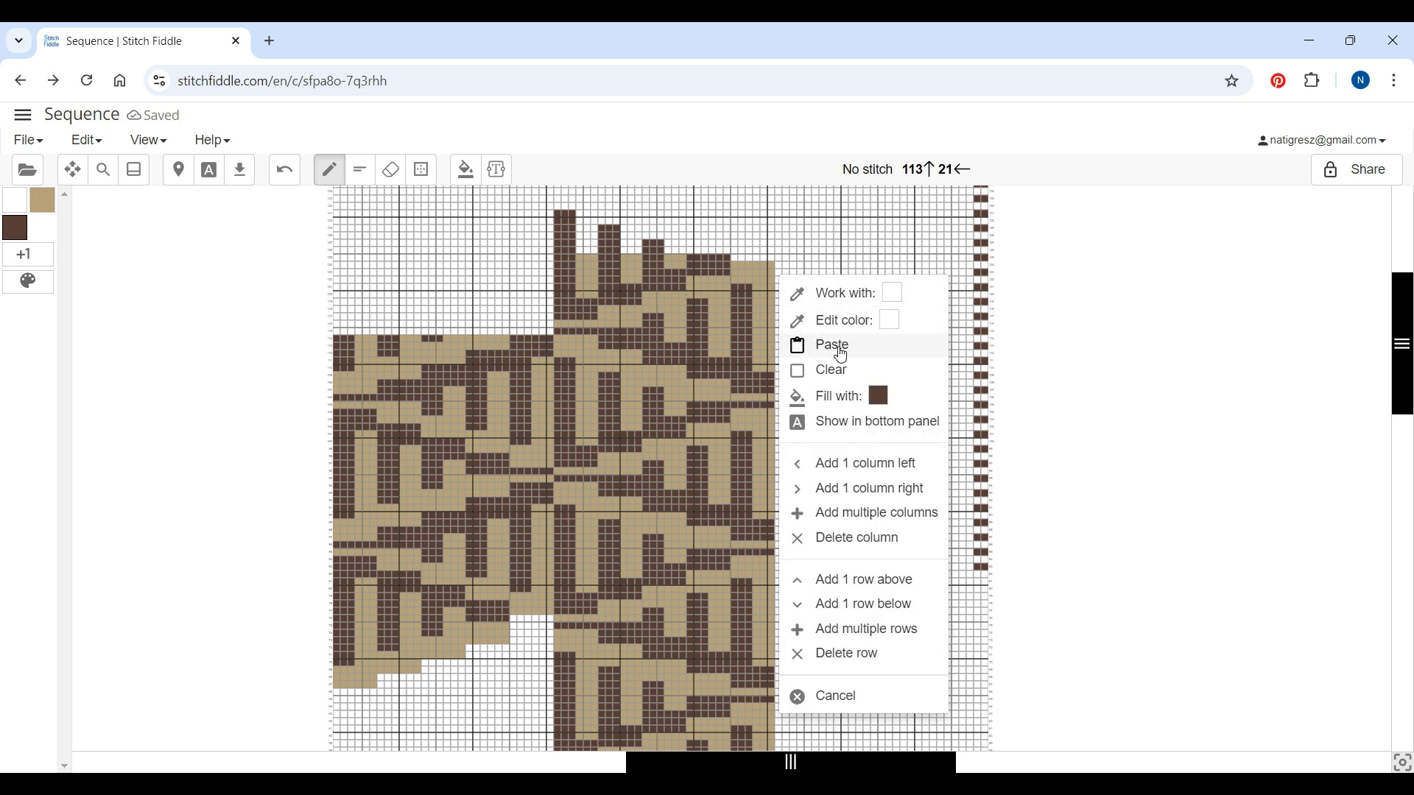
click(840, 347)
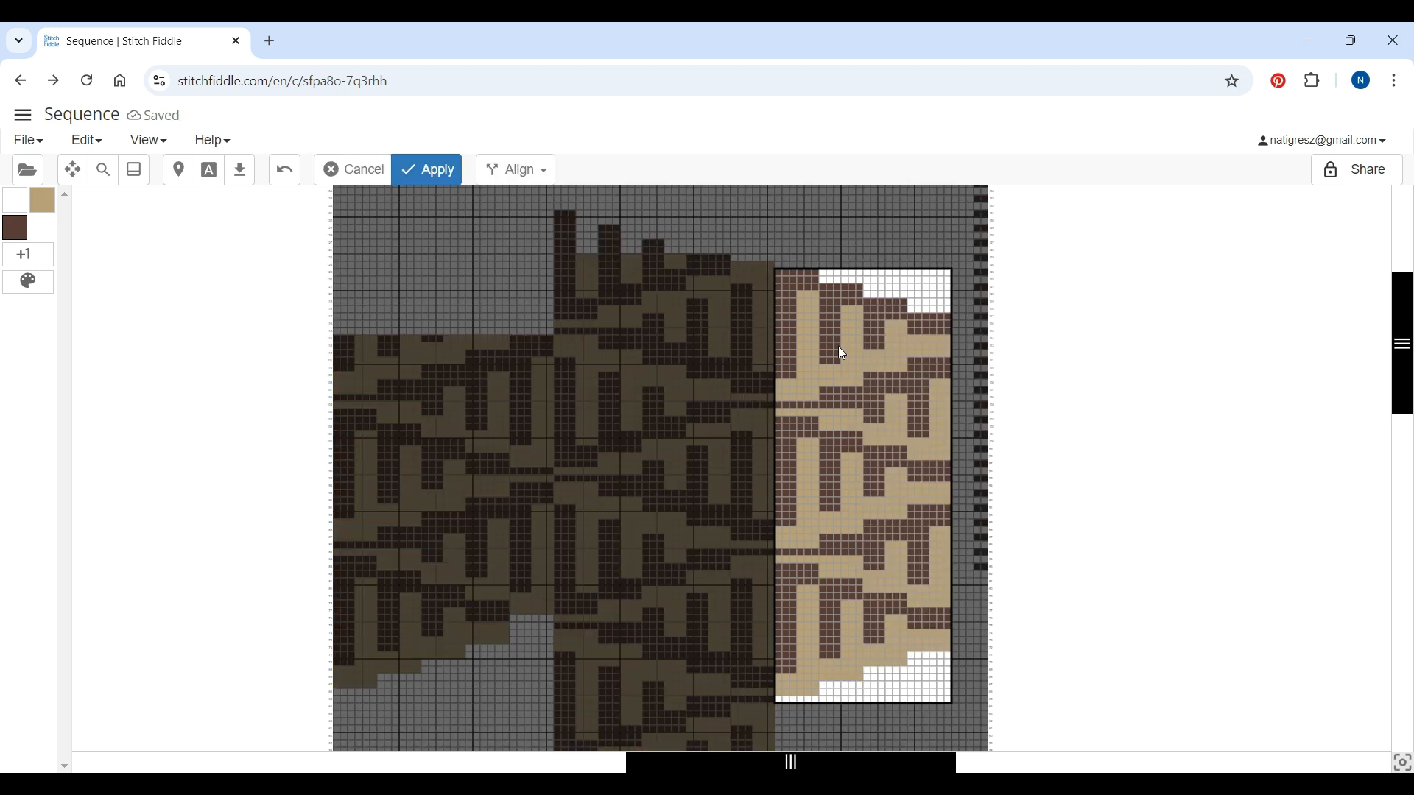
click(440, 175)
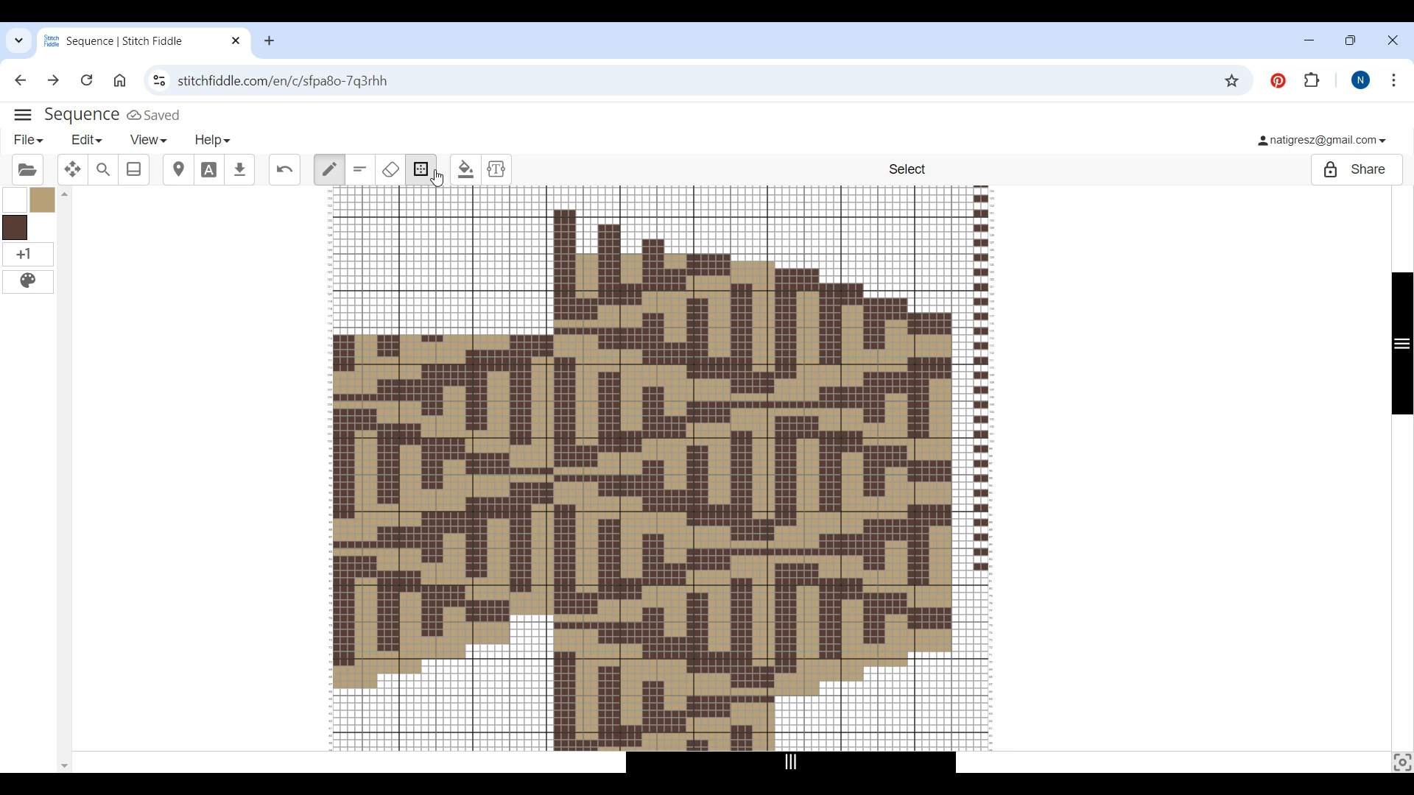
click(104, 169)
drag(499, 167, 496, 167)
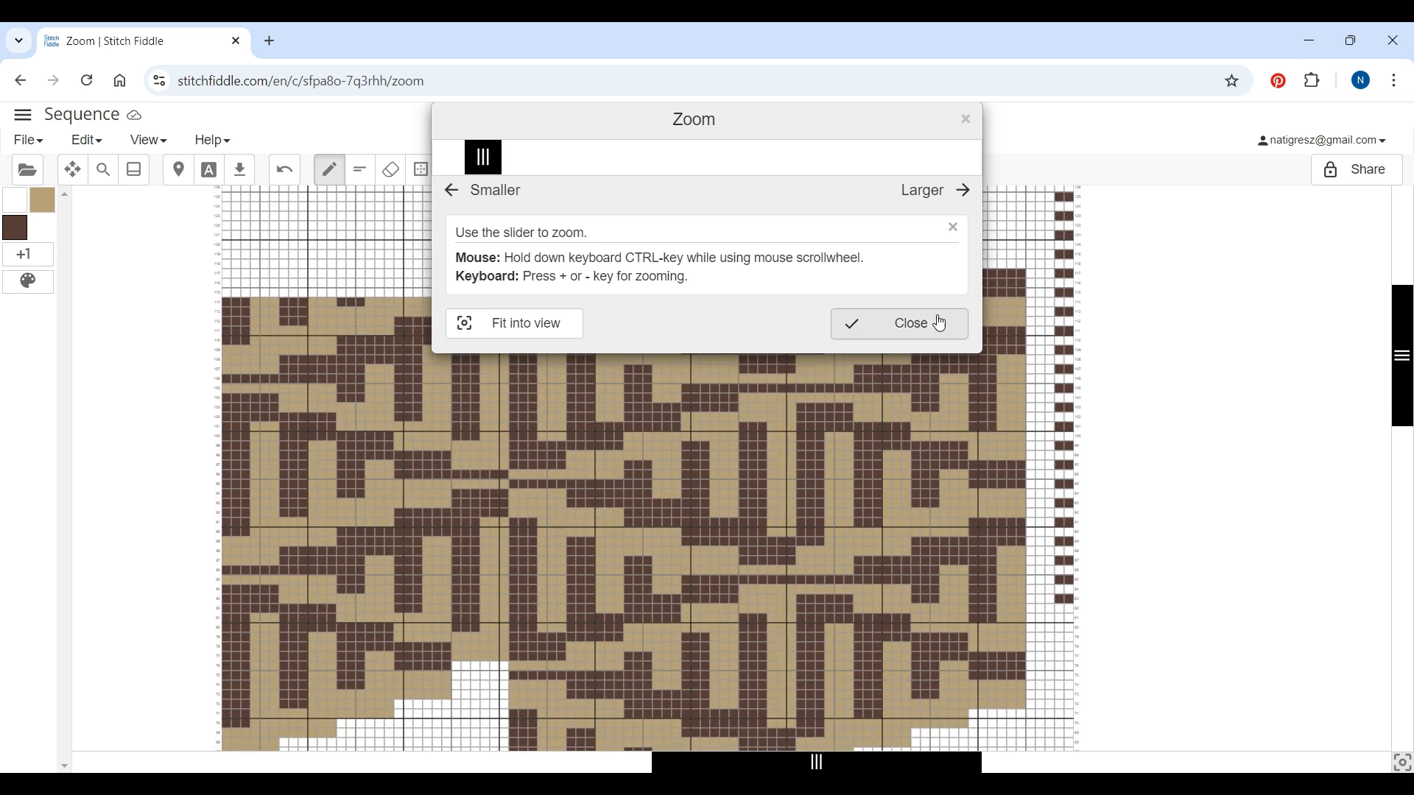
click(952, 328)
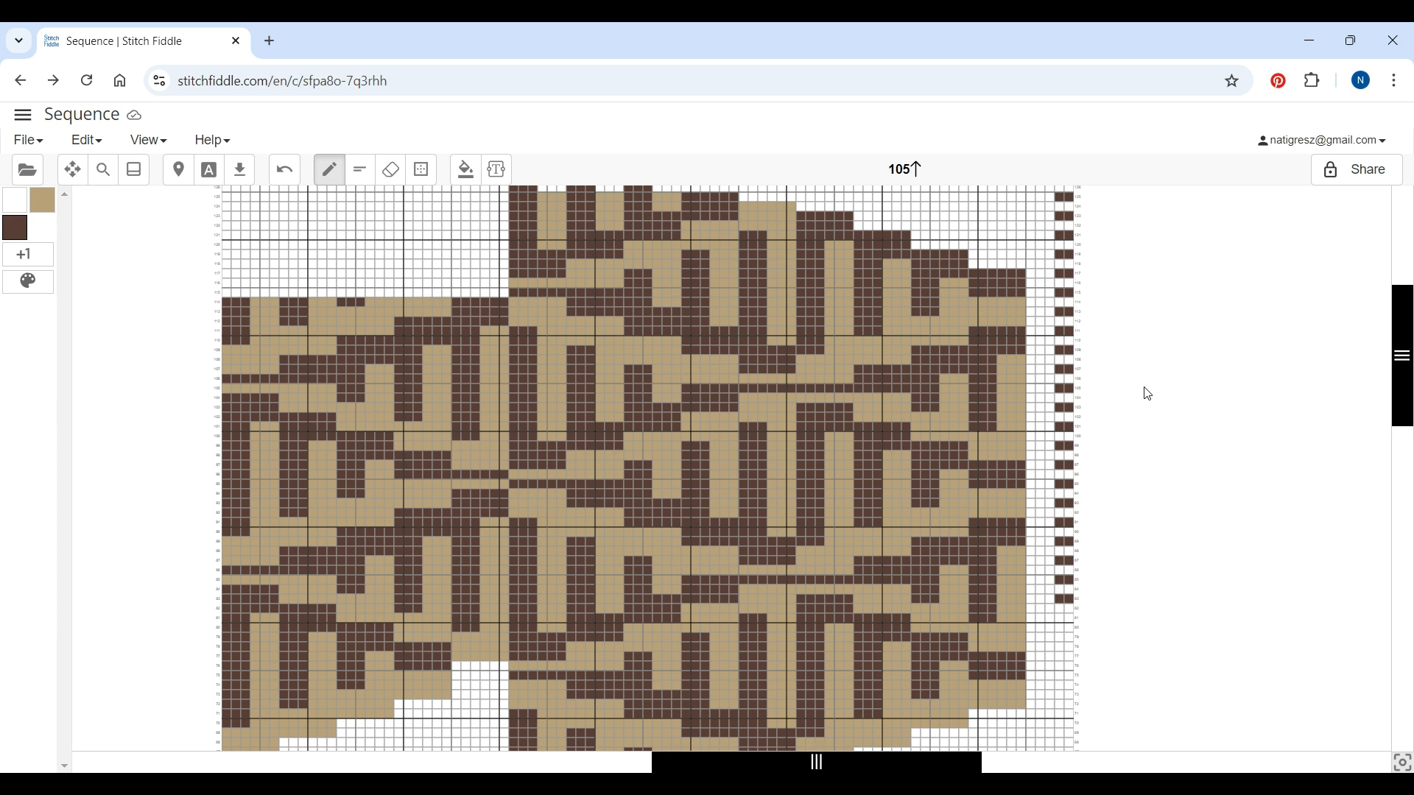
click(1081, 393)
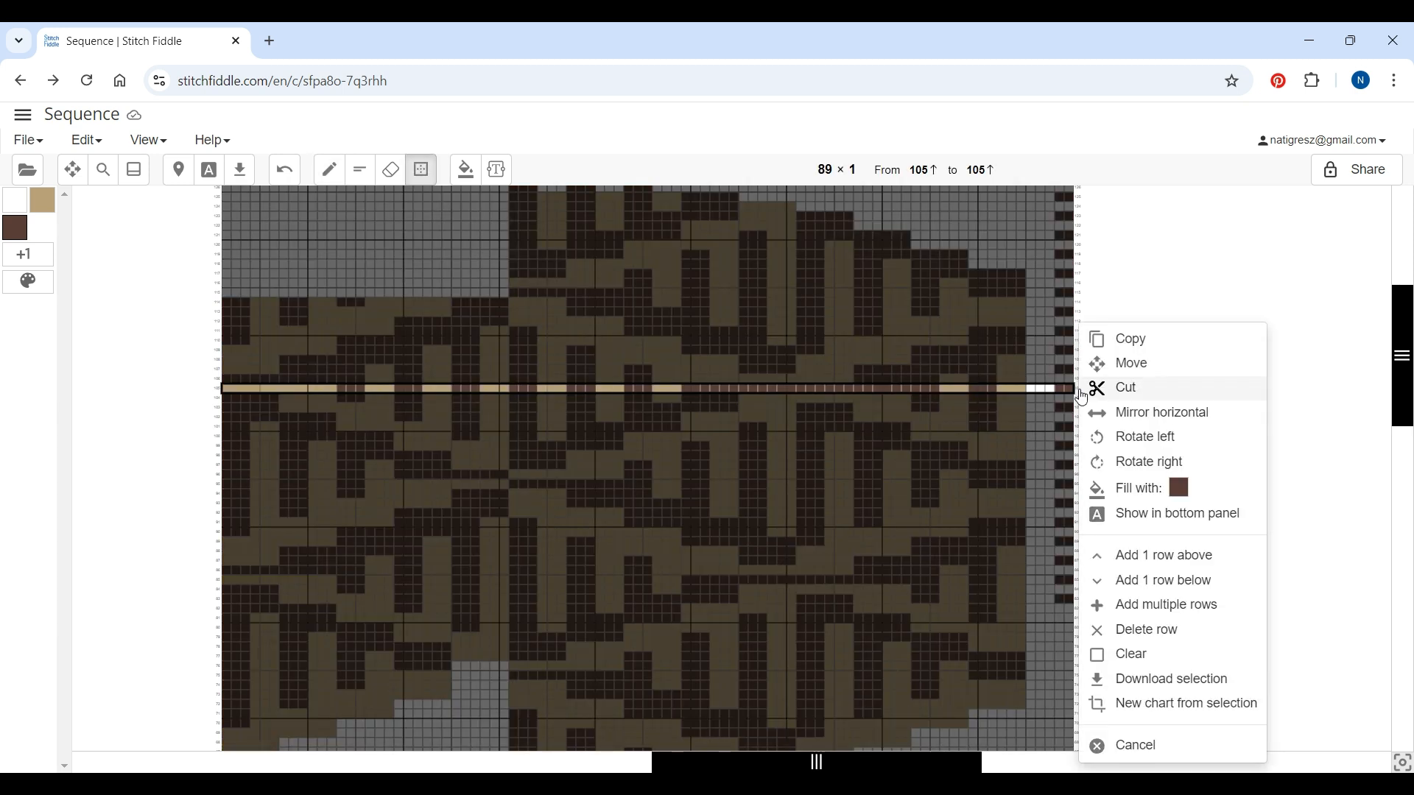
click(1173, 749)
scroll(1156, 443, down, 3)
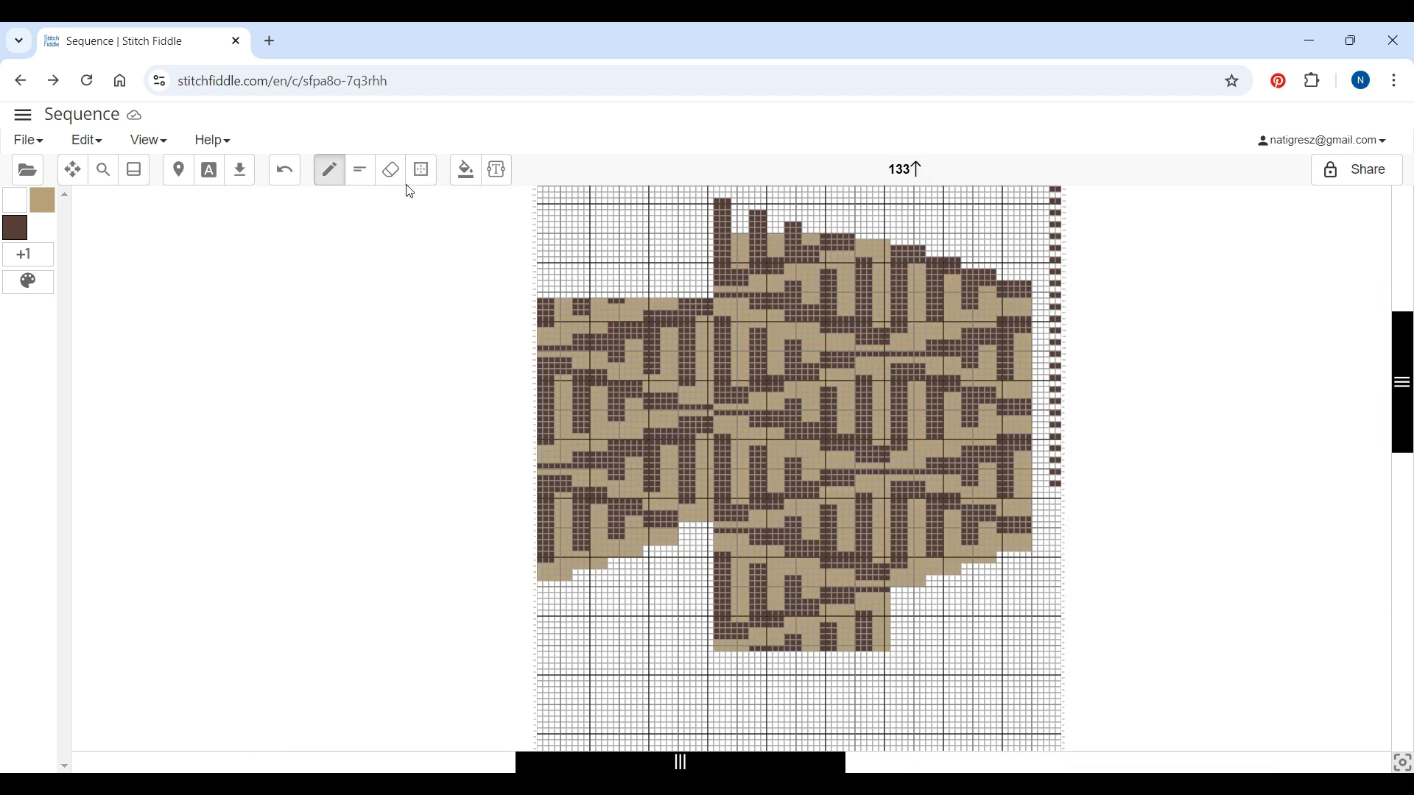
Cut the 30 × 49 left section of the pattern and paste it one row lower
click(422, 172)
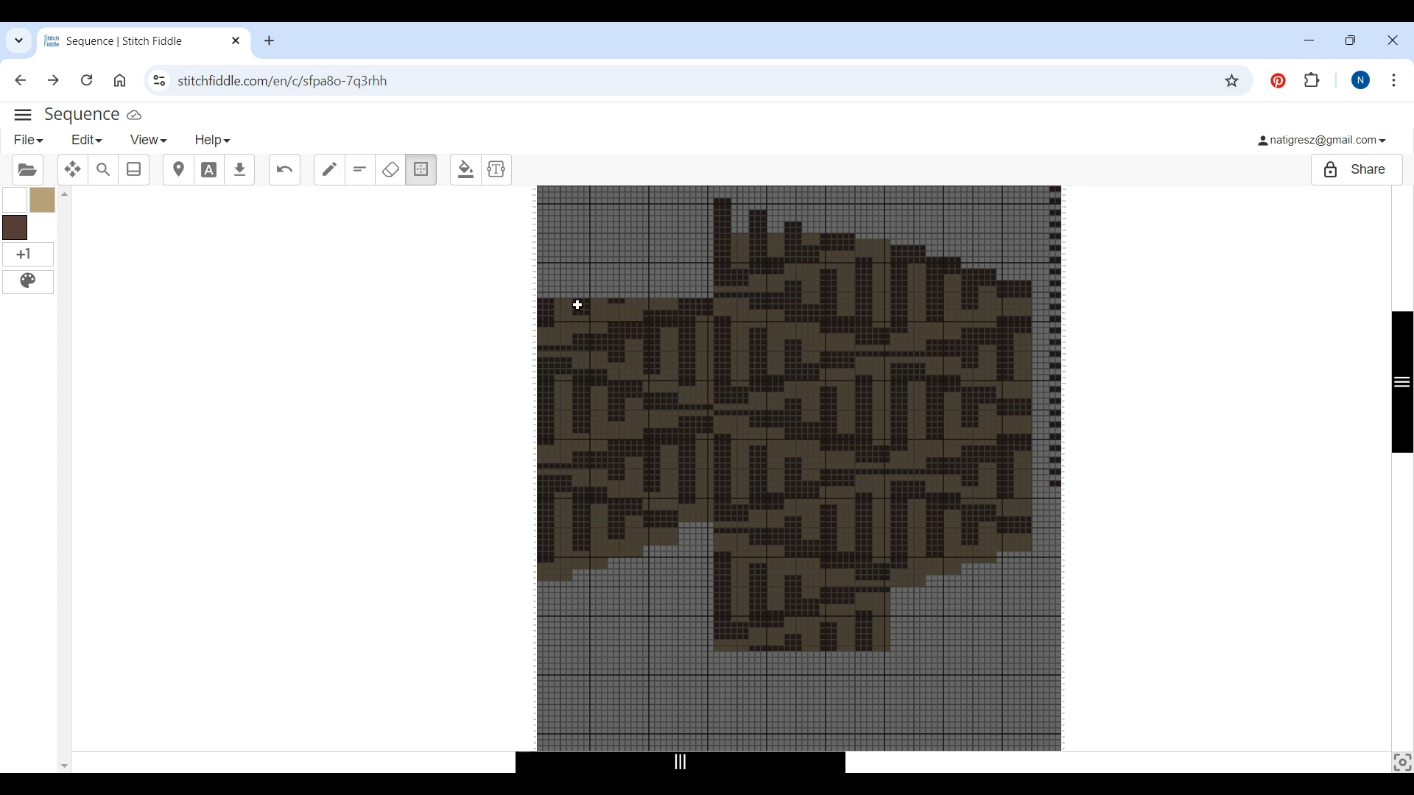
drag(542, 301, 713, 589)
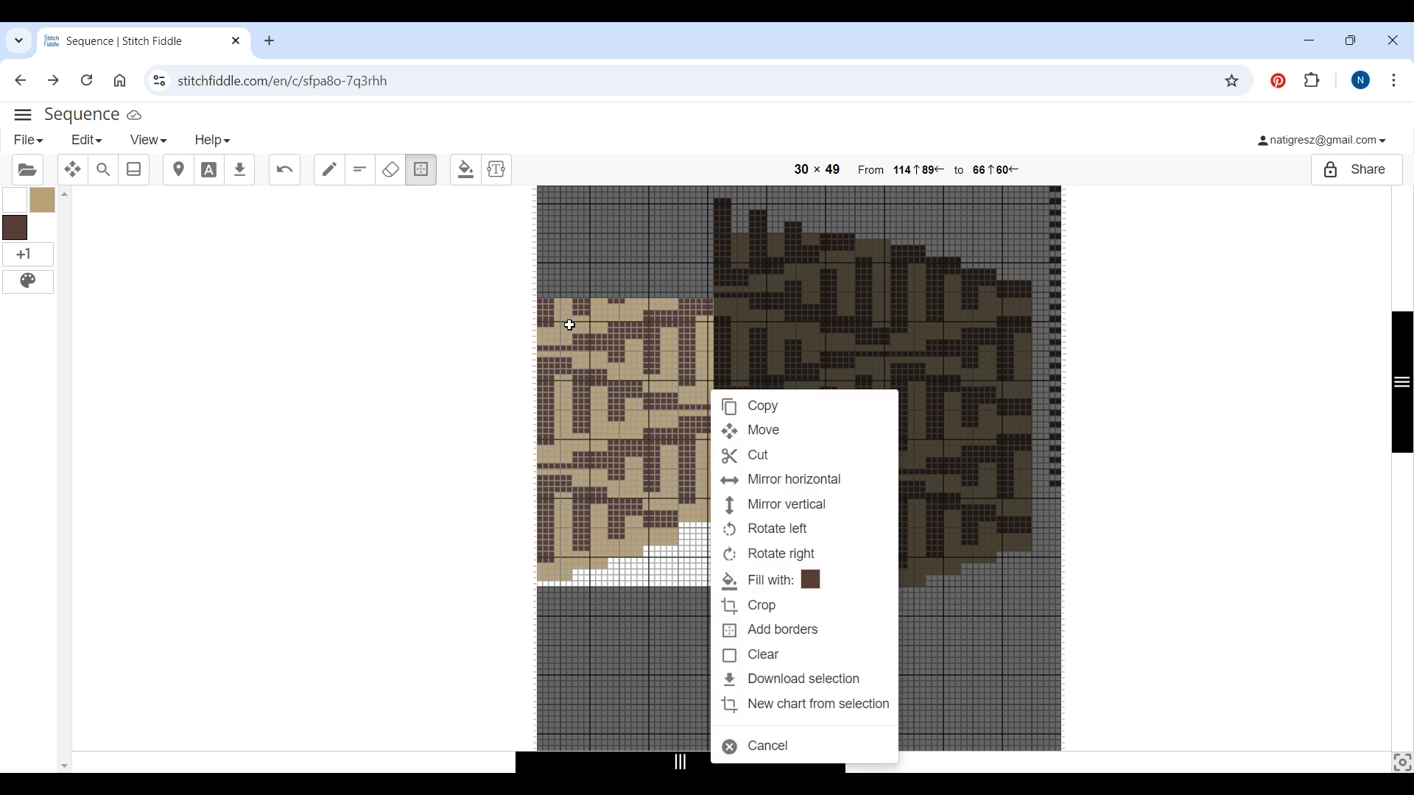
click(743, 462)
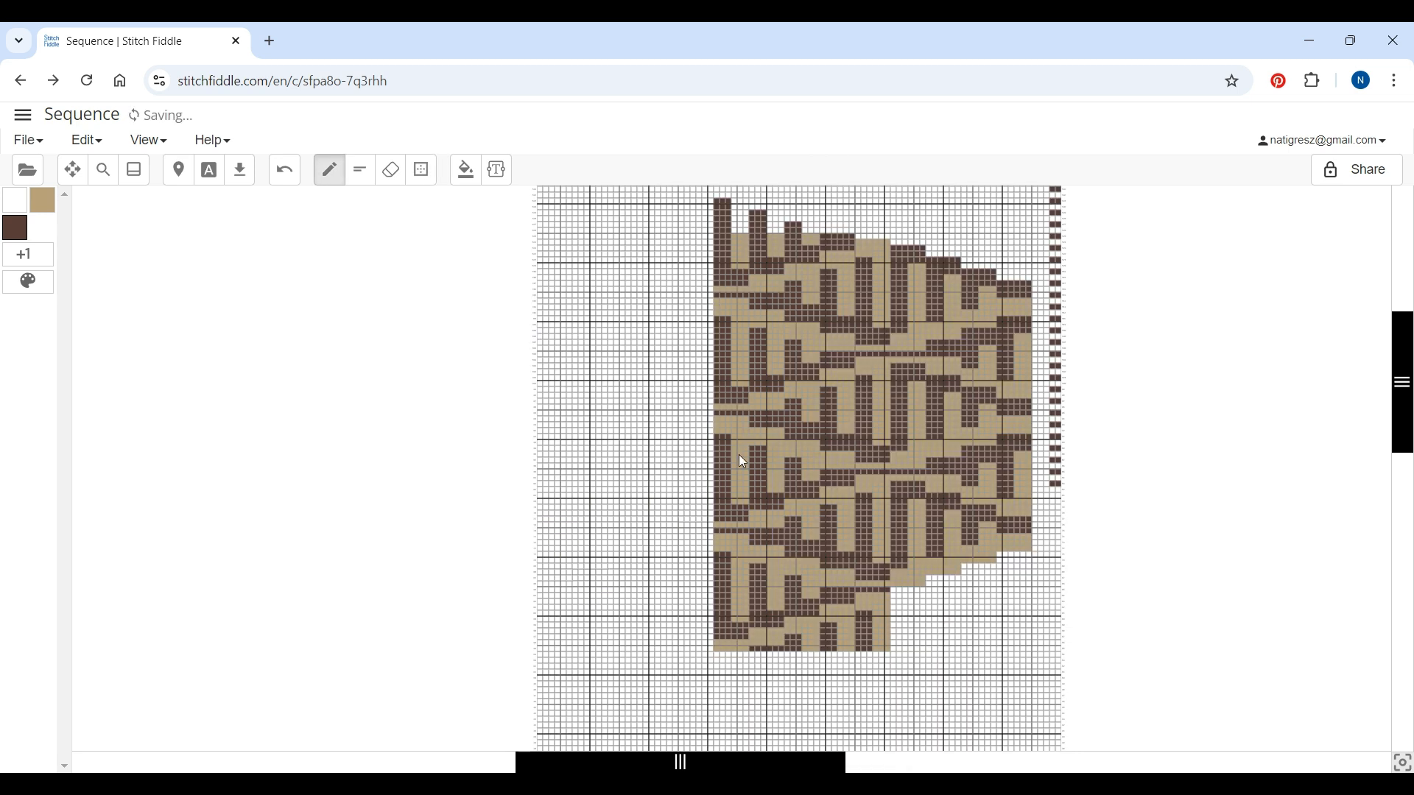
right_click(543, 314)
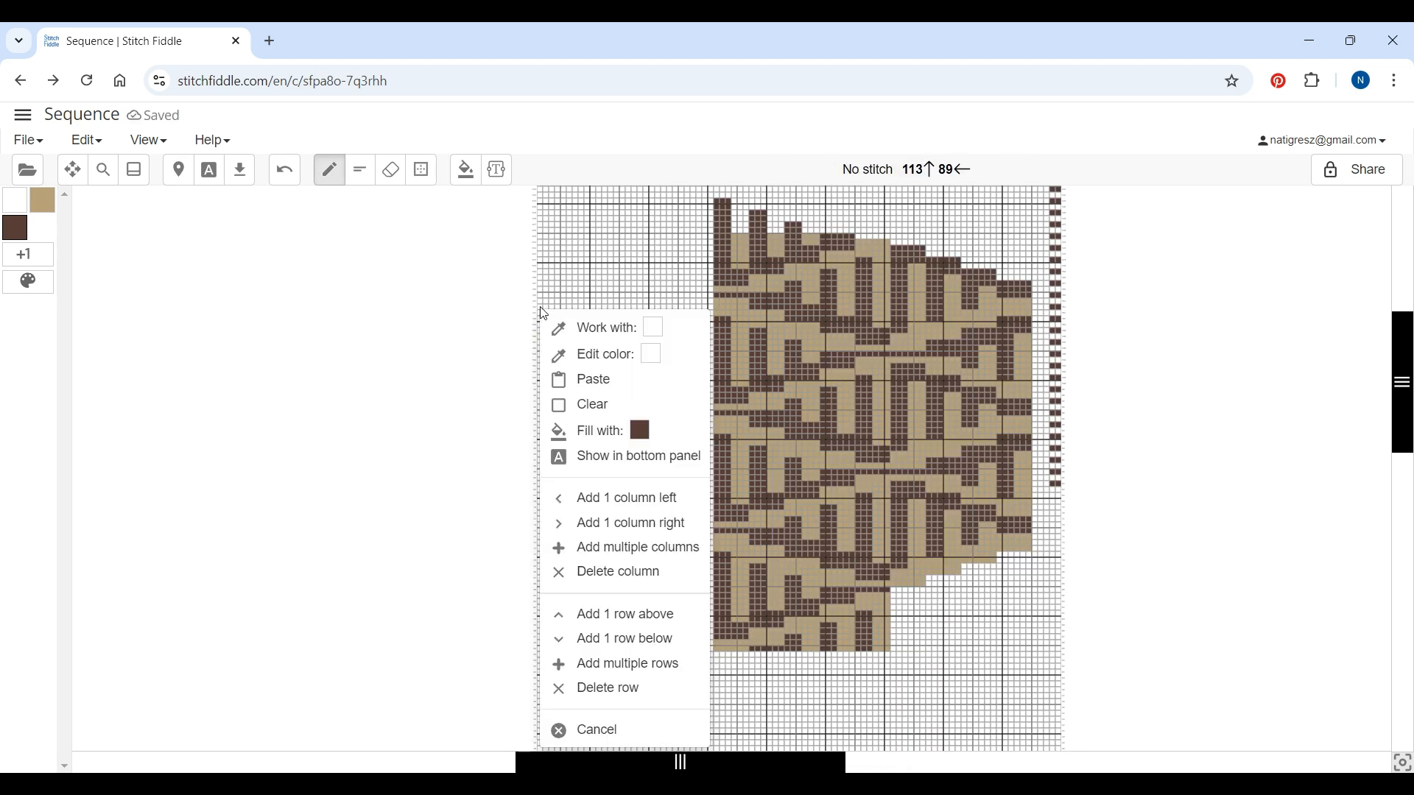
click(590, 381)
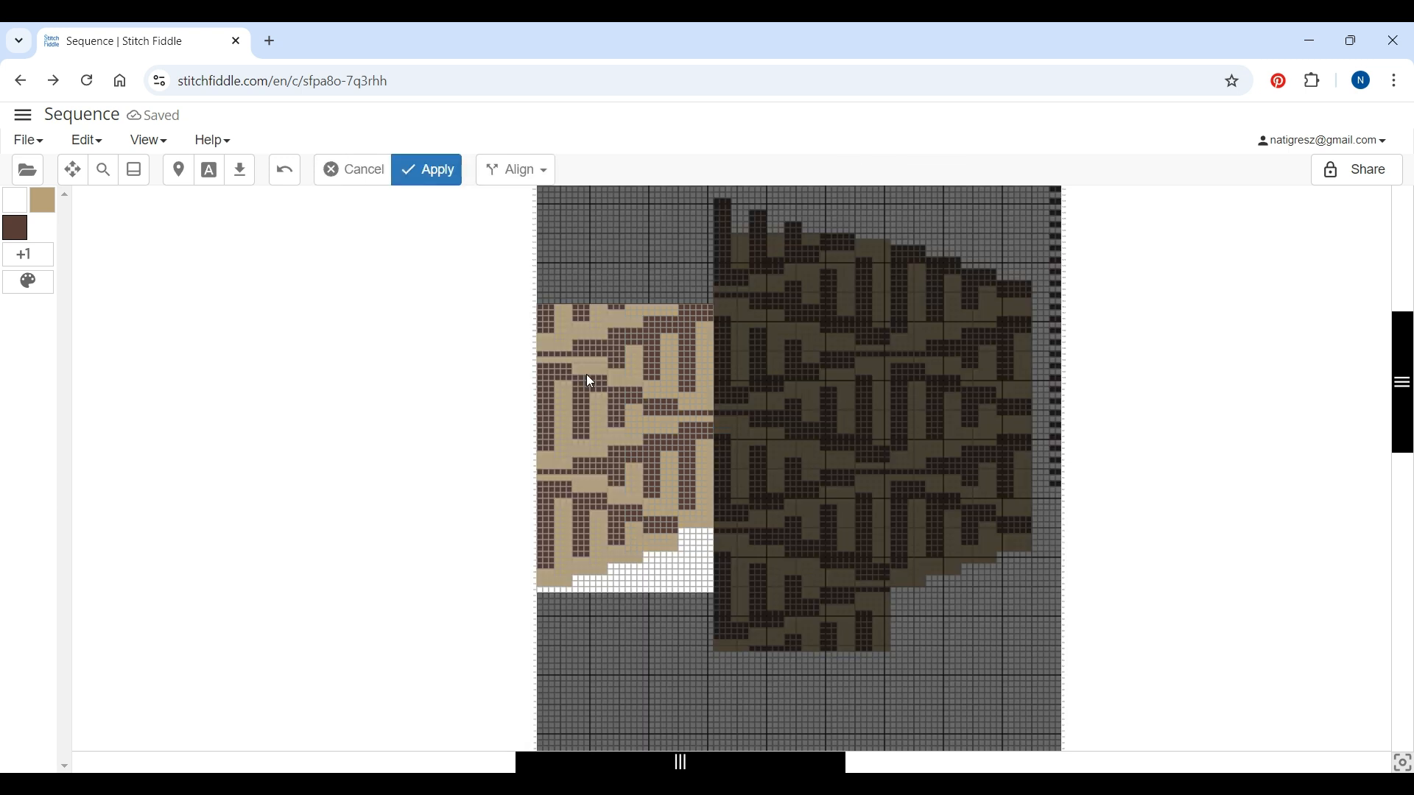
click(442, 169)
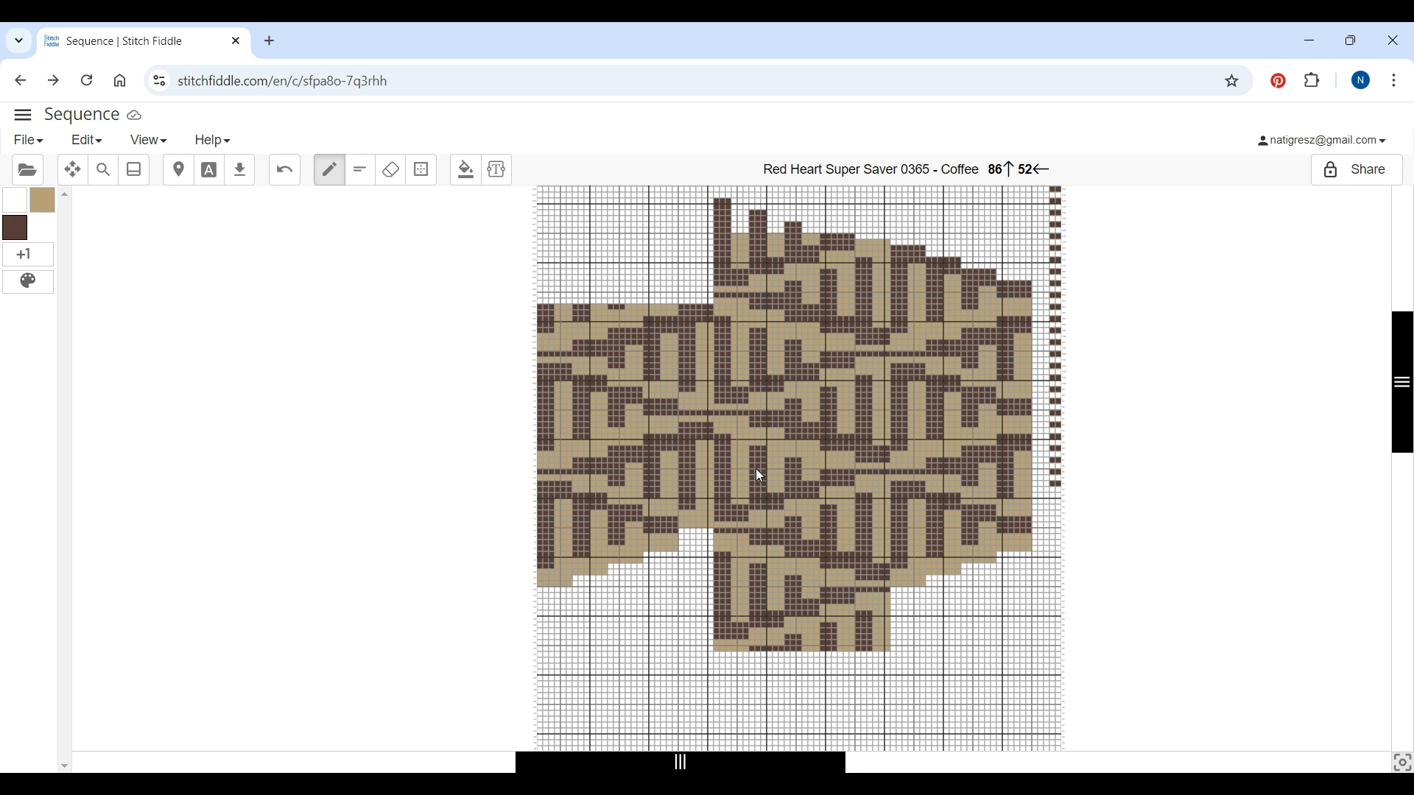
Create a copy of the chart in the Mosaic folder
click(28, 143)
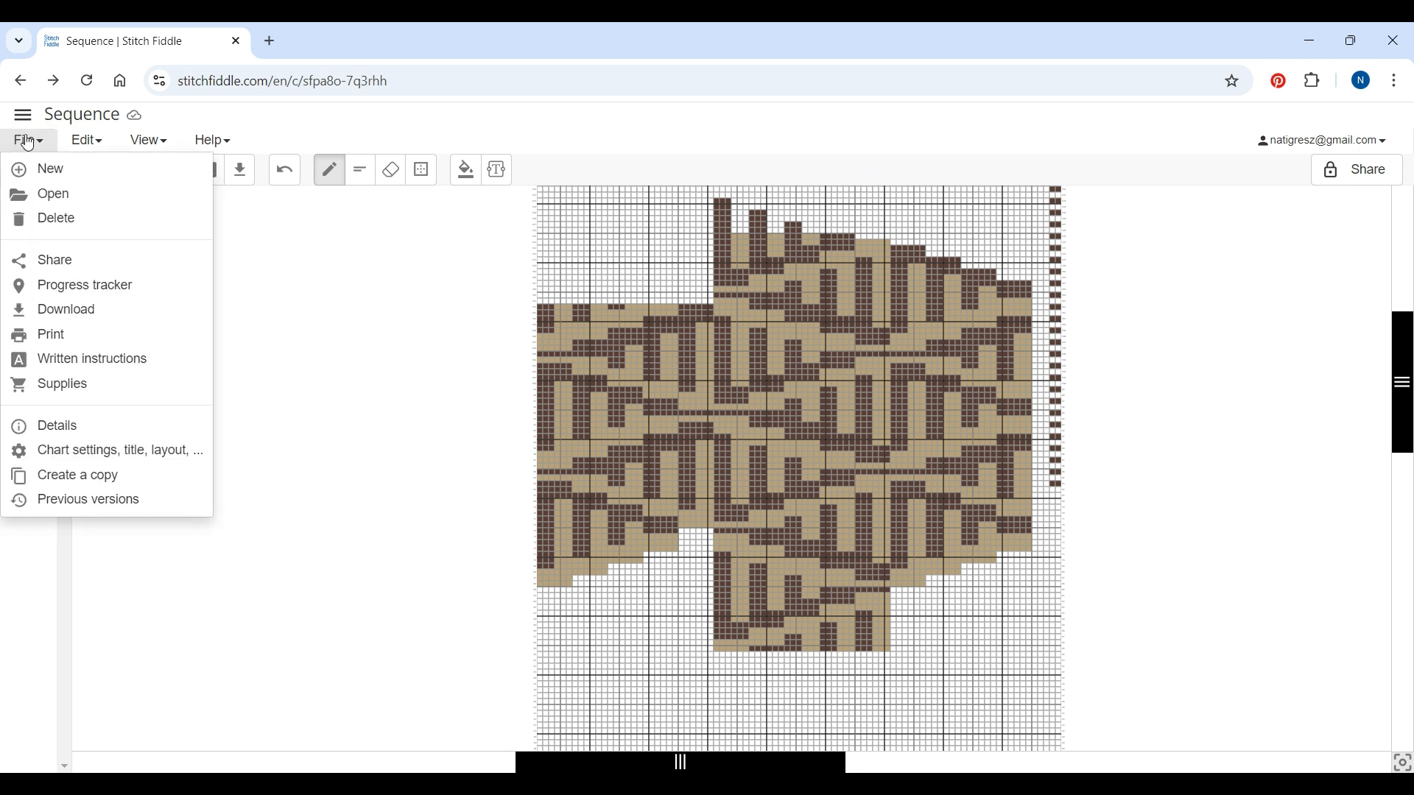
click(72, 480)
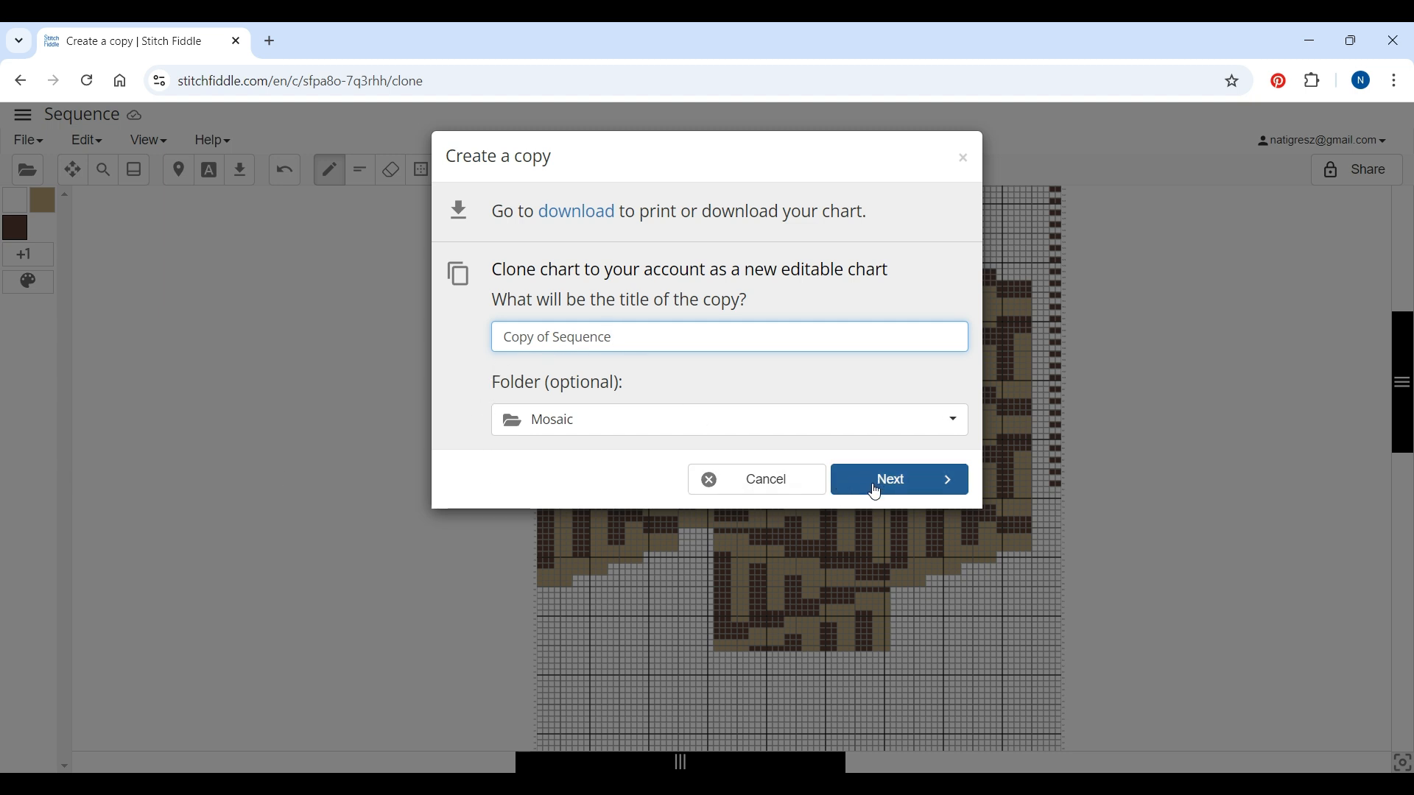
click(935, 479)
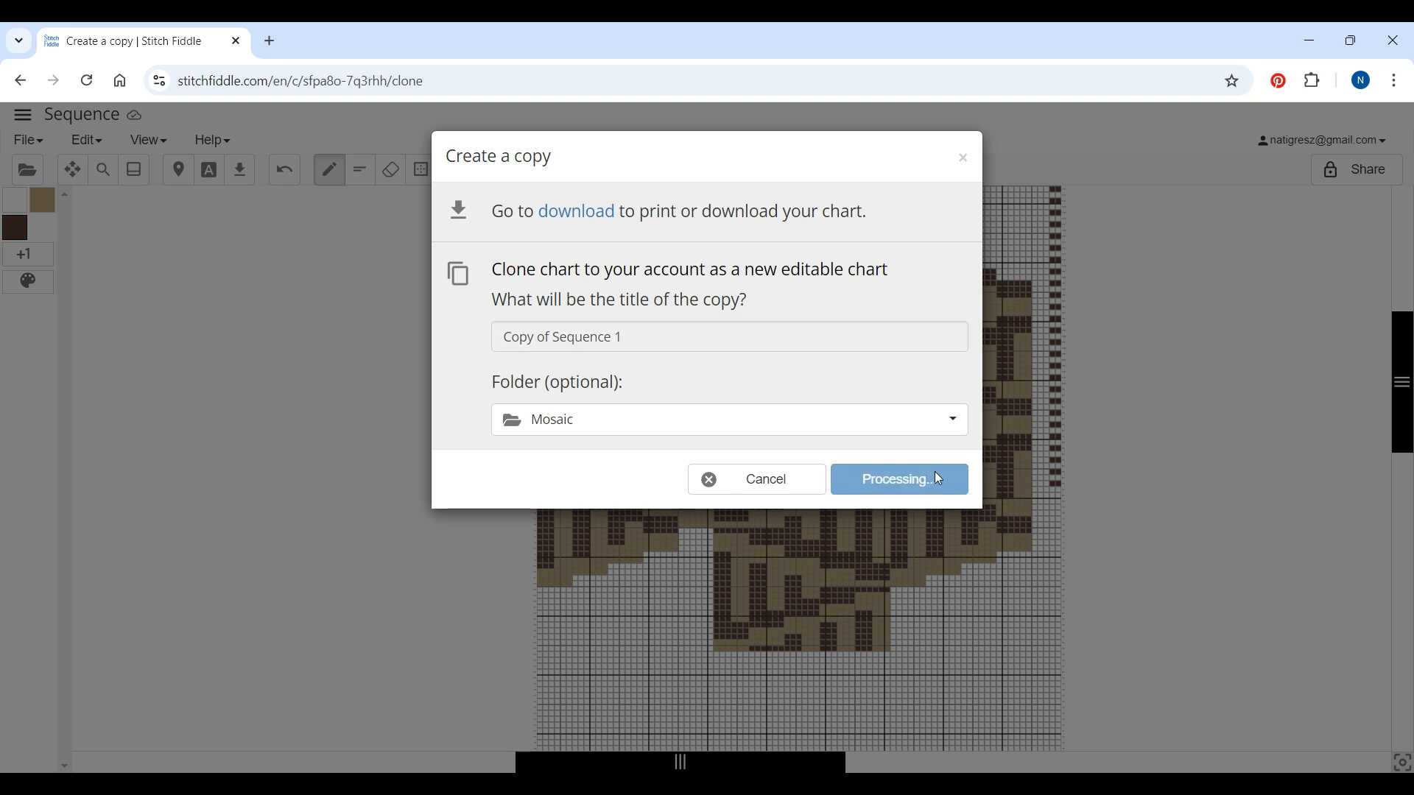
click(894, 365)
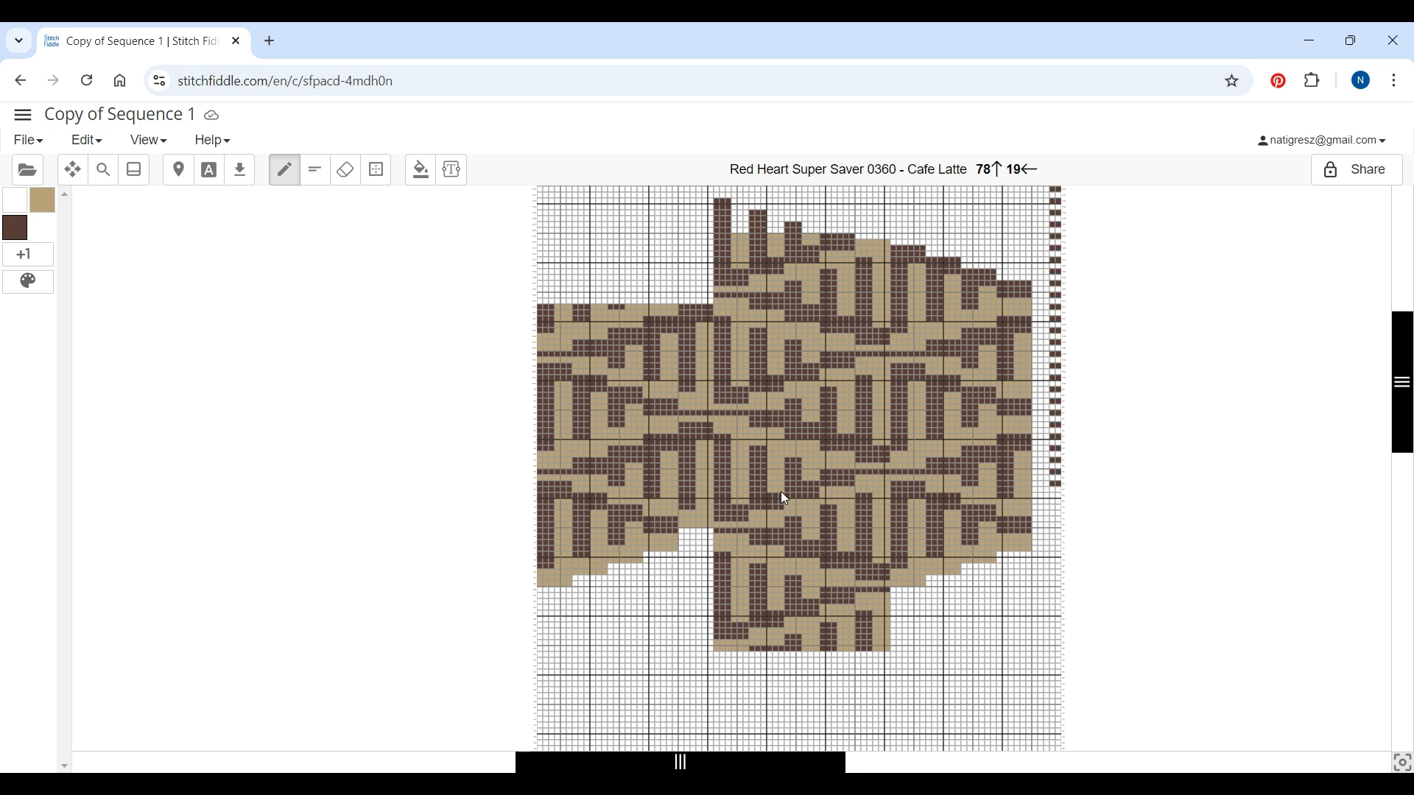
Add Red Heart Super Saver 0365 Coffee as a yarn colour with the triangle symbol
click(104, 171)
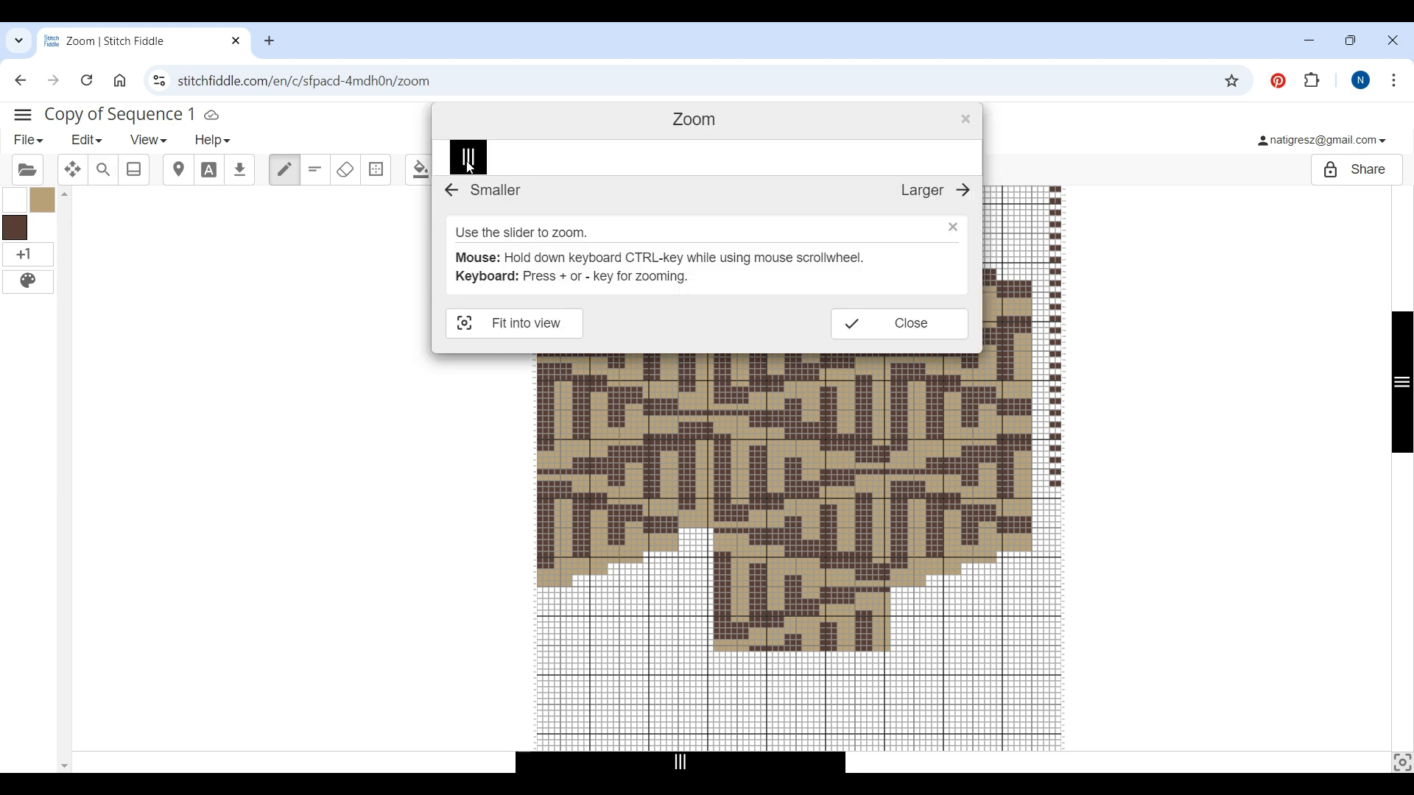
drag(478, 166, 490, 159)
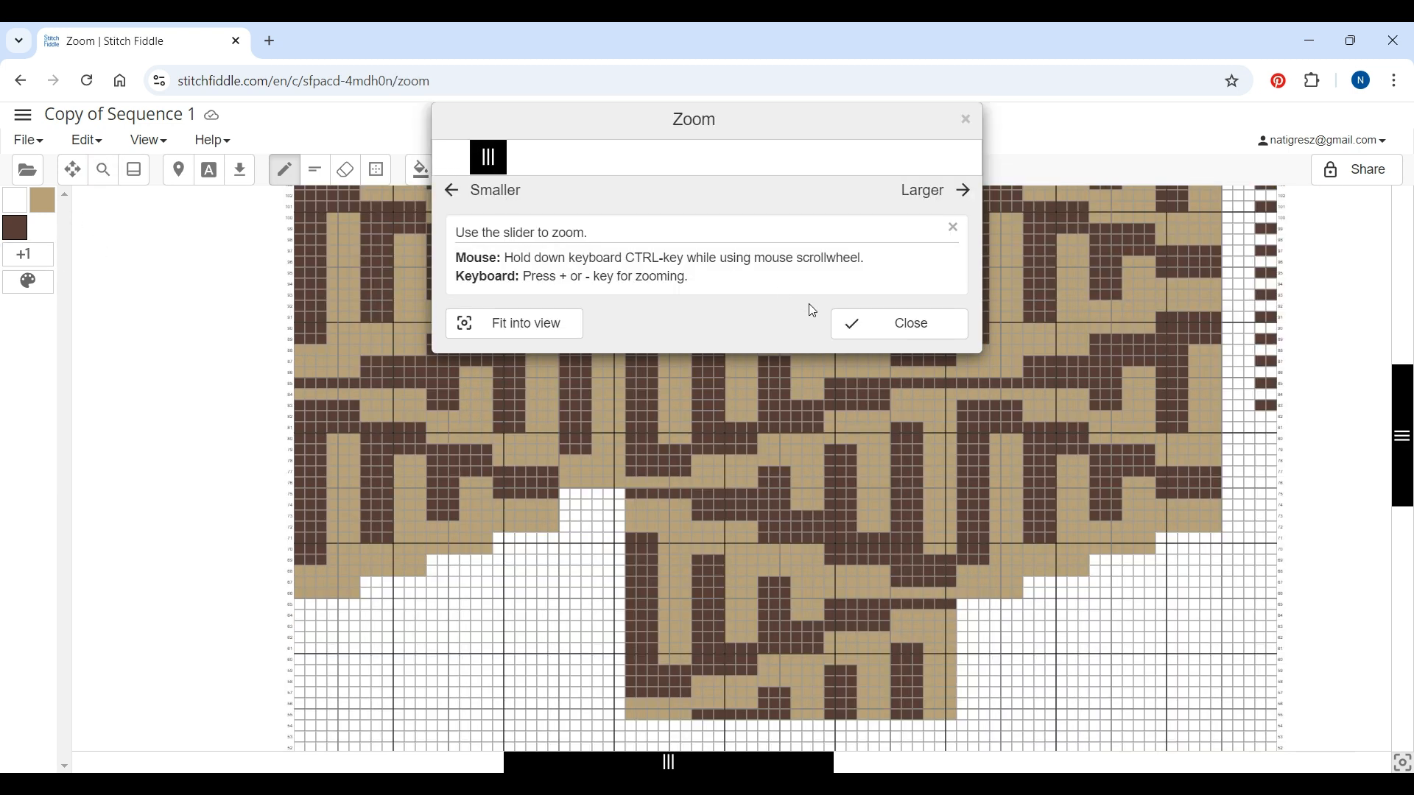
click(873, 324)
scroll(785, 422, up, 5)
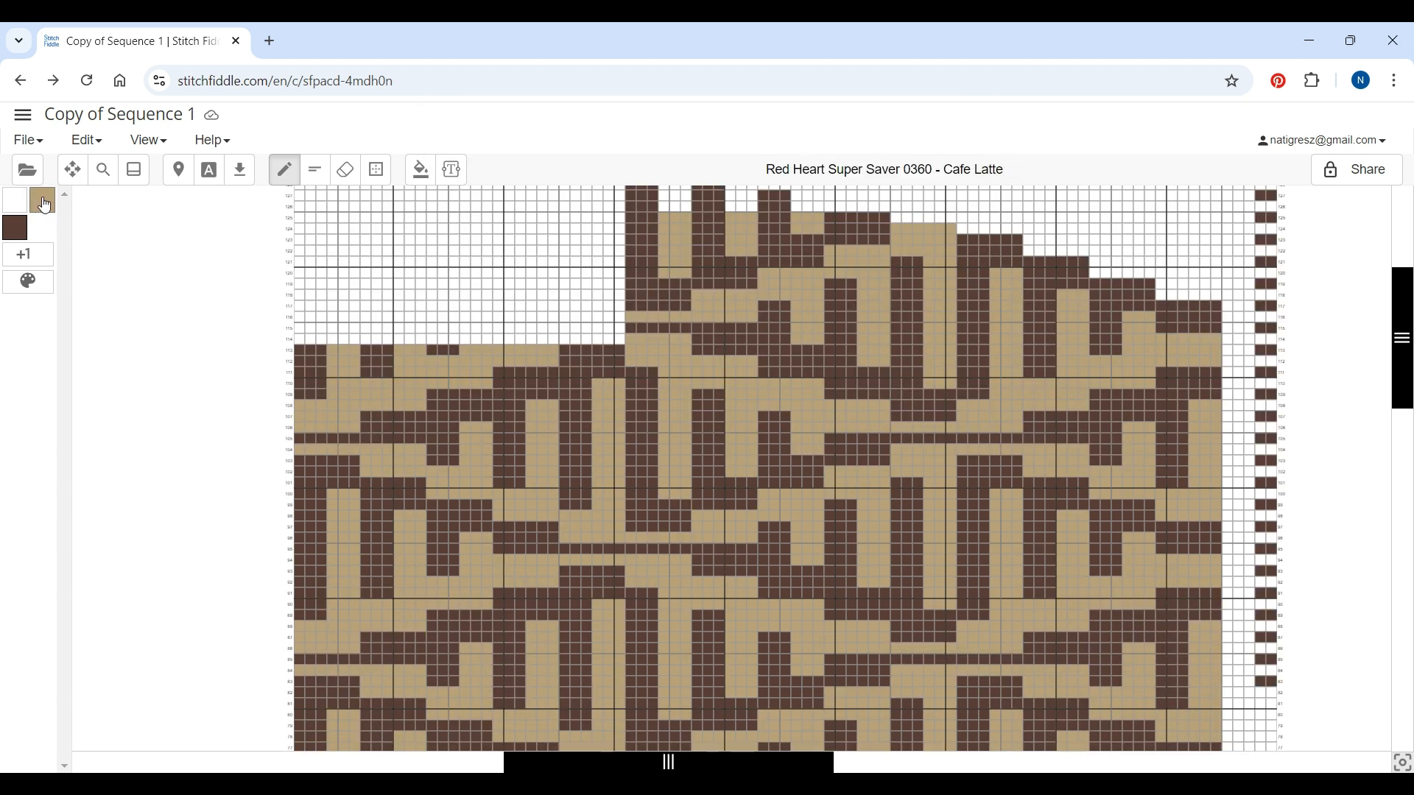
click(33, 258)
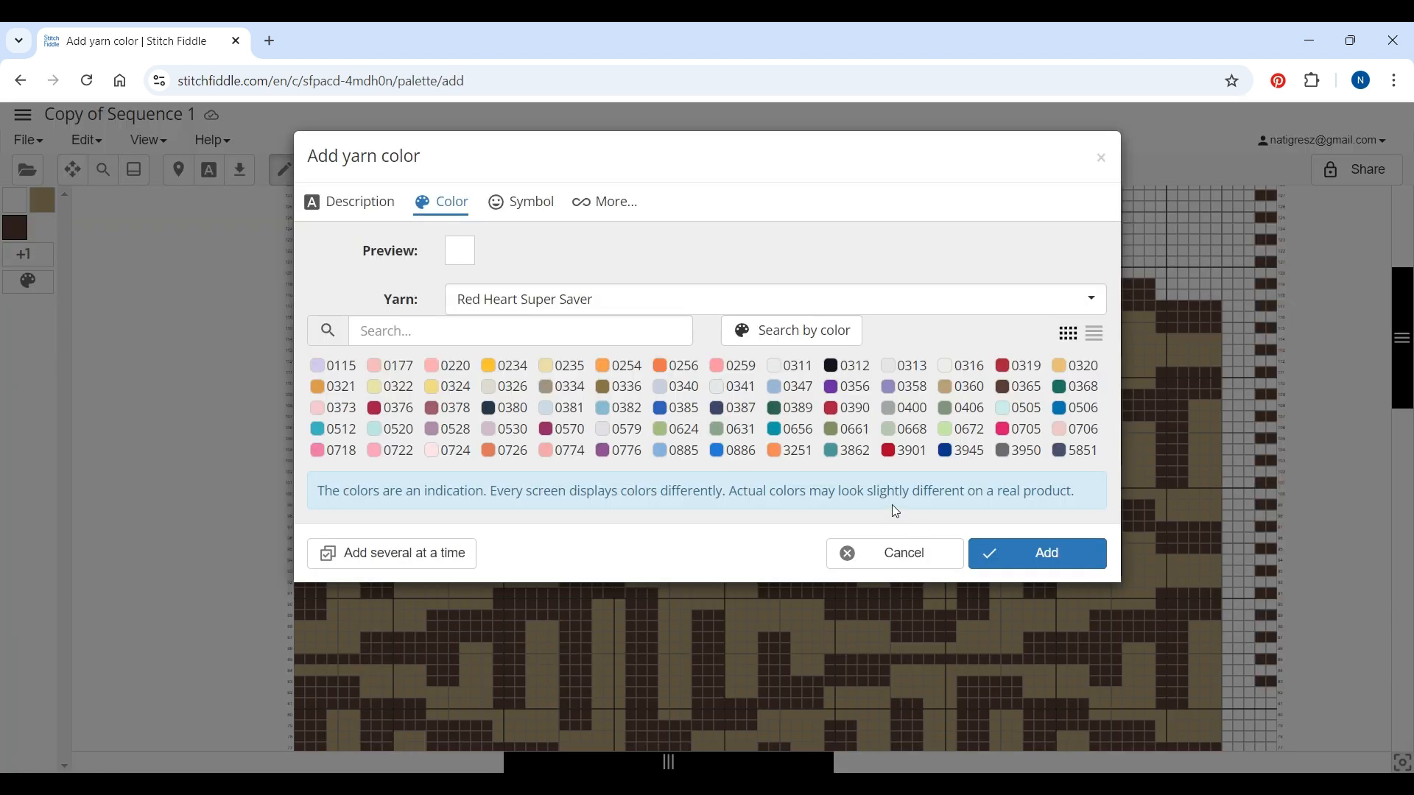
click(1020, 388)
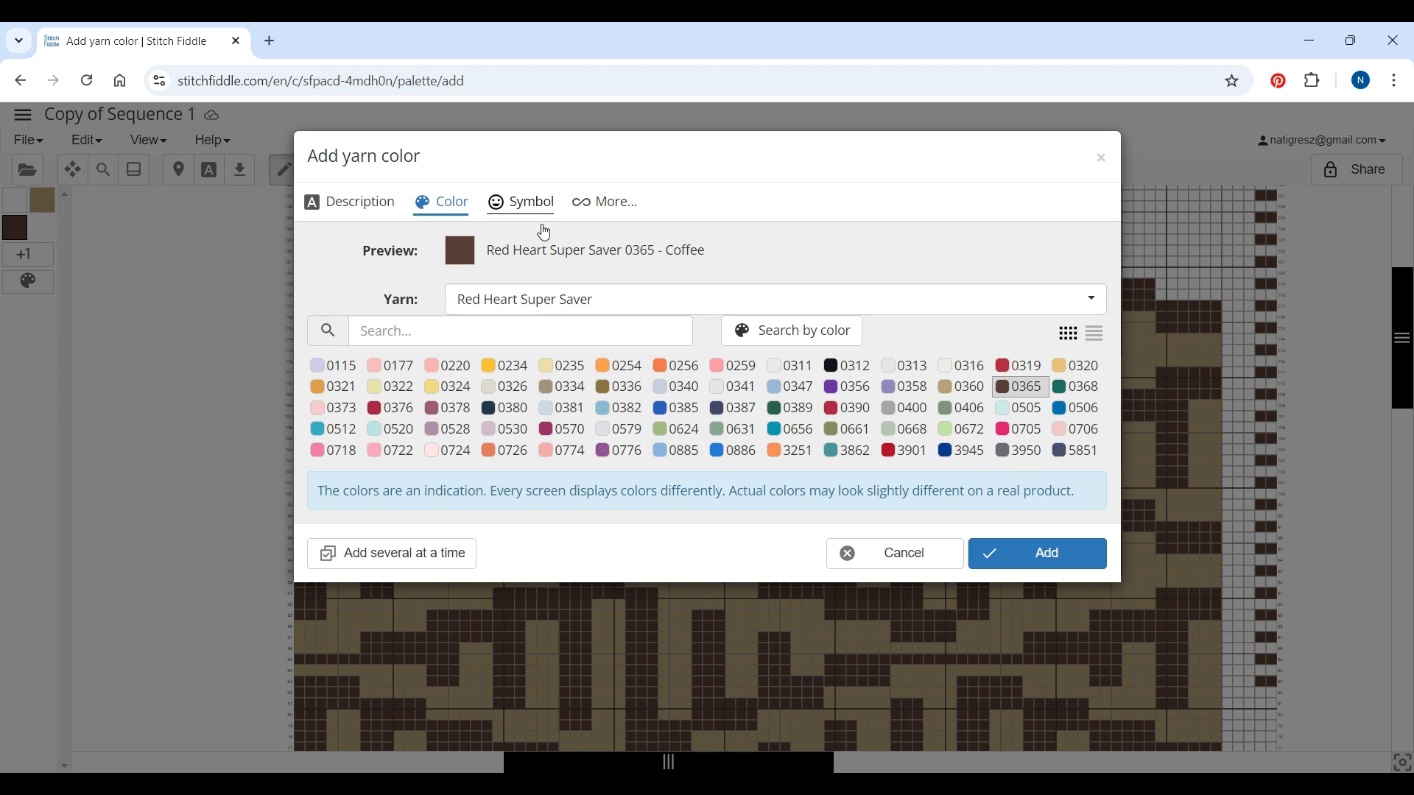
click(528, 204)
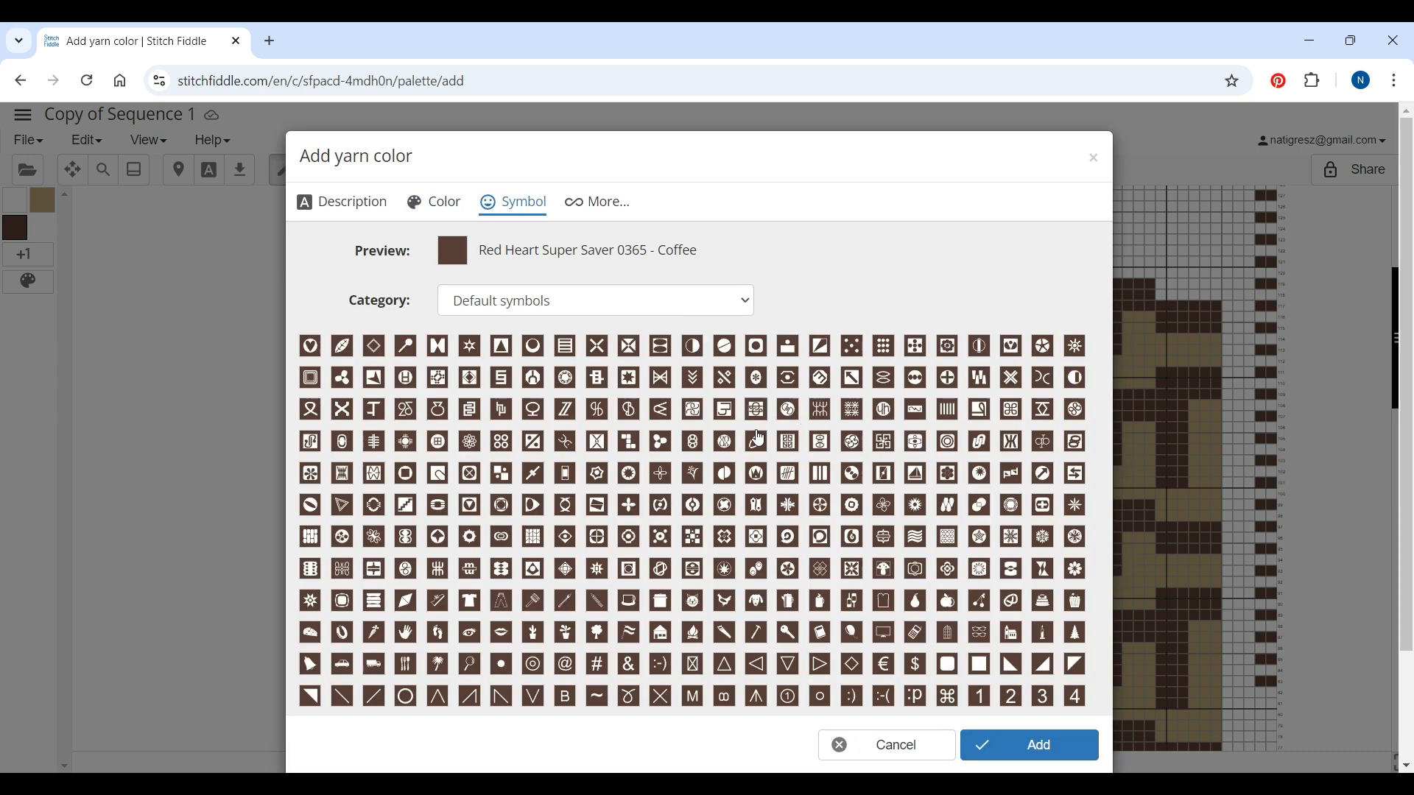
click(791, 668)
click(1034, 751)
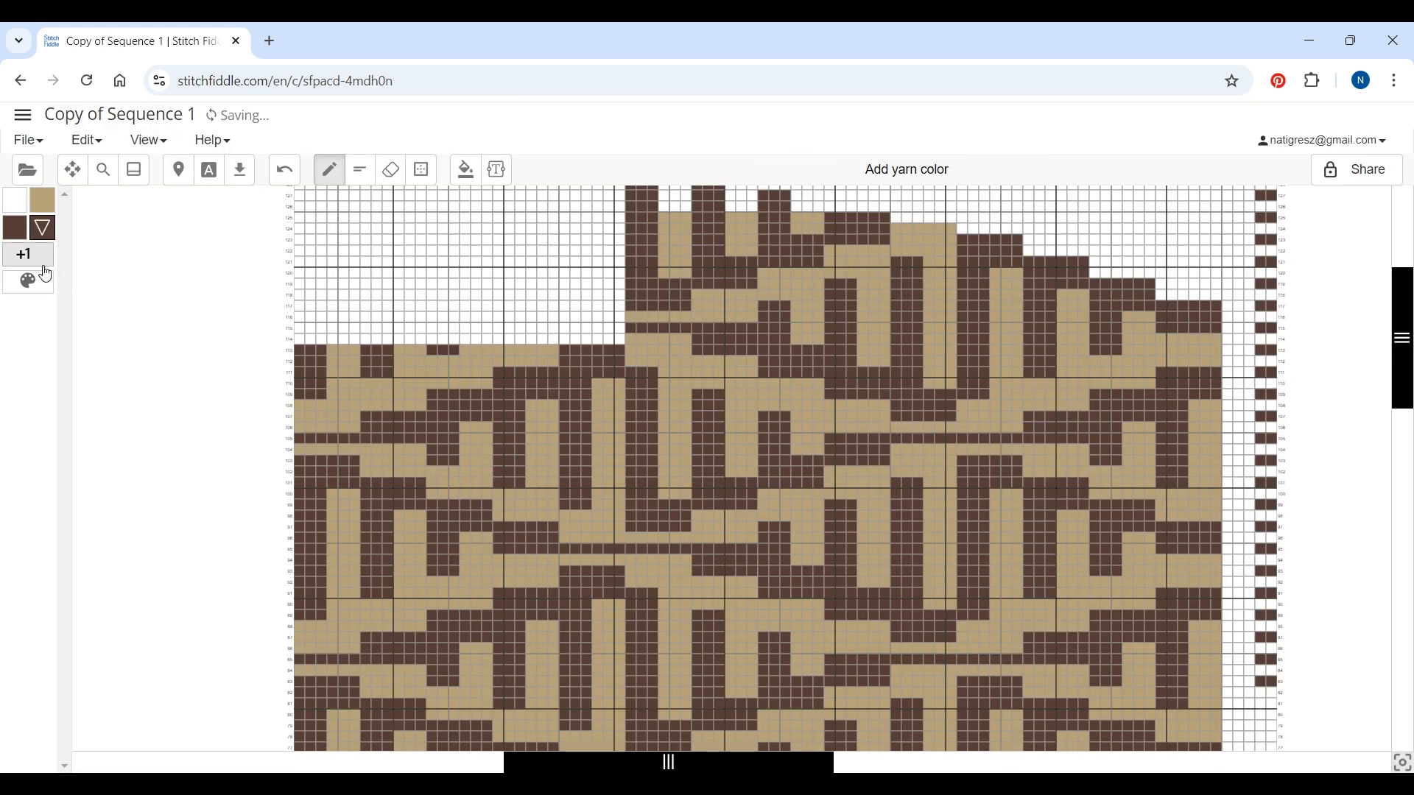
Add Red Heart Super Saver 0365 Coffee again as a yarn colour with the tilde symbol
click(28, 255)
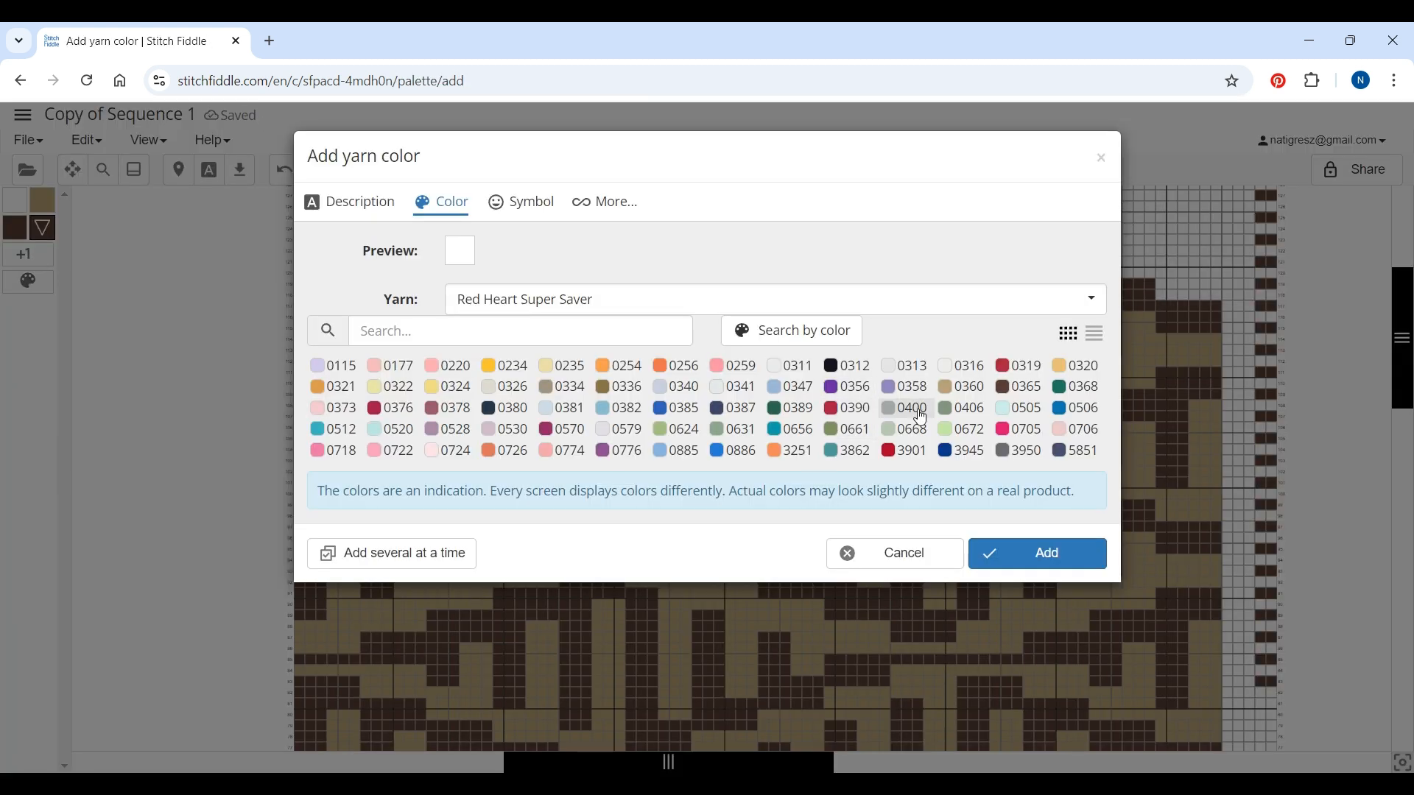
click(1020, 387)
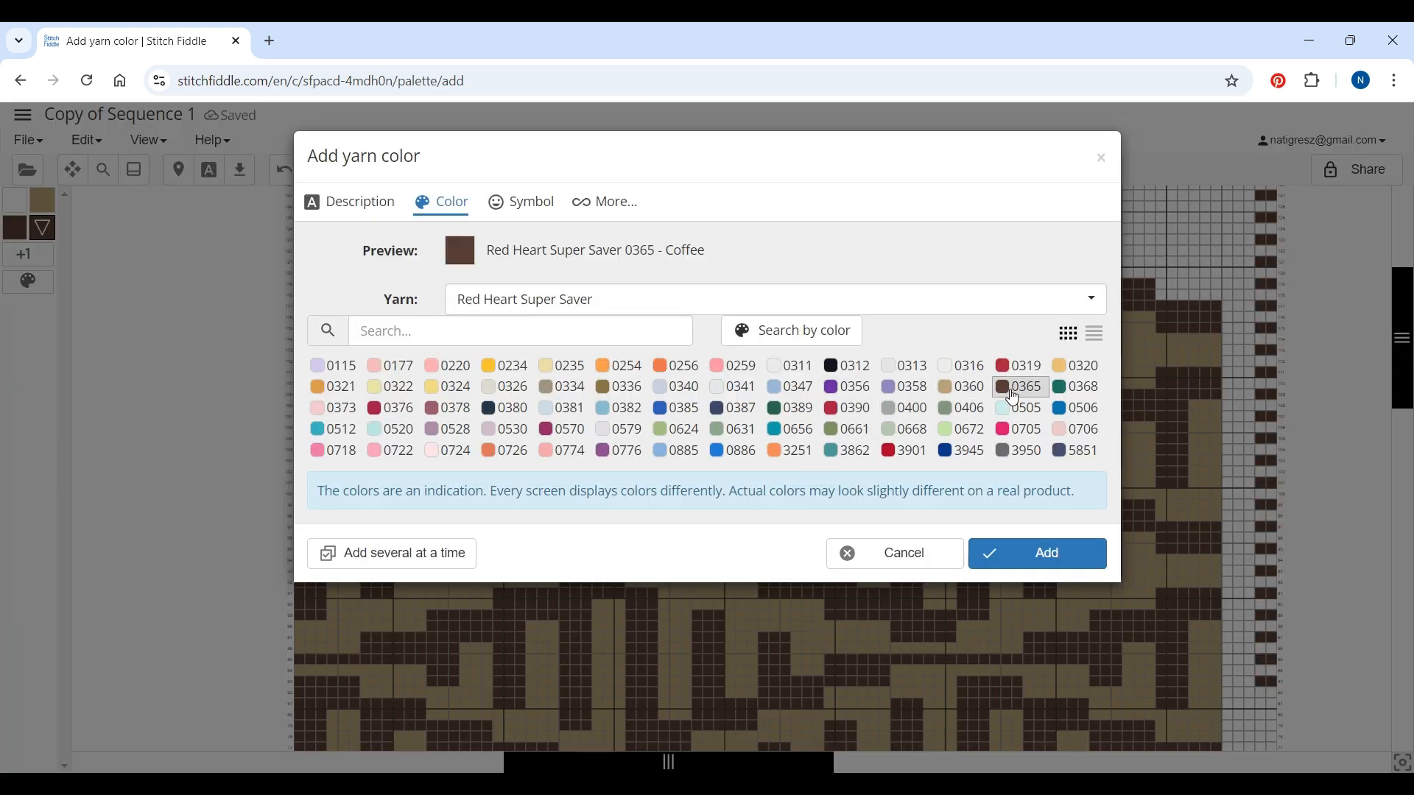
click(520, 215)
click(598, 700)
click(1083, 756)
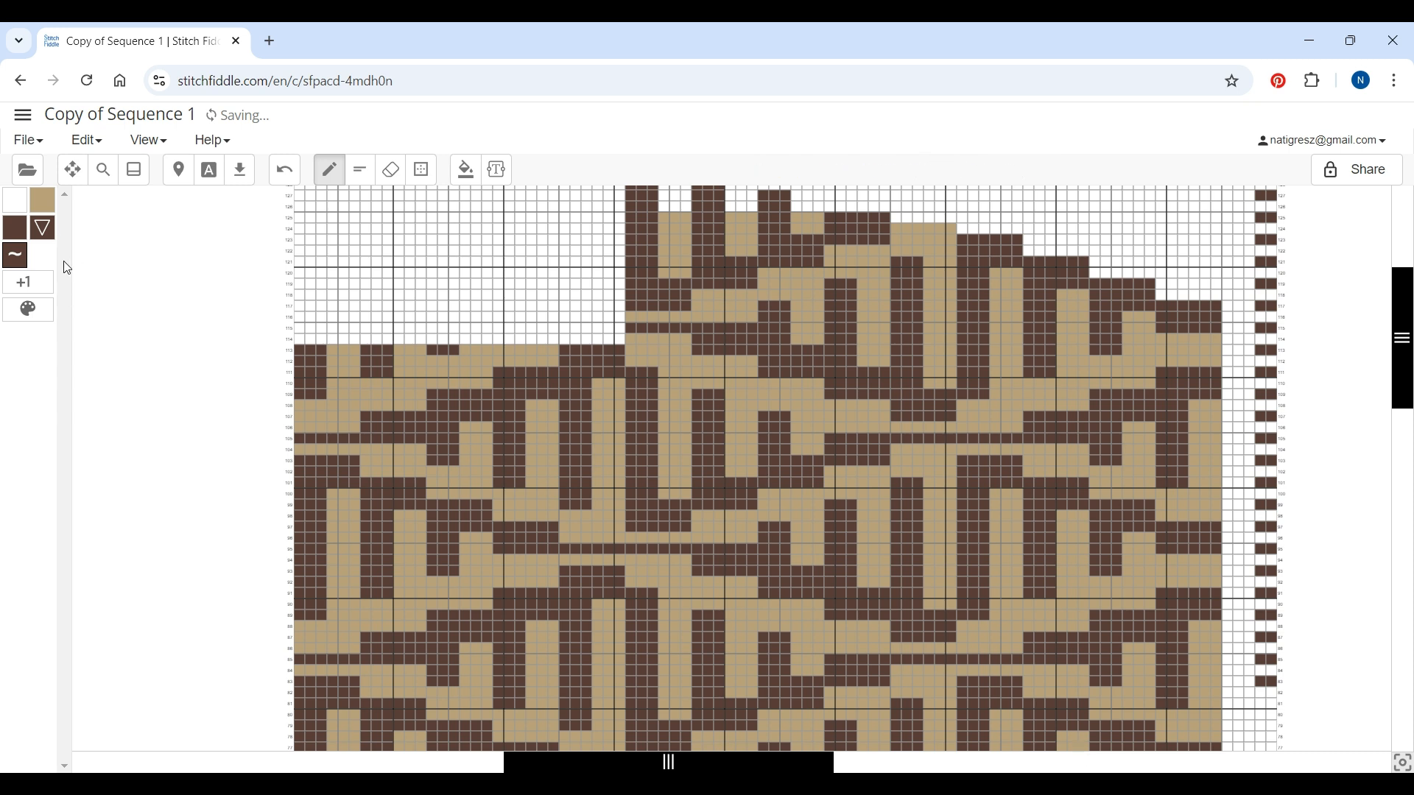
Add Red Heart Super Saver 0360 Cafe Latte as a yarn colour with the triangle symbol
click(31, 281)
click(958, 388)
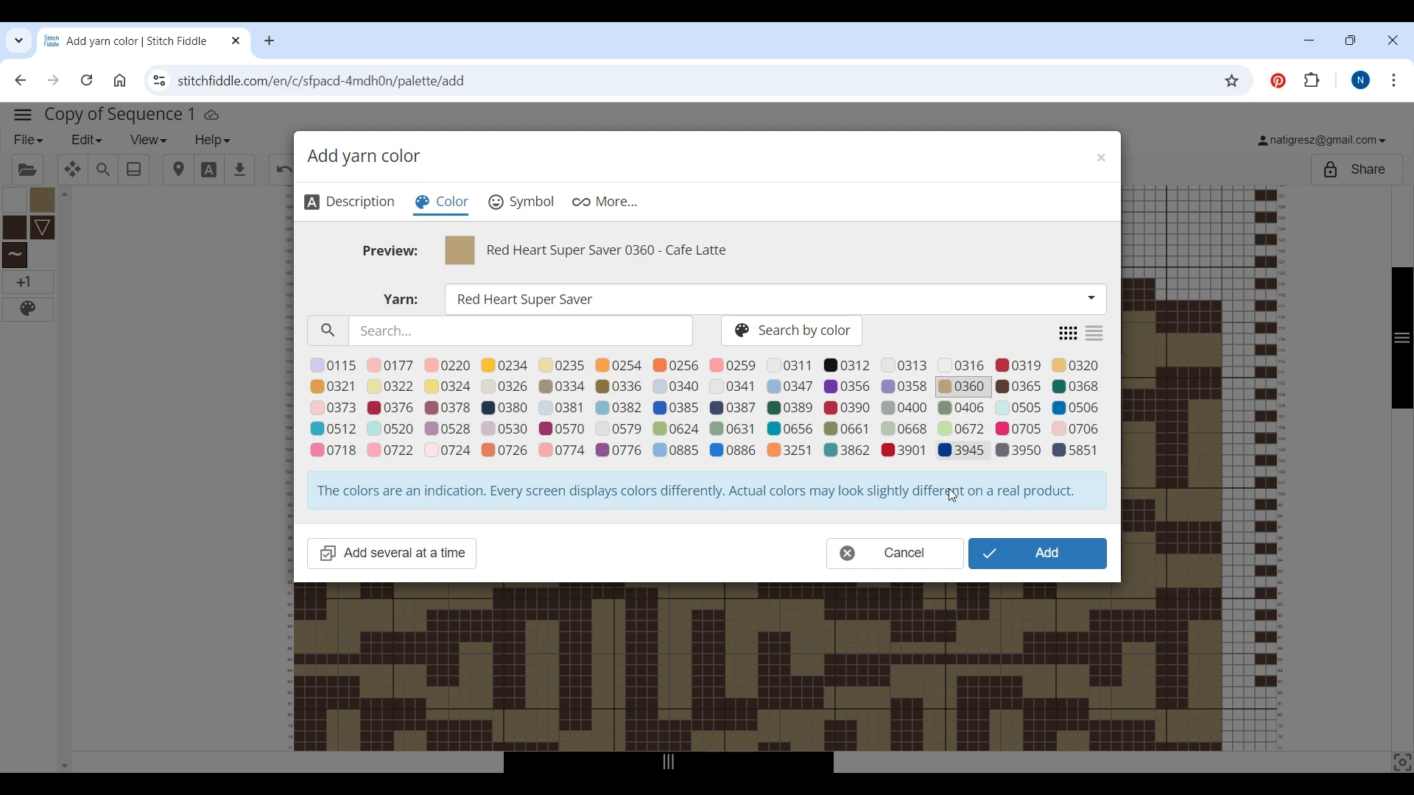
click(523, 204)
click(801, 668)
click(1020, 744)
Add Red Heart Super Saver 0360 Cafe Latte again as a yarn colour with the tilde symbol
click(51, 301)
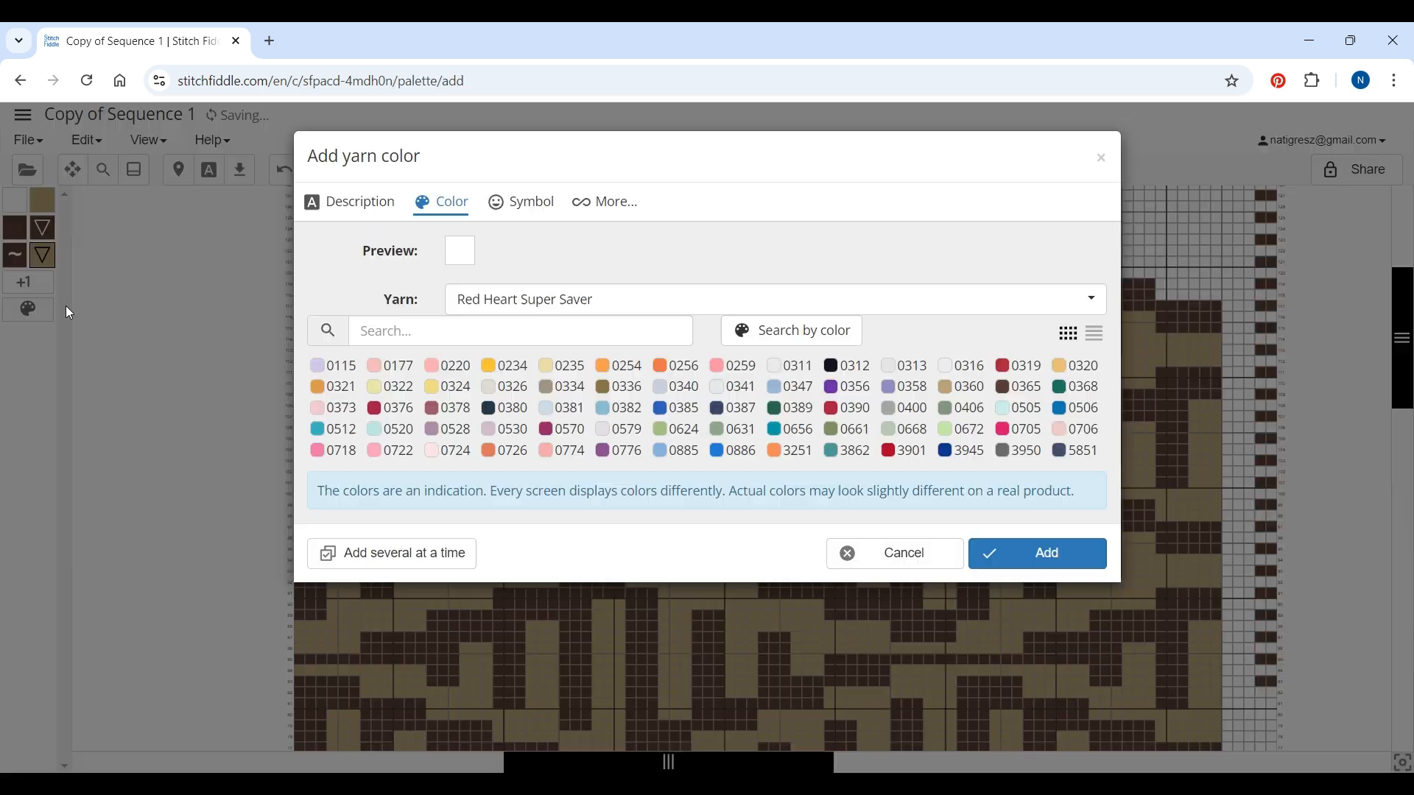
click(952, 388)
click(514, 204)
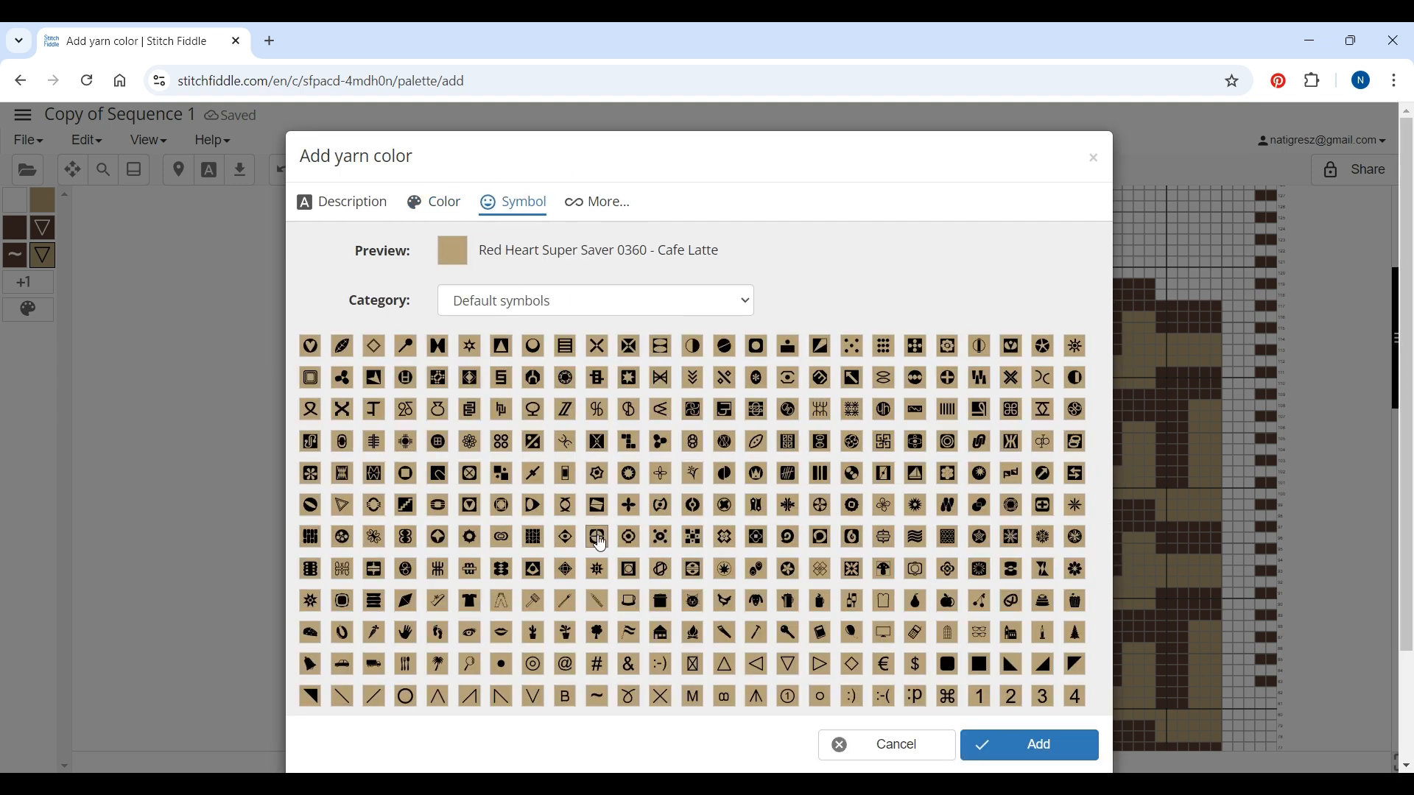
click(598, 697)
click(987, 745)
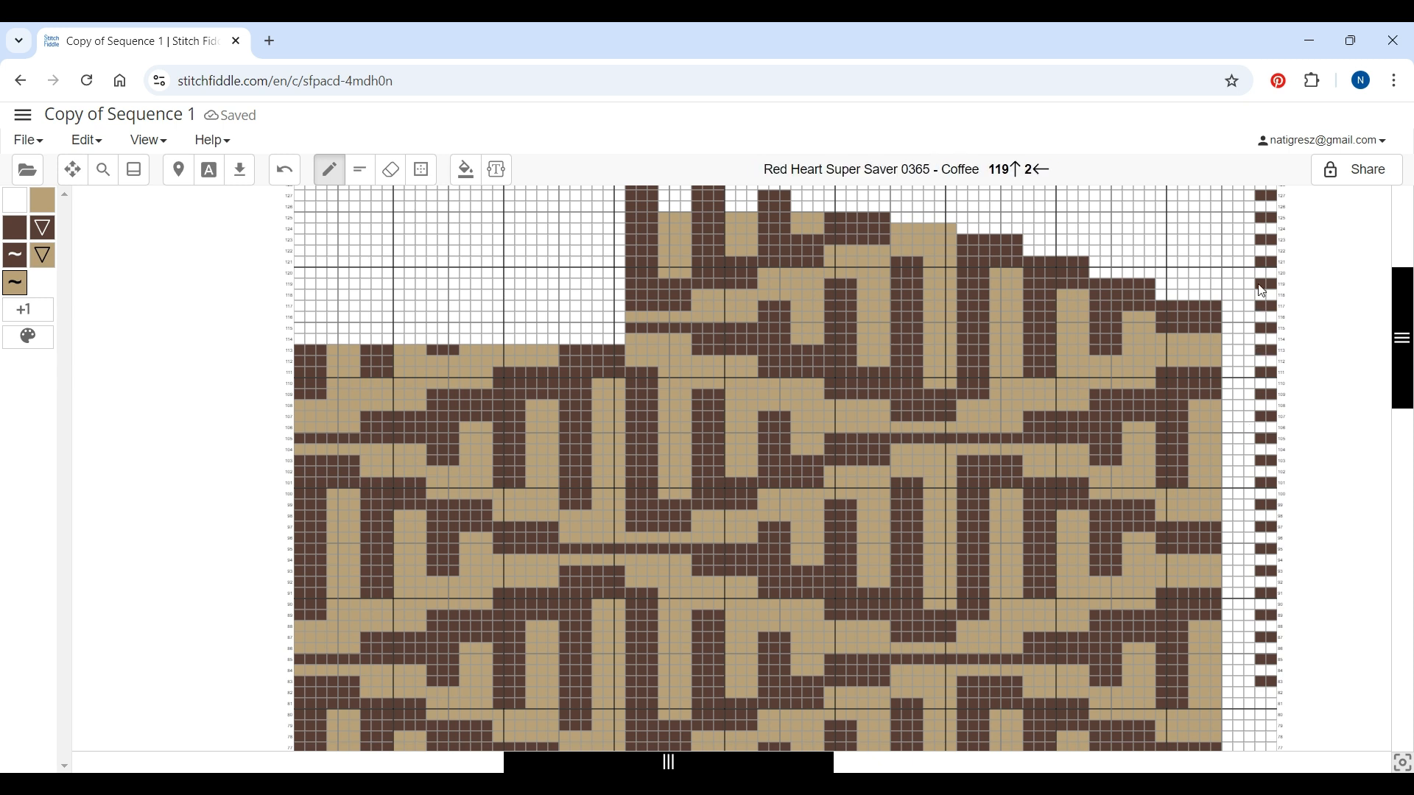
Mark the right-edge column with tildes and the Coffee stitches in the upper stepped rows with Coffee triangles
mouse_move(1262, 274)
mouse_down()
mouse_move(1262, 317)
mouse_move(1277, 368)
mouse_up()
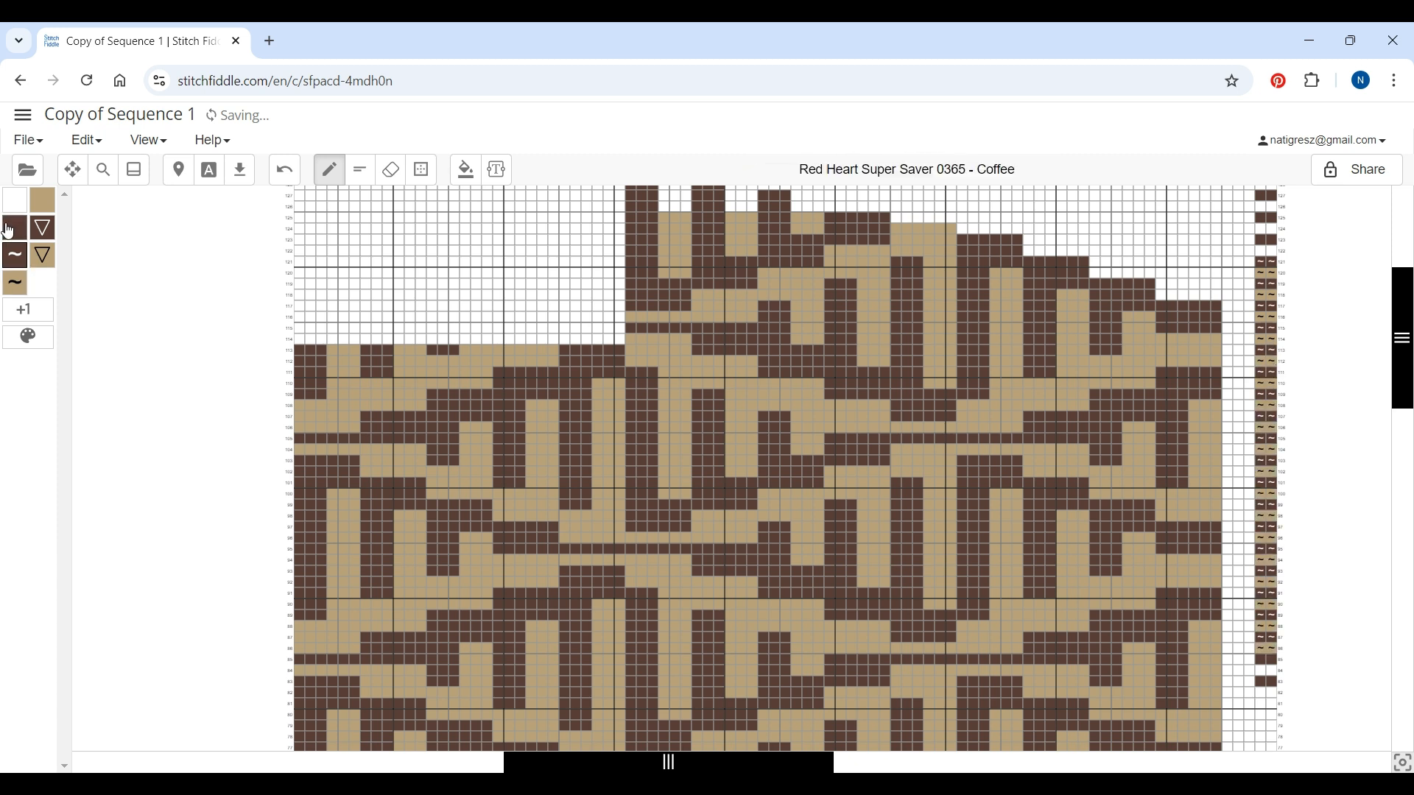
click(44, 229)
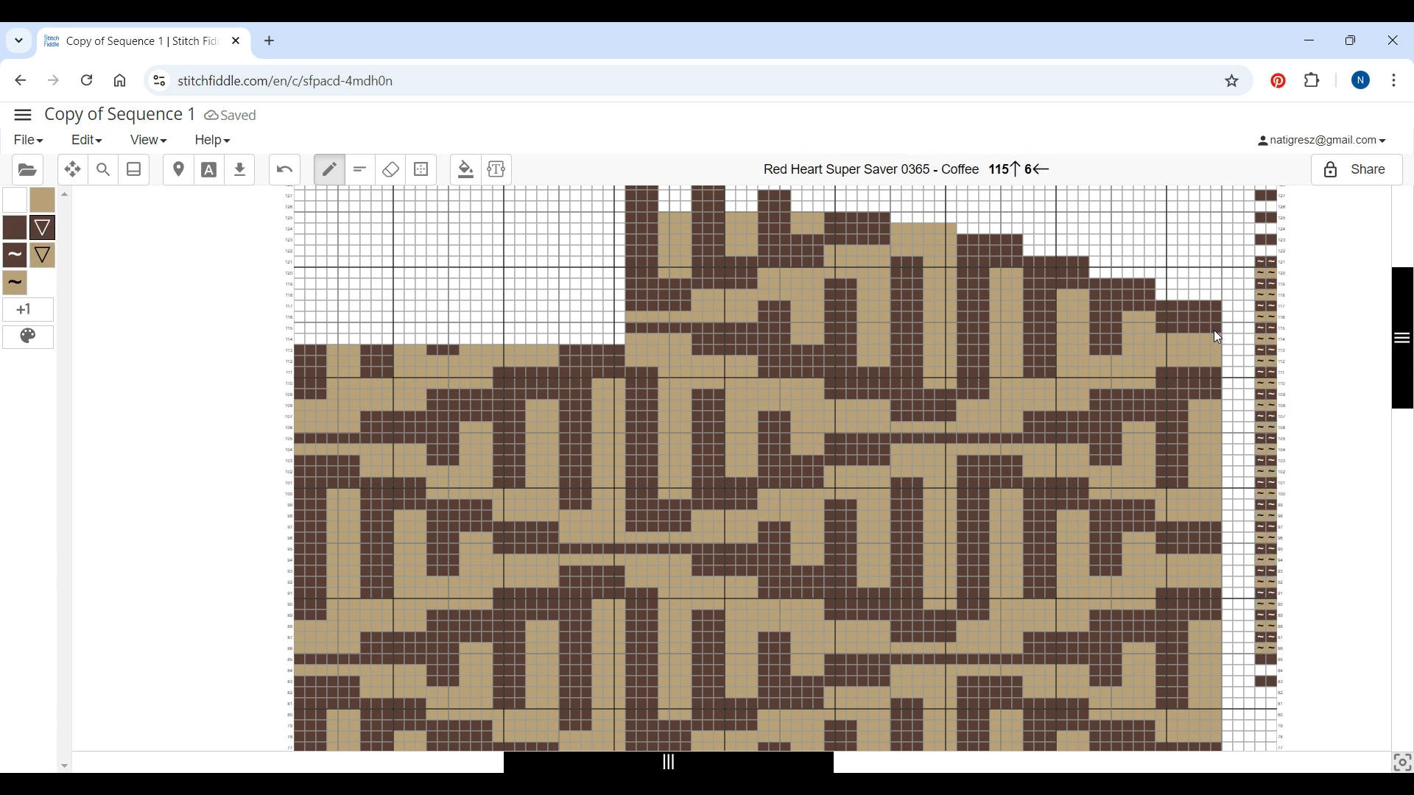
drag(1164, 306, 1212, 309)
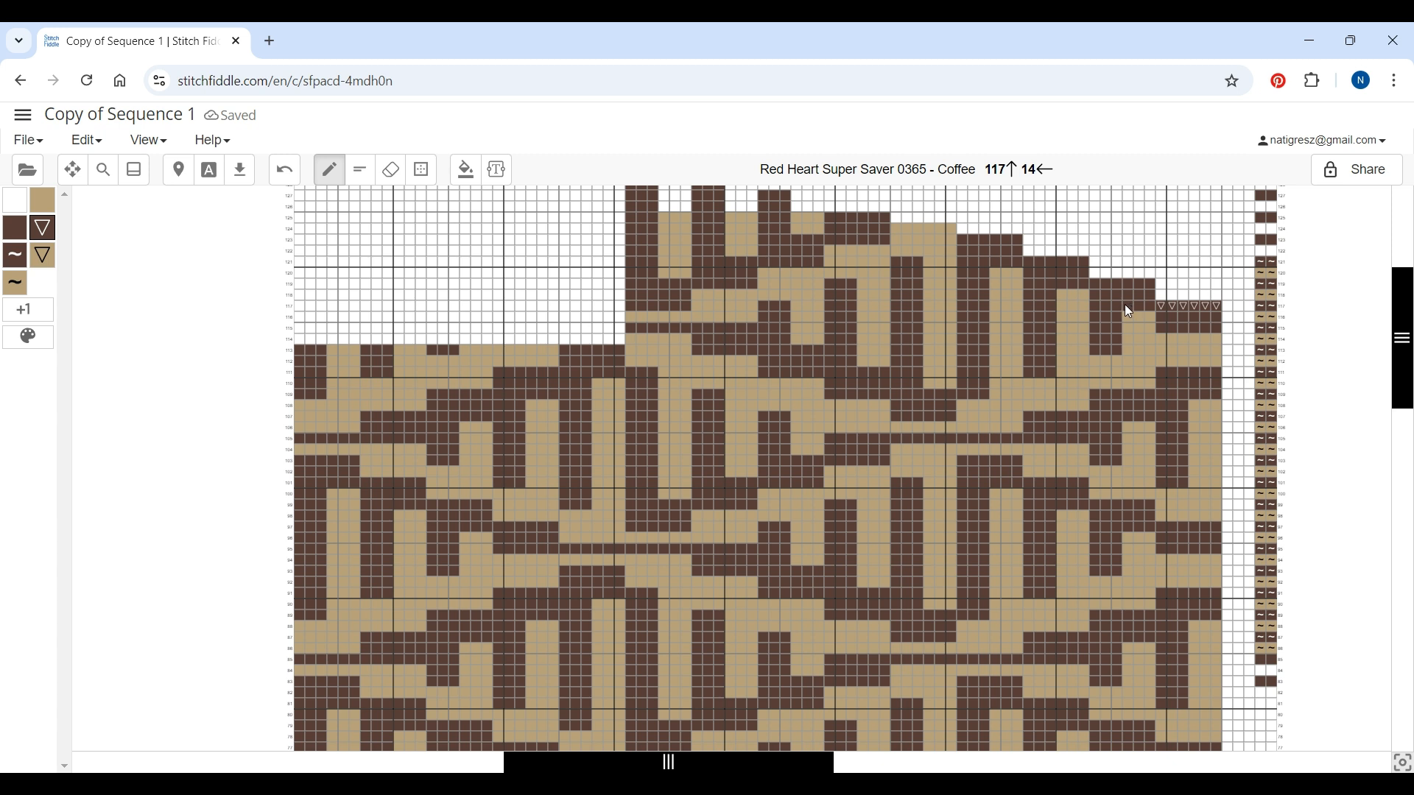
mouse_move(1095, 310)
mouse_down()
mouse_move(1119, 307)
mouse_move(1099, 326)
mouse_move(1114, 325)
mouse_move(1108, 282)
mouse_move(1146, 286)
mouse_up()
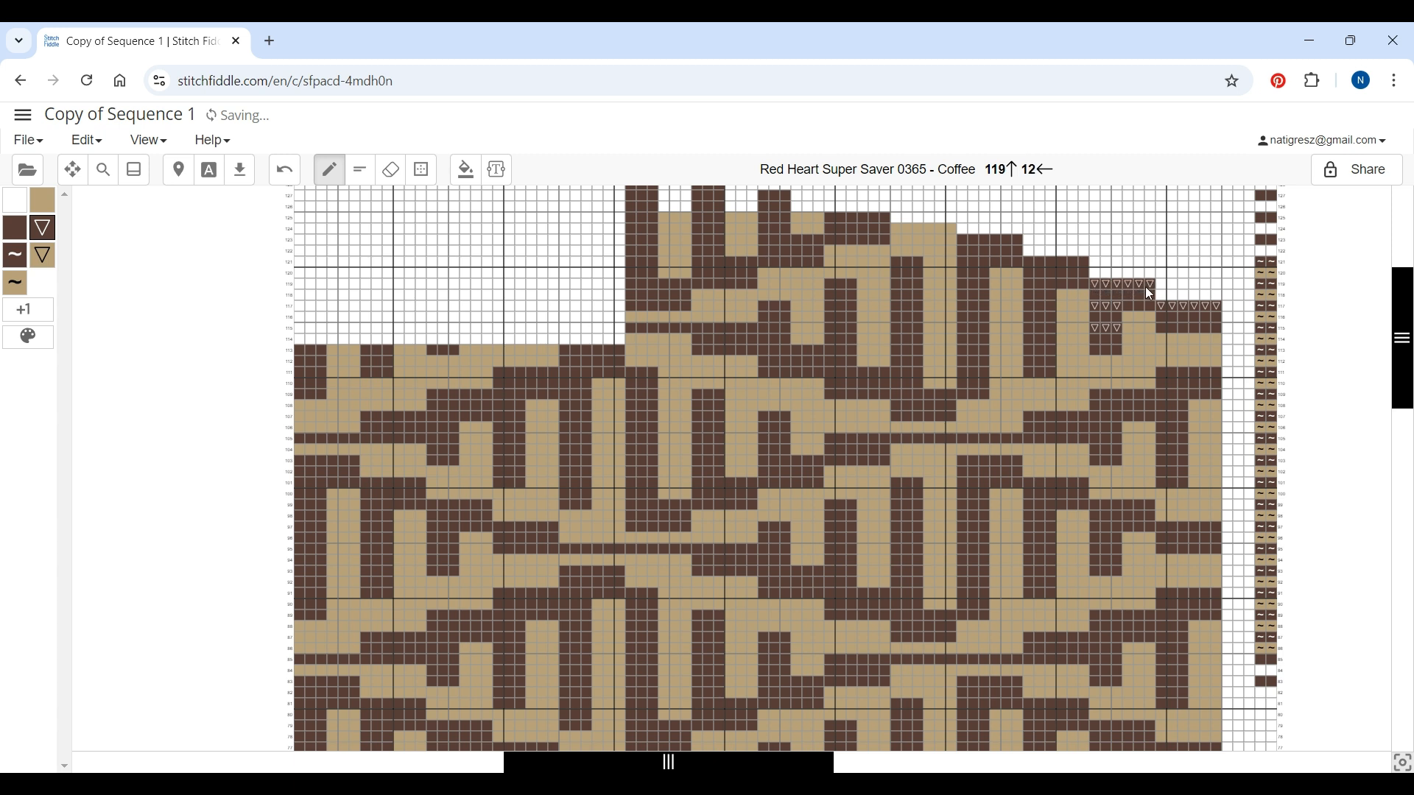
mouse_move(1068, 260)
mouse_down()
mouse_move(1031, 261)
mouse_move(1081, 264)
mouse_move(1081, 283)
mouse_move(1034, 284)
mouse_move(1031, 312)
mouse_move(1046, 305)
mouse_move(1032, 326)
mouse_move(1048, 351)
mouse_up()
click(1050, 283)
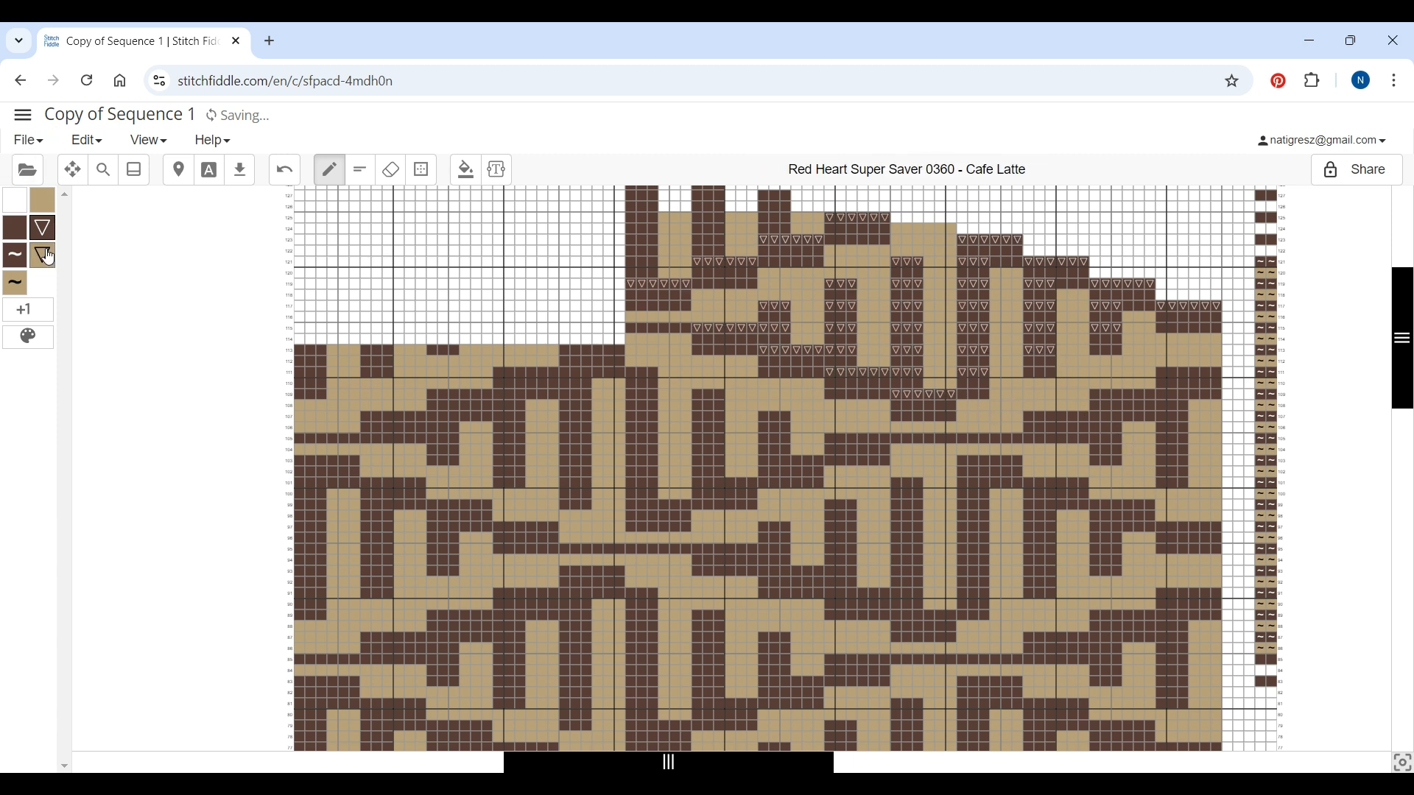
Mark the Cafe Latte stitches in the upper stepped rows with Cafe Latte triangles
click(44, 257)
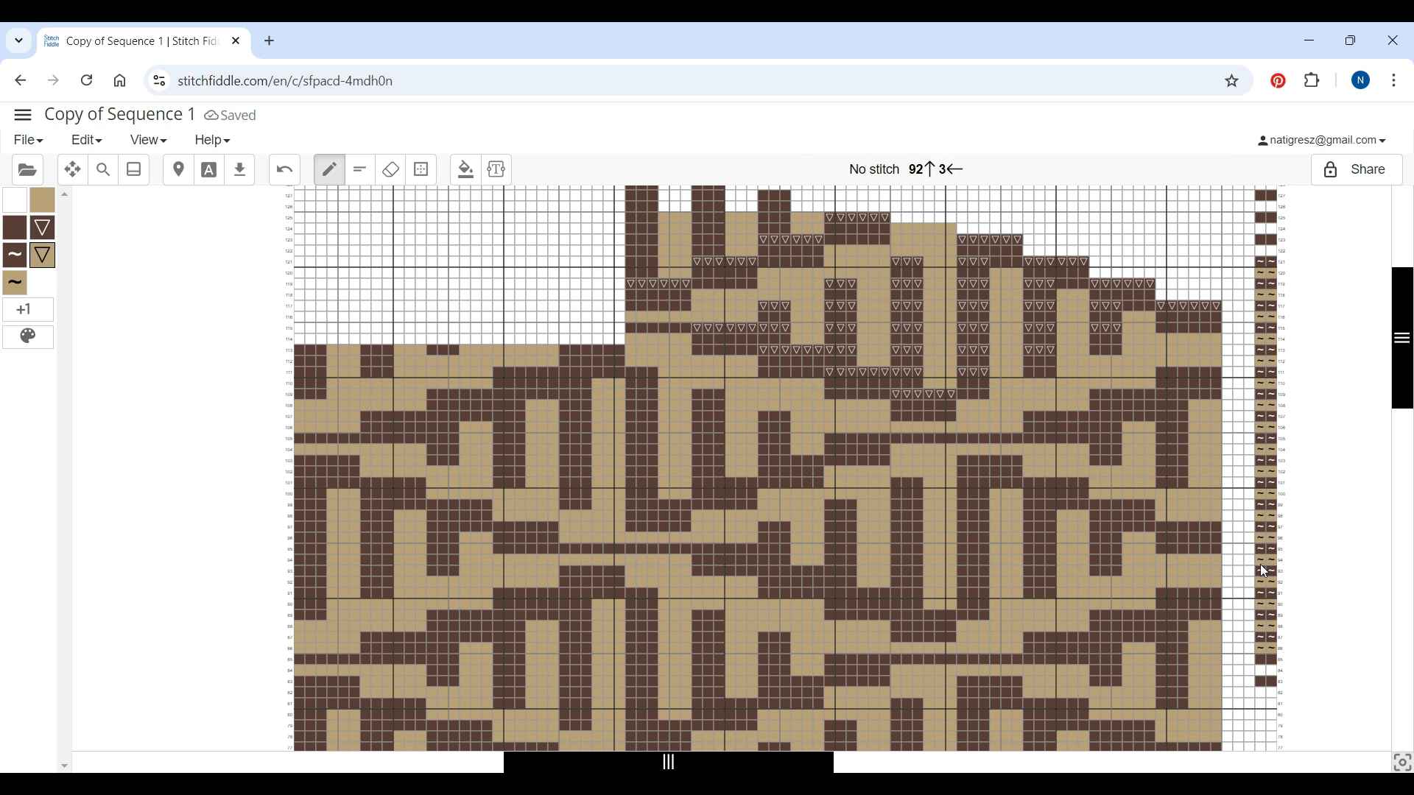
mouse_move(1161, 339)
mouse_down()
mouse_move(1214, 339)
mouse_move(1135, 340)
mouse_move(1151, 317)
mouse_up()
click(1128, 363)
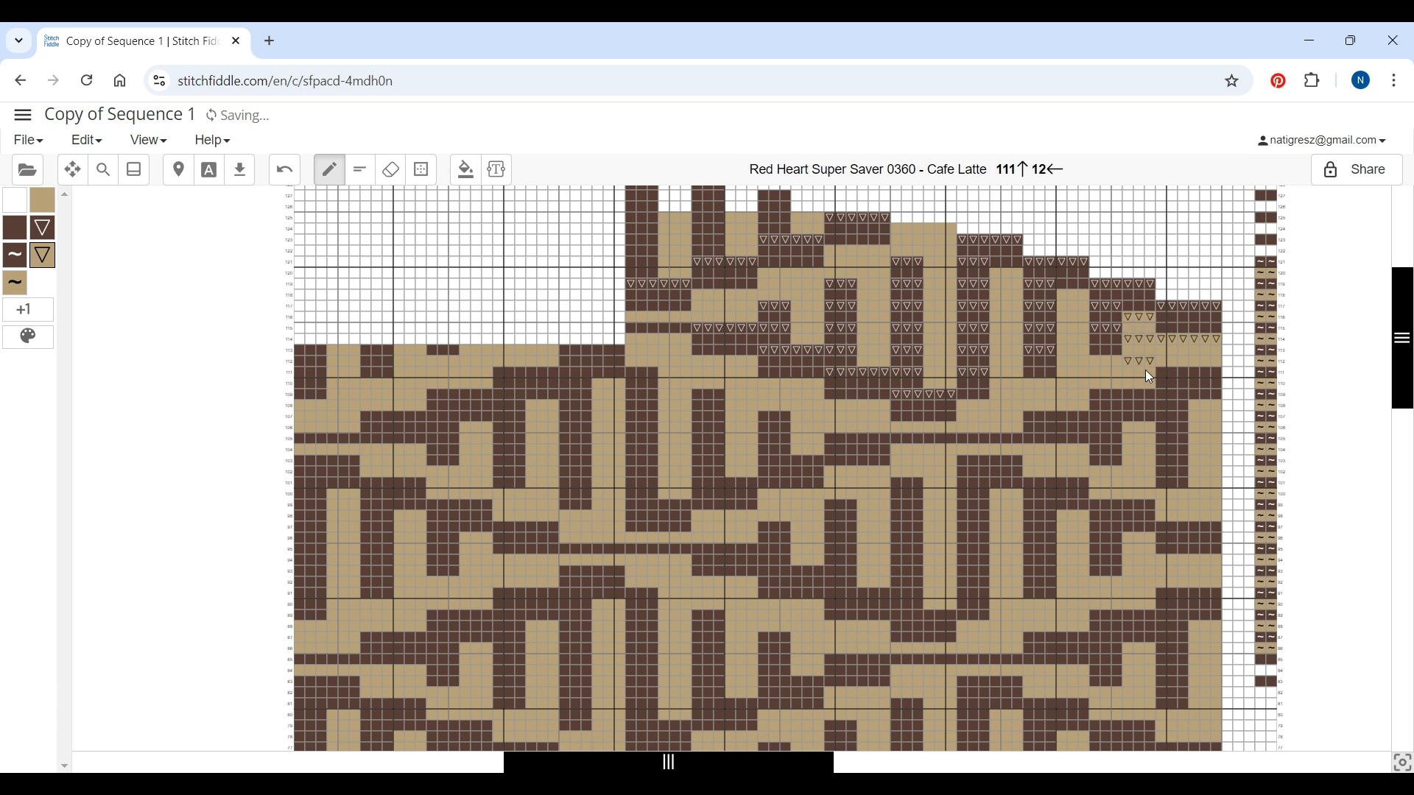
drag(1101, 361, 1120, 364)
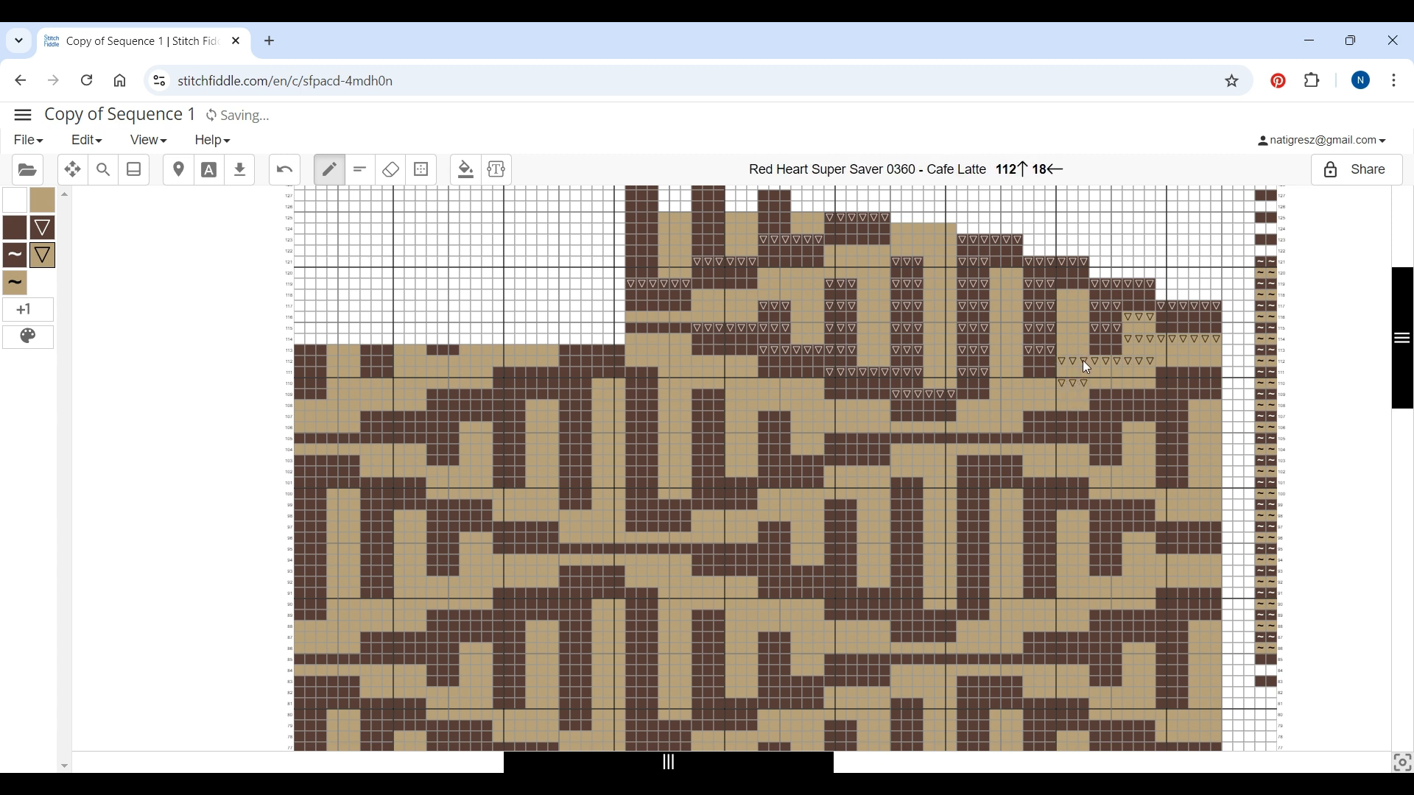
mouse_move(1063, 339)
mouse_down()
mouse_move(1080, 316)
mouse_move(1058, 293)
mouse_move(1085, 299)
mouse_up()
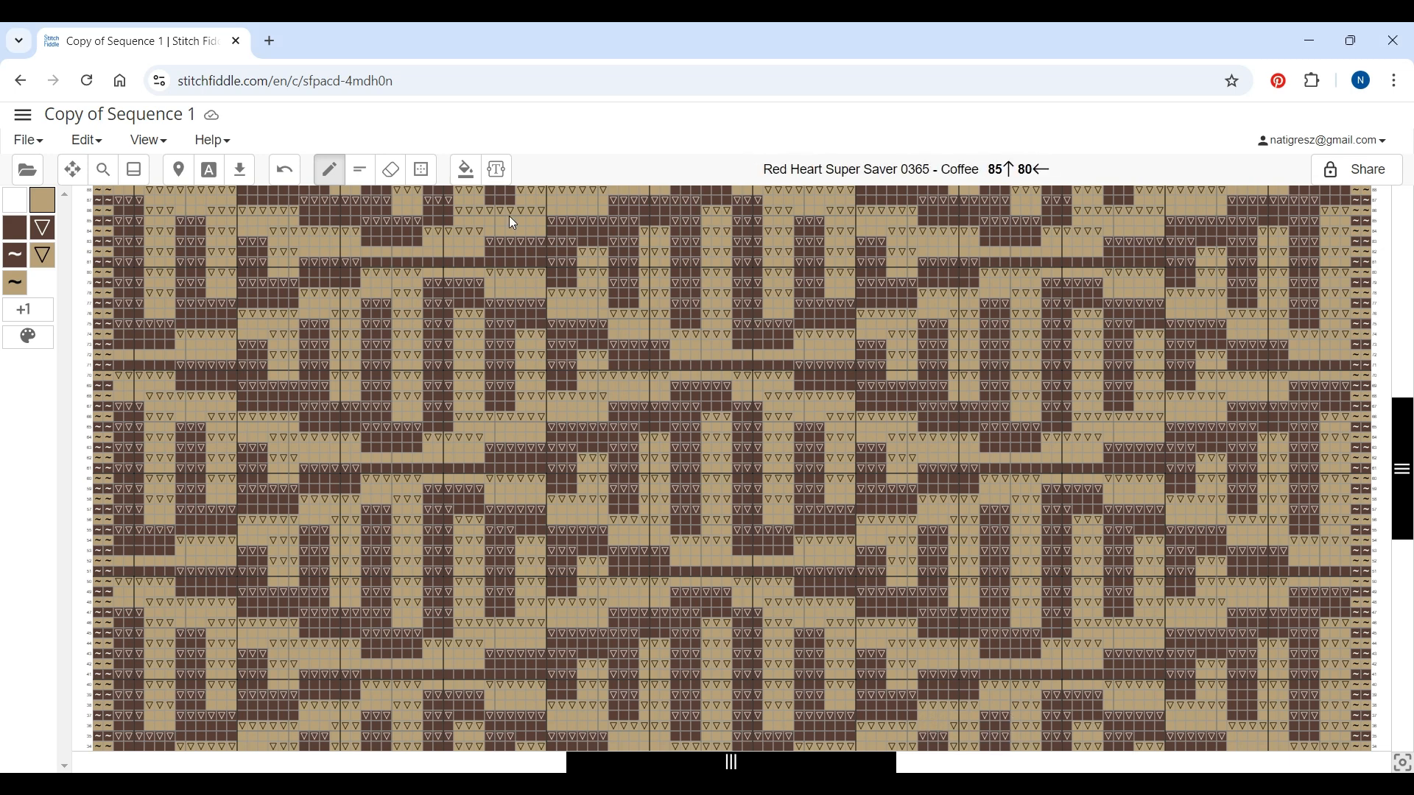
Zoom out to view the whole marked chart
click(104, 170)
mouse_move(477, 163)
mouse_down()
mouse_move(446, 168)
mouse_move(463, 165)
mouse_up()
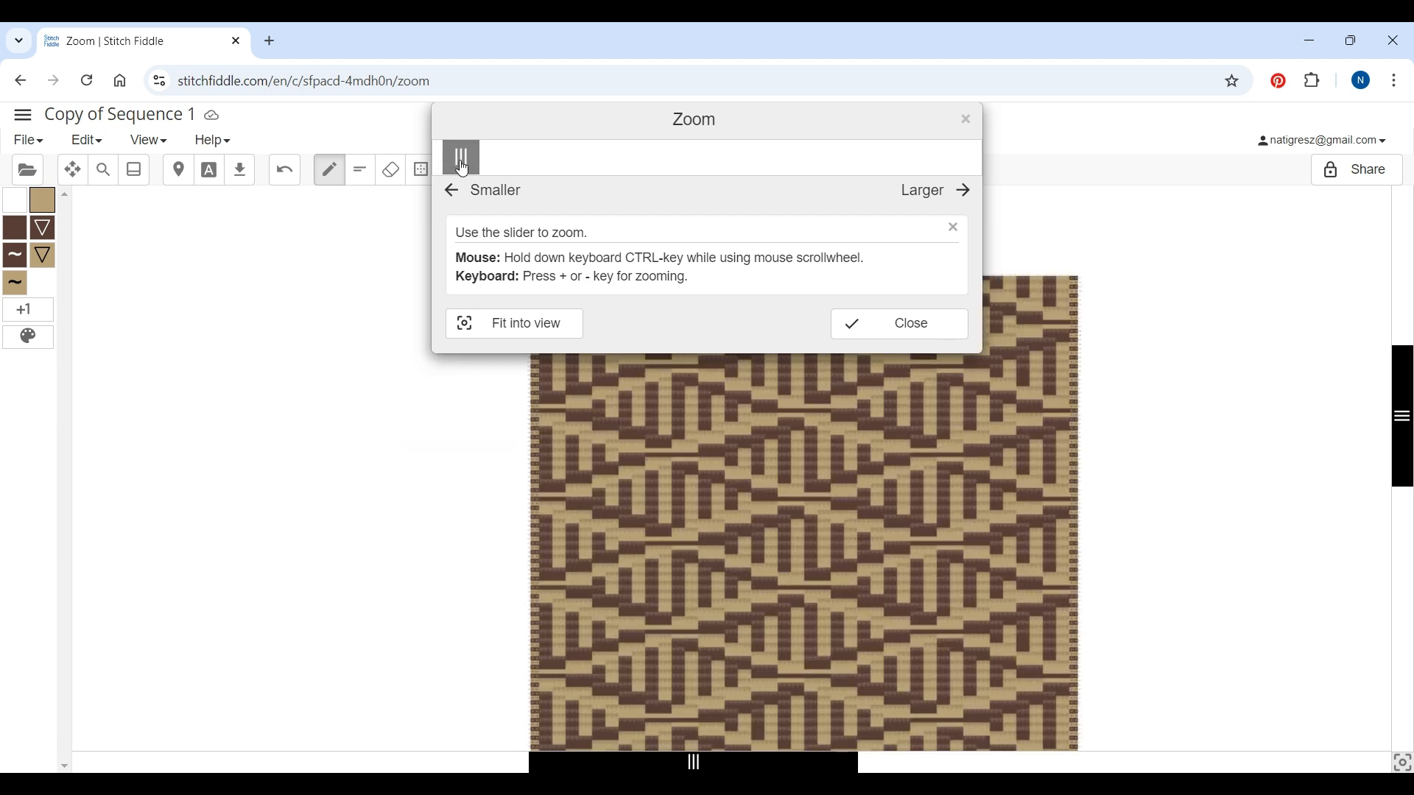
click(911, 322)
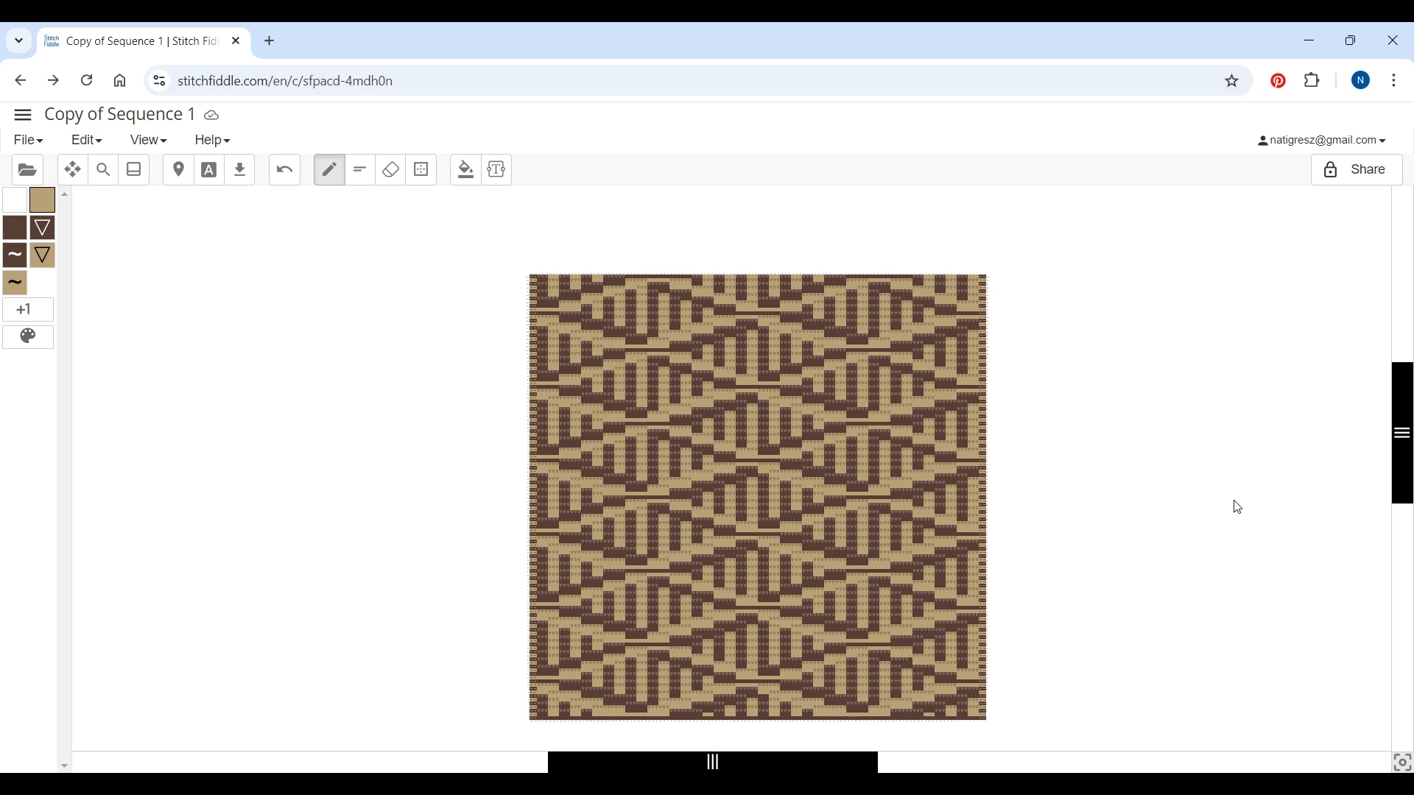
In the original Sequence chart, delete alternating columns 4, 6 and 8 near the right edge
scroll(1238, 507, down, 3)
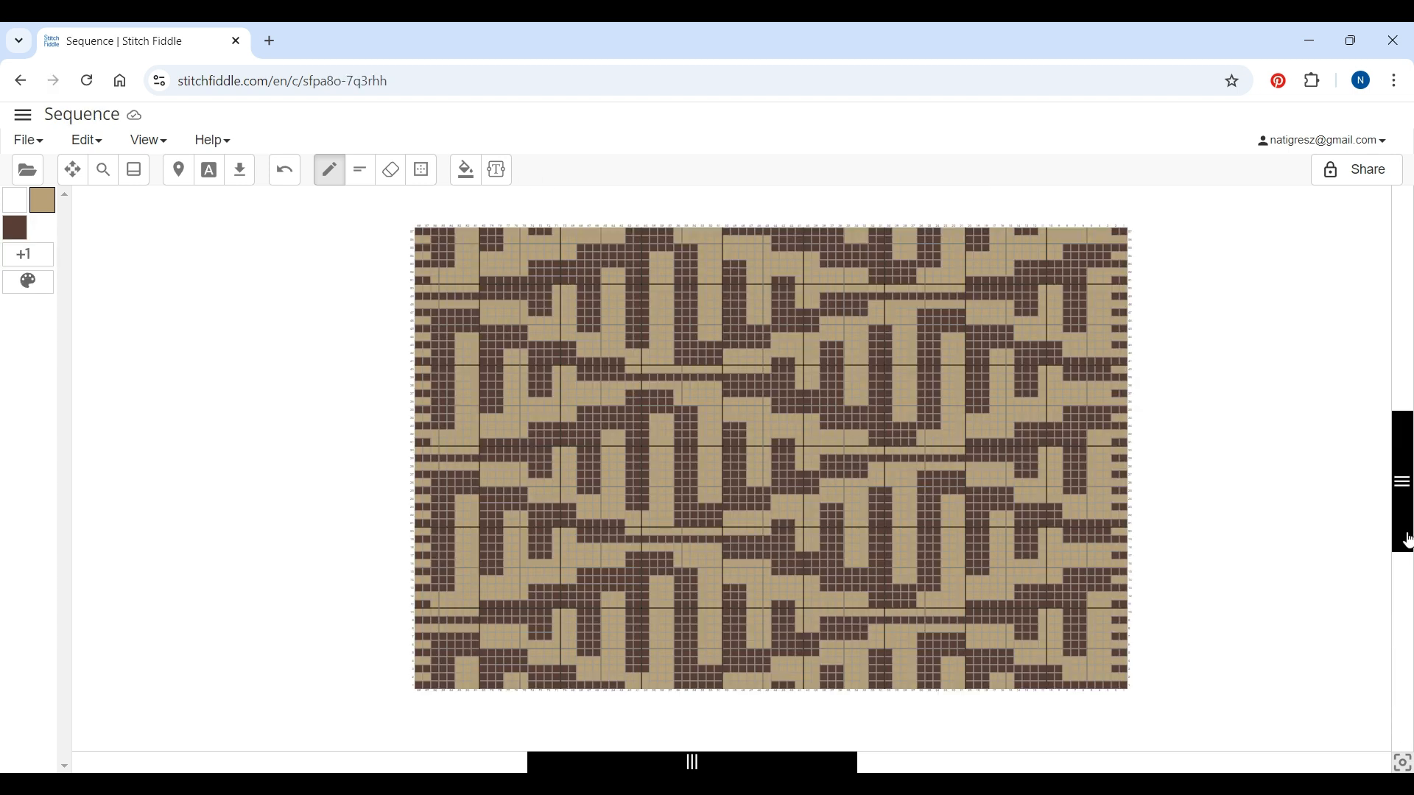
drag(835, 770, 955, 770)
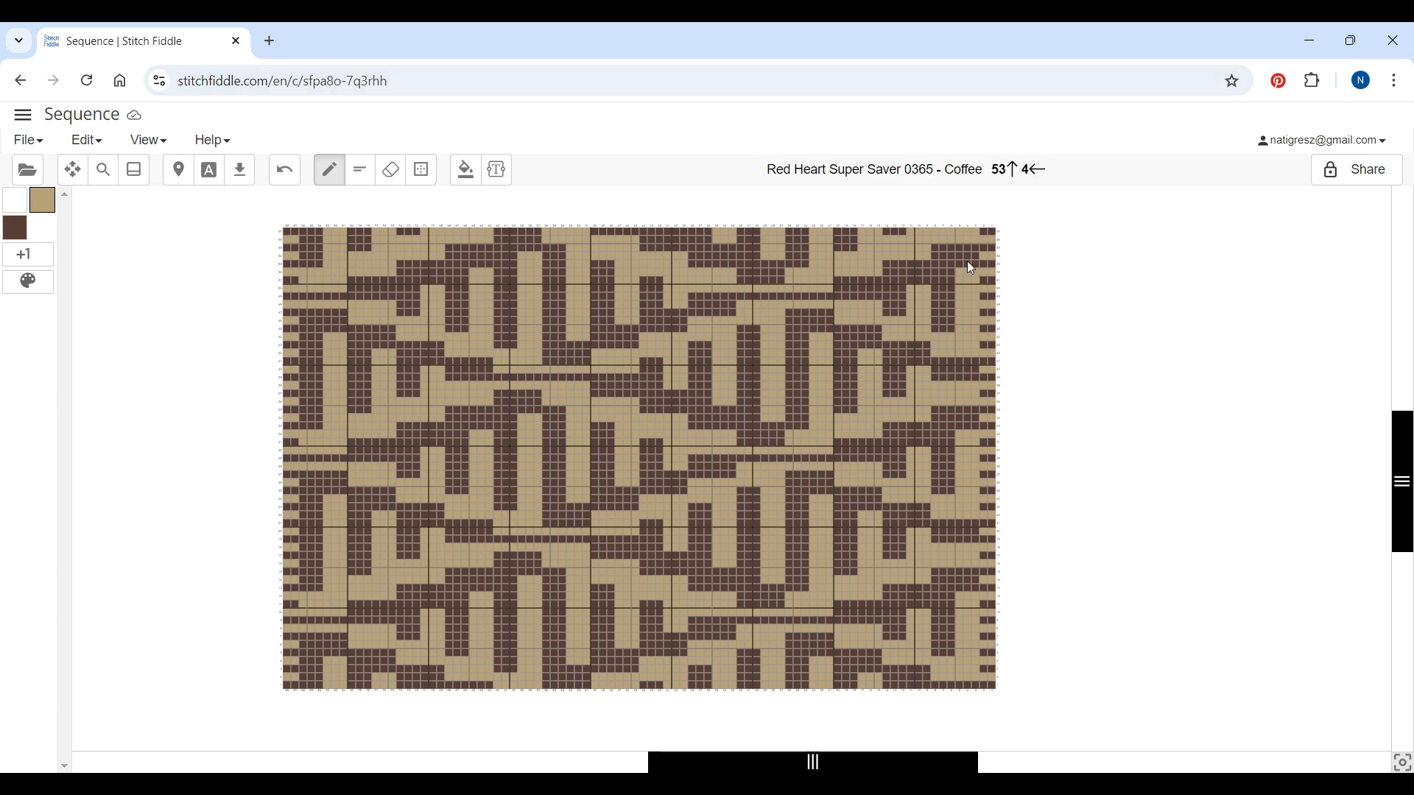
click(968, 235)
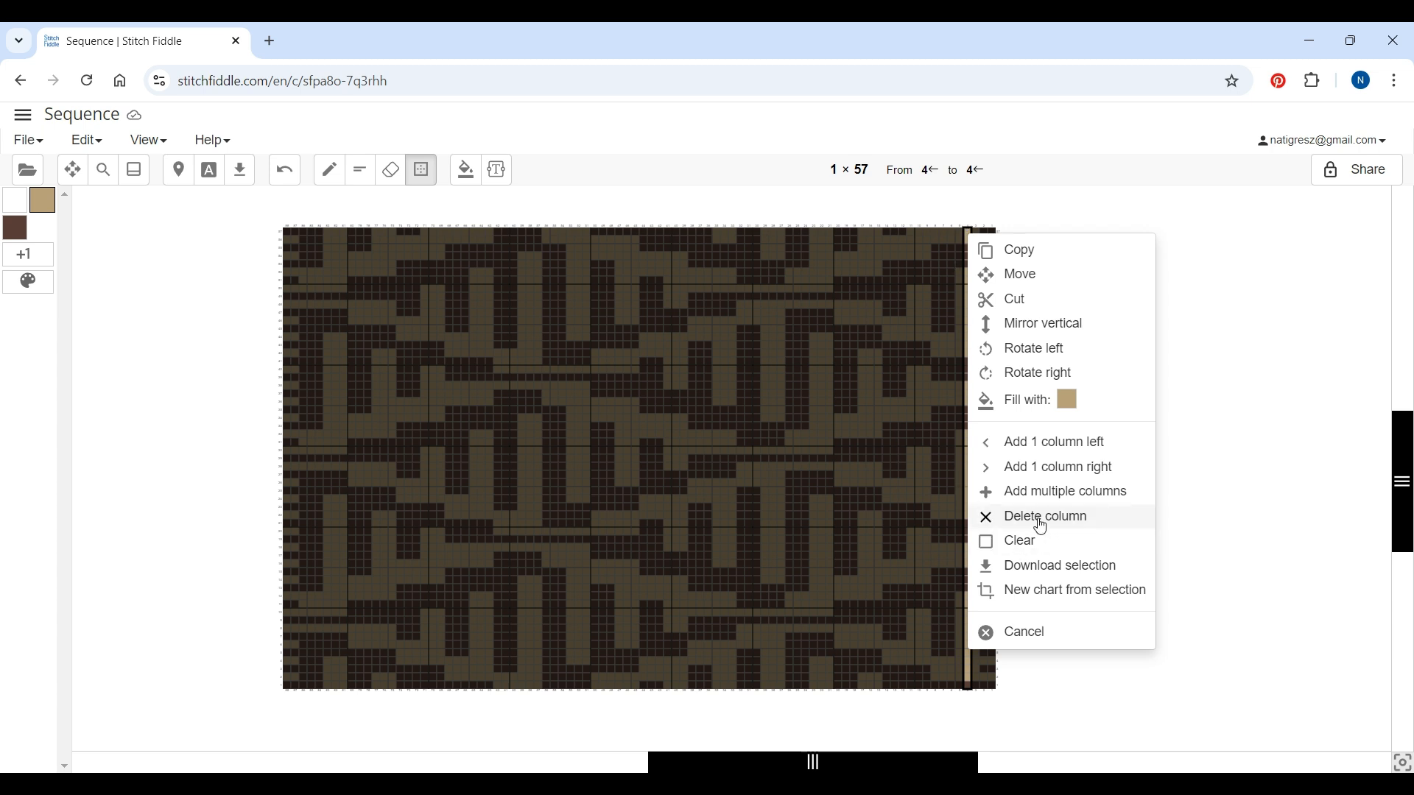
click(1041, 519)
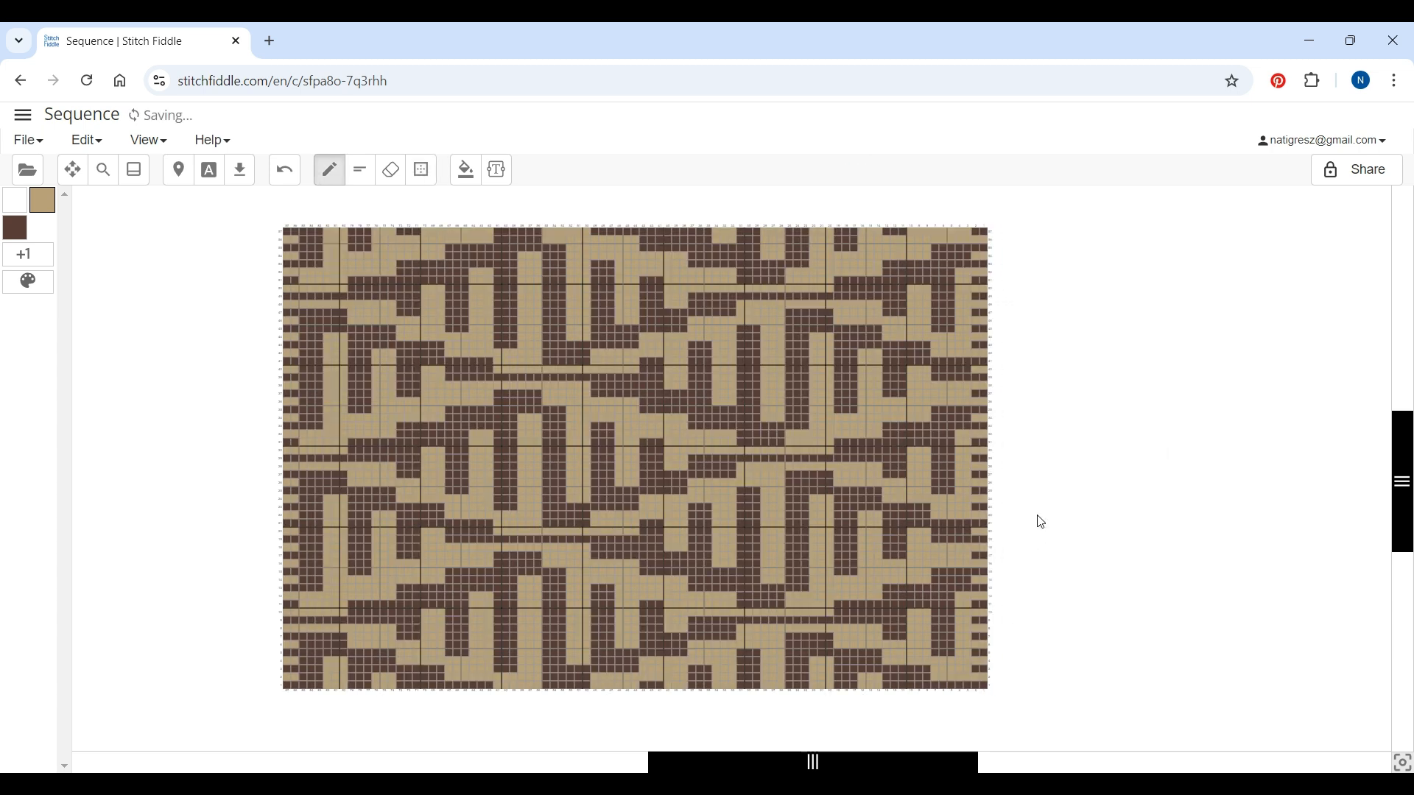
click(944, 226)
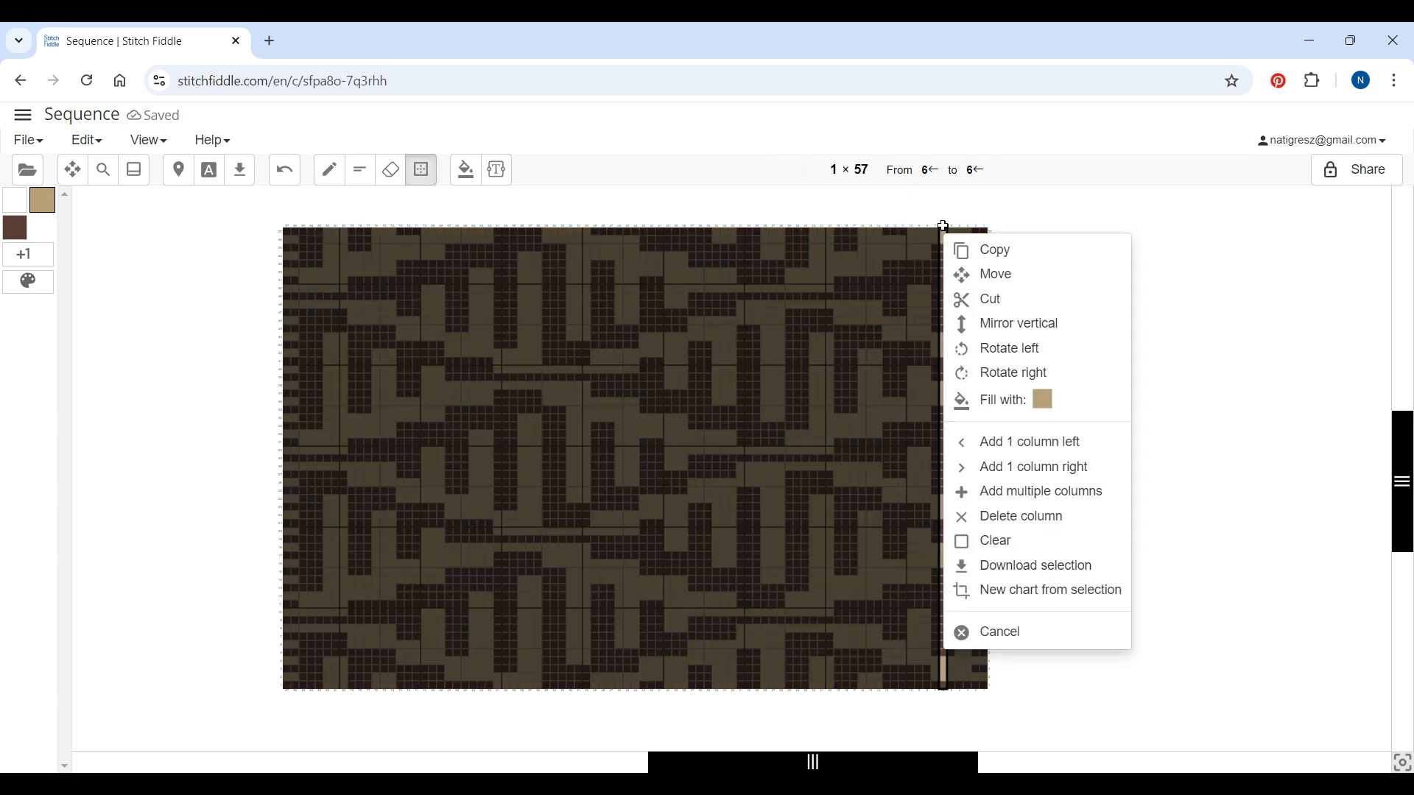
click(1009, 519)
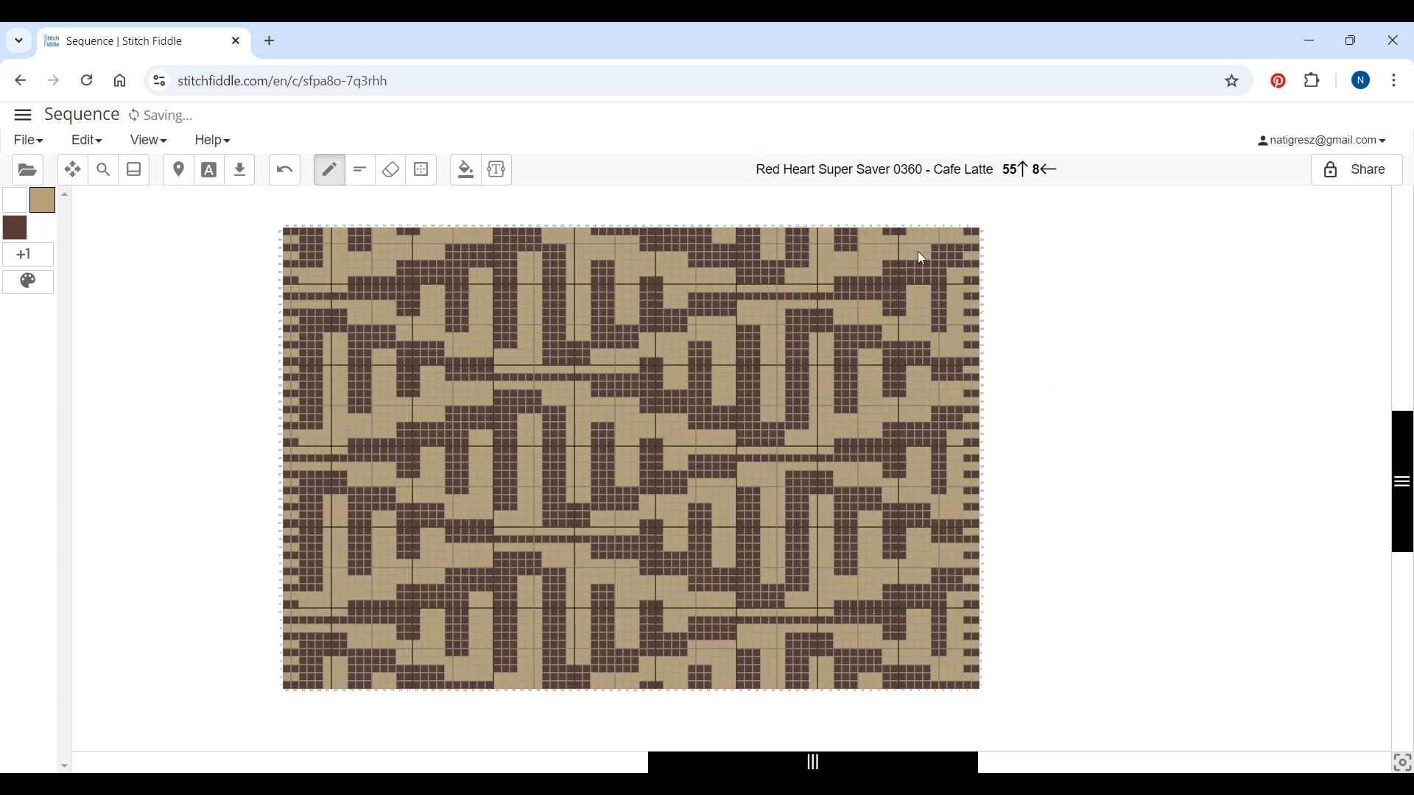
click(921, 230)
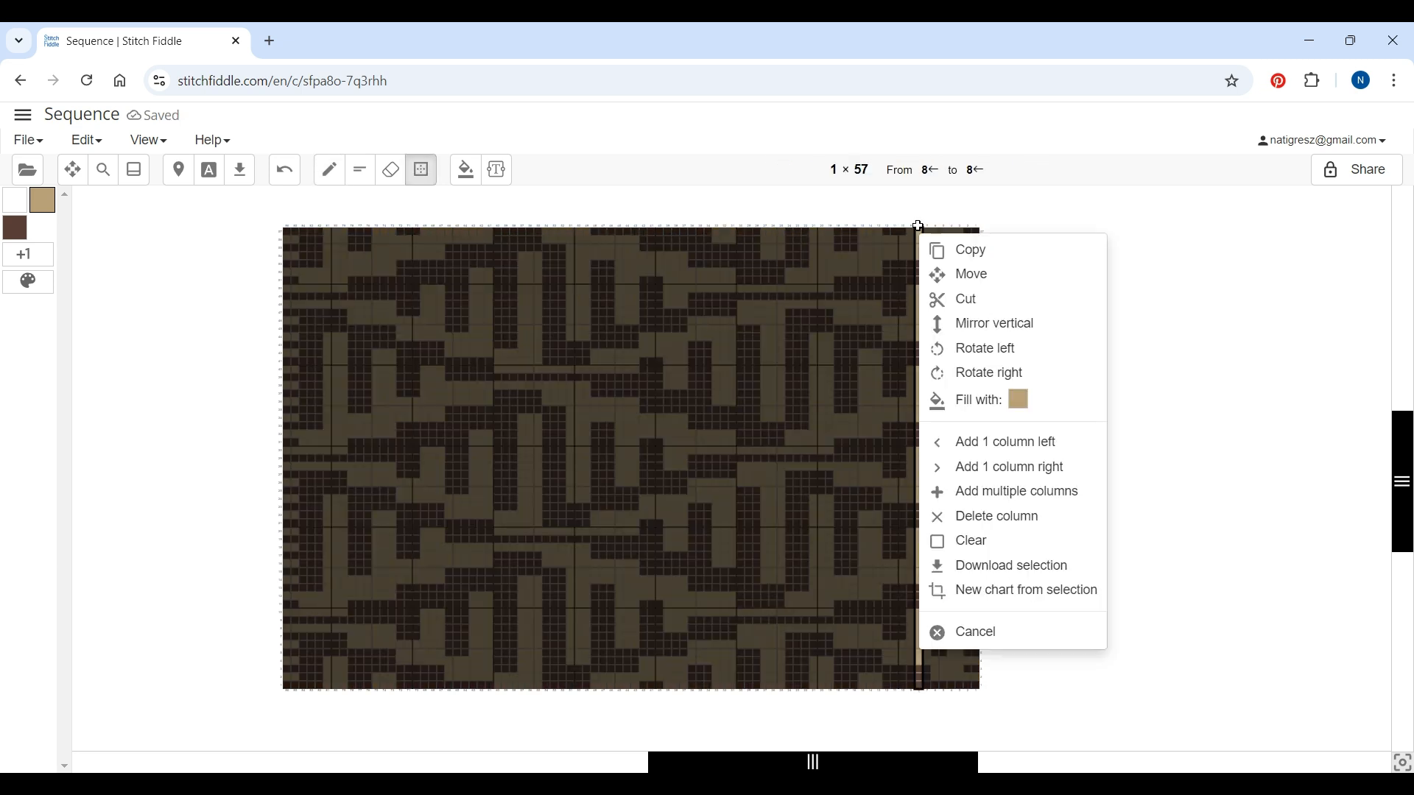
click(985, 518)
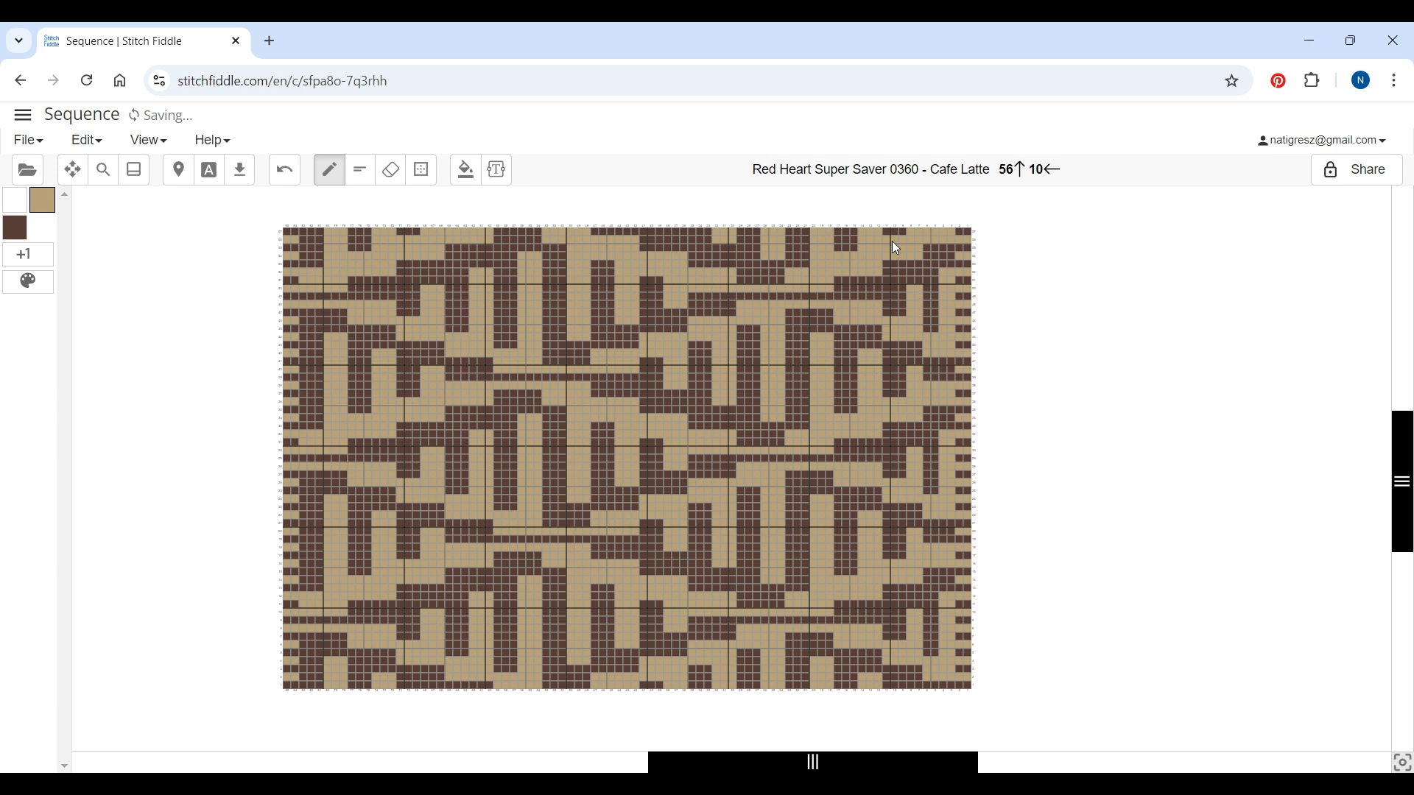
Delete the further alternating columns 10, 12, 14 and 16 near the right edge
click(894, 225)
click(958, 516)
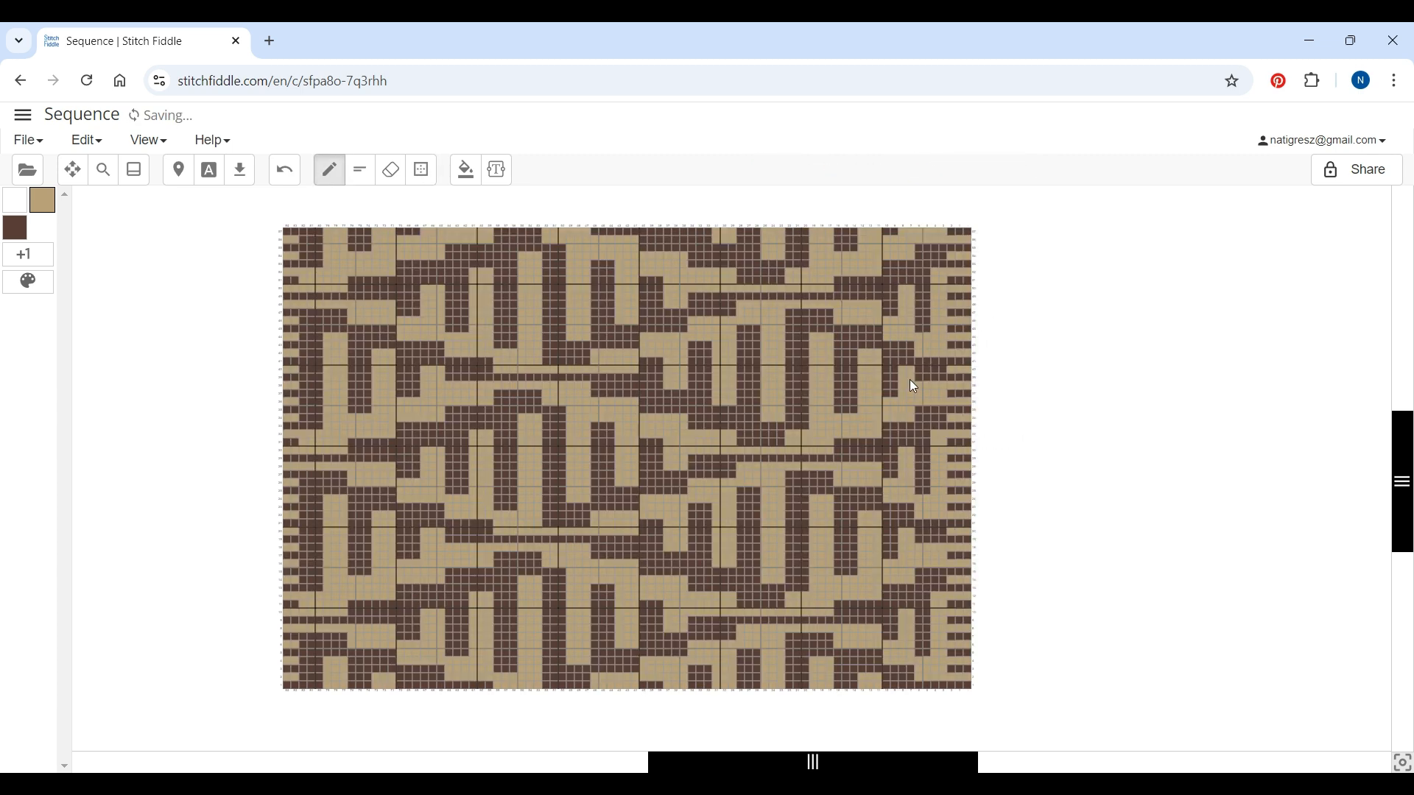
click(871, 228)
click(934, 516)
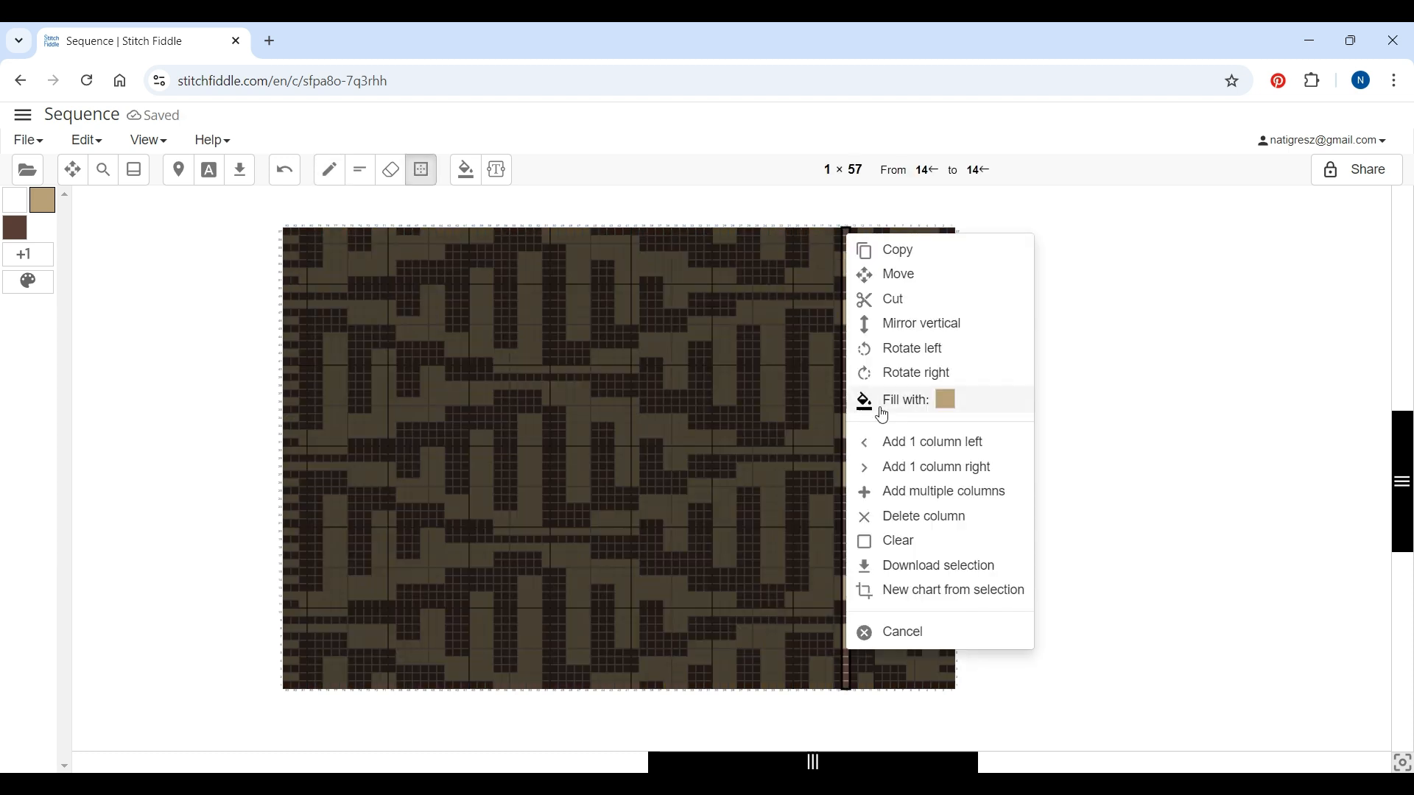
click(924, 517)
right_click(825, 236)
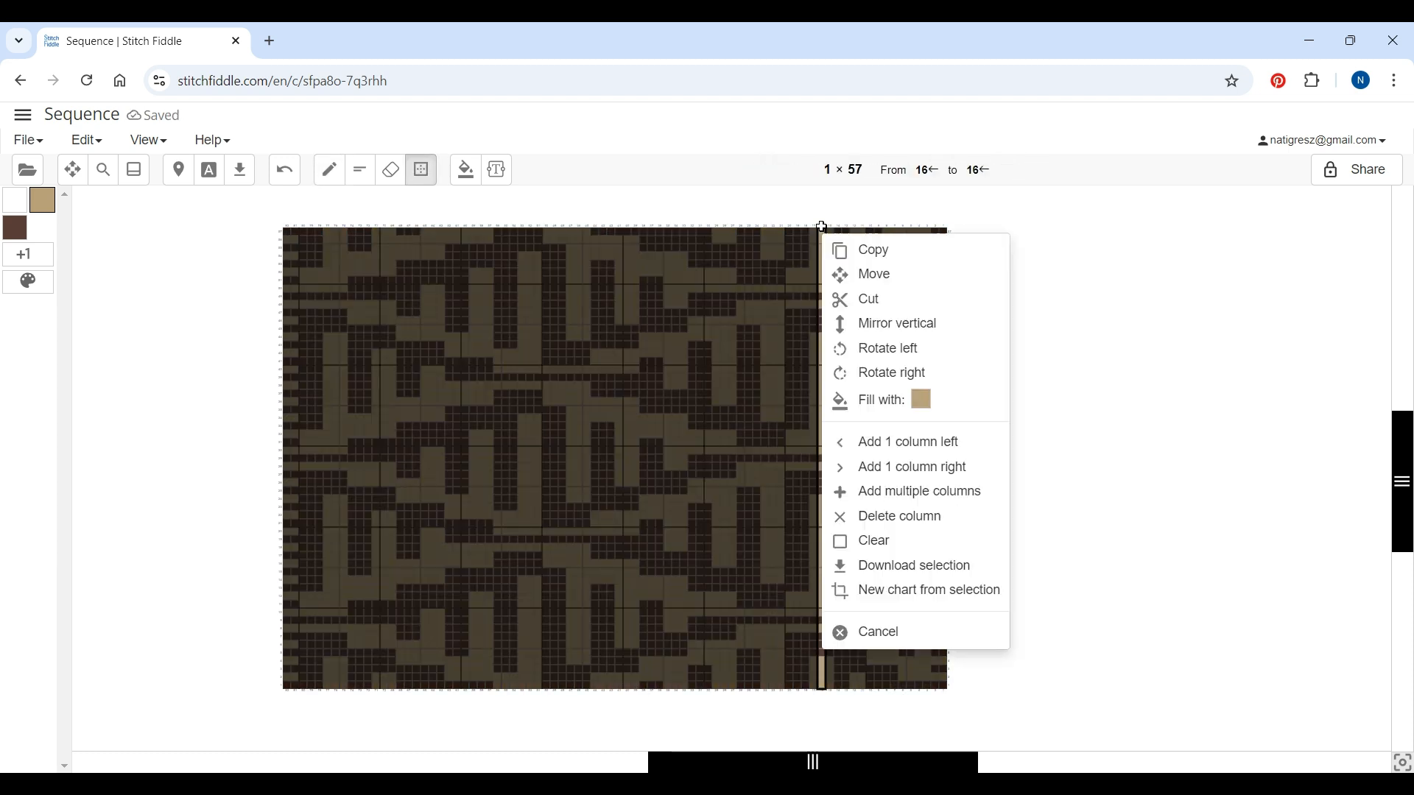
click(847, 515)
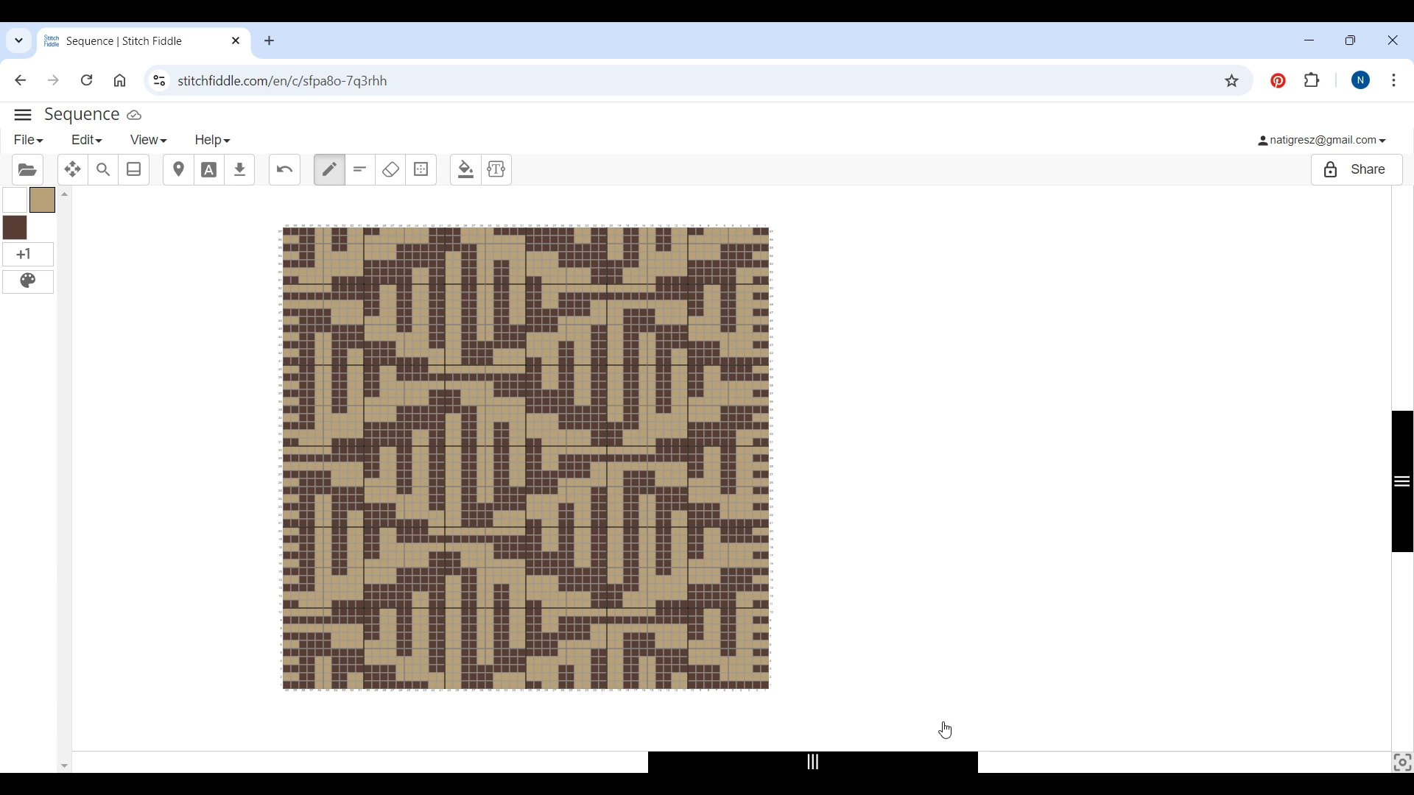
Create a new editable copy of the trimmed chart in the Mosaic folder
drag(897, 768, 831, 764)
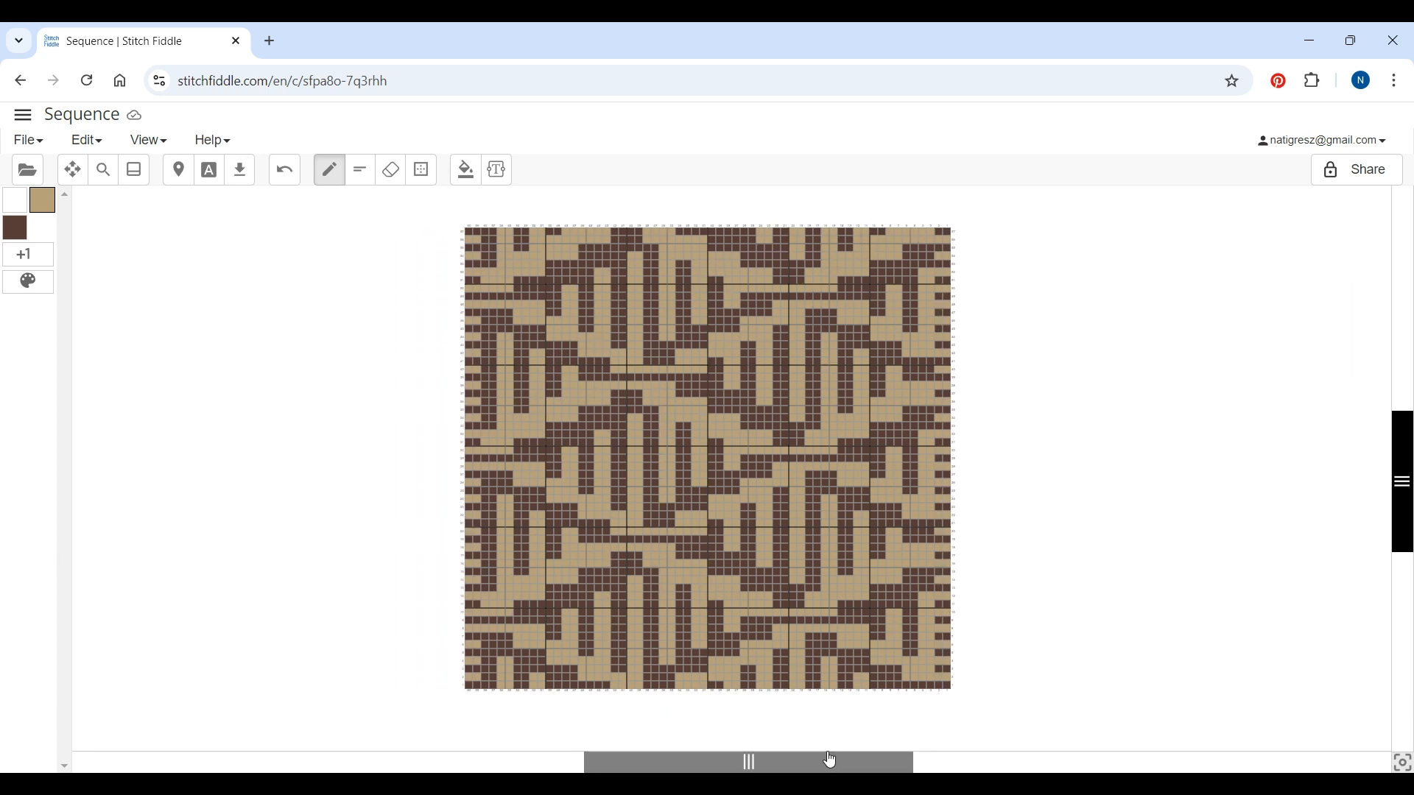
click(28, 140)
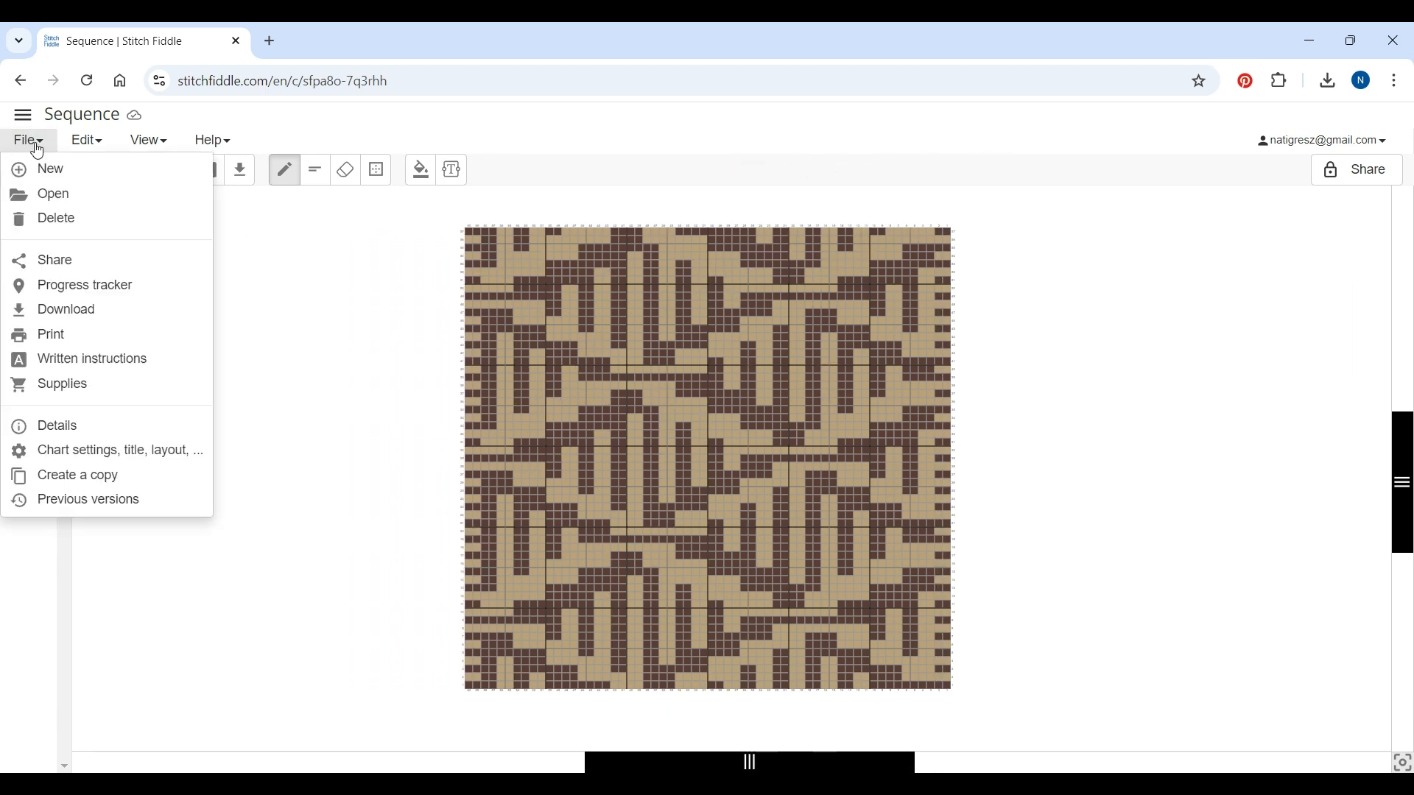
click(69, 475)
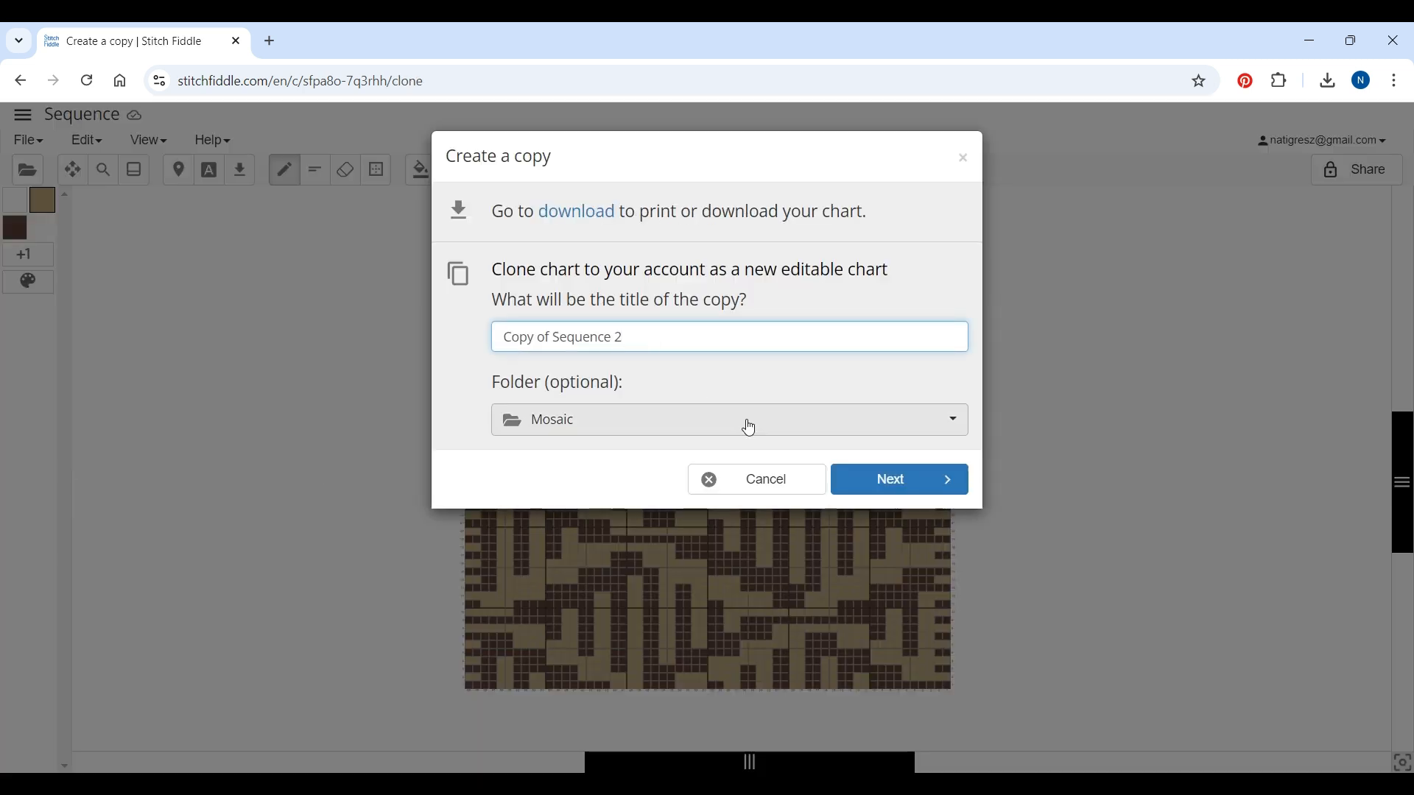
click(930, 481)
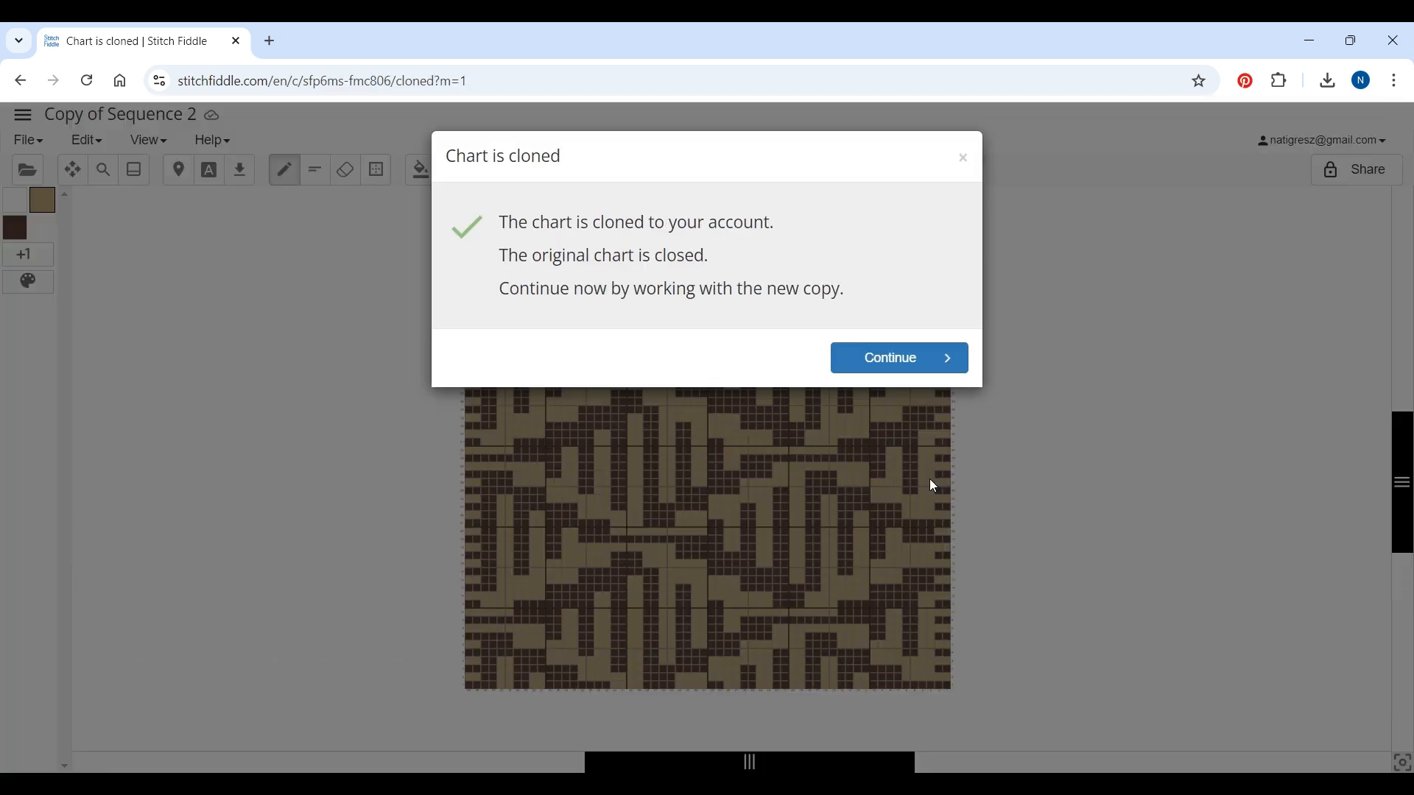
click(918, 364)
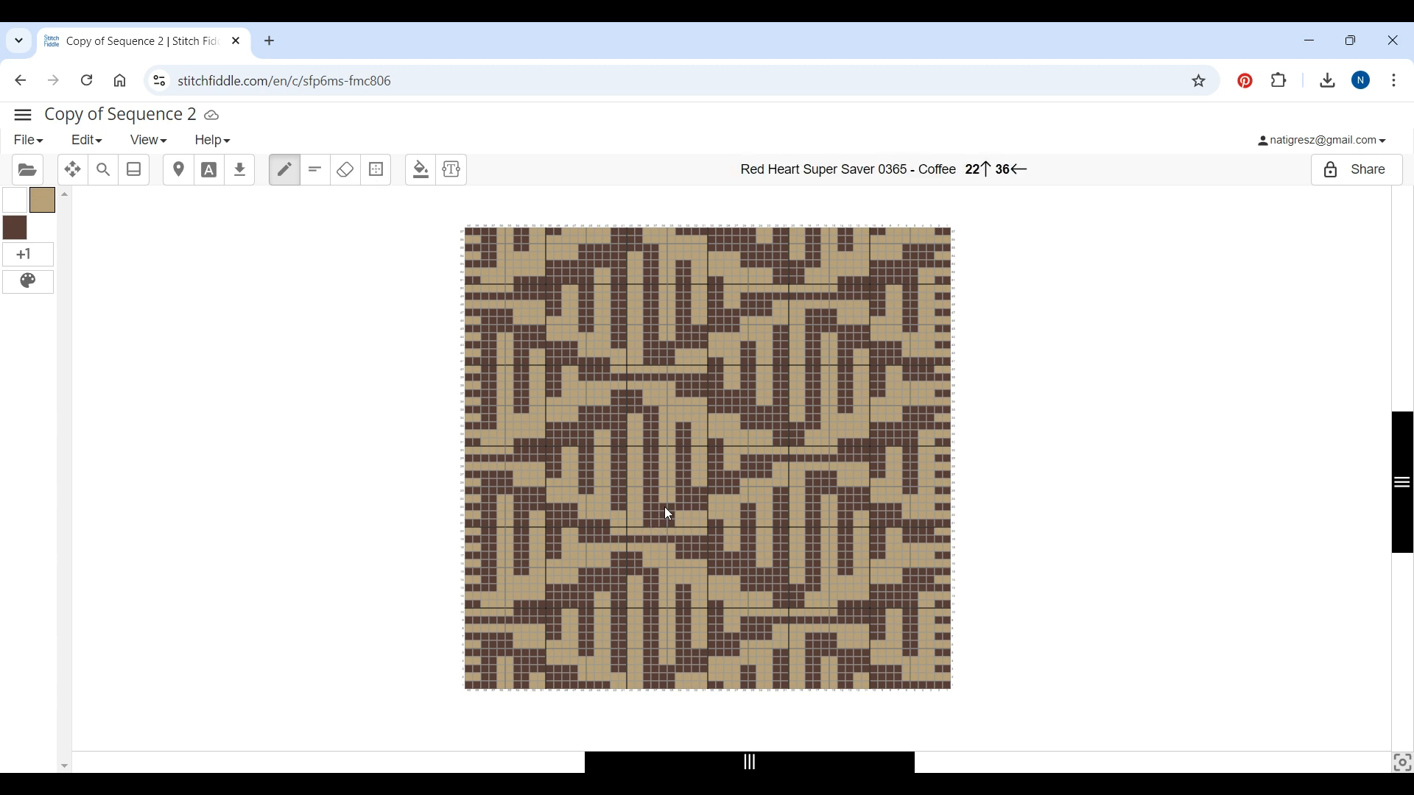
Paint over a patch of stitches in the lower middle of the copy with Cafe Latte
click(659, 662)
mouse_move(647, 660)
mouse_down()
mouse_move(652, 572)
mouse_move(658, 655)
mouse_move(657, 601)
mouse_up()
click(646, 604)
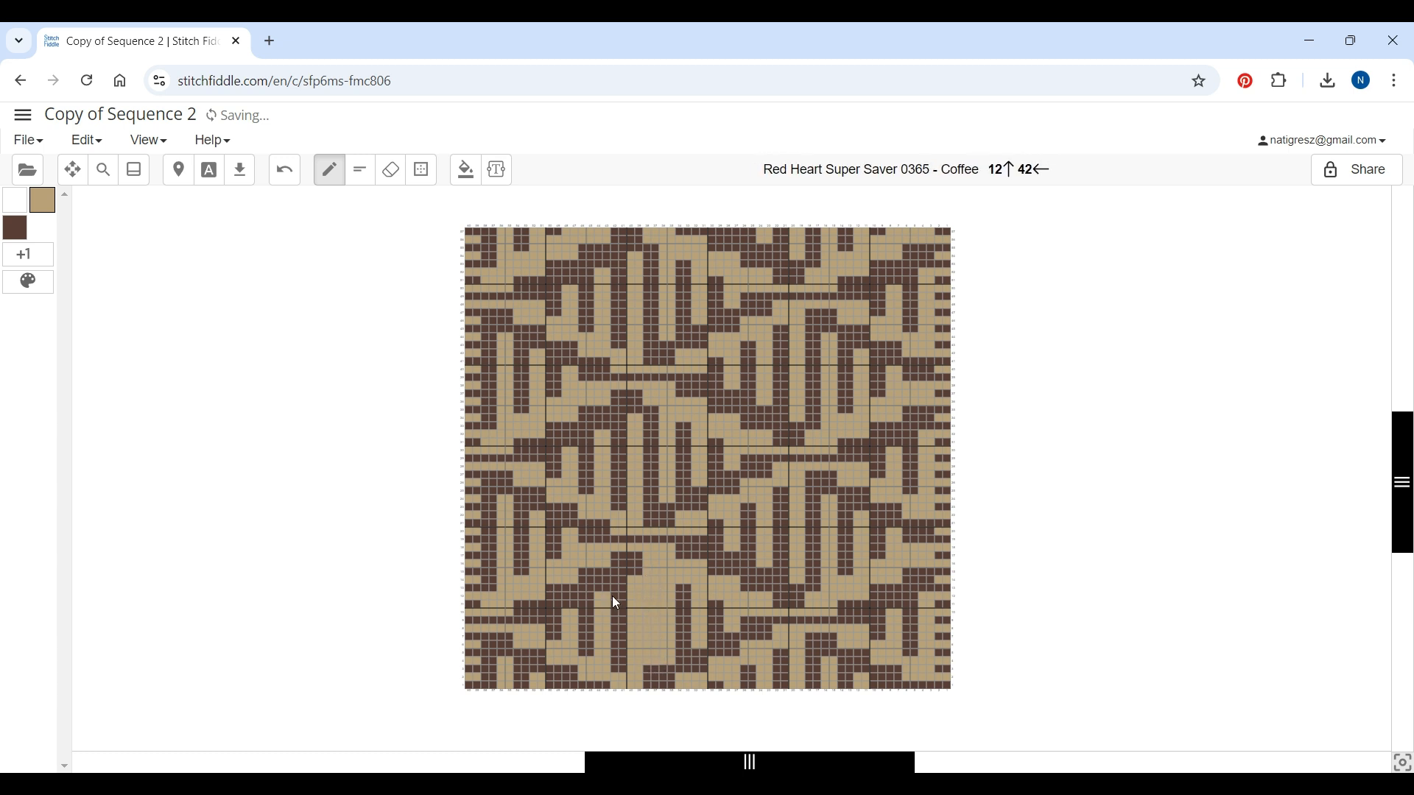
mouse_move(617, 627)
mouse_down()
mouse_move(613, 599)
mouse_move(625, 666)
mouse_move(589, 654)
mouse_move(589, 624)
mouse_up()
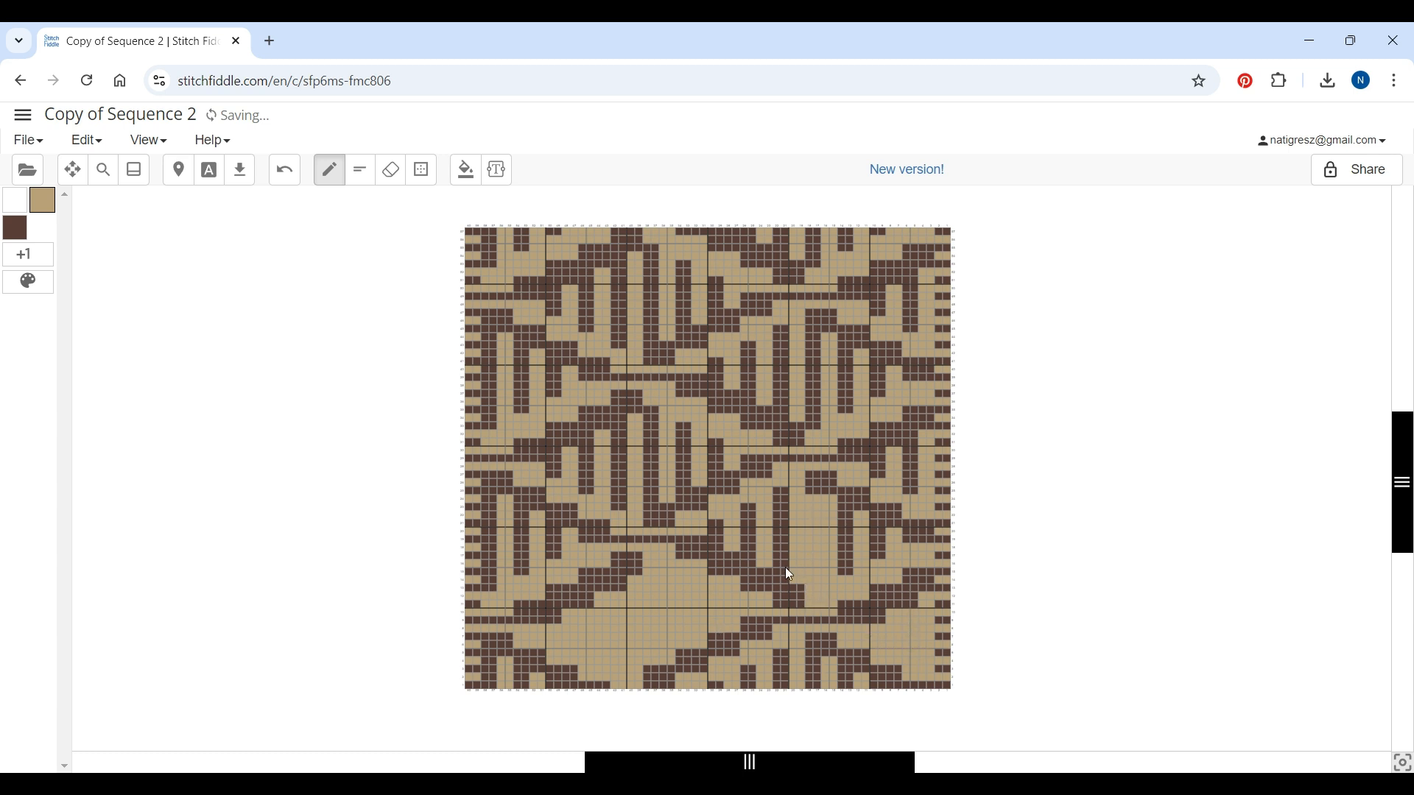
Fill a rectangular area in the chart's centre with Cafe Latte
key(s)
drag(579, 451, 686, 480)
click(735, 573)
drag(550, 467, 555, 470)
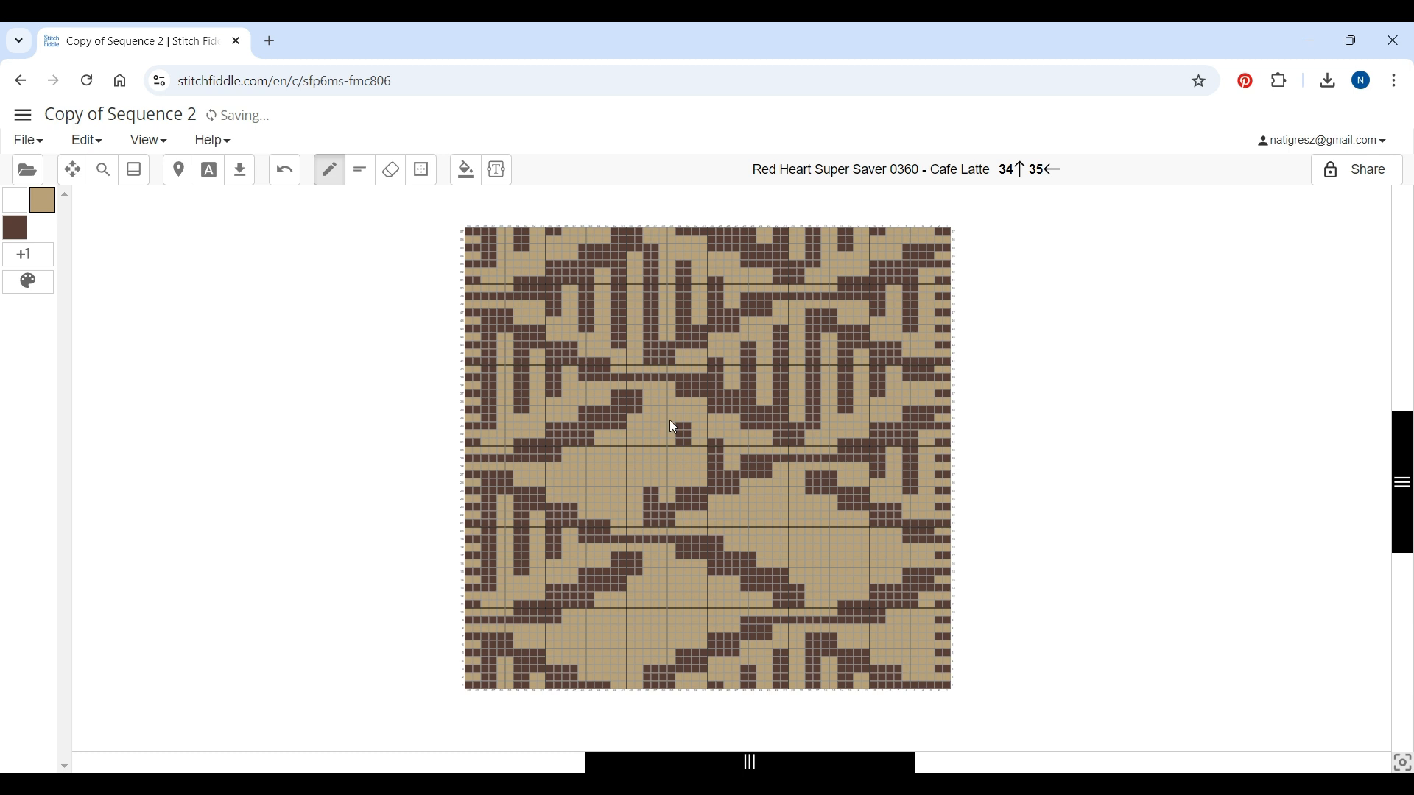
Add 30 columns inside the chart's right edge
scroll(990, 564, right, 3)
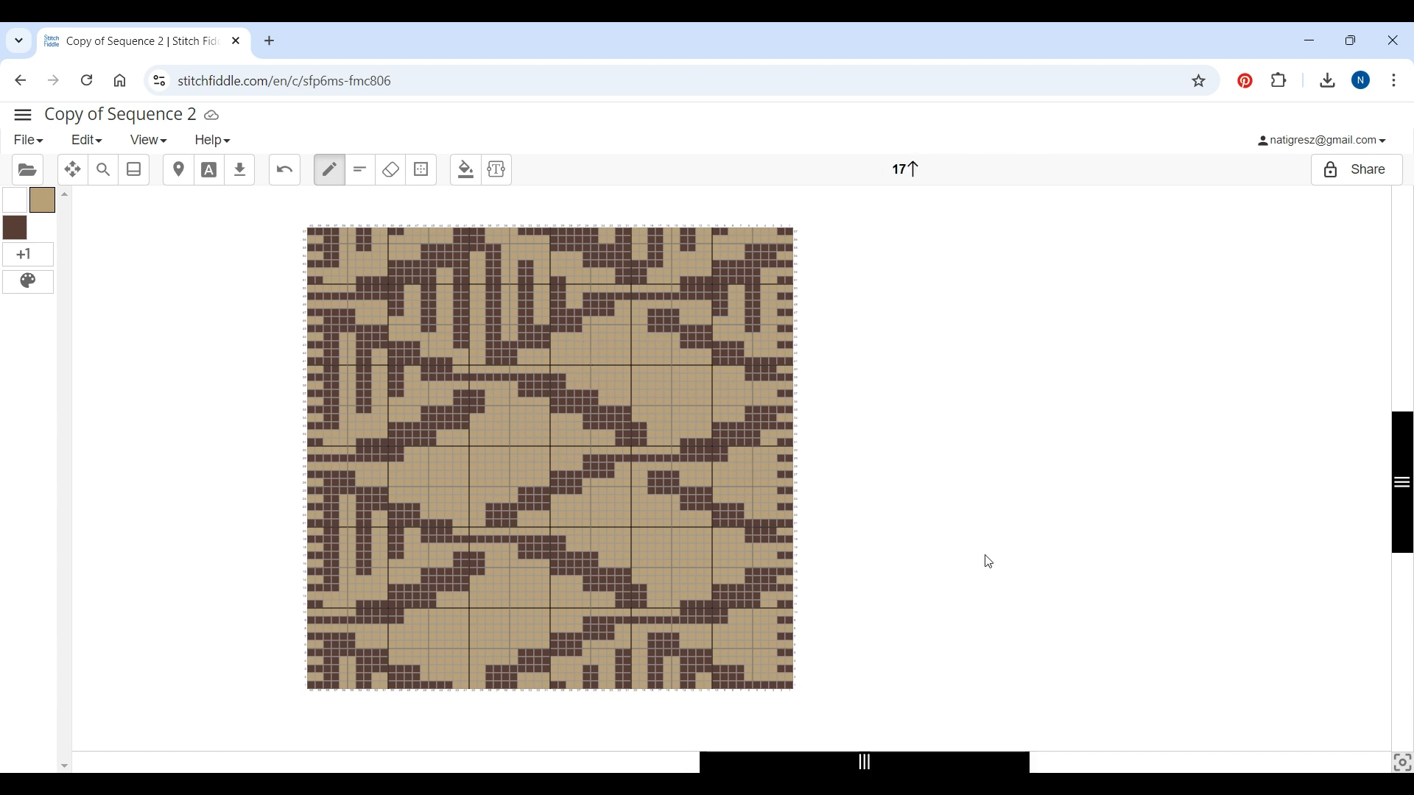
scroll(972, 561, down, 3)
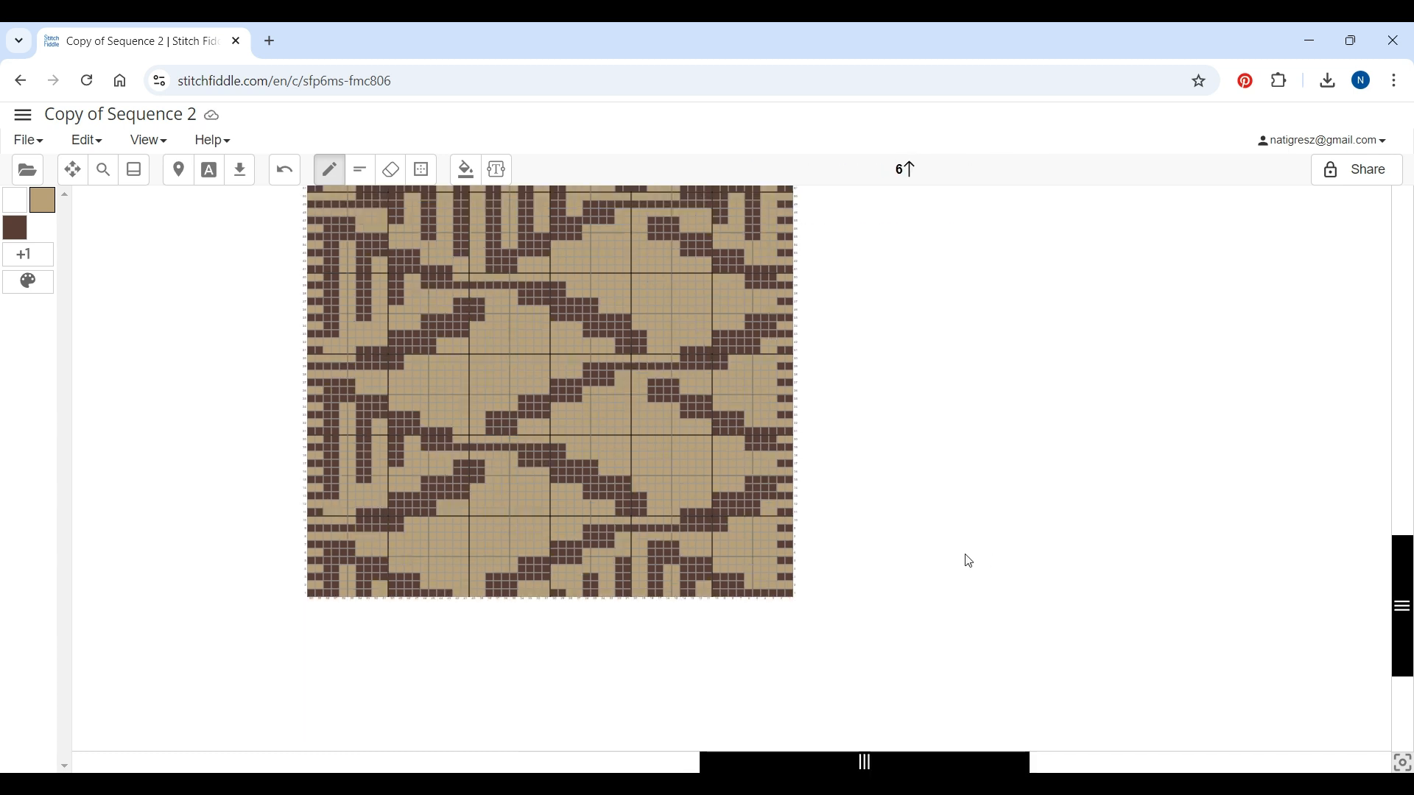
click(775, 595)
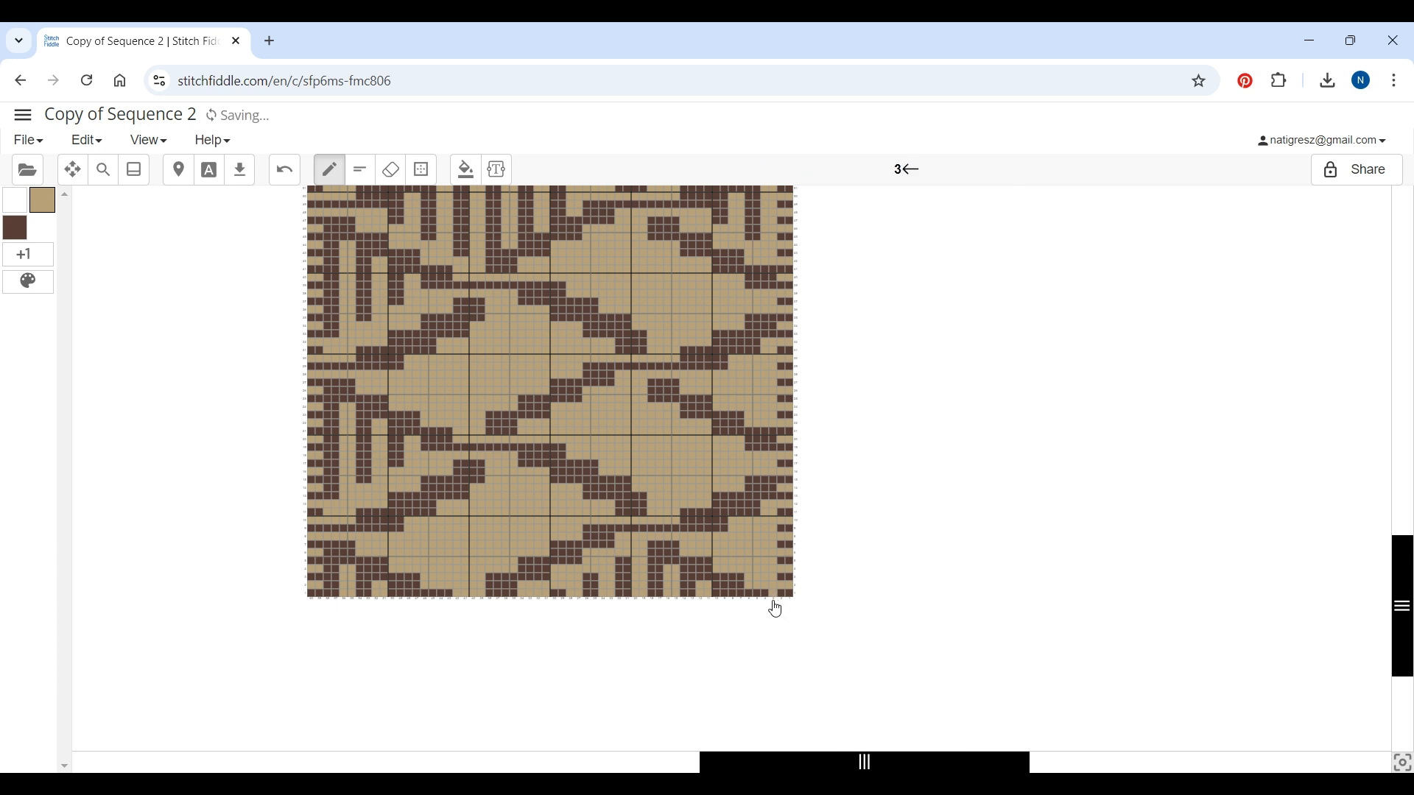
click(775, 610)
click(877, 609)
key(BackSpace)
text(30)
click(891, 428)
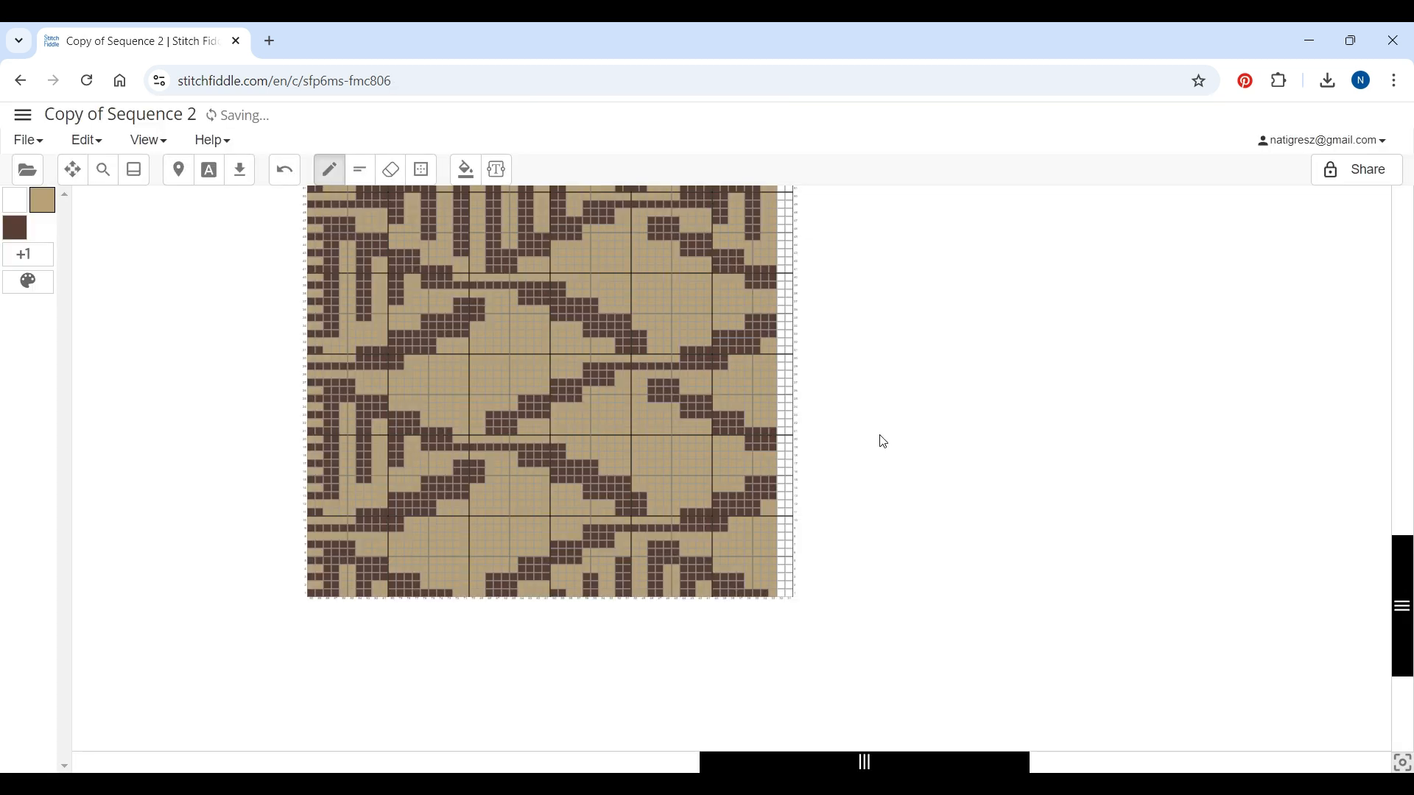
Add 30 rows below the bottom row of the chart
click(304, 604)
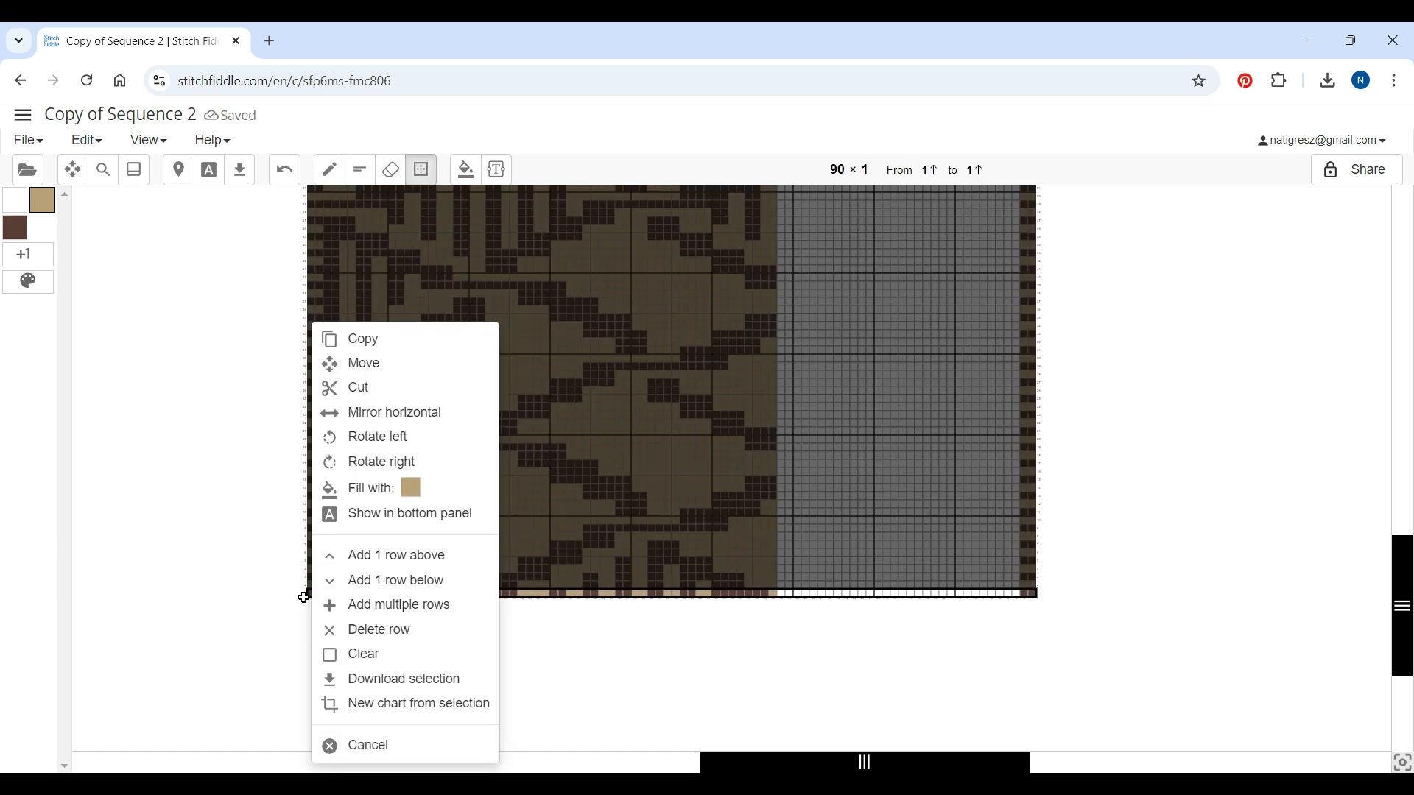
click(377, 604)
key(BackSpace)
text(30)
click(937, 445)
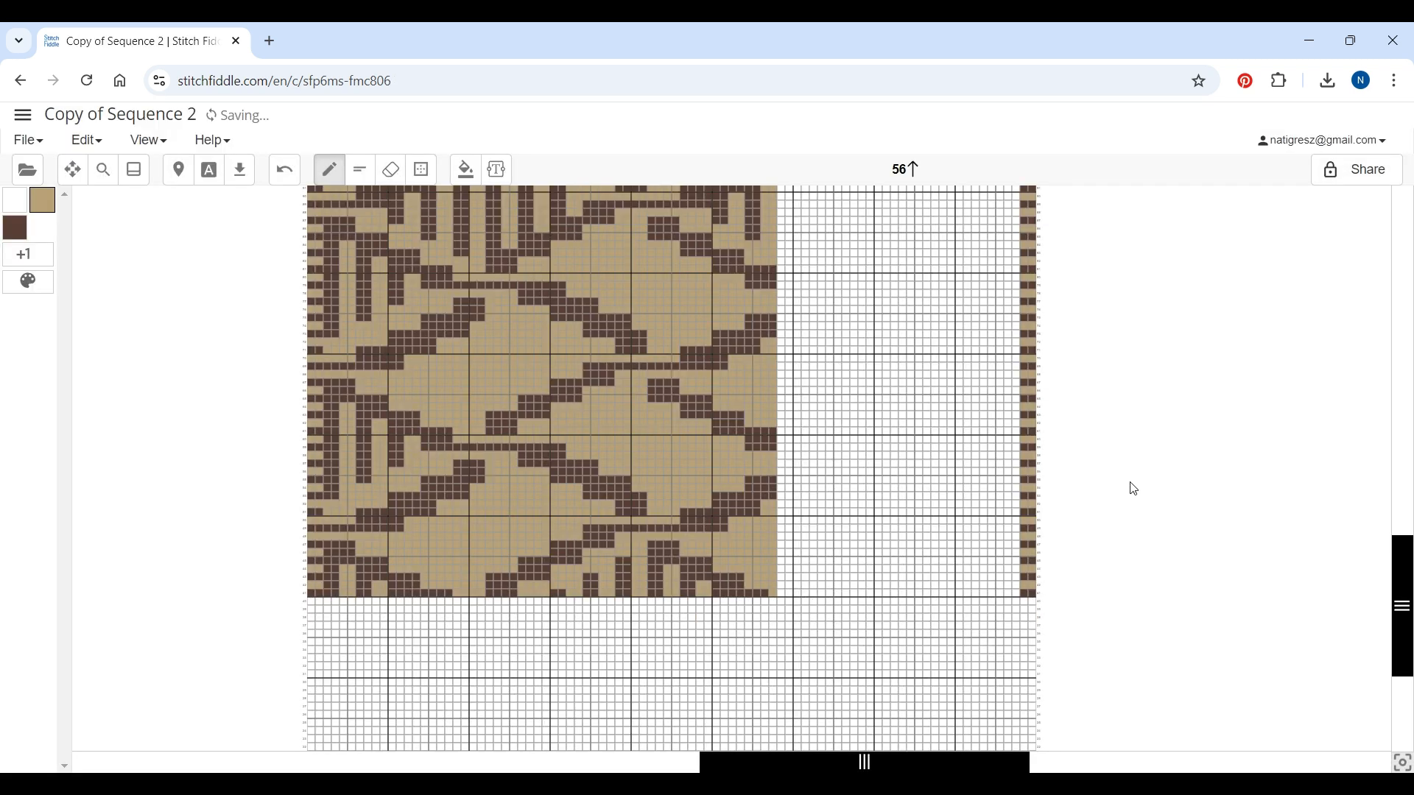
Zoom in to inspect the enlarged chart
scroll(1165, 488, down, 3)
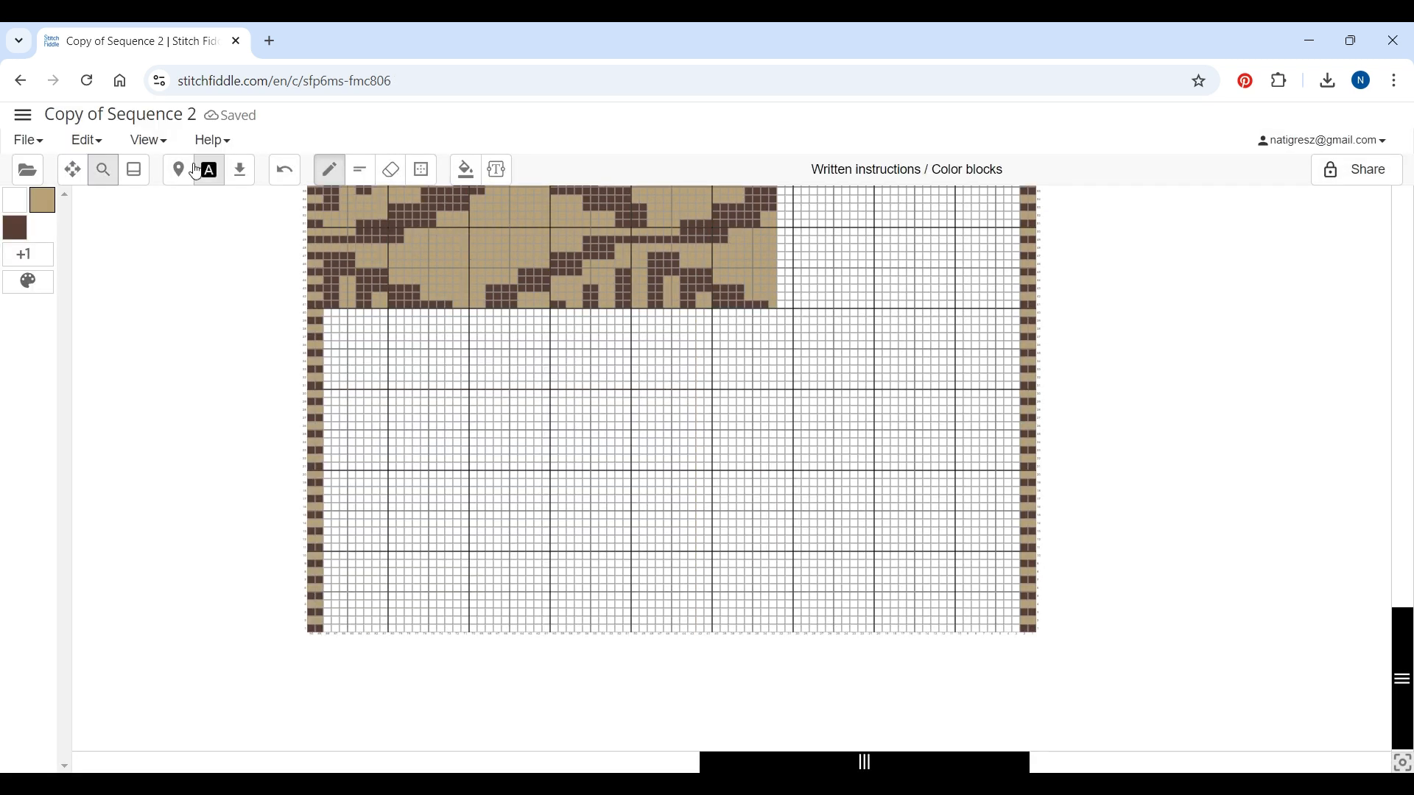
click(104, 170)
drag(492, 157, 498, 160)
click(909, 324)
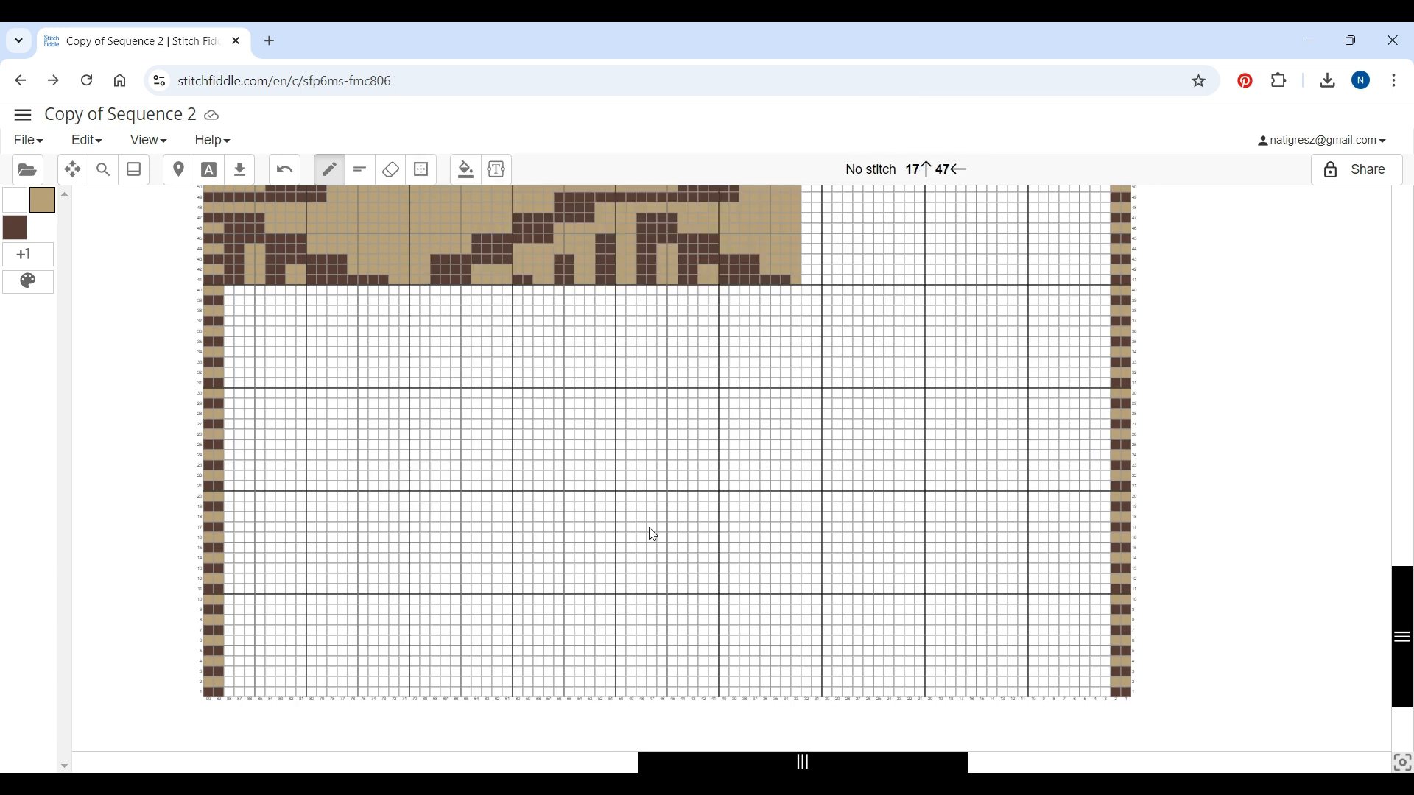
scroll(652, 535, up, 5)
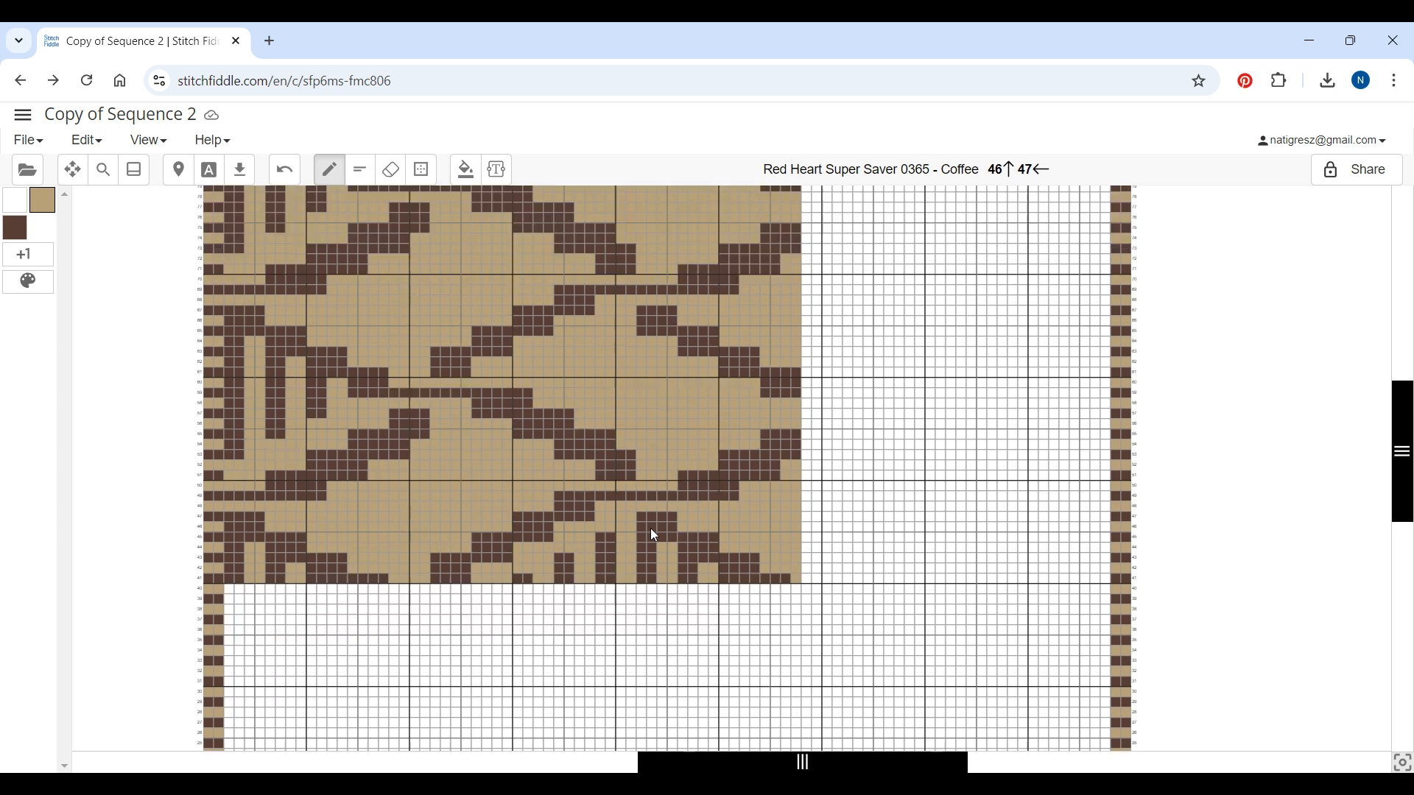
Draw a stepped Coffee line rising to the right in the empty rows below the Cafe Latte area
scroll(655, 535, up, 5)
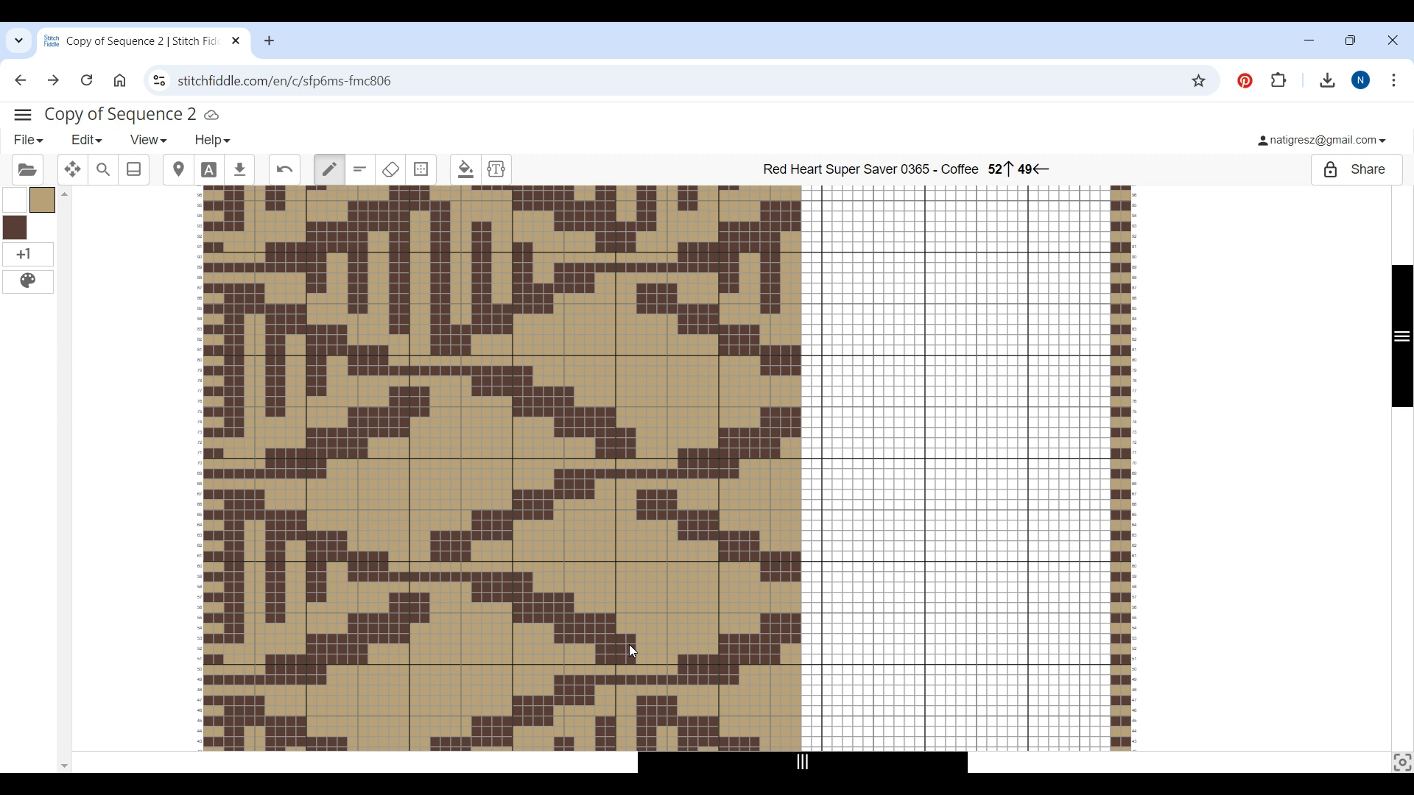
scroll(587, 535, down, 5)
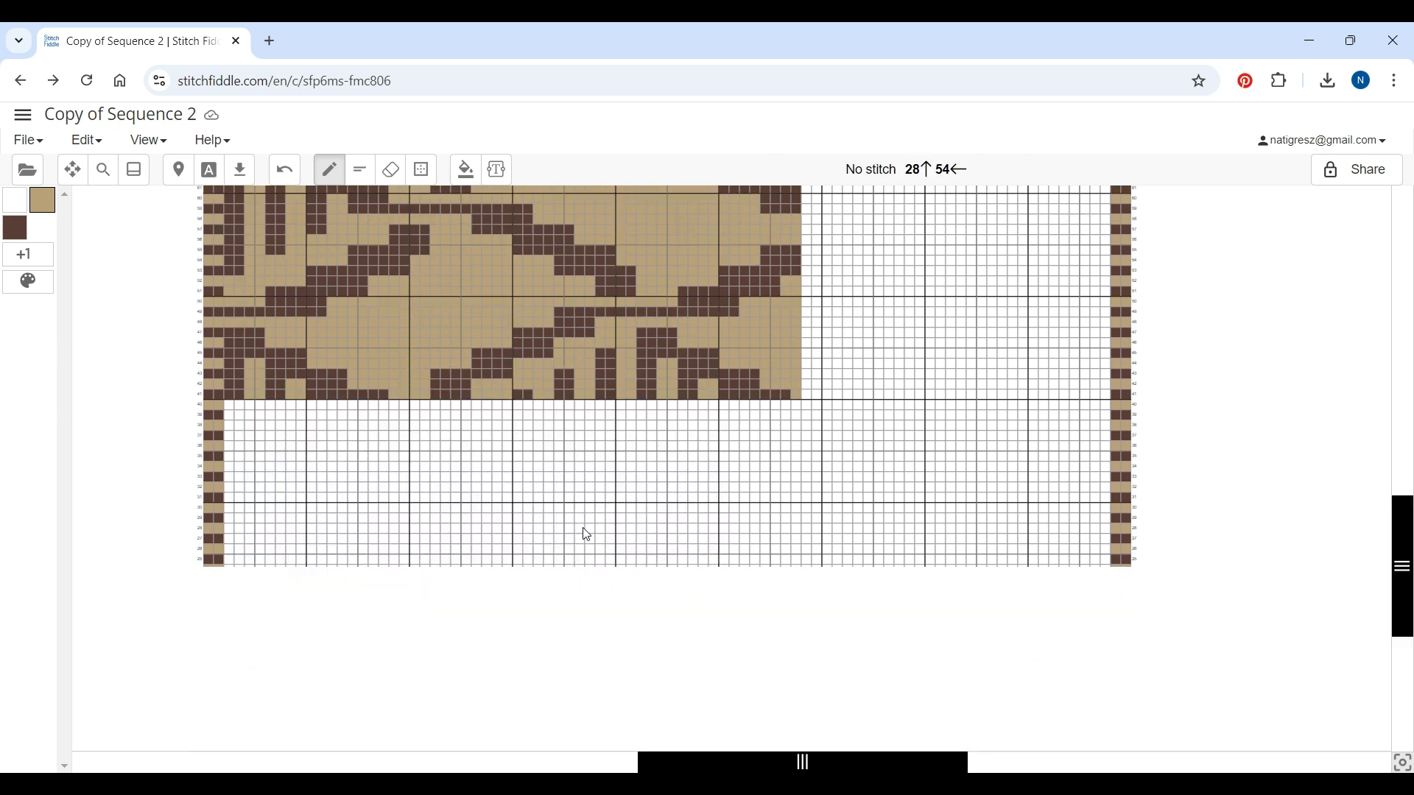
scroll(587, 536, down, 3)
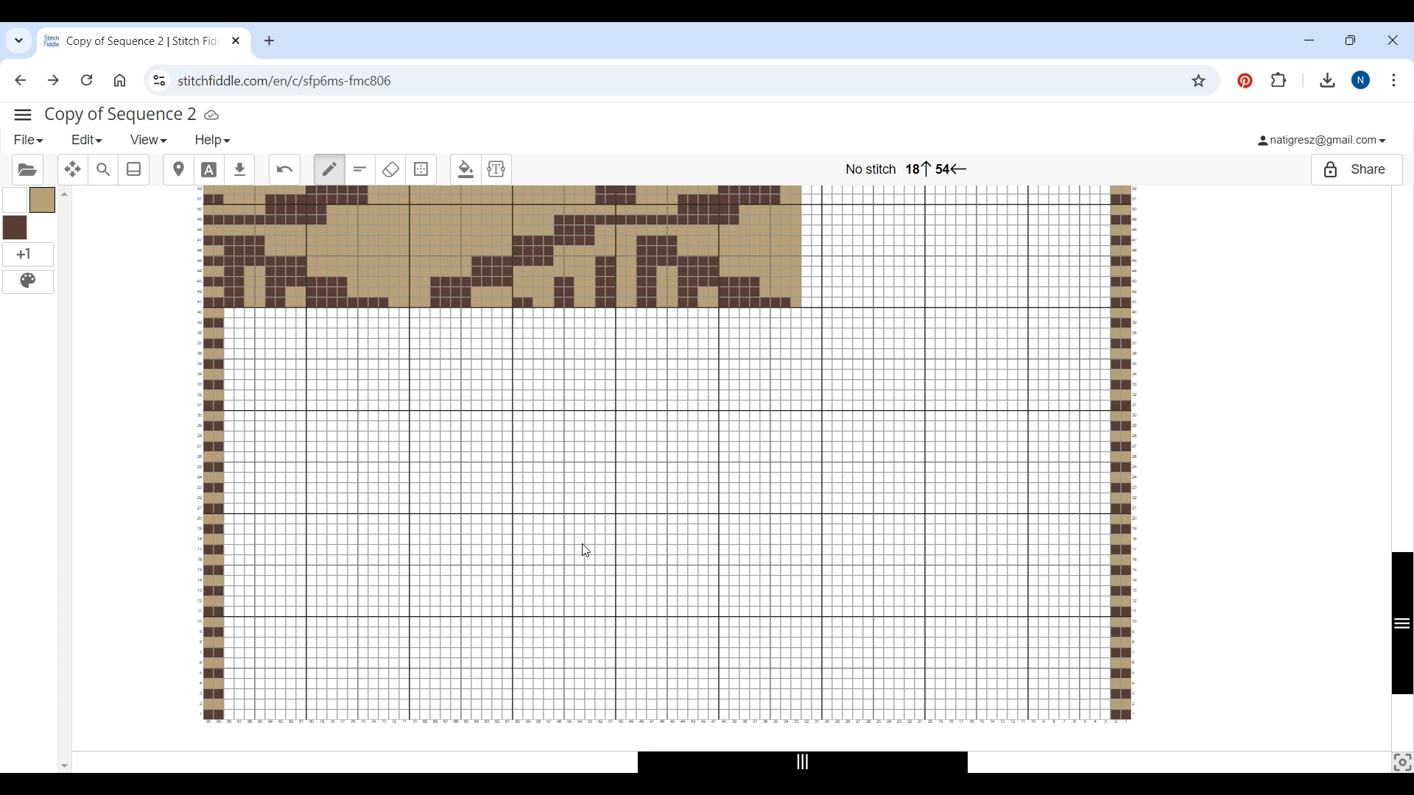
mouse_move(487, 614)
mouse_down()
mouse_move(506, 616)
mouse_move(506, 638)
mouse_move(433, 654)
mouse_move(423, 673)
mouse_move(446, 678)
mouse_move(435, 661)
mouse_up()
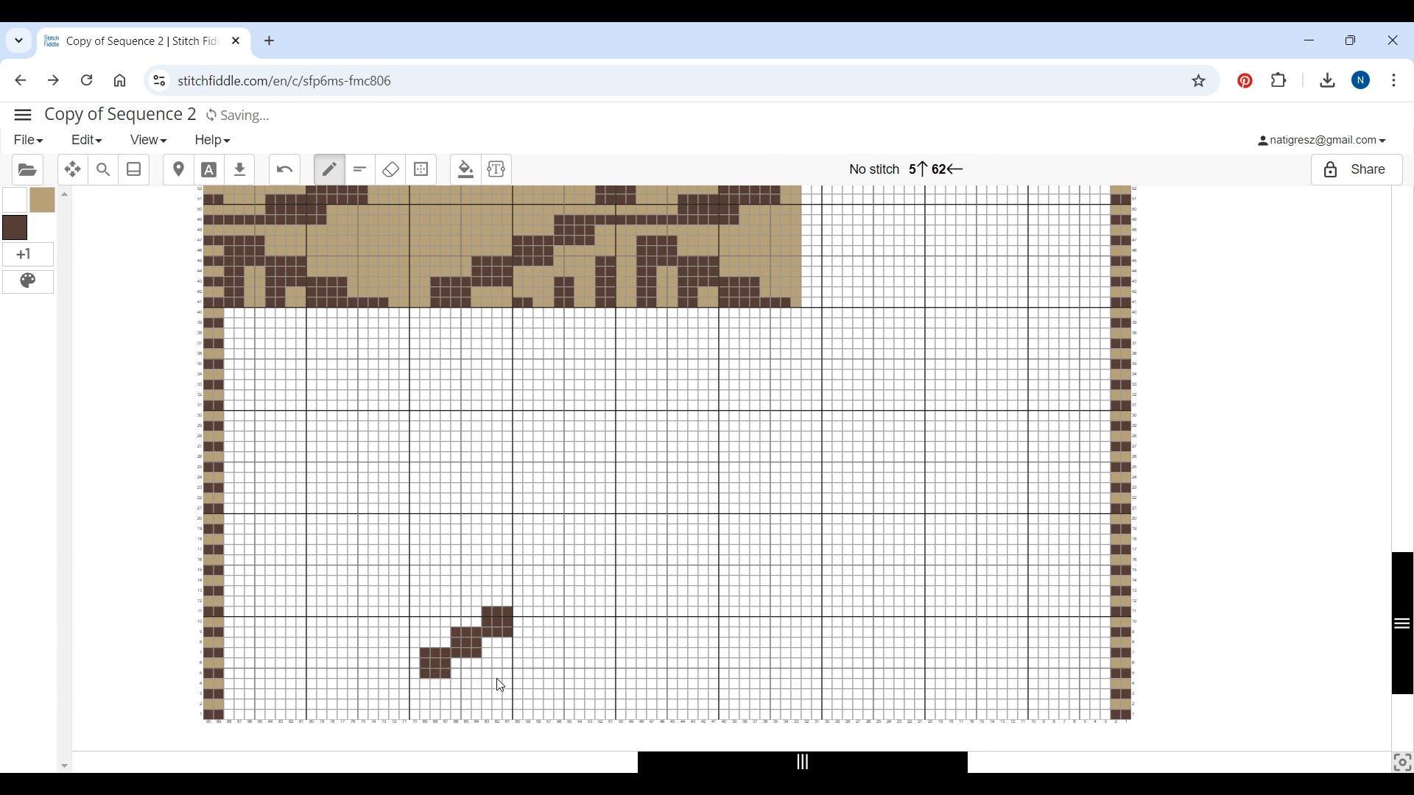
drag(520, 619, 572, 618)
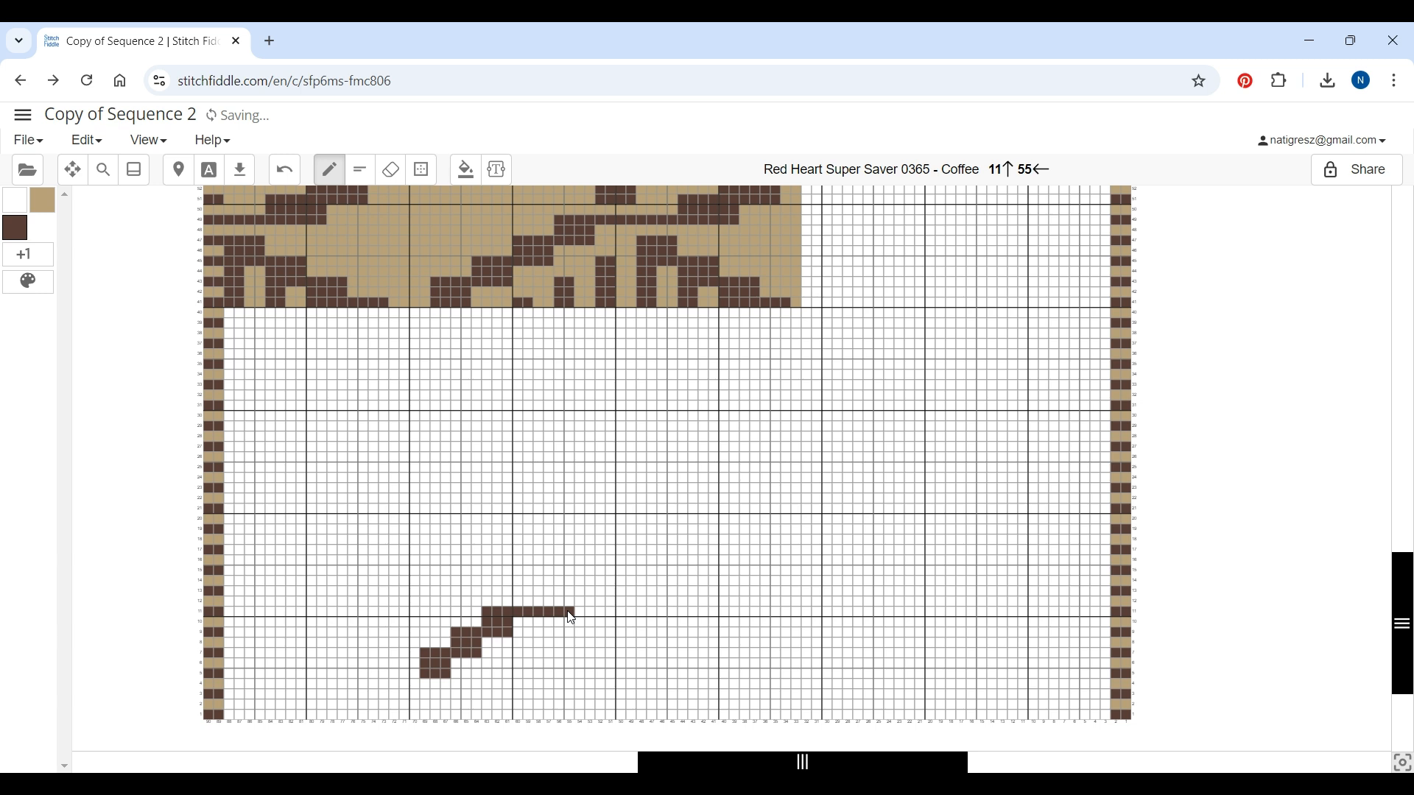
drag(584, 616, 612, 614)
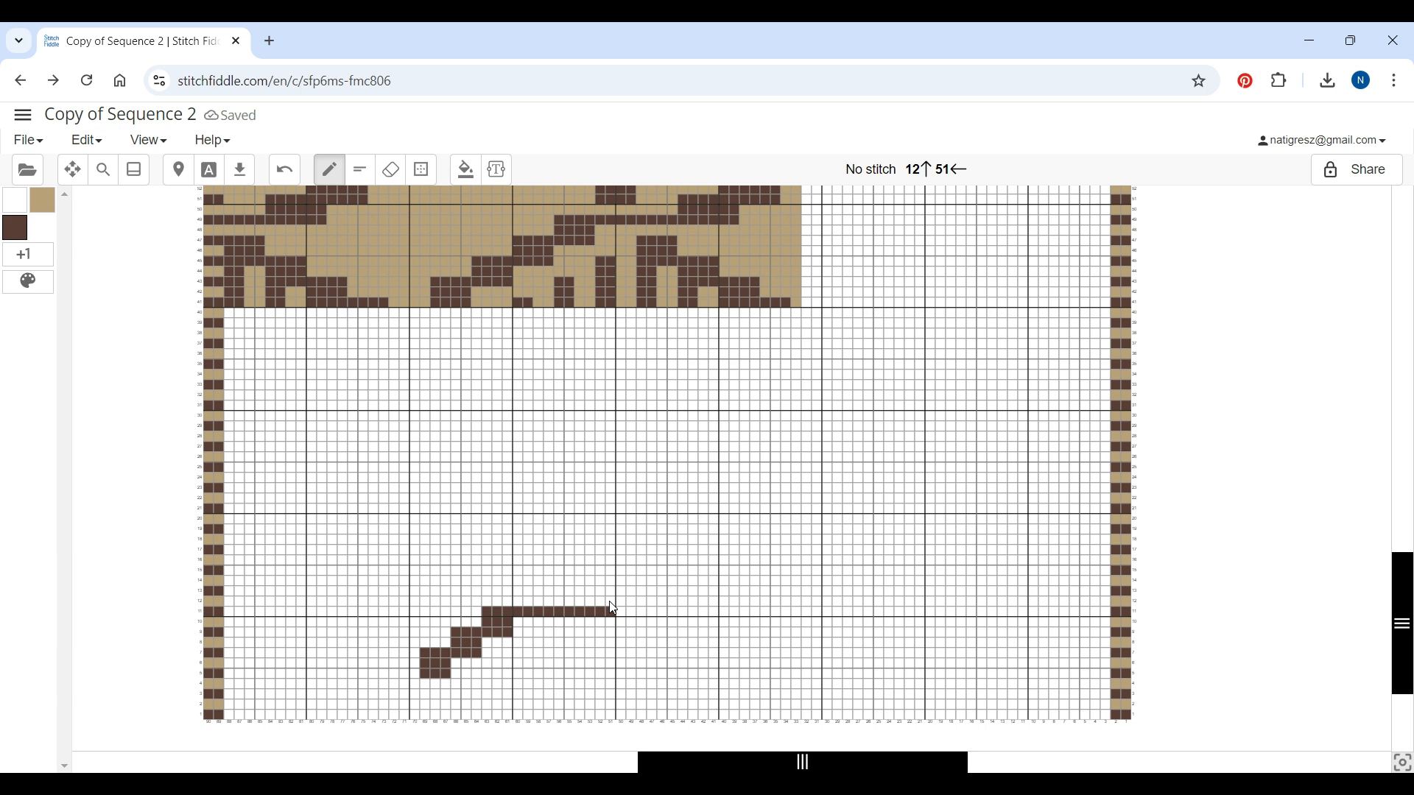
click(605, 603)
mouse_move(582, 592)
mouse_down()
mouse_move(641, 598)
mouse_move(613, 581)
mouse_move(634, 577)
mouse_up()
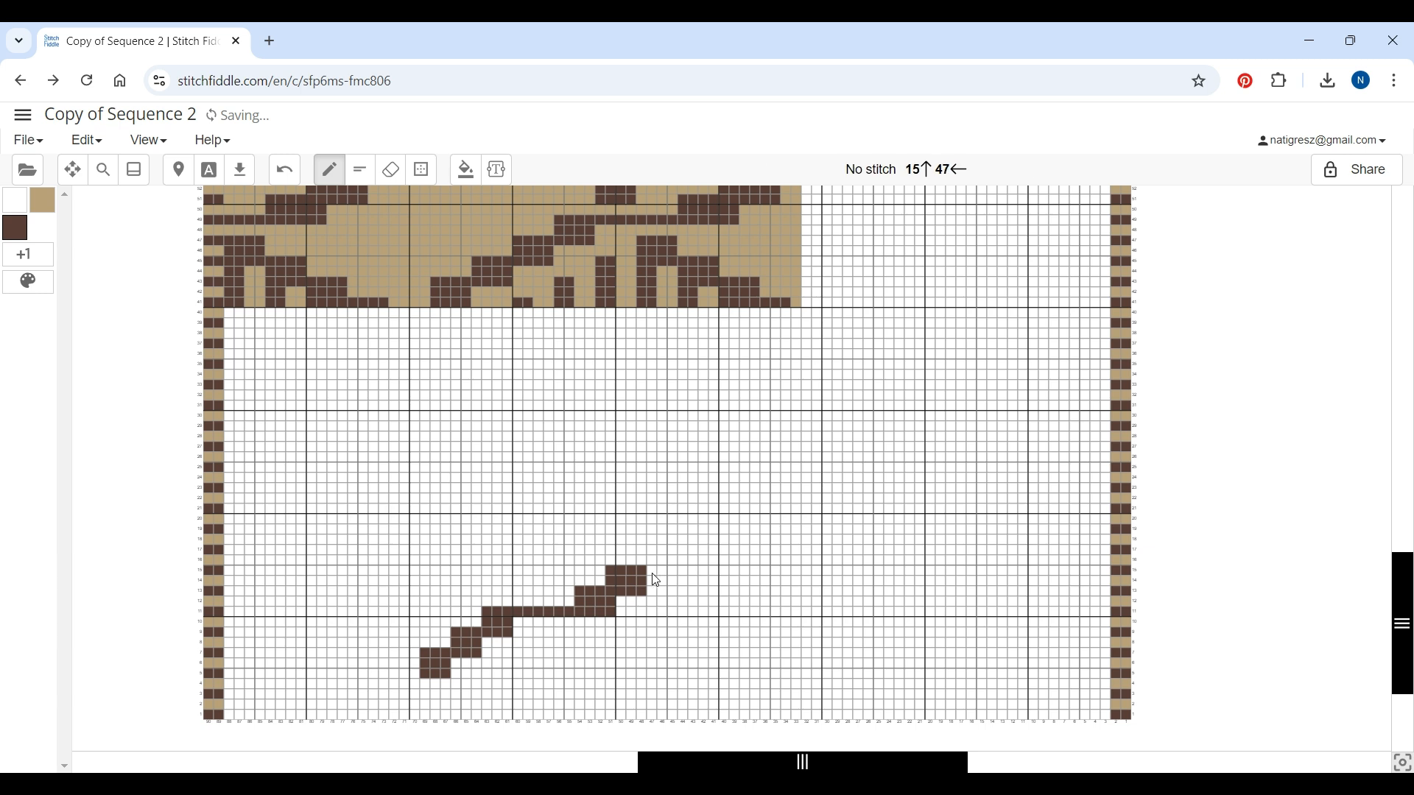
mouse_move(654, 579)
mouse_down()
mouse_move(674, 575)
mouse_move(643, 553)
mouse_up()
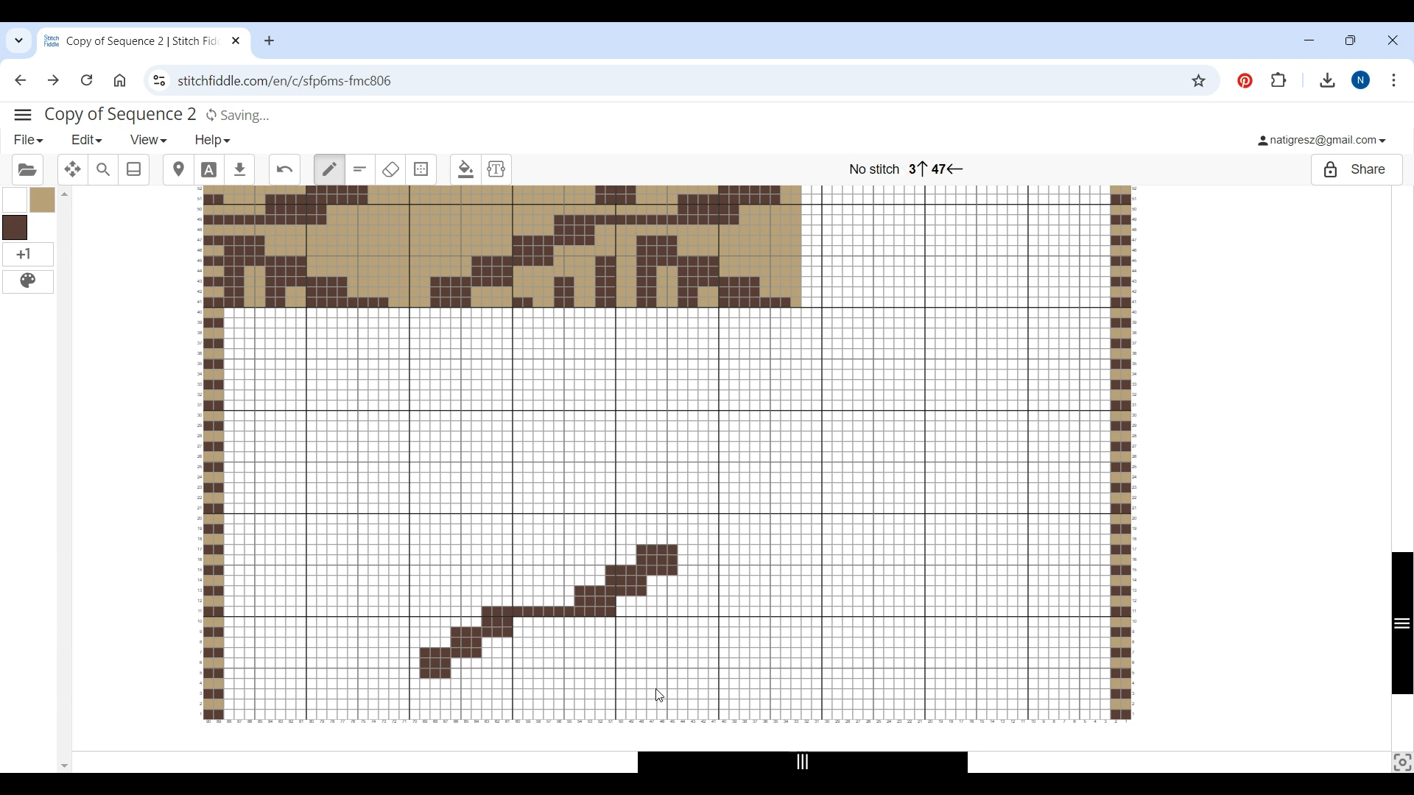
Extend the motif with Coffee steps descending to the right and a stepped line rising to the left
mouse_move(573, 635)
mouse_down()
mouse_move(550, 651)
mouse_move(596, 653)
mouse_move(598, 671)
mouse_move(579, 668)
mouse_move(634, 679)
mouse_move(619, 694)
mouse_move(609, 682)
mouse_move(645, 701)
mouse_move(711, 722)
mouse_up()
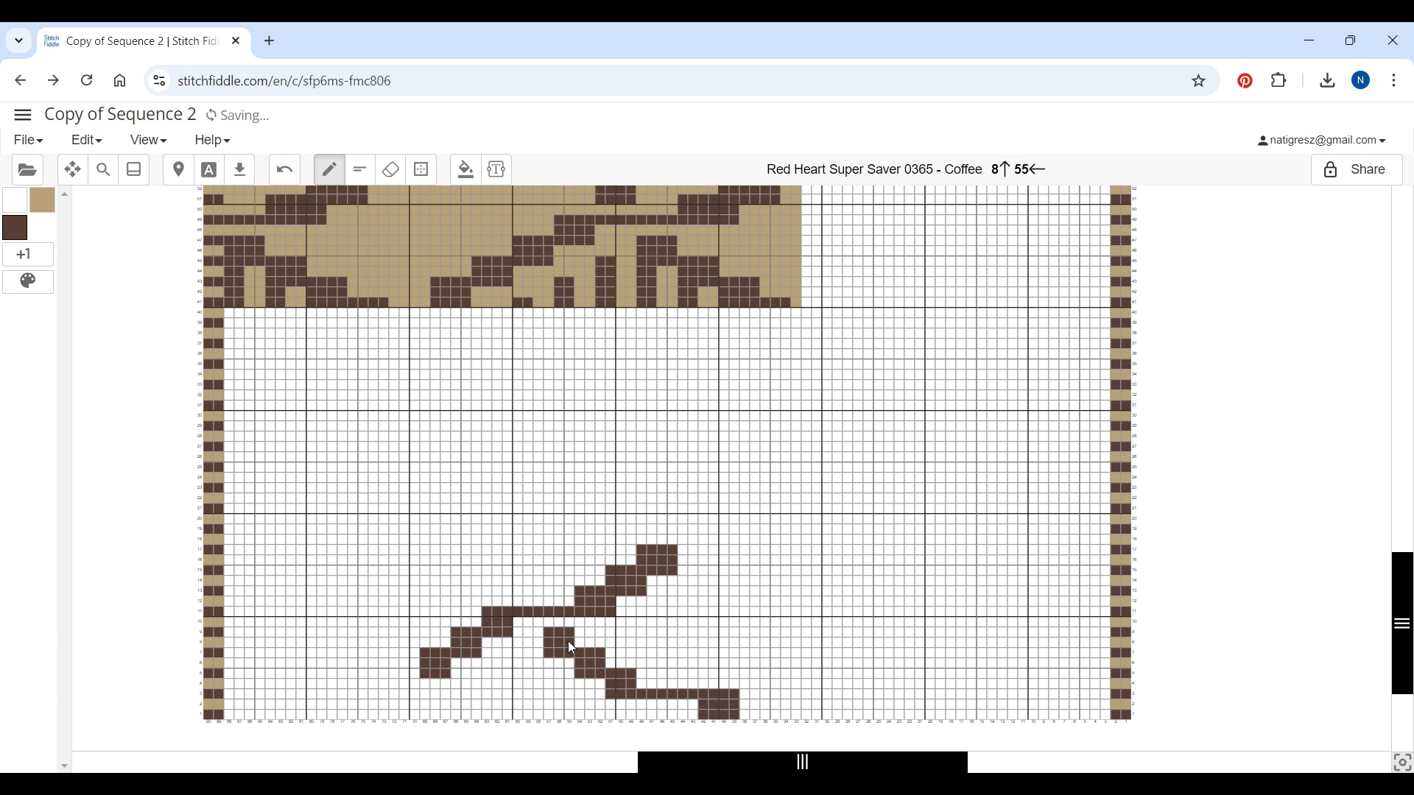
drag(521, 595, 540, 585)
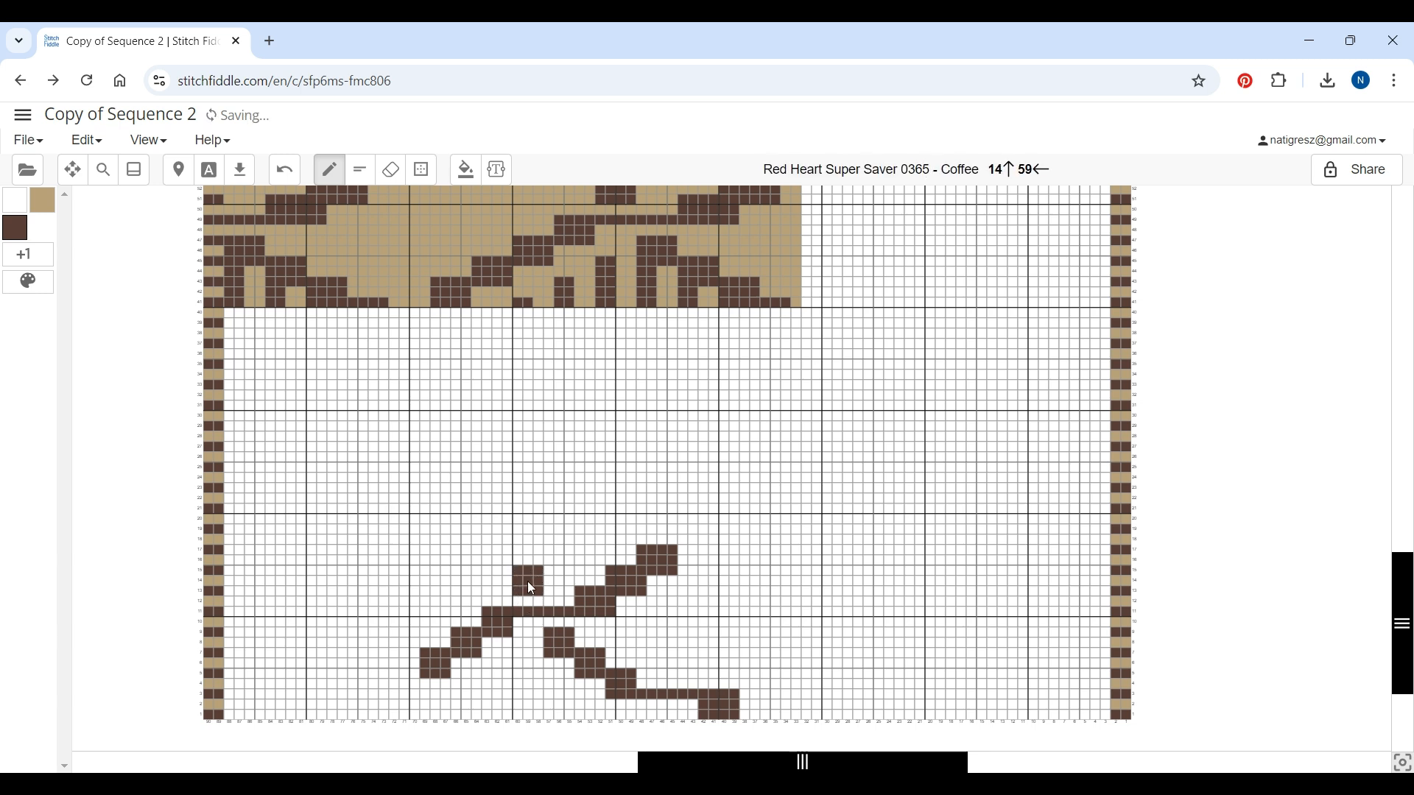
drag(549, 572, 548, 582)
click(487, 563)
click(476, 551)
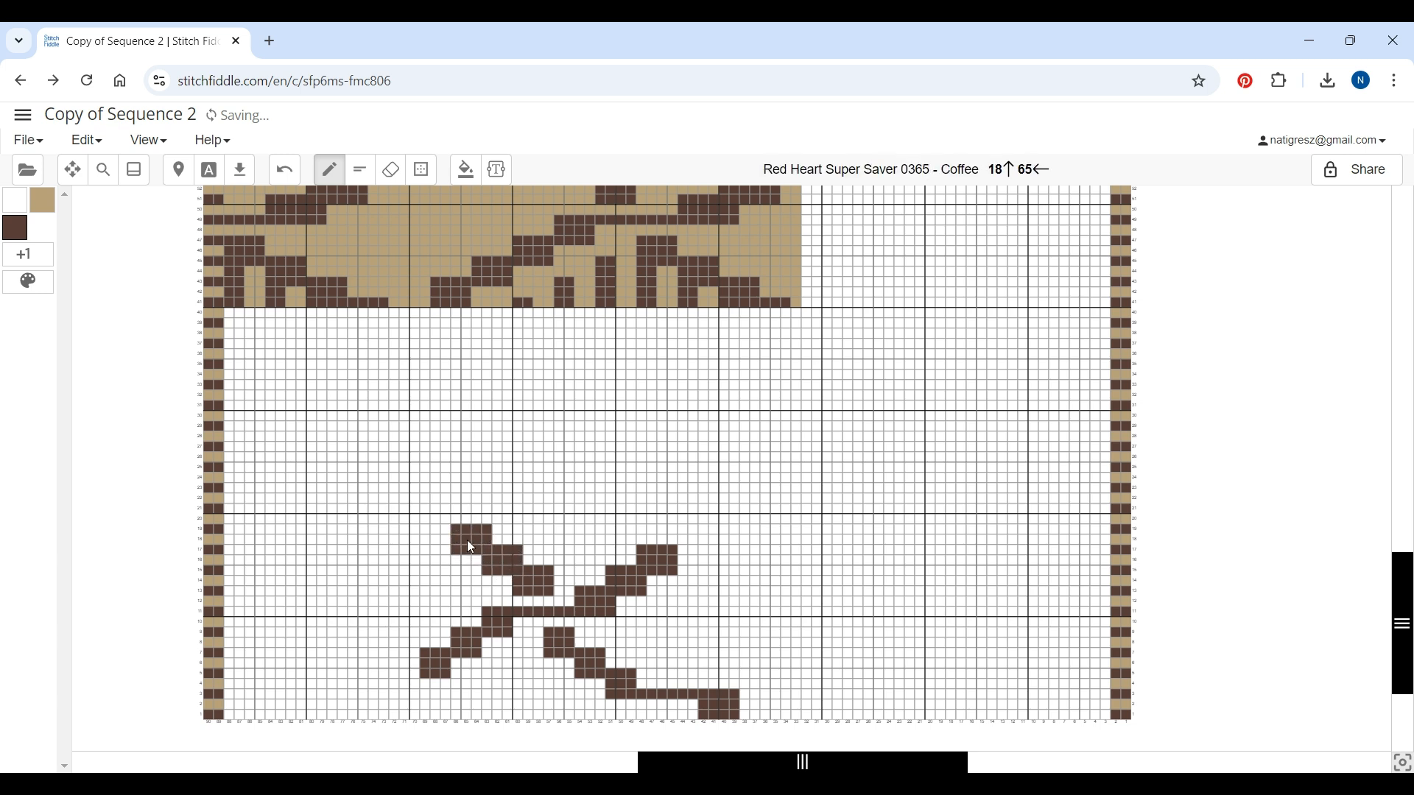
click(446, 531)
mouse_move(446, 532)
mouse_down()
mouse_move(366, 530)
mouse_move(360, 513)
mouse_move(380, 518)
mouse_move(299, 470)
mouse_up()
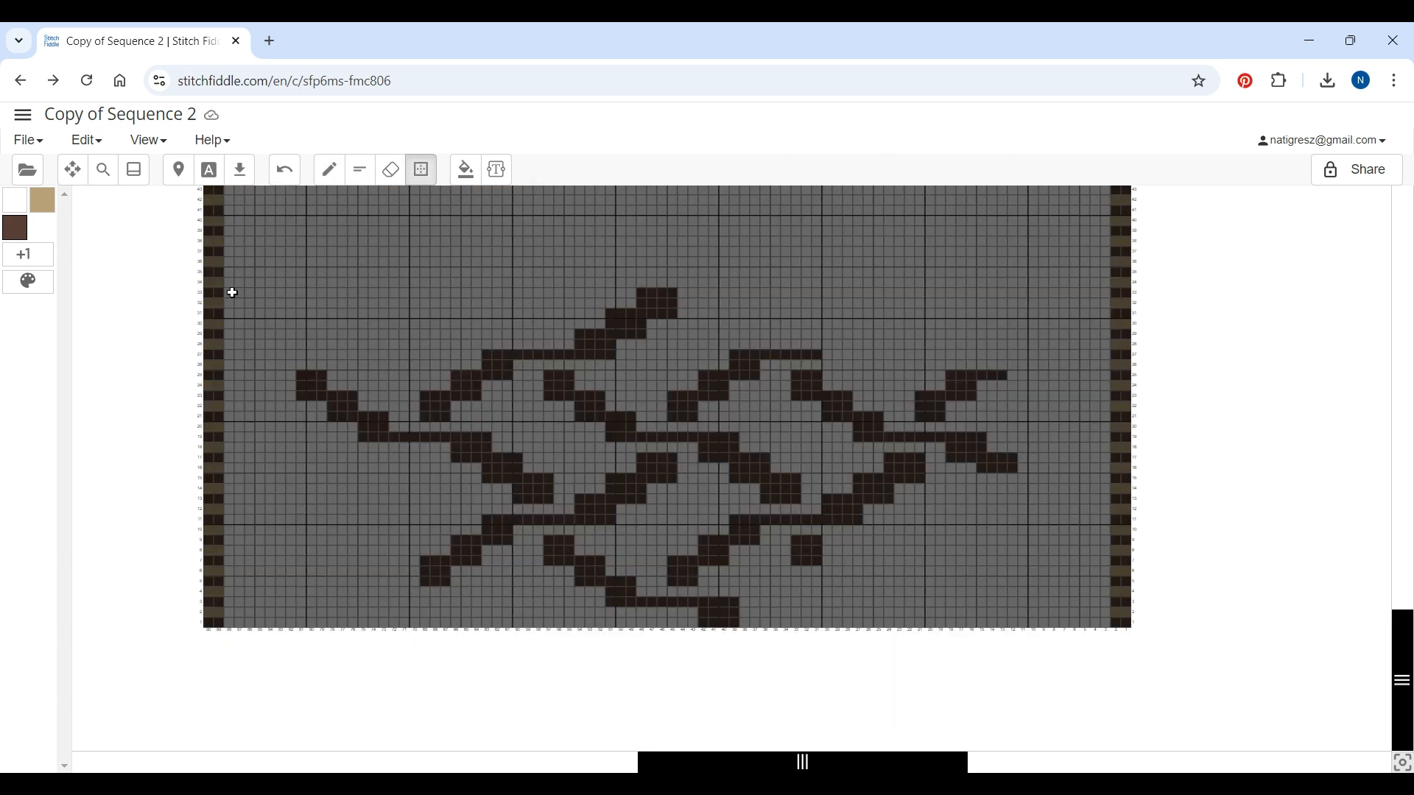
Cut the 86 × 33 block holding the new motif and paste it at the chart's top-left corner
drag(230, 293, 1107, 624)
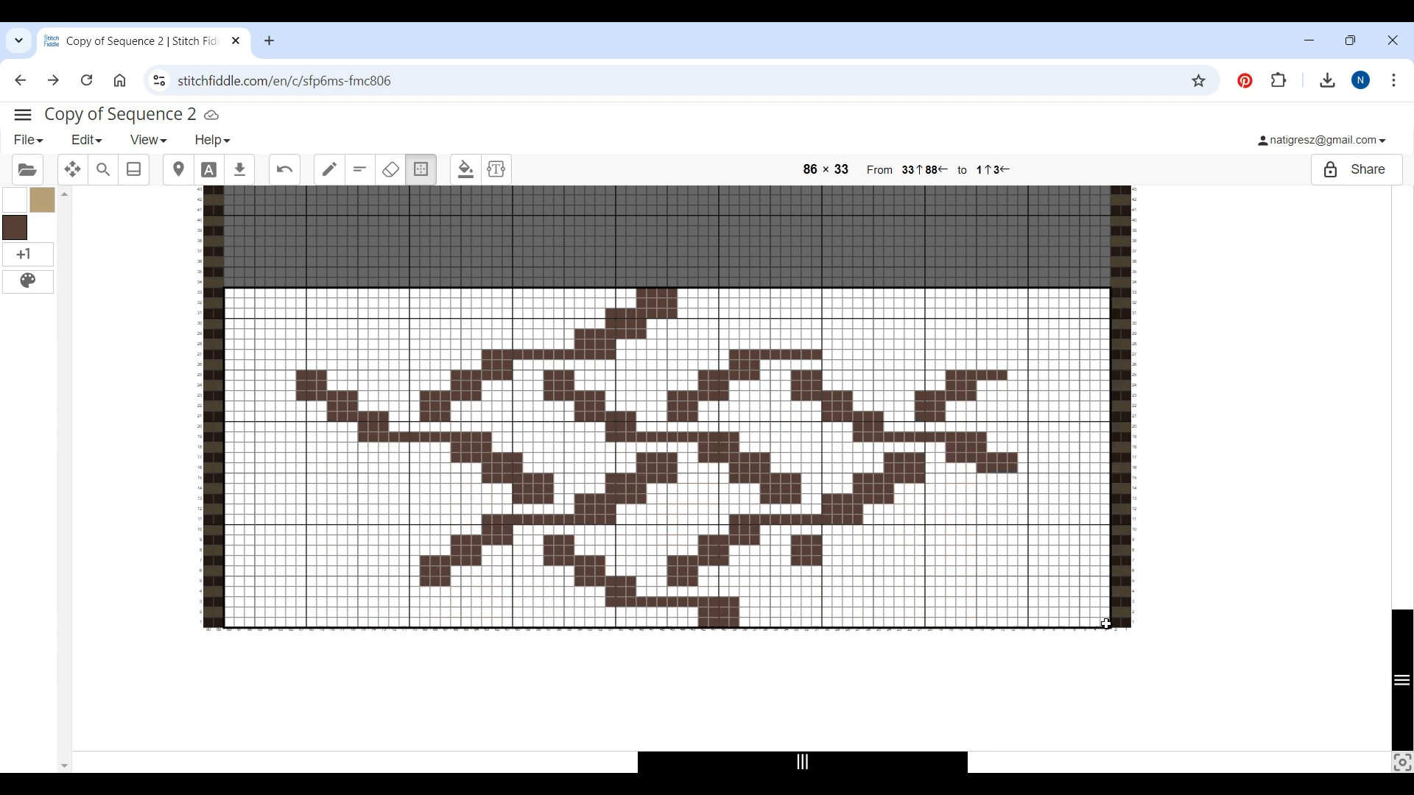
click(1152, 453)
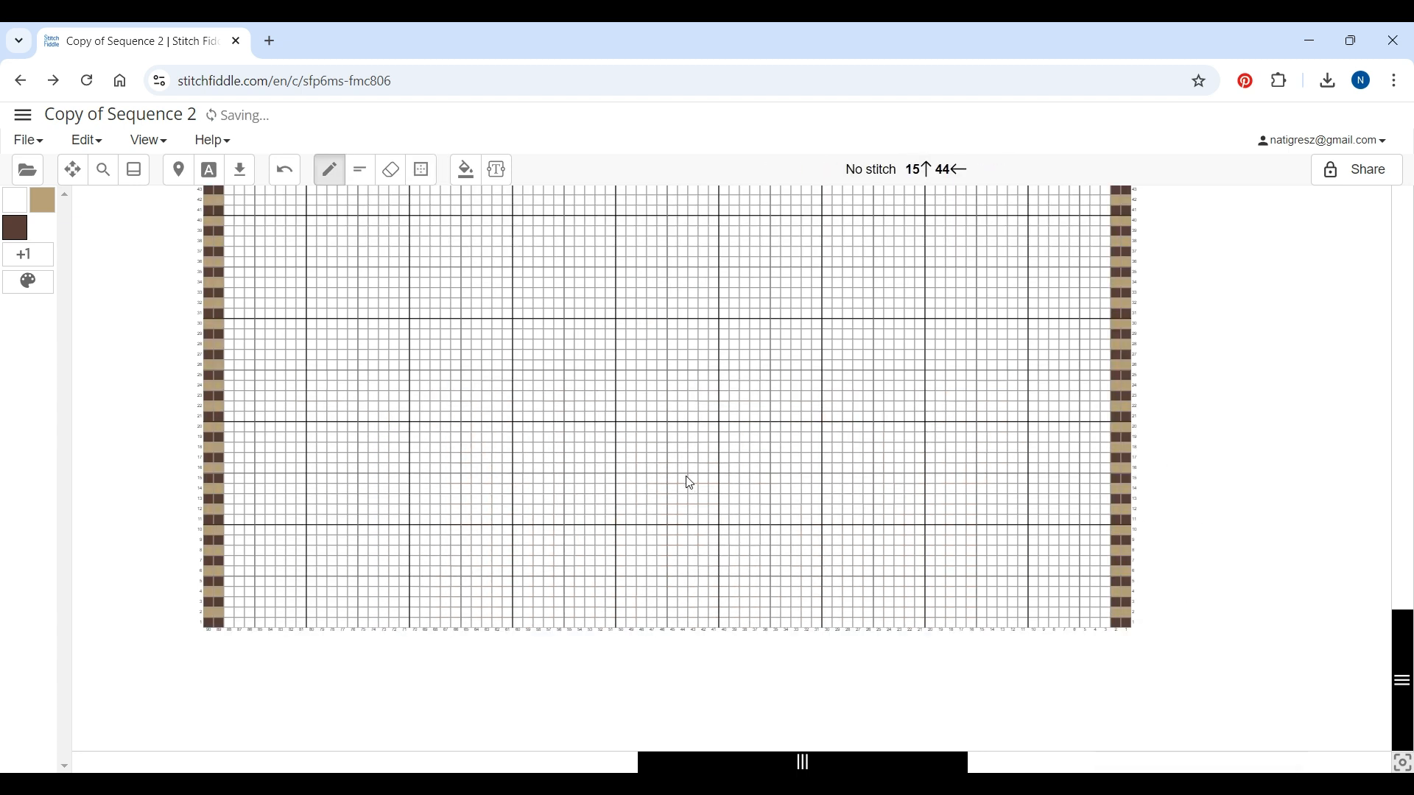
scroll(685, 479, up, 10)
scroll(685, 478, up, 3)
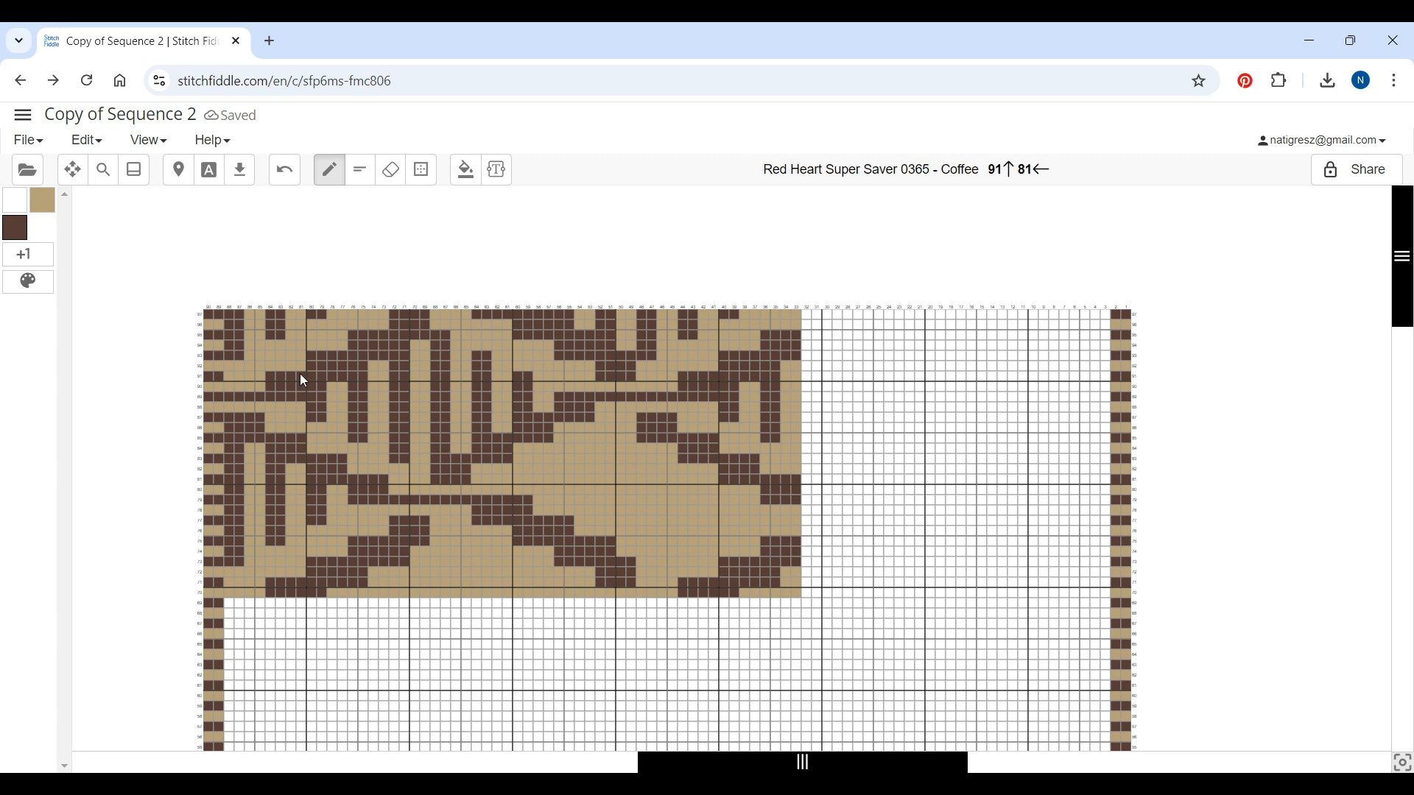
right_click(230, 320)
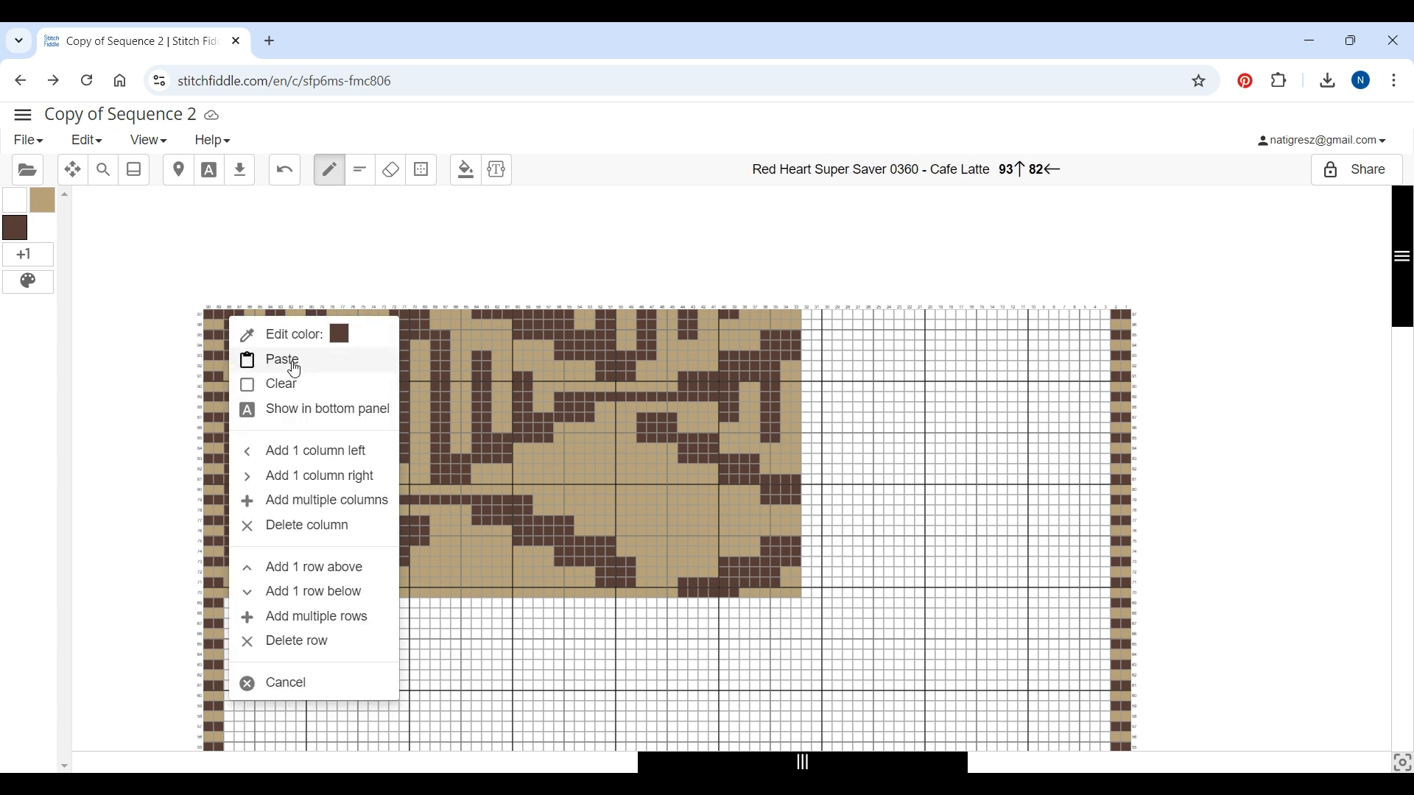
click(289, 359)
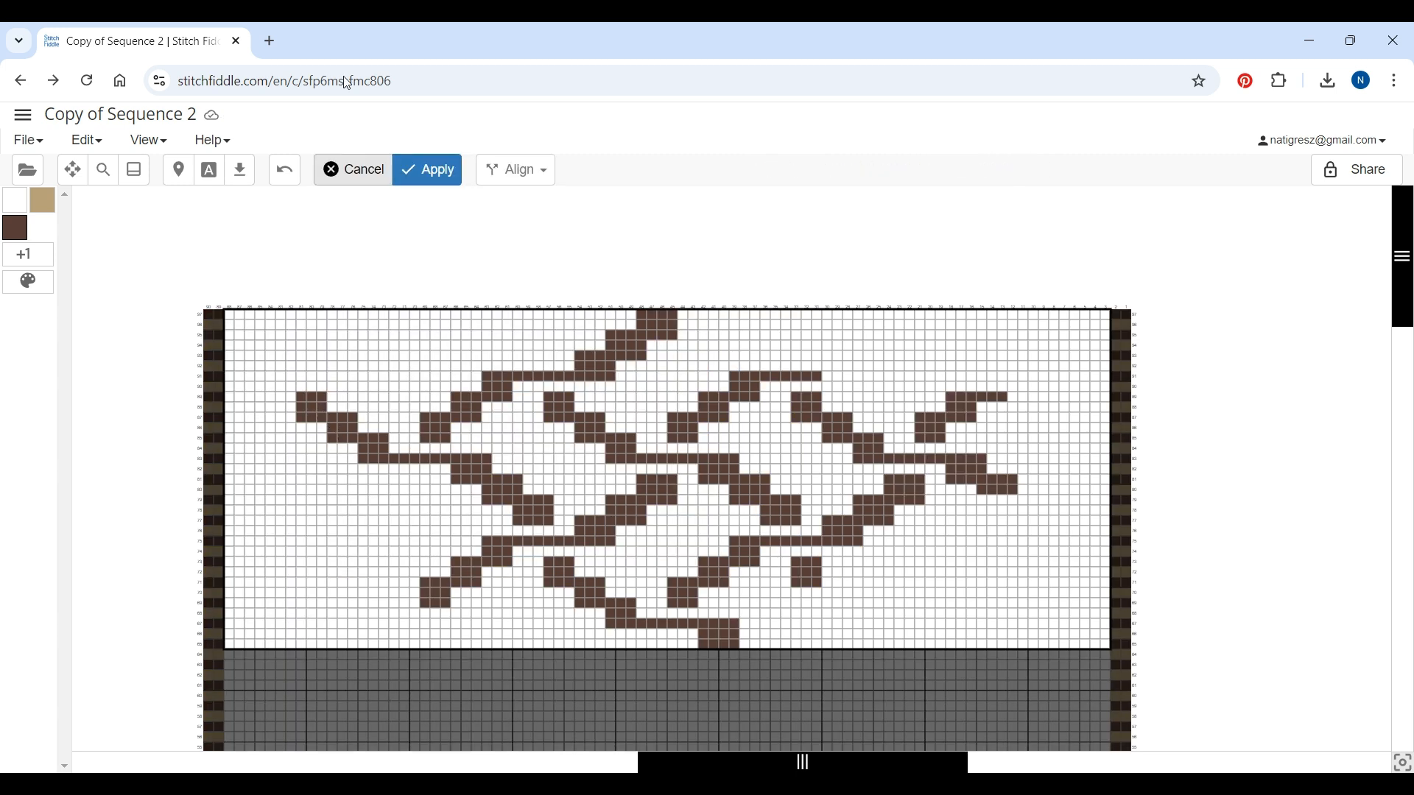
click(425, 174)
Copy the 86 × 23 motif band and paste it directly below to repeat the pattern
scroll(715, 584, down, 1)
click(421, 177)
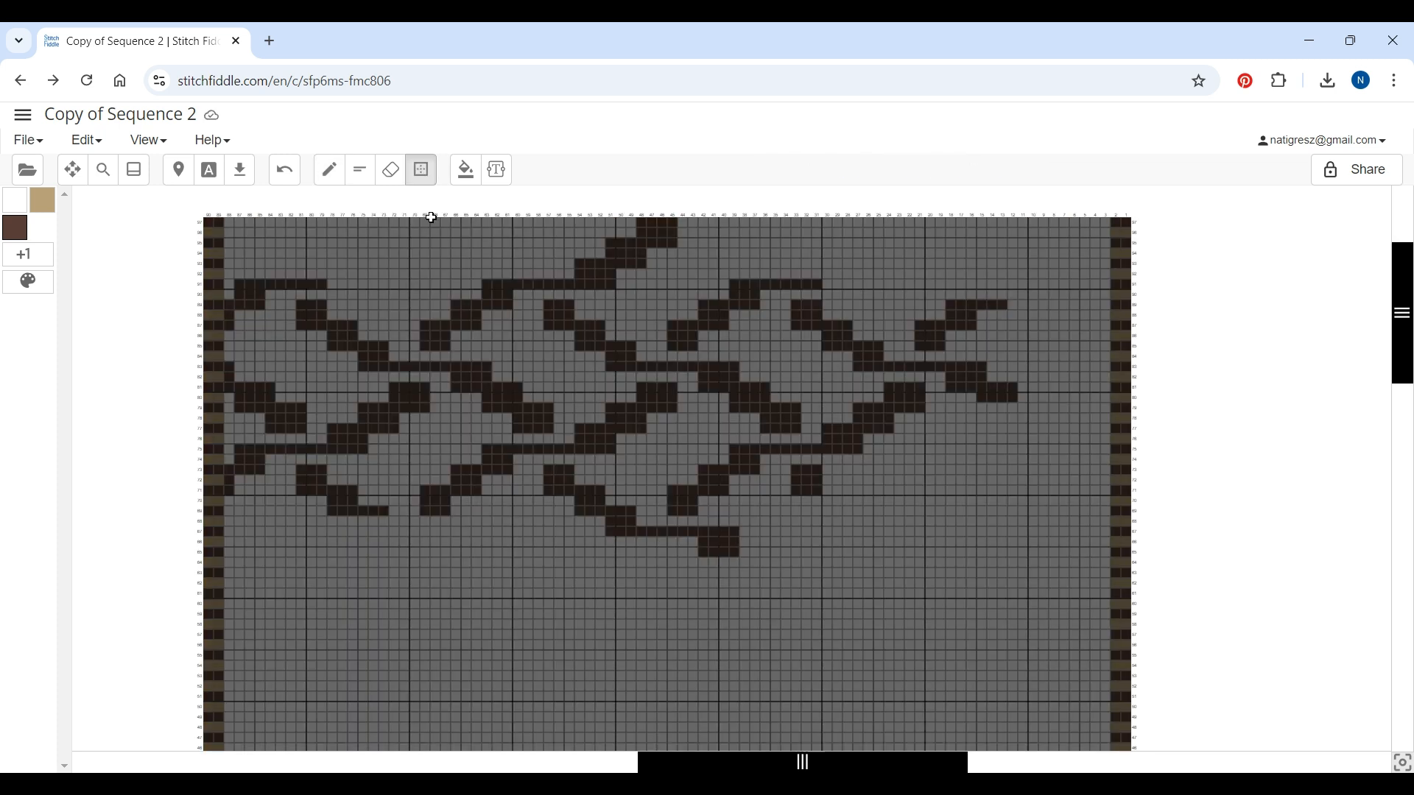
drag(228, 284, 1103, 508)
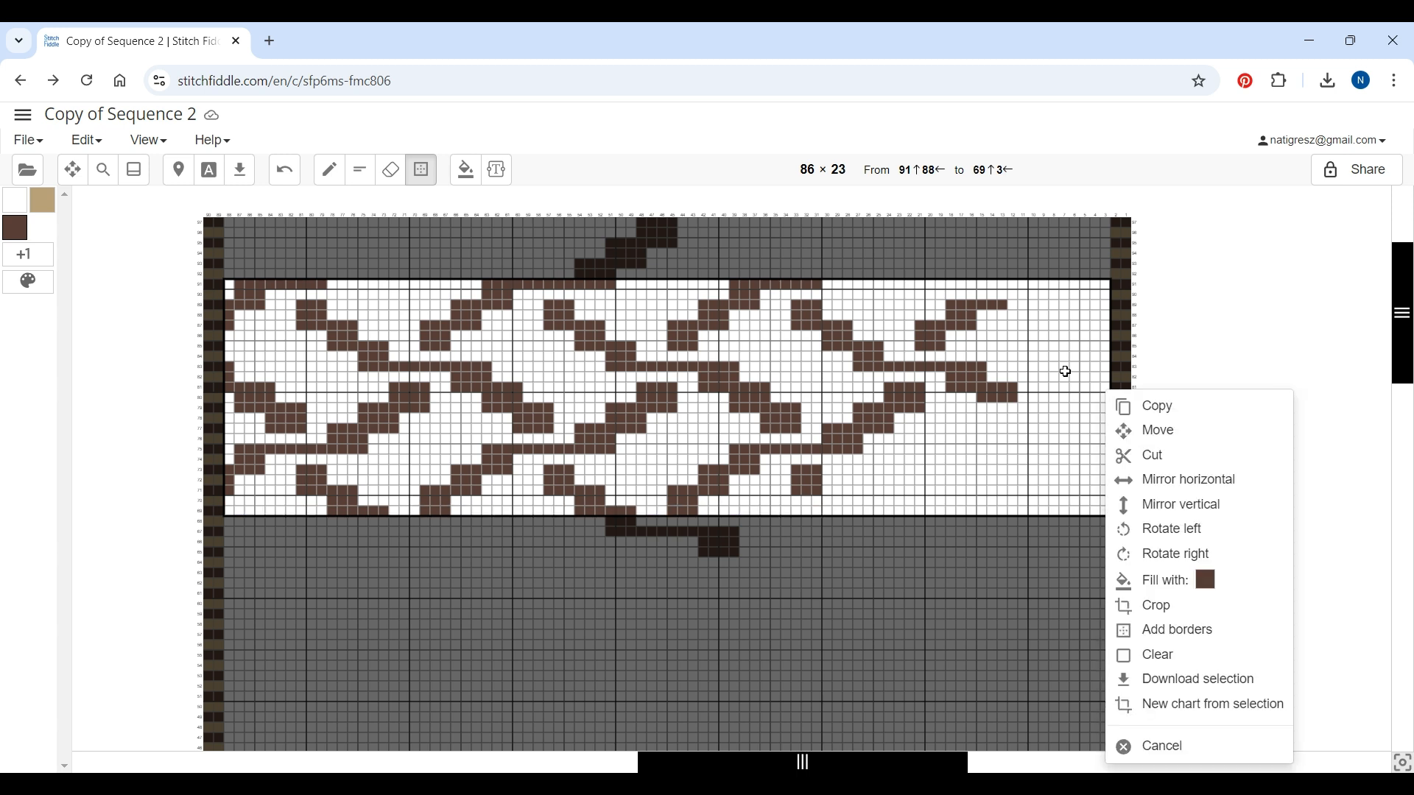
click(1134, 420)
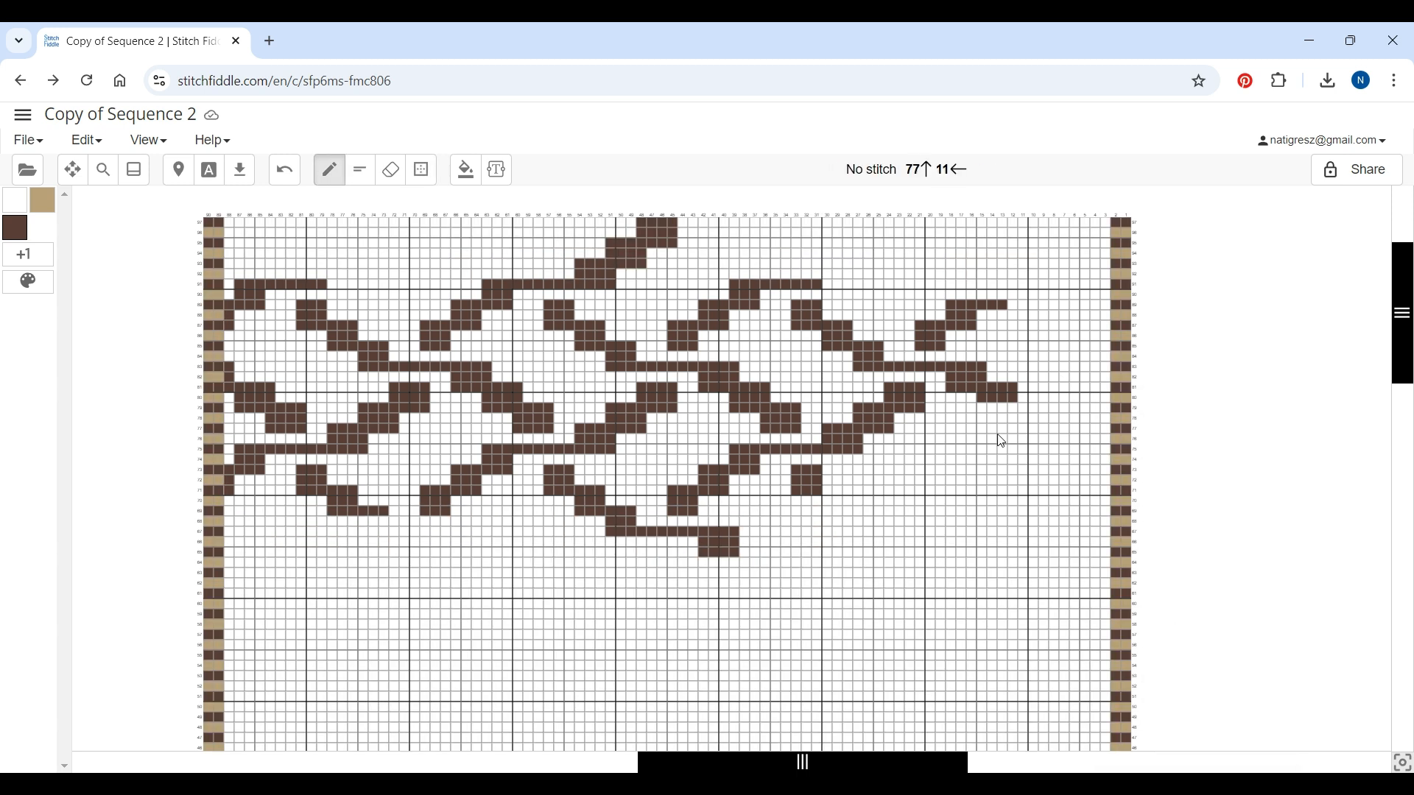
right_click(230, 456)
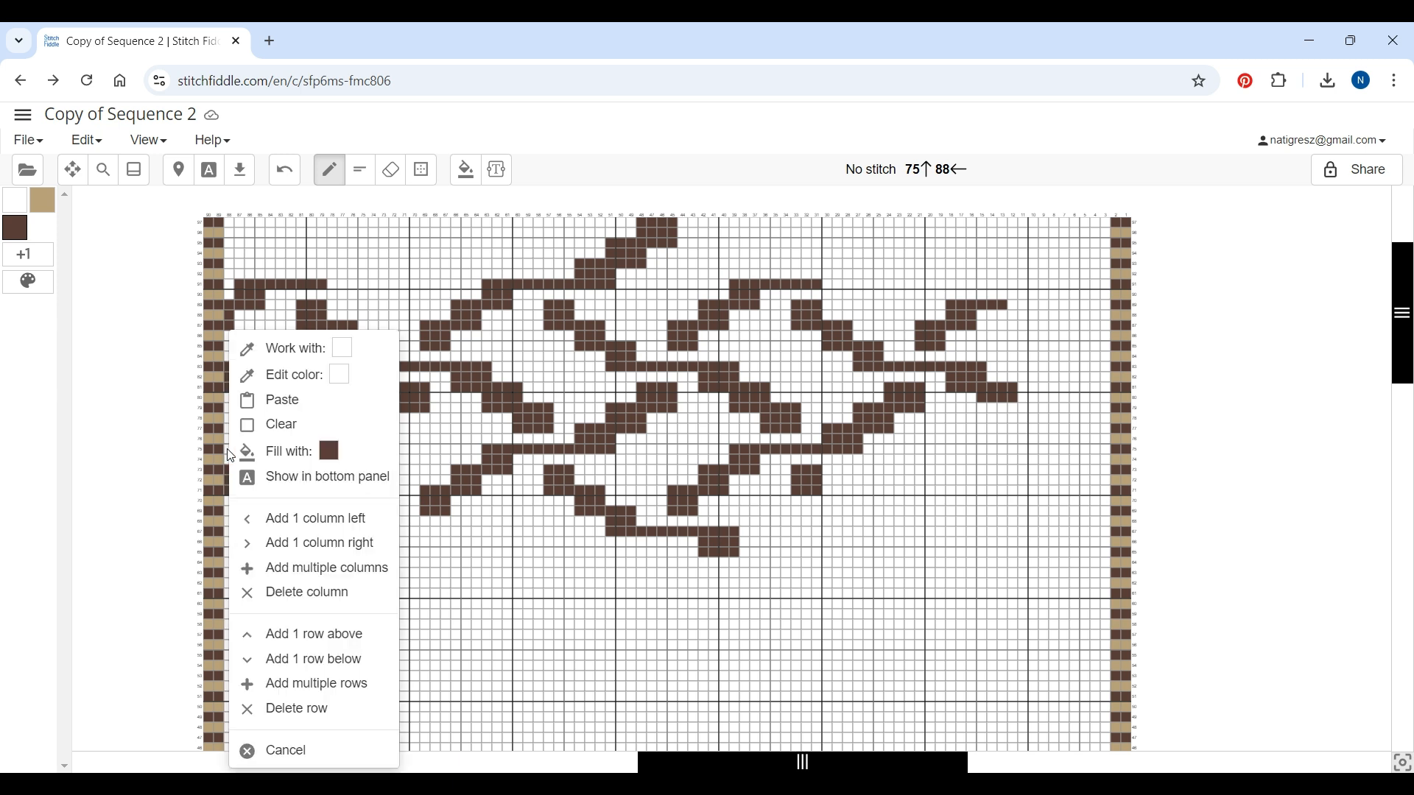
click(295, 407)
click(425, 175)
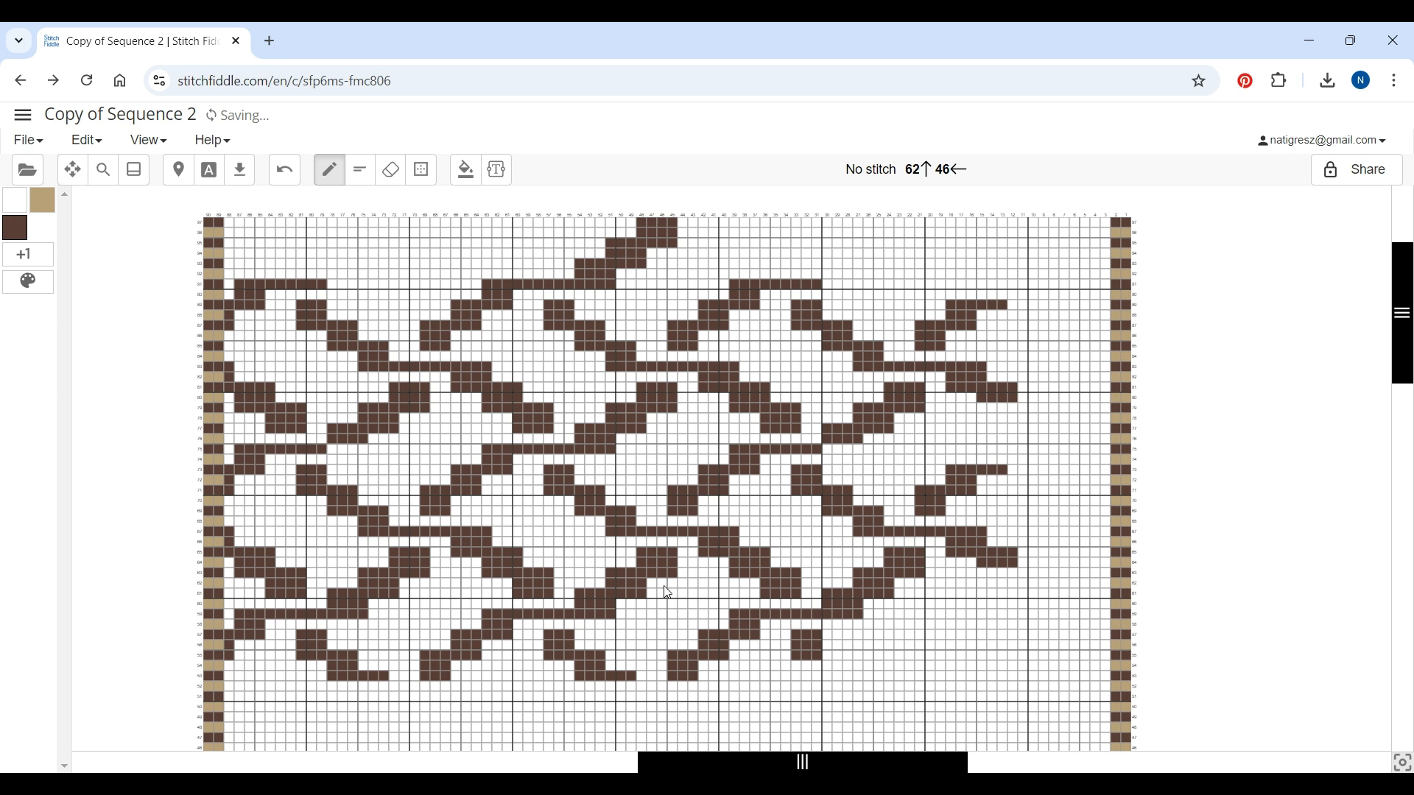
Merge the No stitch colour into Cafe Latte in the colour palette
click(28, 284)
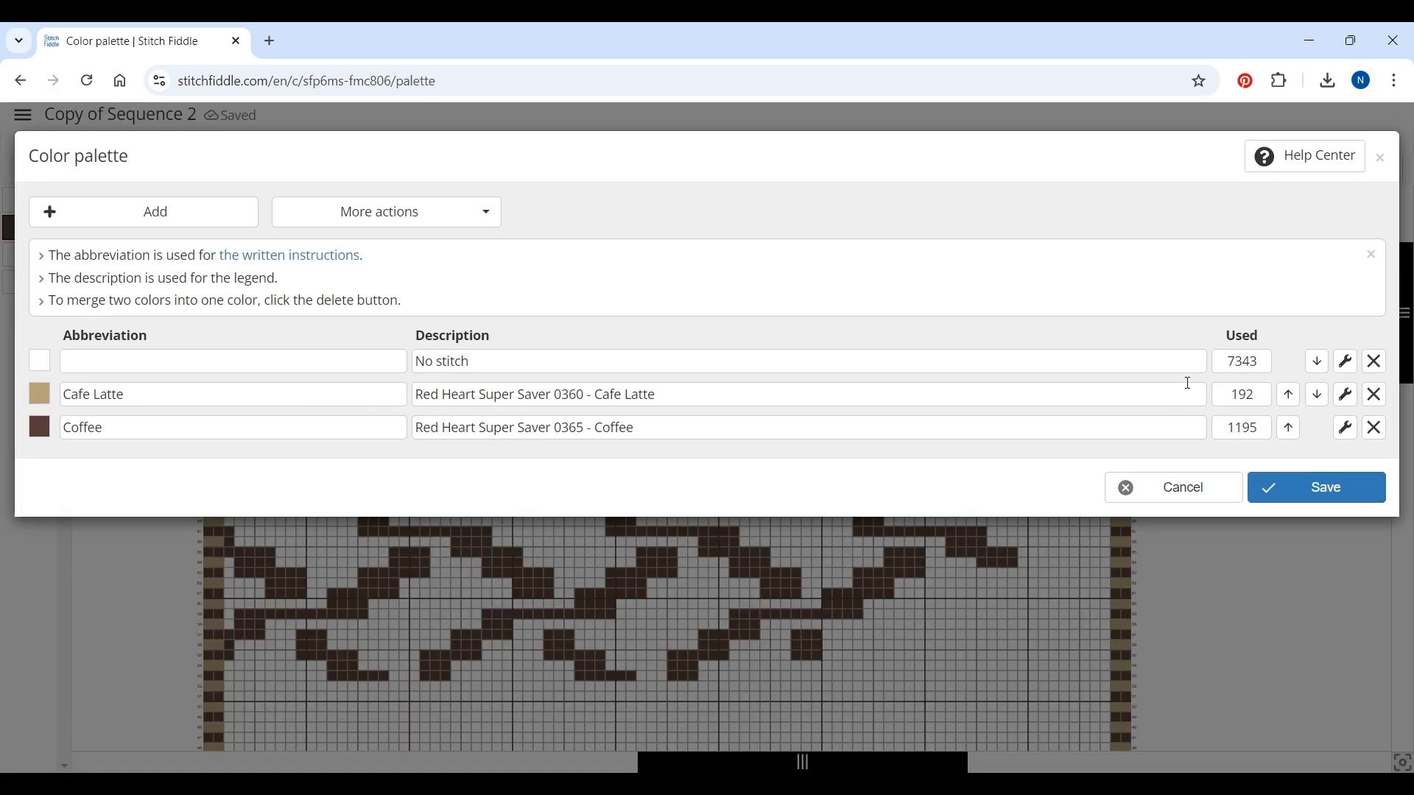
click(1377, 363)
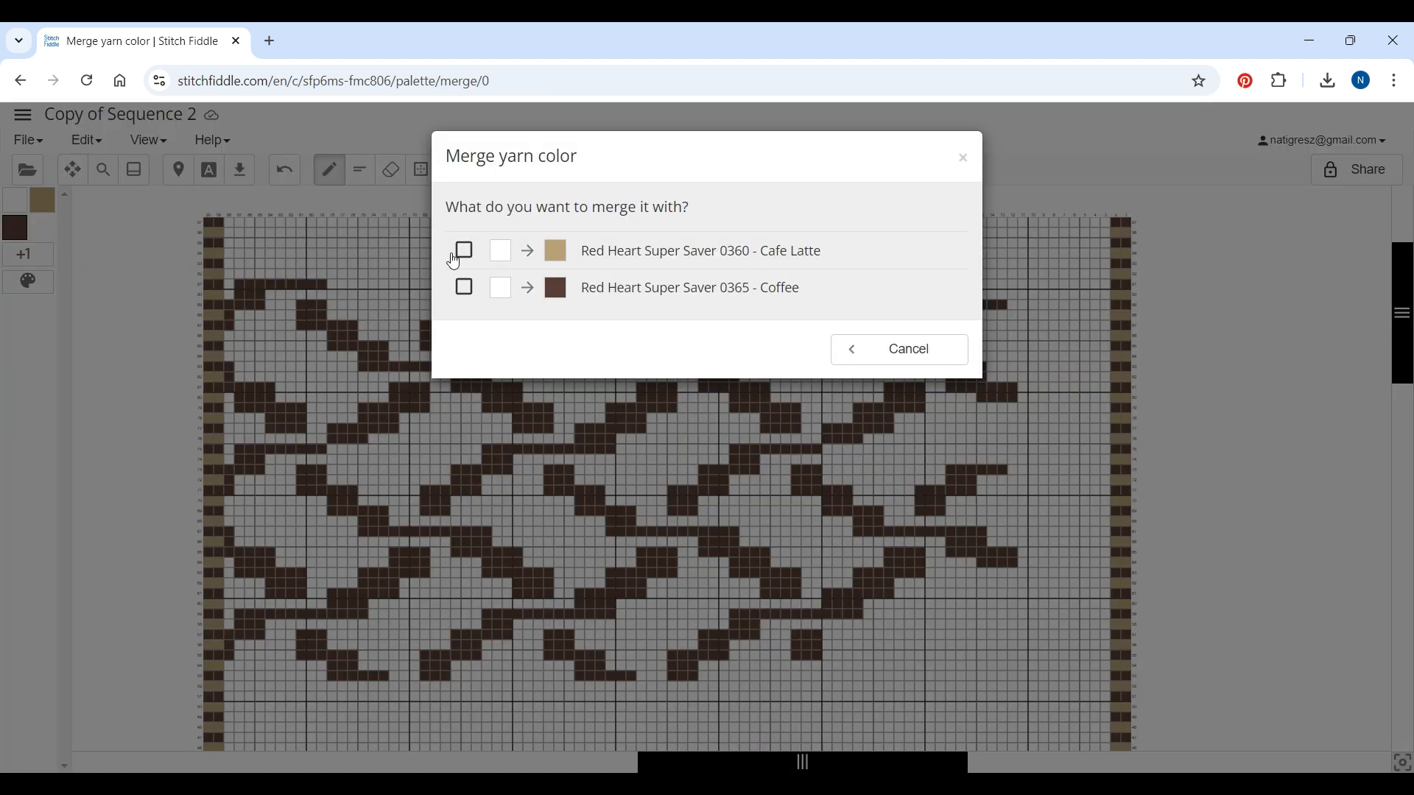
click(464, 250)
click(933, 362)
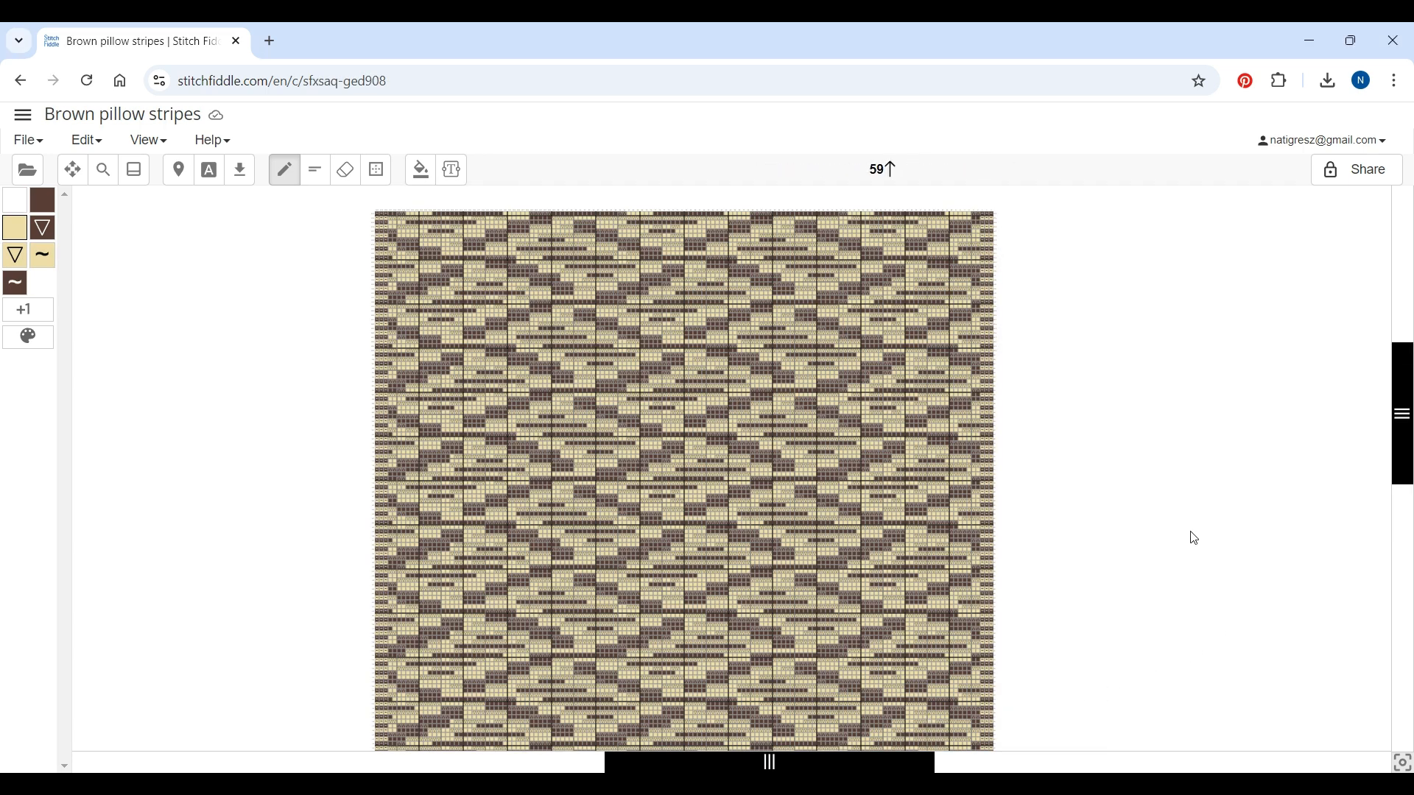
scroll(1192, 532, down, 5)
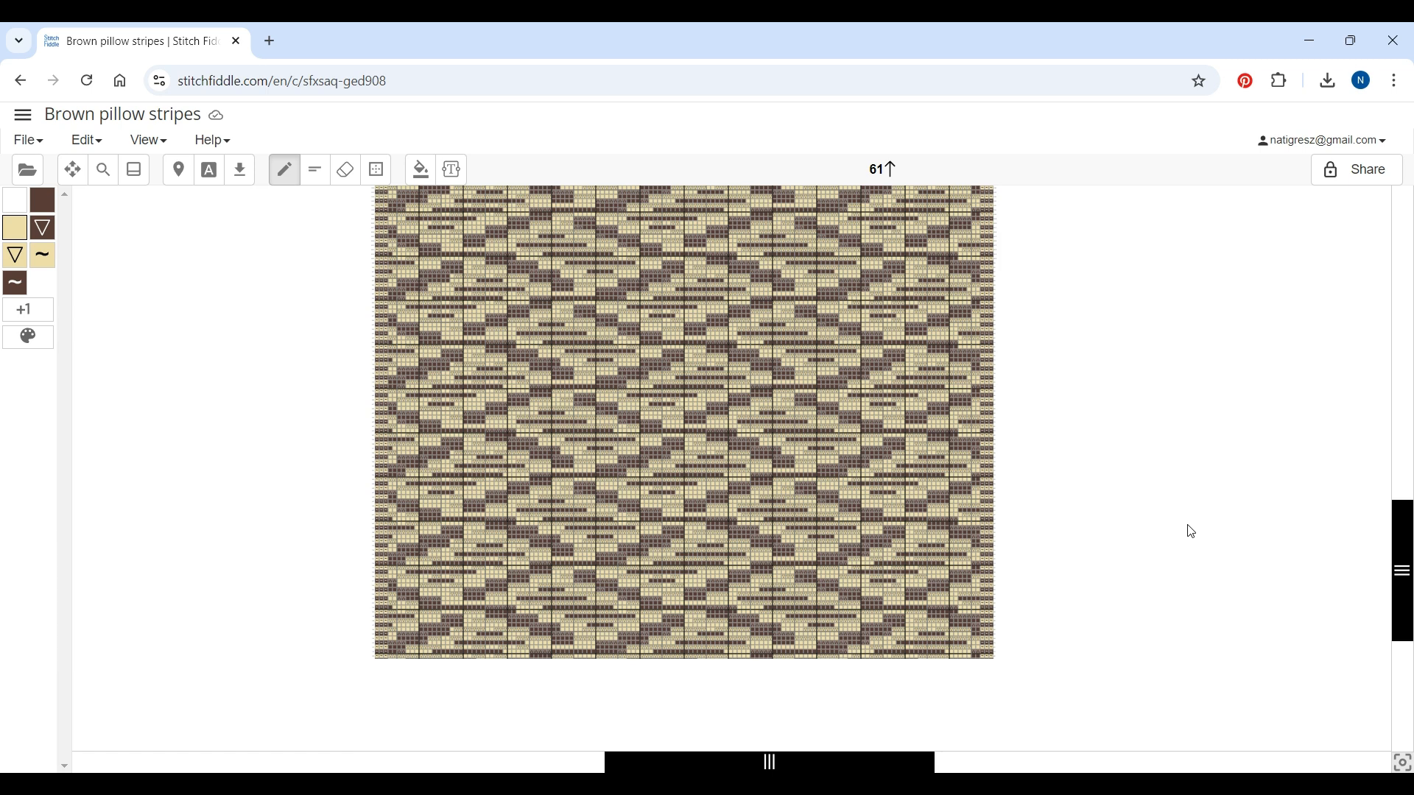